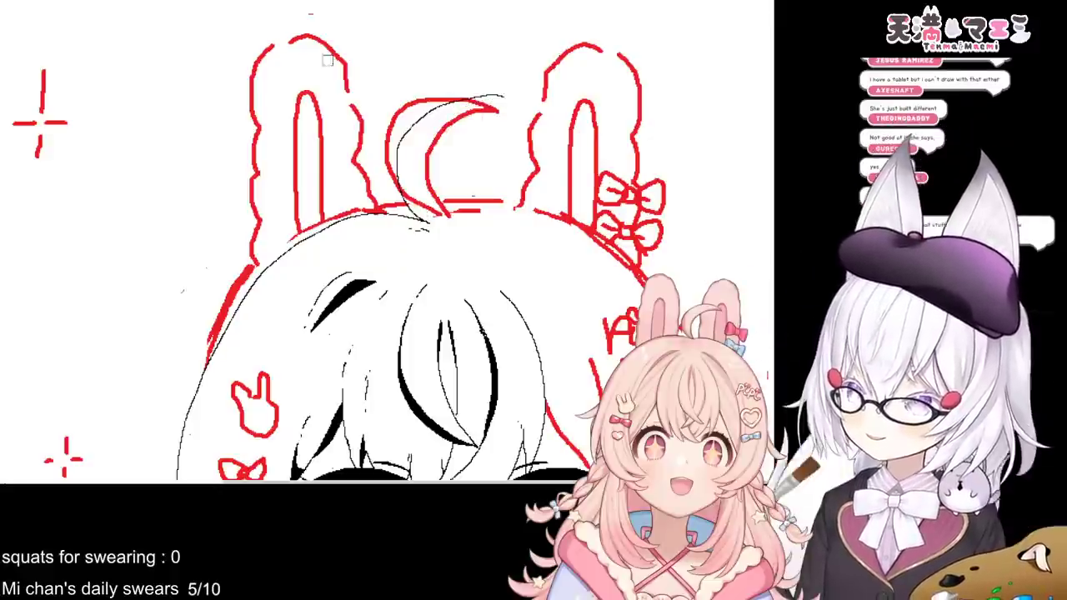
- Refine the tip of the curved hair strand atop the head and ink its inner curve in black down to the hairline
drag(505, 98, 488, 93)
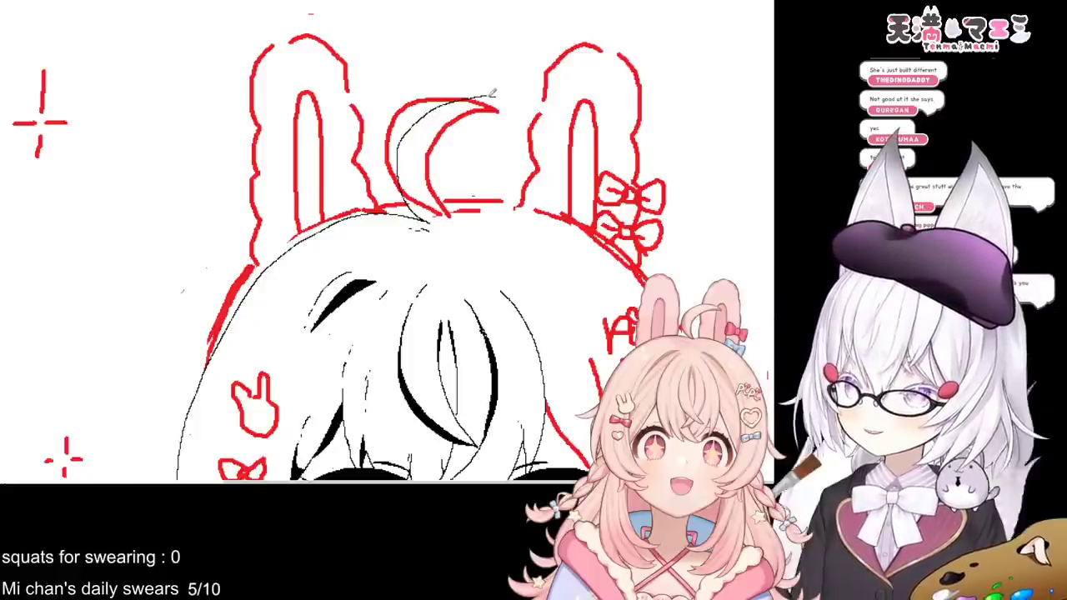
drag(496, 96, 471, 109)
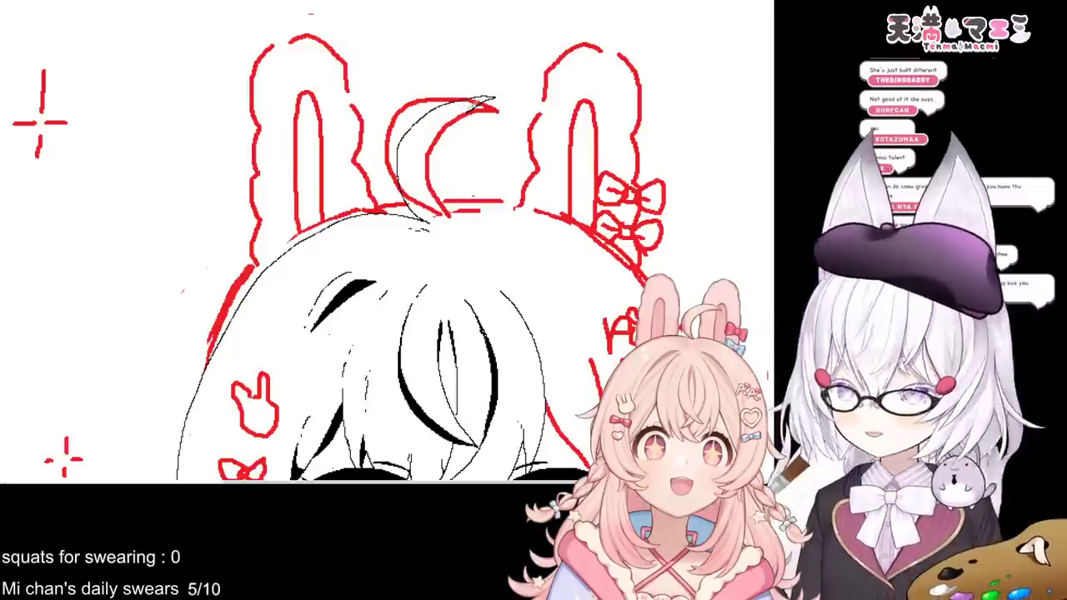
mouse_move(459, 115)
mouse_down()
mouse_move(435, 167)
mouse_move(430, 220)
mouse_up()
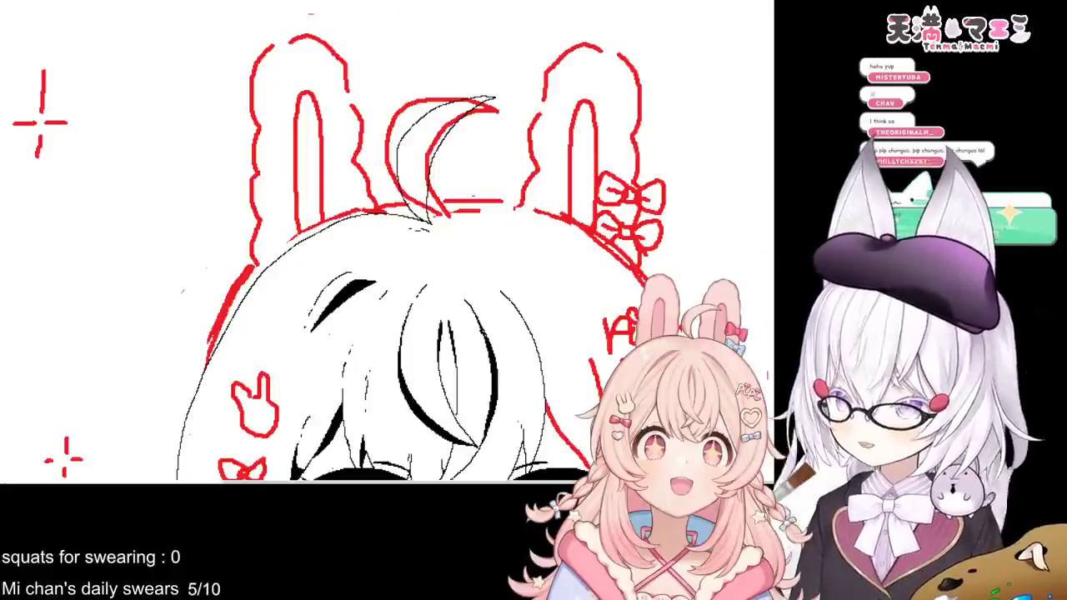
- Draw two red test scribbles side by side in the empty space above the curved hair strand, one with the brush
mouse_move(448, 9)
mouse_down()
mouse_move(459, 22)
mouse_move(494, 20)
mouse_move(470, 25)
mouse_up()
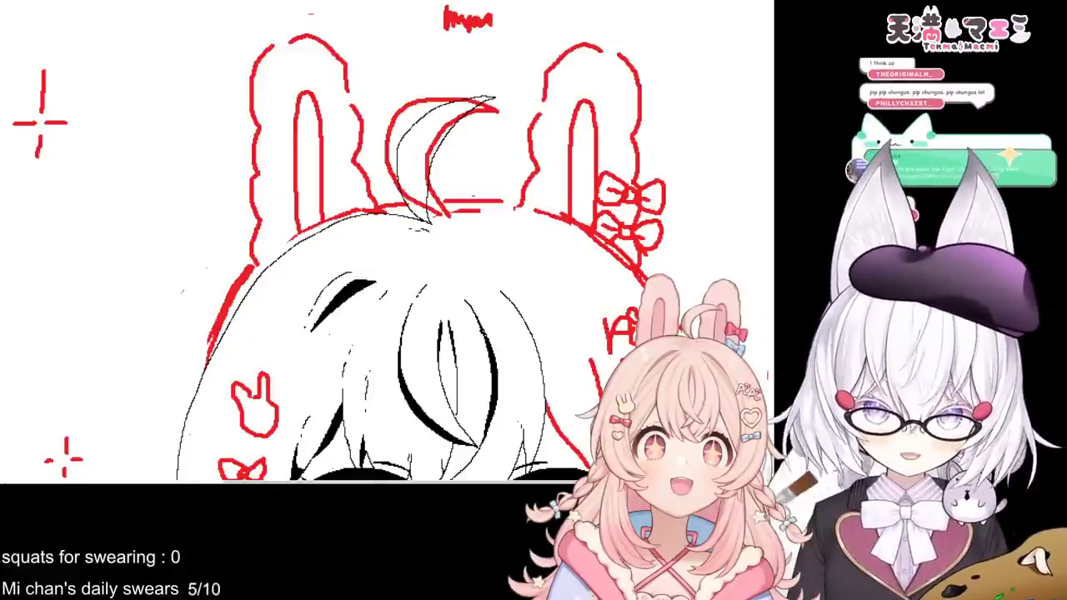
scroll(388, 275, up, 3)
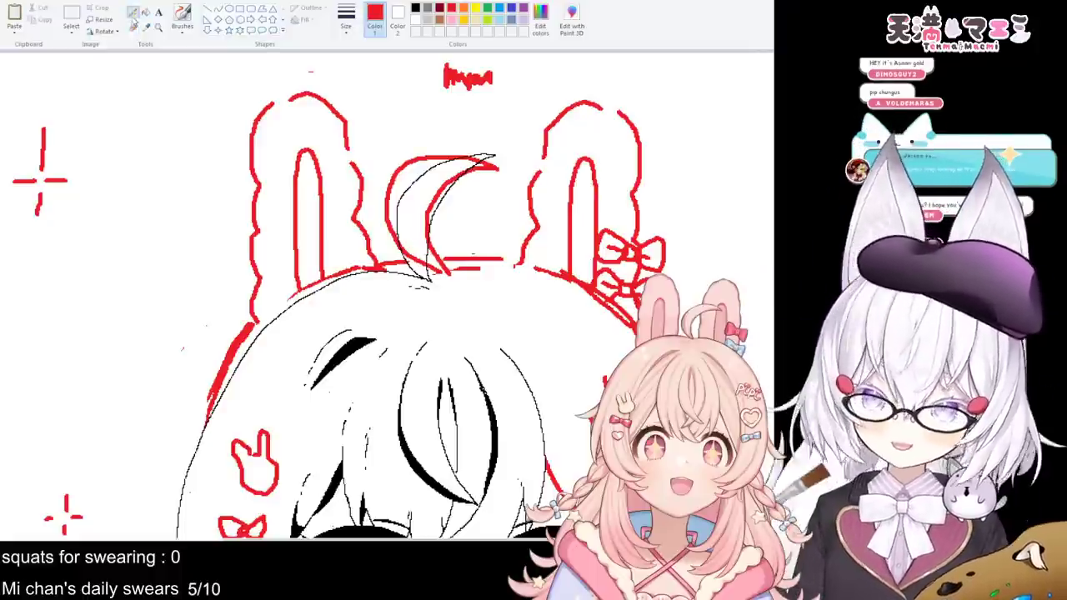
click(182, 15)
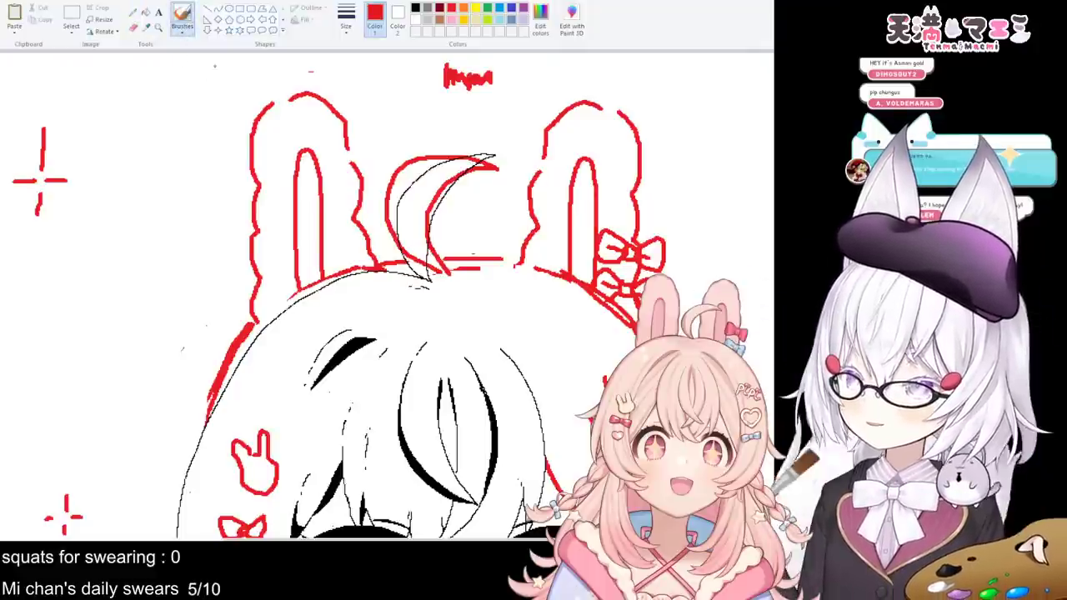
drag(390, 71, 411, 87)
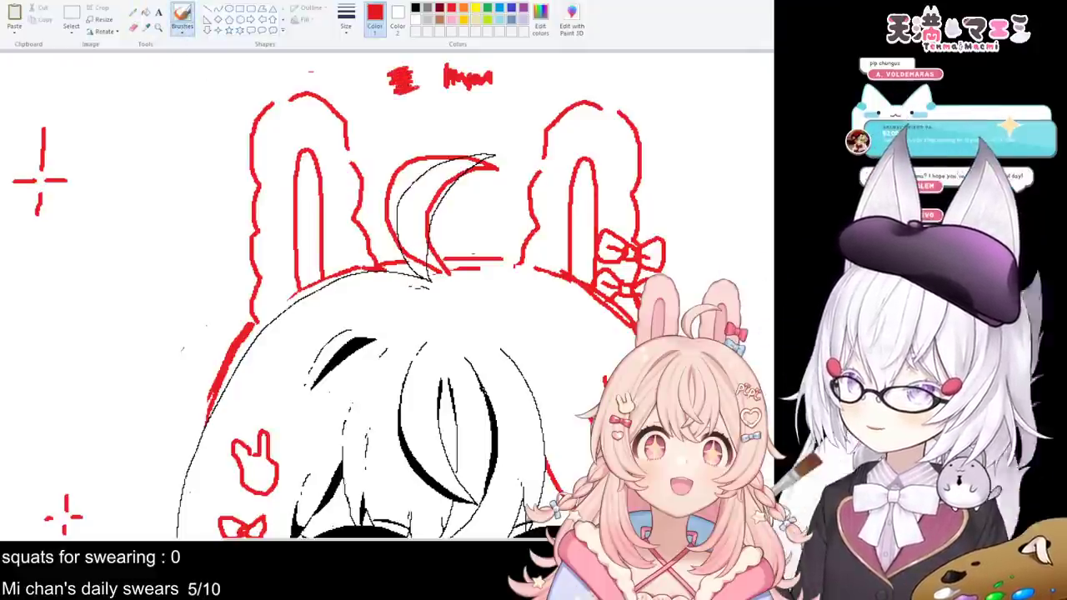
- Draw a thin black pencil zigzag over one red test scribble and a black brush squiggle over the other
click(132, 12)
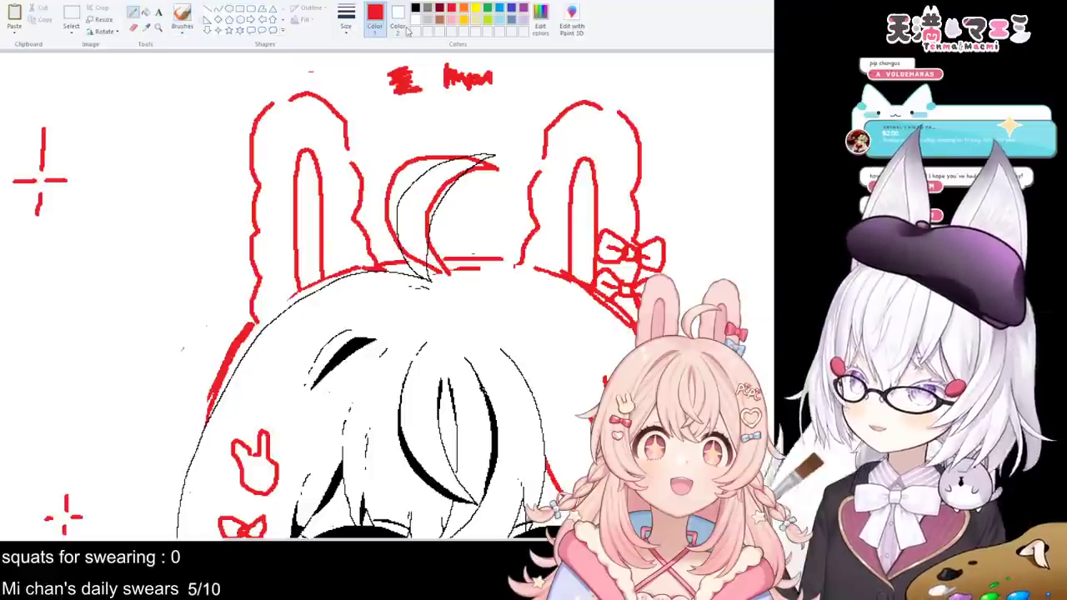
click(415, 8)
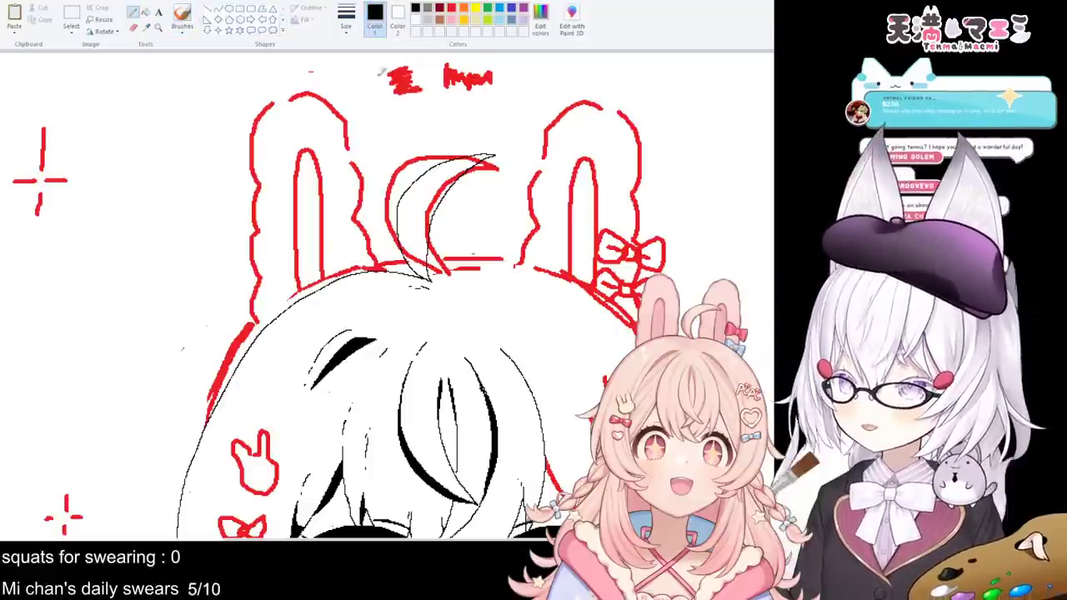
drag(455, 70, 463, 75)
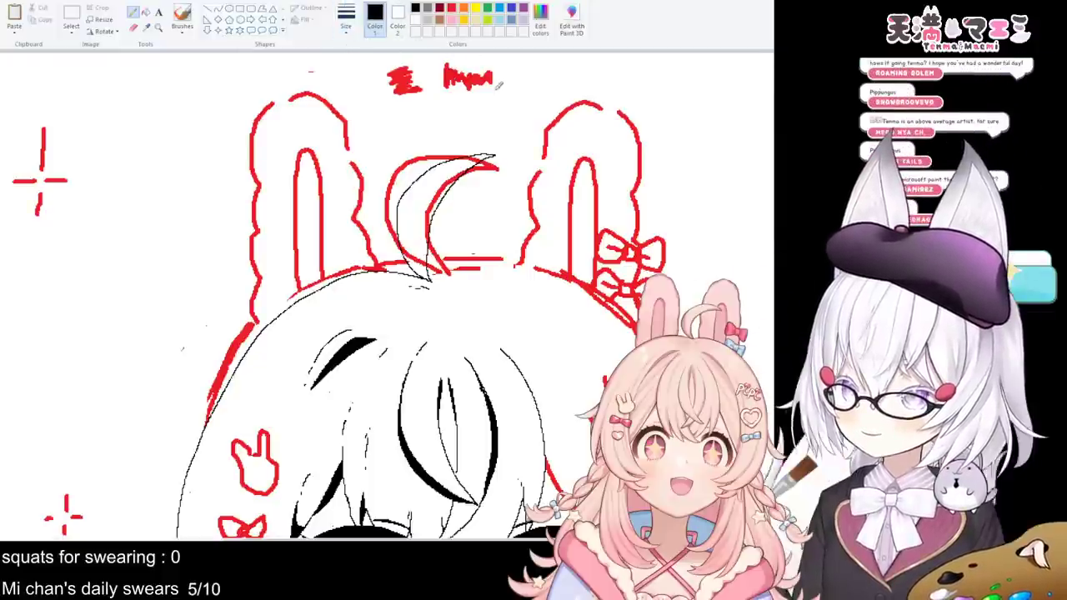
drag(469, 73, 503, 75)
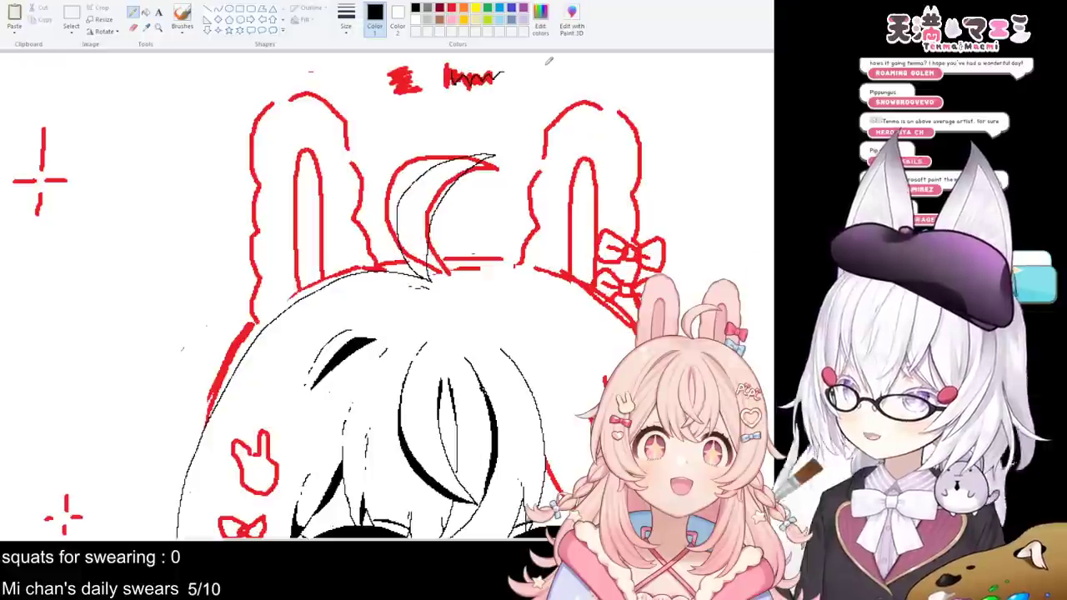
click(182, 16)
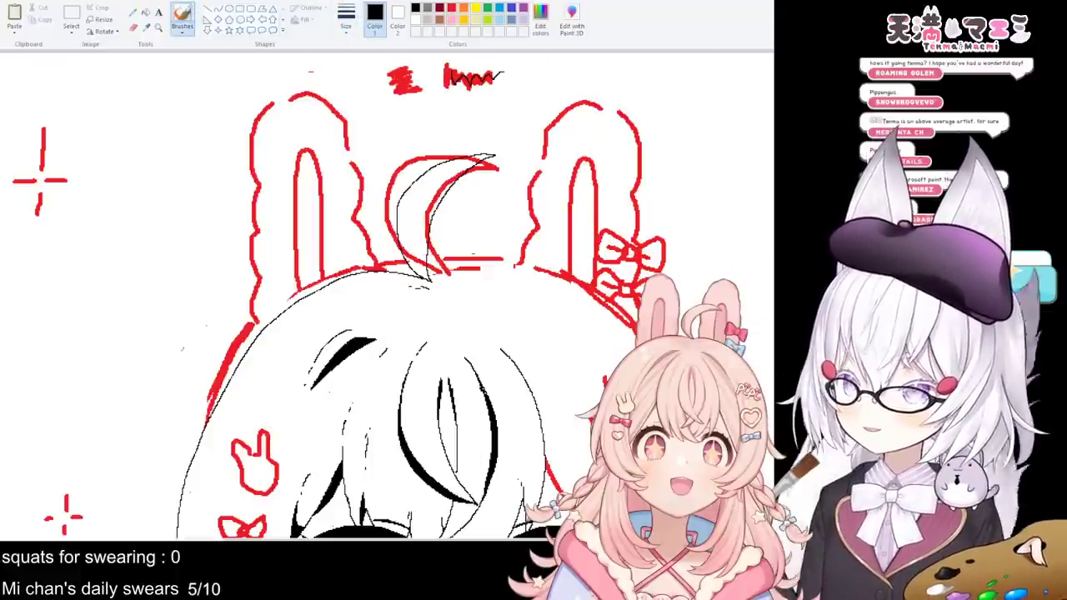
drag(394, 72, 409, 94)
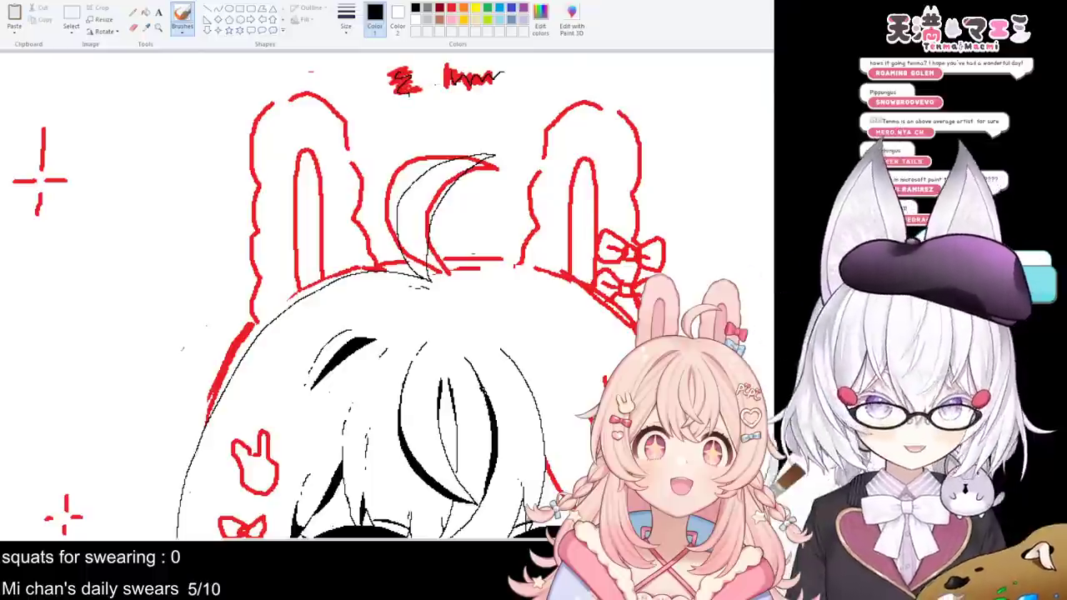
- Erase only the red colour from both test scribbles, keeping the black strokes drawn over them
click(134, 28)
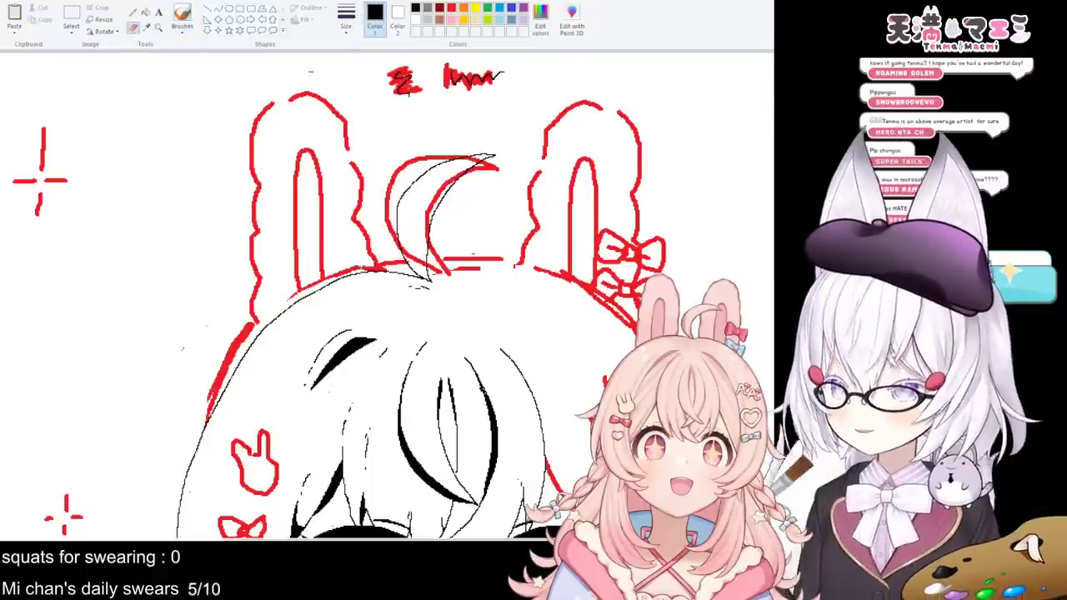
click(451, 9)
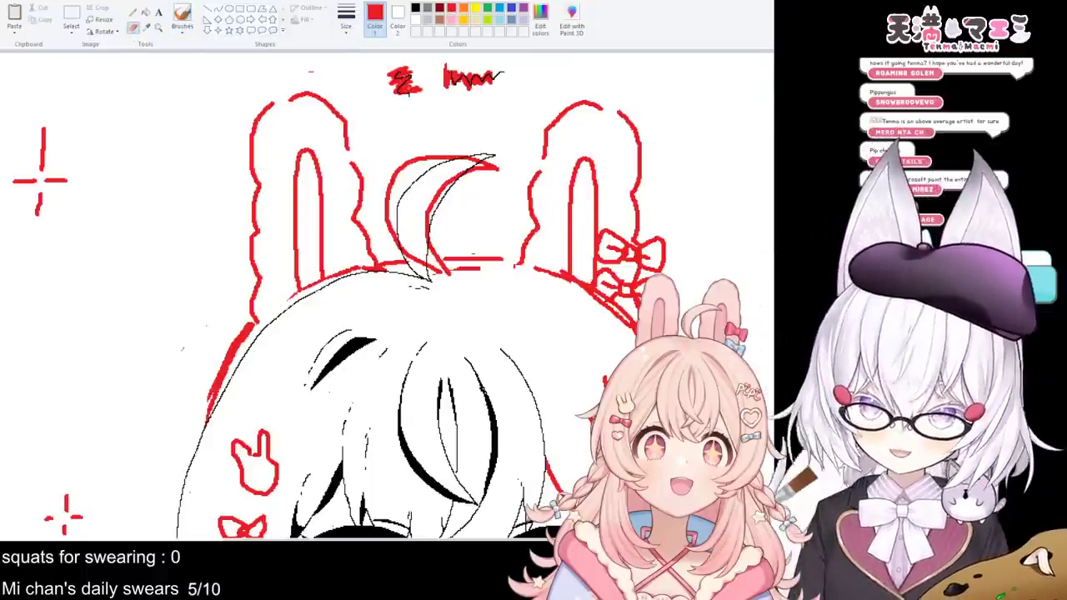
mouse_move(465, 78)
mouse_down()
mouse_move(443, 84)
mouse_move(495, 70)
mouse_up()
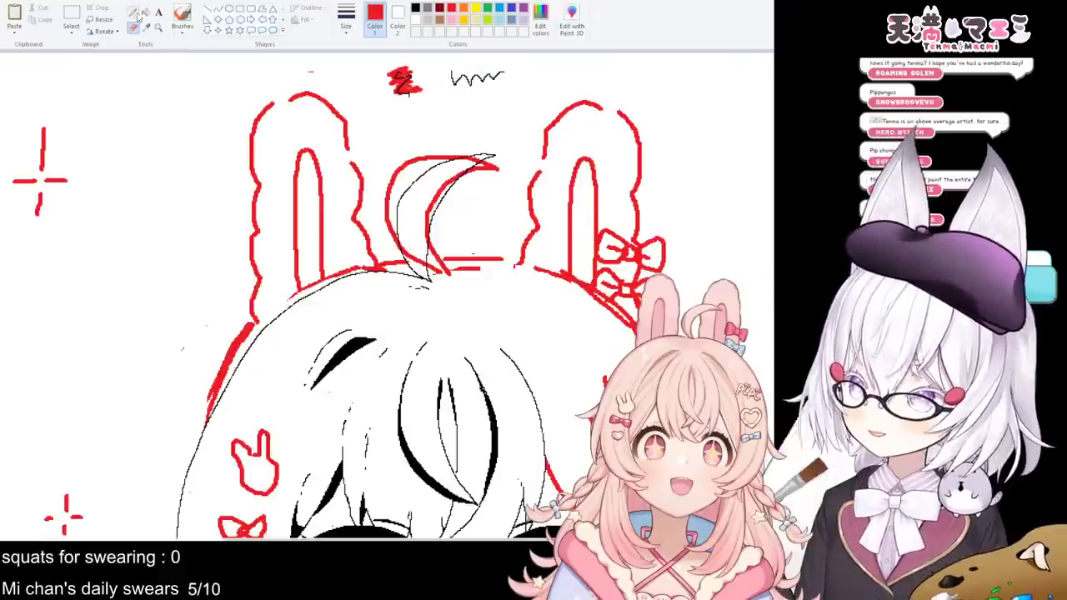
click(133, 12)
click(132, 27)
mouse_move(373, 80)
mouse_down()
mouse_move(421, 83)
mouse_move(409, 64)
mouse_up()
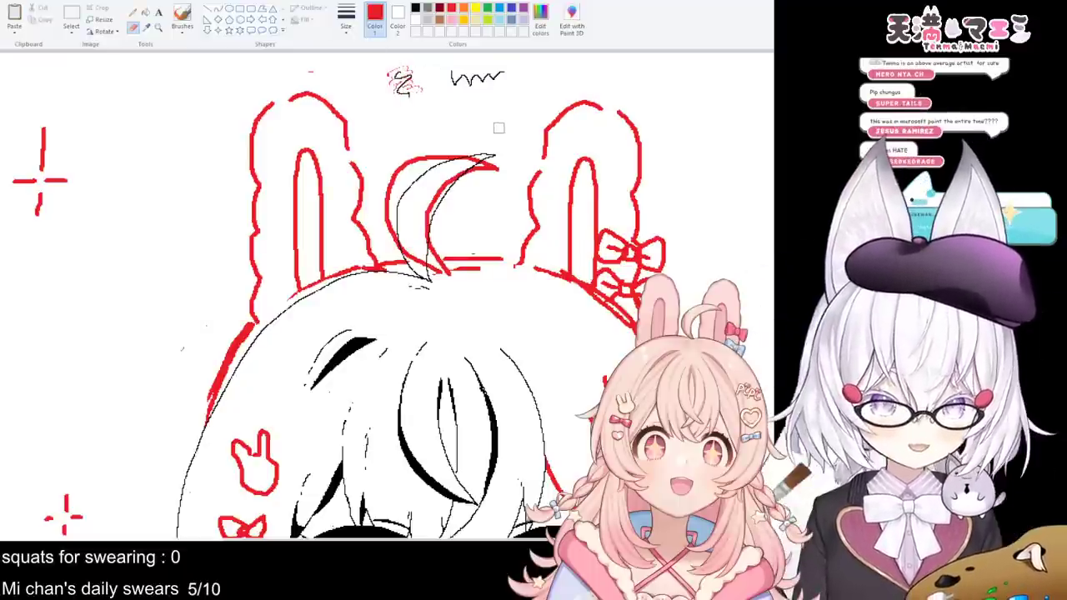
- Erase the remaining test marks from the space above the curved hair strand
click(182, 18)
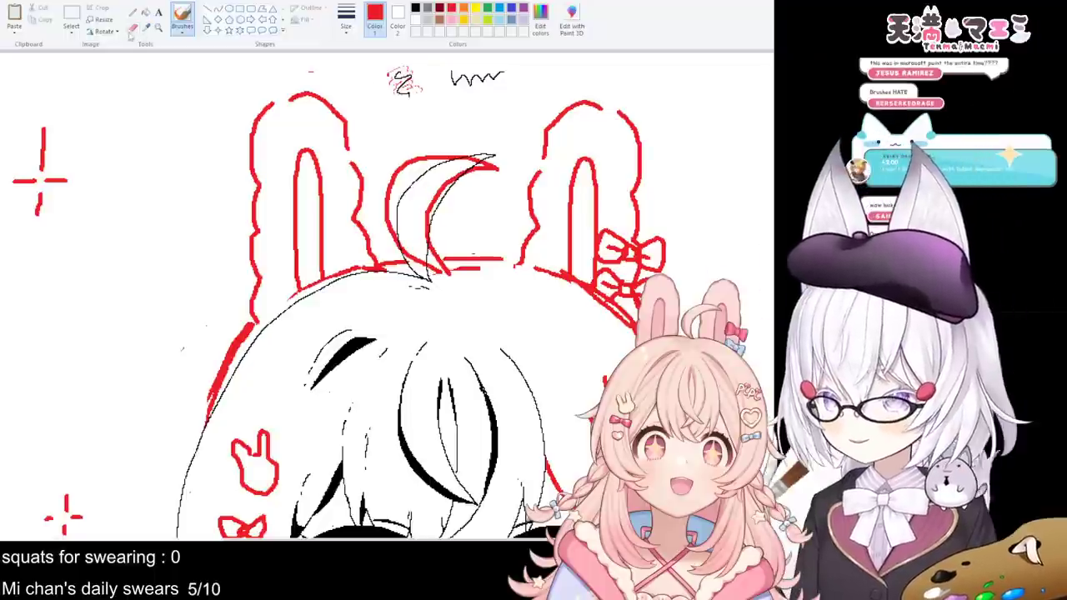
click(133, 26)
mouse_move(425, 102)
mouse_down()
mouse_move(382, 89)
mouse_move(396, 94)
mouse_move(405, 81)
mouse_move(391, 76)
mouse_move(416, 73)
mouse_move(520, 76)
mouse_move(308, 63)
mouse_move(350, 82)
mouse_up()
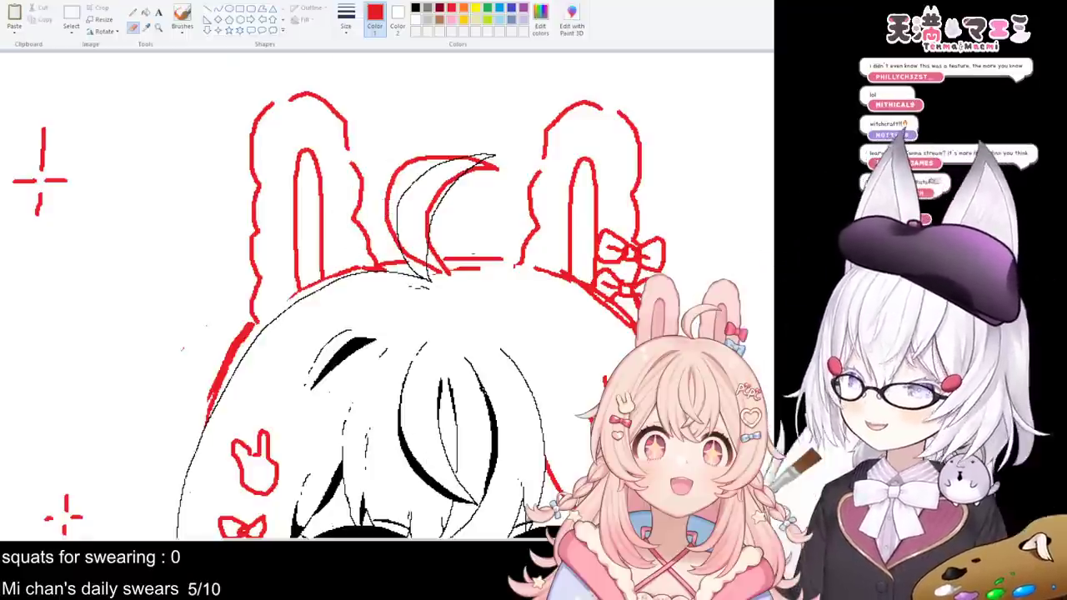
- Erase only the red sketch lines beneath the inked curved hair strand and along the hair's left outer contour
mouse_move(445, 262)
mouse_down()
mouse_move(419, 219)
mouse_move(409, 222)
mouse_move(392, 266)
mouse_move(398, 162)
mouse_move(400, 240)
mouse_move(392, 190)
mouse_move(498, 151)
mouse_move(425, 167)
mouse_move(502, 170)
mouse_move(460, 175)
mouse_move(426, 226)
mouse_move(438, 190)
mouse_up()
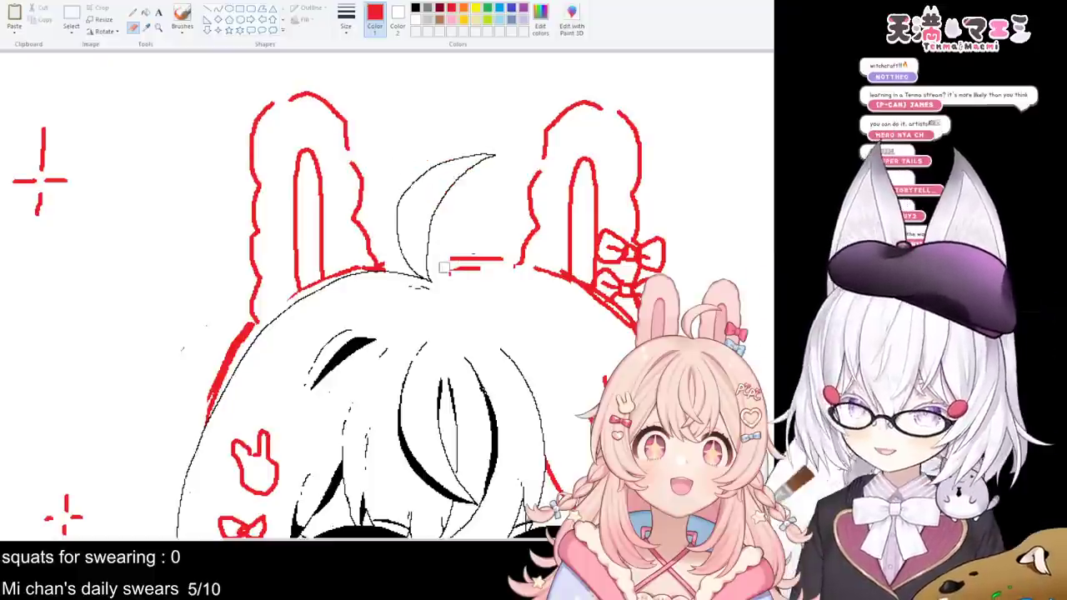
scroll(445, 267, down, 2)
scroll(400, 201, up, 2)
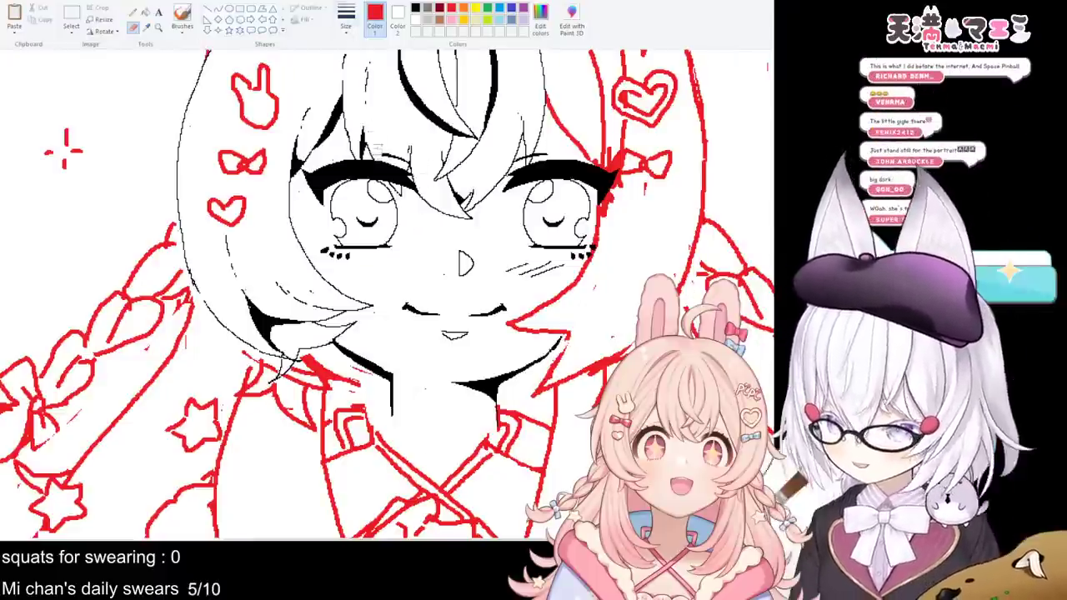
scroll(367, 117, down, 3)
scroll(367, 125, up, 6)
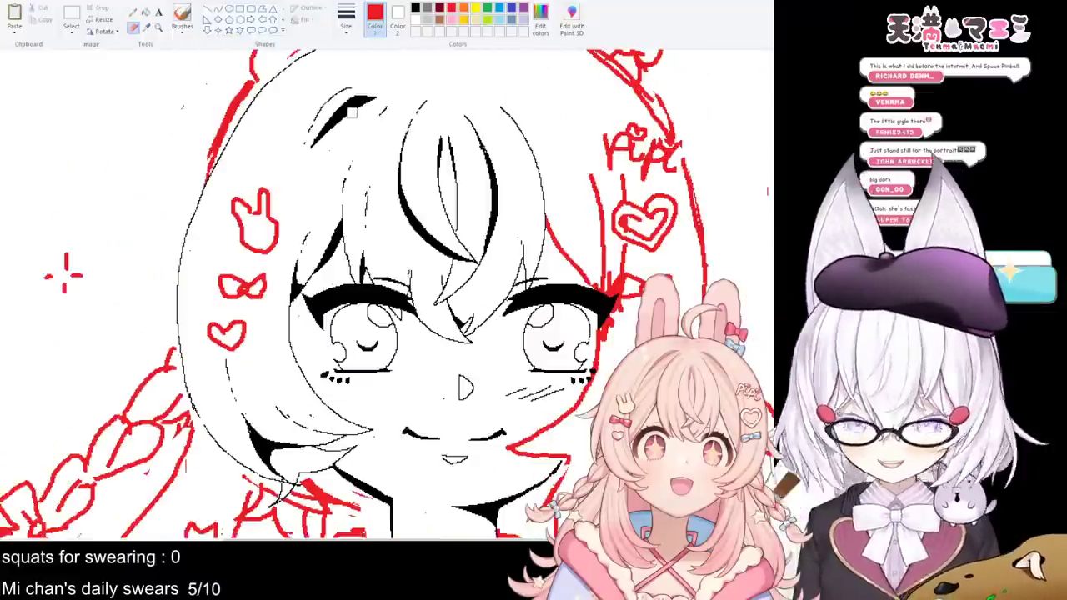
scroll(344, 98, up, 3)
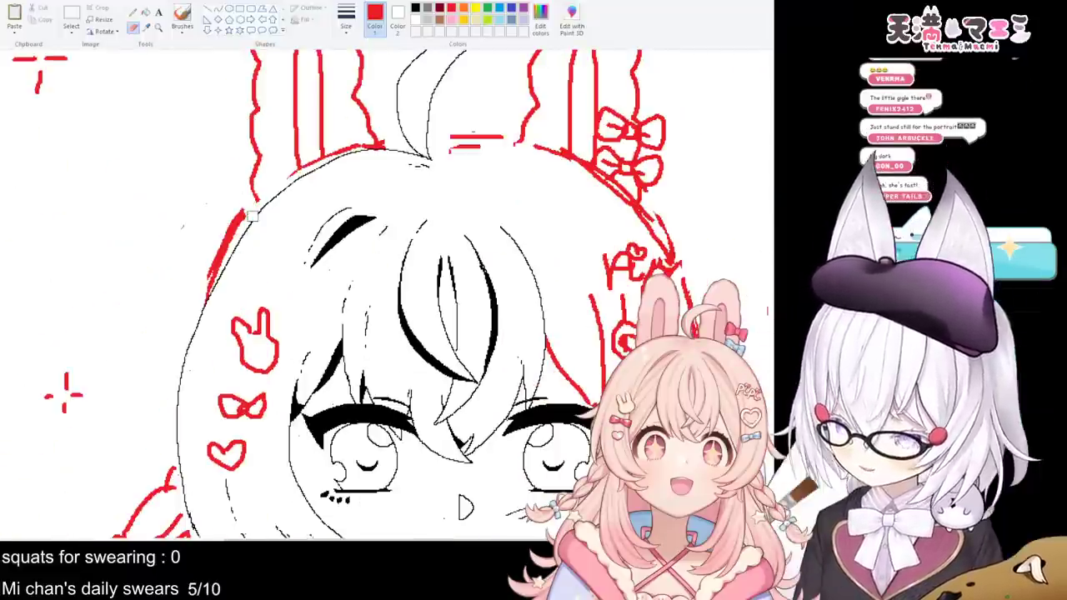
scroll(221, 250, down, 6)
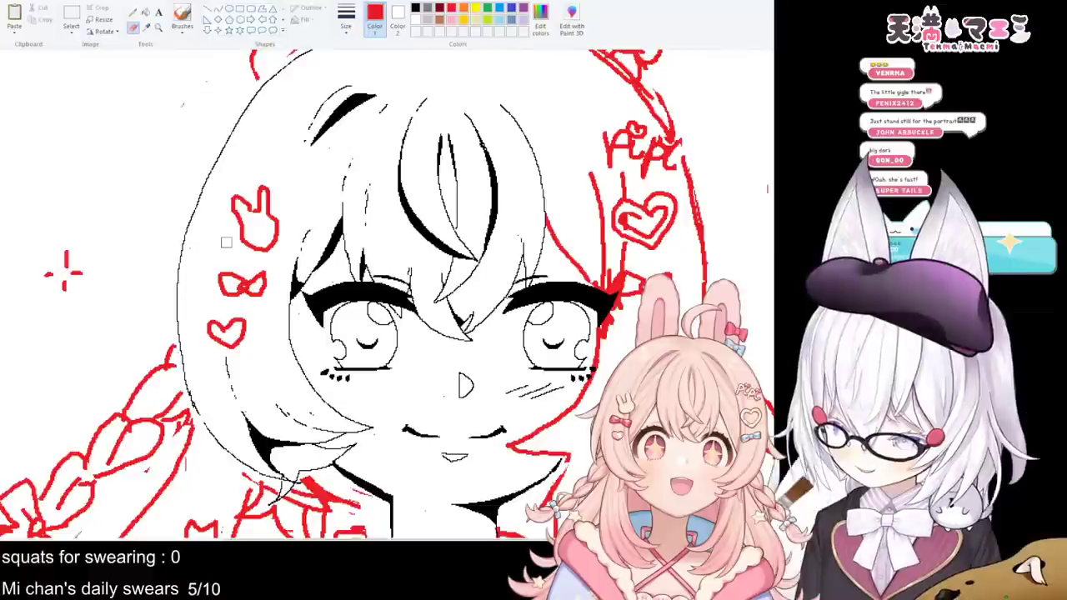
scroll(225, 240, up, 3)
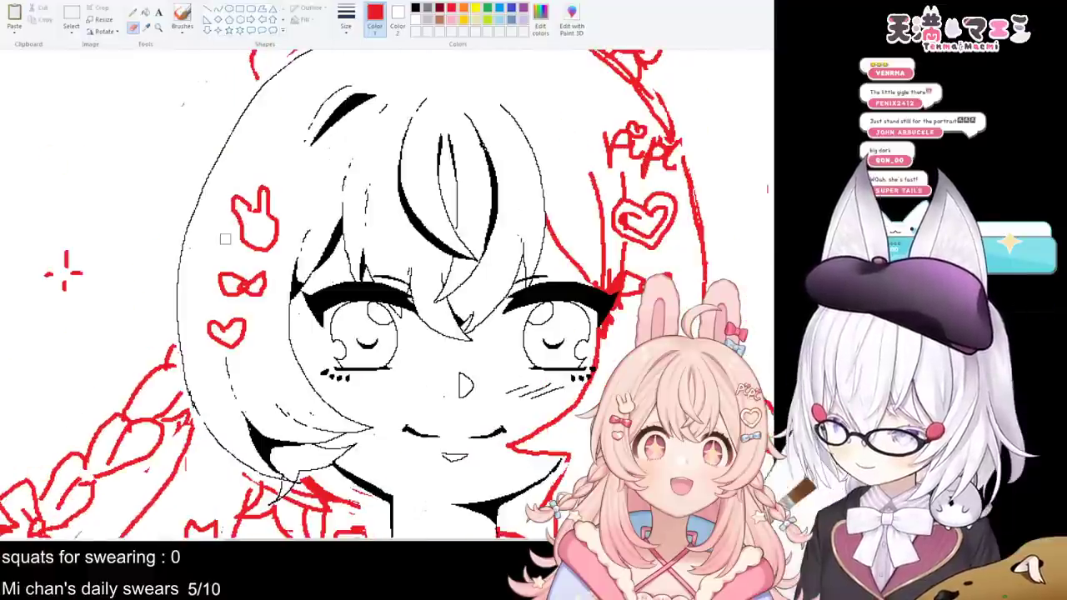
- Trace the heart-shaped hair clip's outline with a thin black pencil line over the red sketch, redoing unsatisfactory strokes
scroll(225, 239, down, 3)
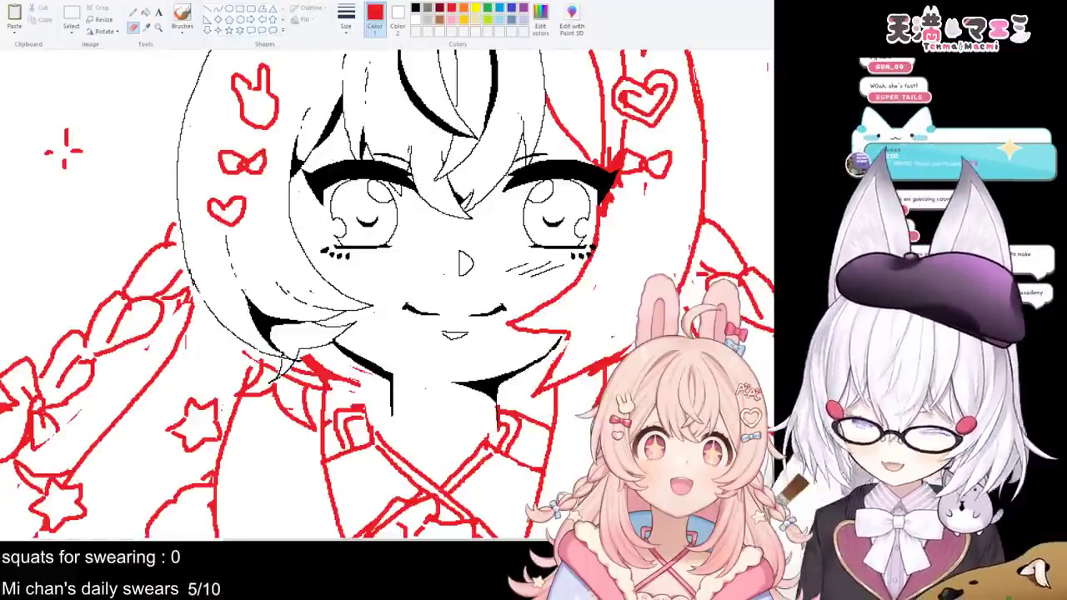
scroll(187, 257, up, 3)
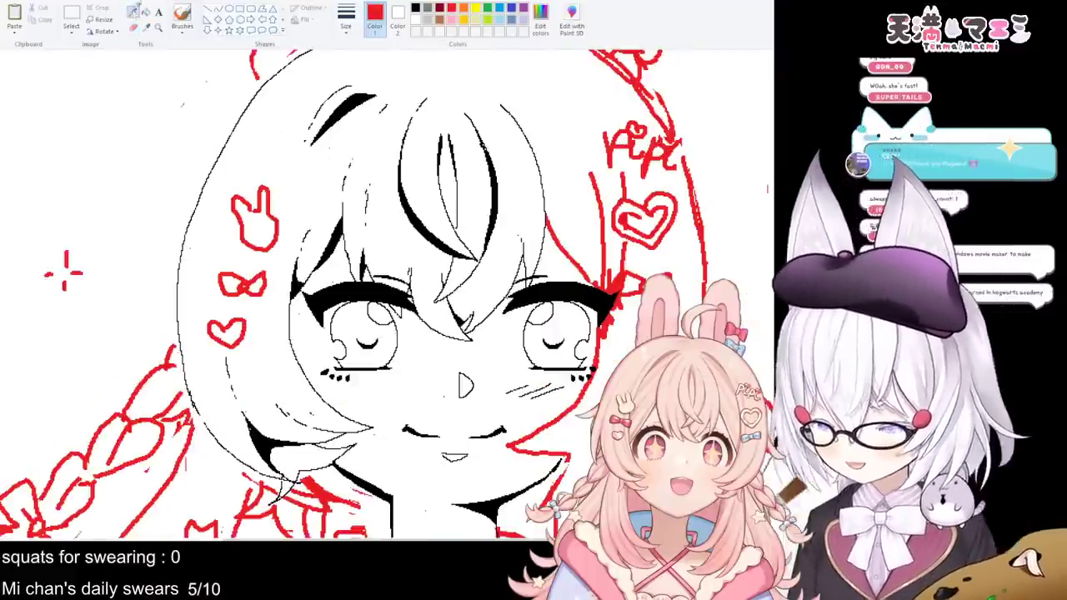
click(133, 12)
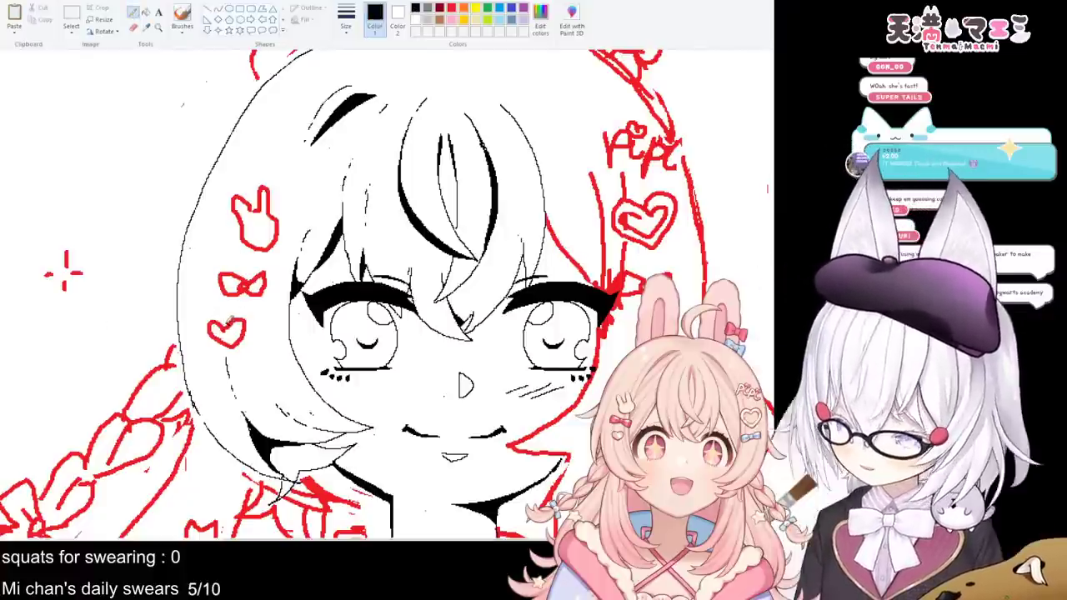
mouse_move(218, 329)
mouse_down()
mouse_move(242, 344)
mouse_move(243, 317)
mouse_up()
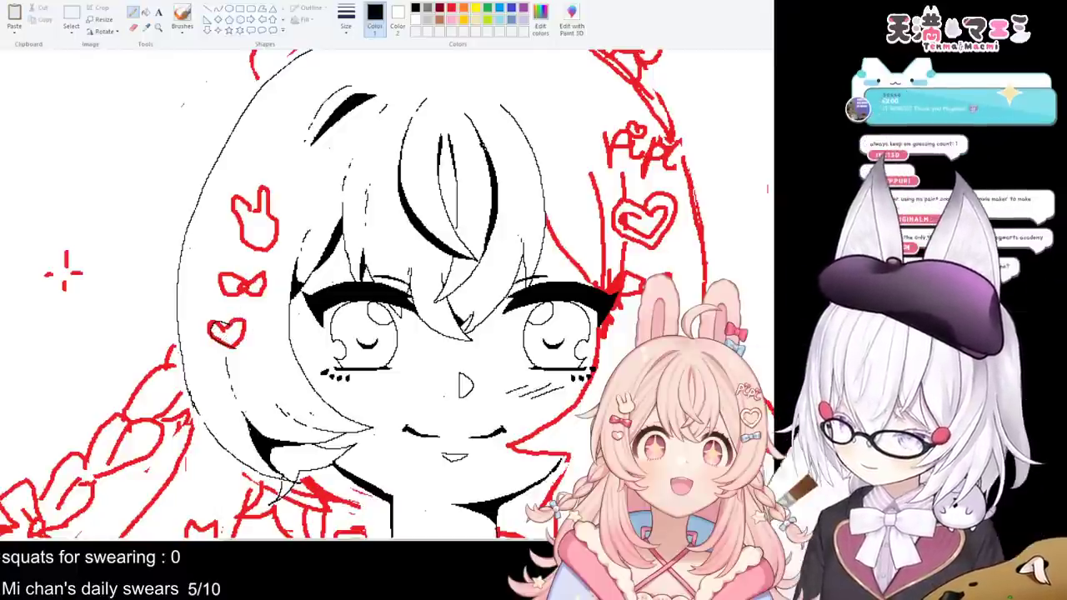
scroll(387, 293, up, 1)
scroll(387, 294, down, 1)
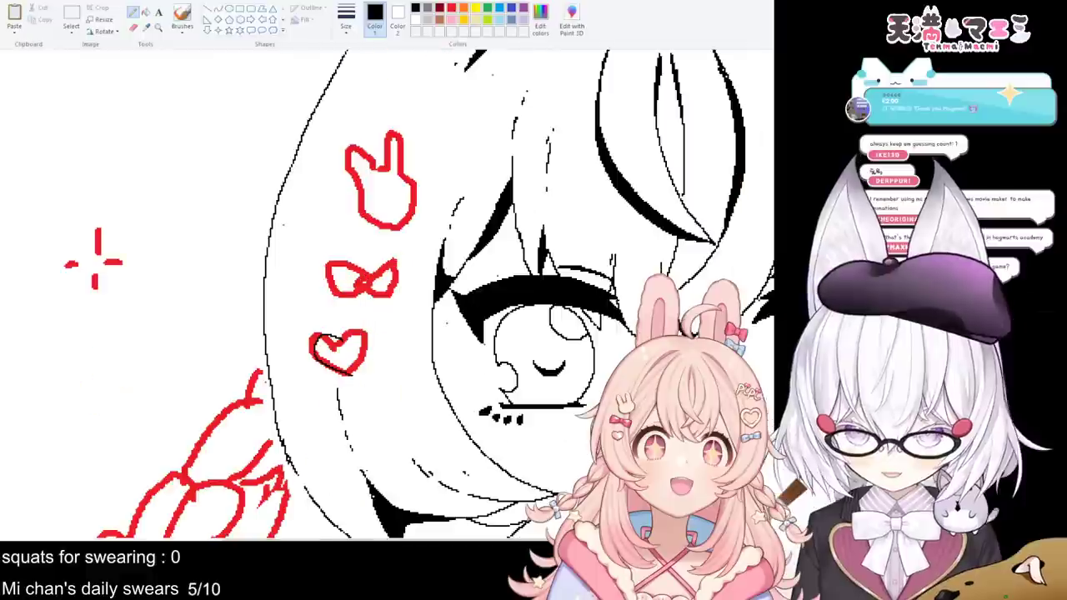
mouse_move(350, 327)
mouse_down()
mouse_move(376, 329)
mouse_move(352, 373)
mouse_up()
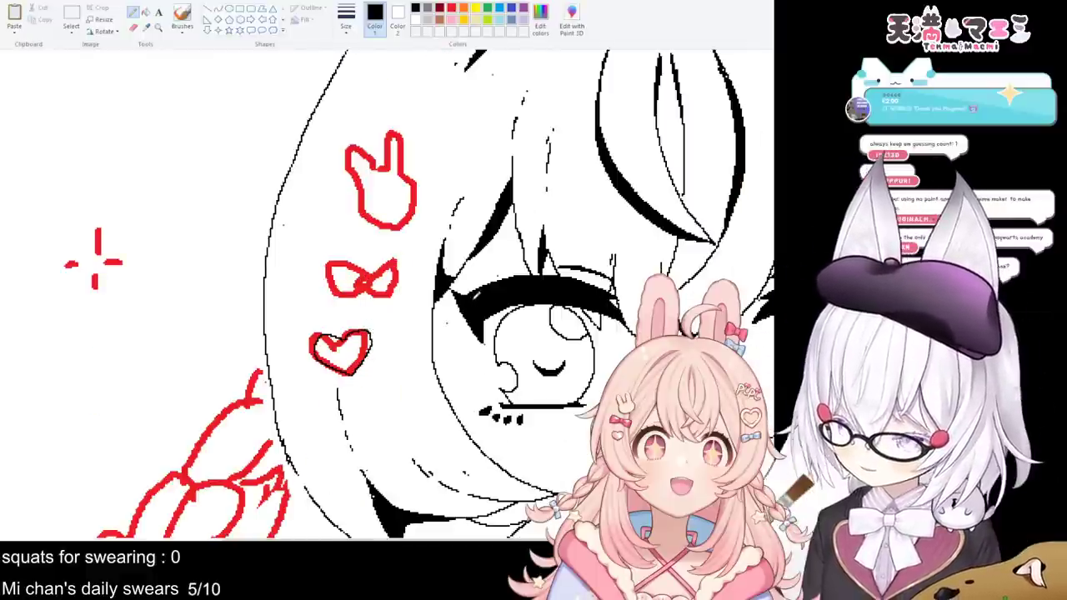
key(ctrl+z)
key(ctrl+z)
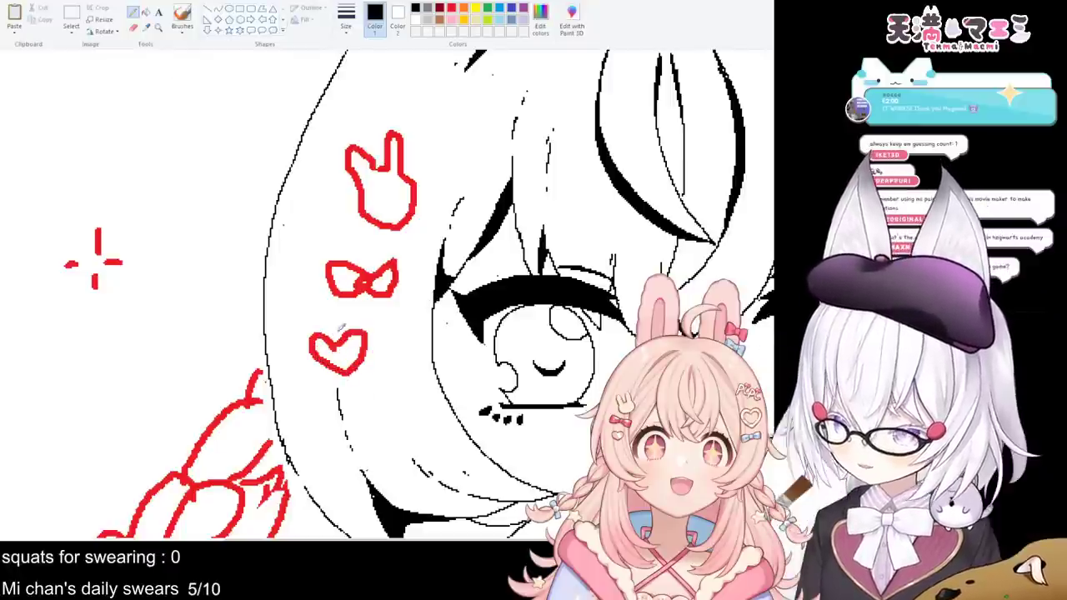
mouse_move(343, 332)
mouse_down()
mouse_move(328, 326)
mouse_move(315, 339)
mouse_move(322, 361)
mouse_move(350, 376)
mouse_up()
key(ctrl+z)
mouse_move(336, 338)
mouse_down()
mouse_move(329, 333)
mouse_move(313, 356)
mouse_move(348, 374)
mouse_move(373, 349)
mouse_move(357, 321)
mouse_move(340, 335)
mouse_up()
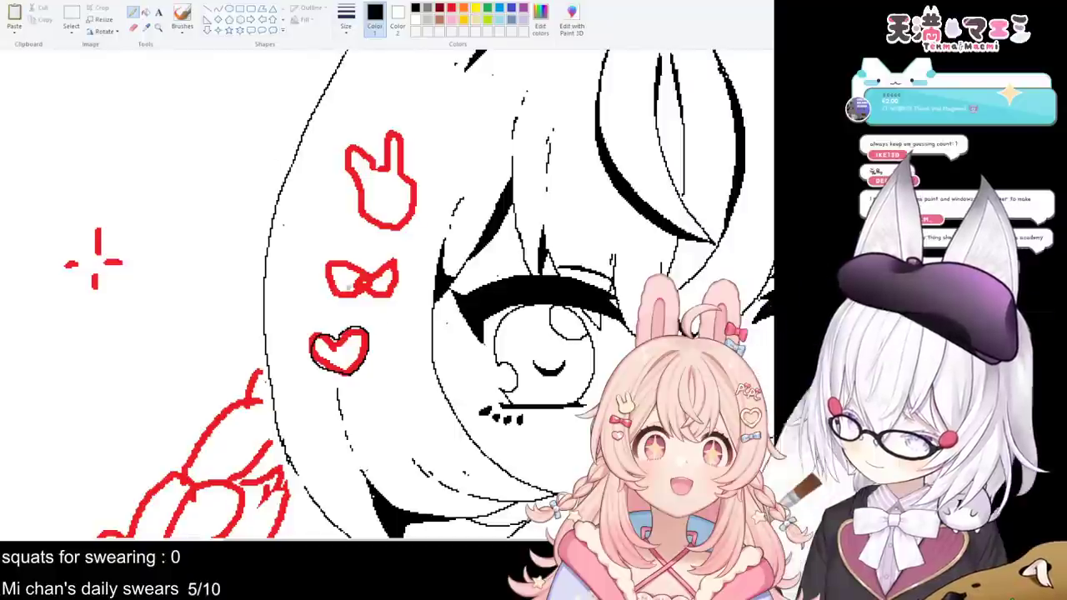
- Erase only the red sketch of the heart hair clip, keeping its black outline
click(133, 27)
click(451, 7)
mouse_move(375, 345)
mouse_down()
mouse_move(356, 323)
mouse_move(344, 336)
mouse_move(301, 339)
mouse_move(334, 367)
mouse_up()
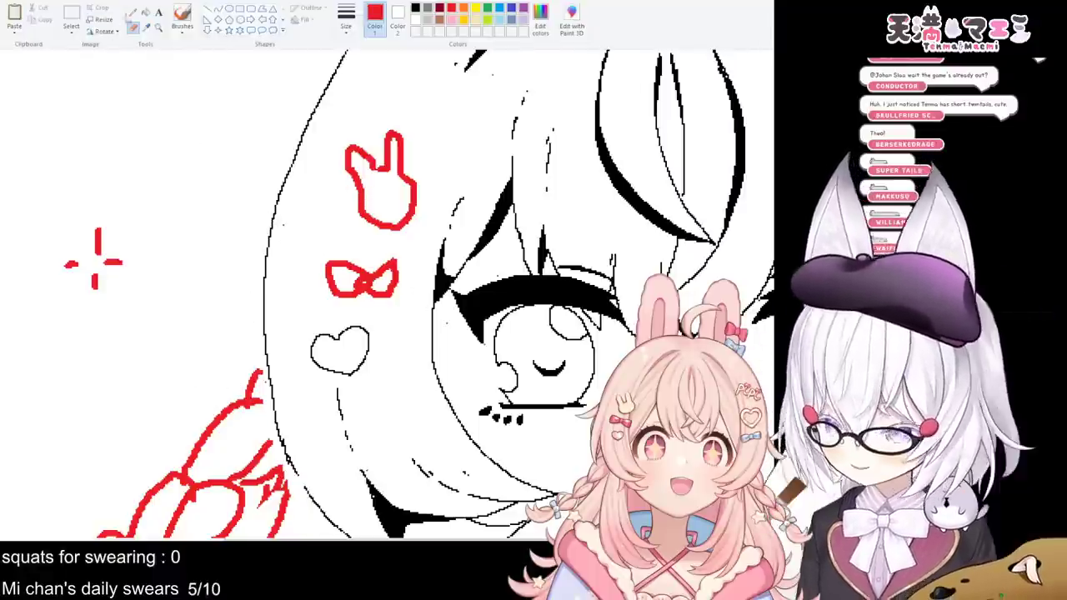
- Draw the bow hair clip's central knot in black over the red sketch and fill its shaded part black
click(133, 11)
click(415, 8)
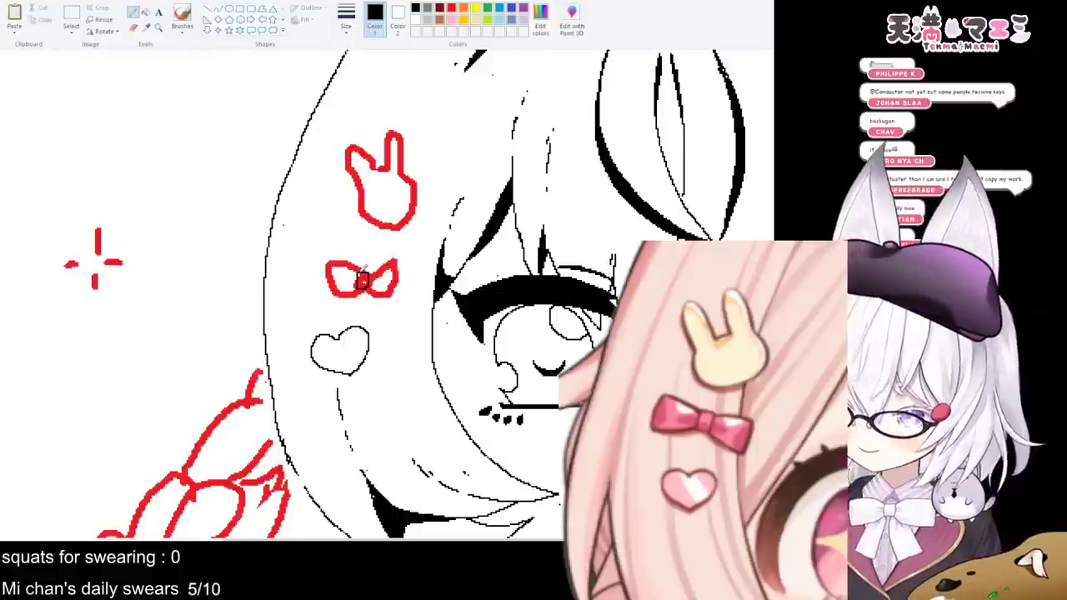
click(145, 11)
click(134, 12)
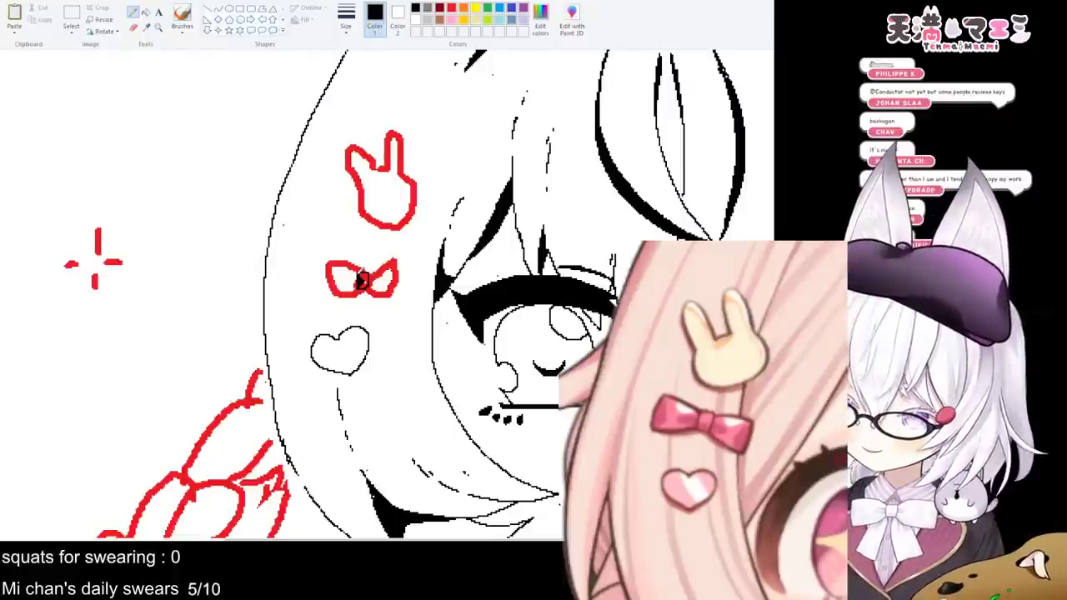
- Outline the bow clip's left loop with a thin black pencil line beside the knot, redoing unsatisfactory strokes
mouse_move(342, 267)
mouse_down()
mouse_move(305, 272)
mouse_move(314, 300)
mouse_move(353, 293)
mouse_up()
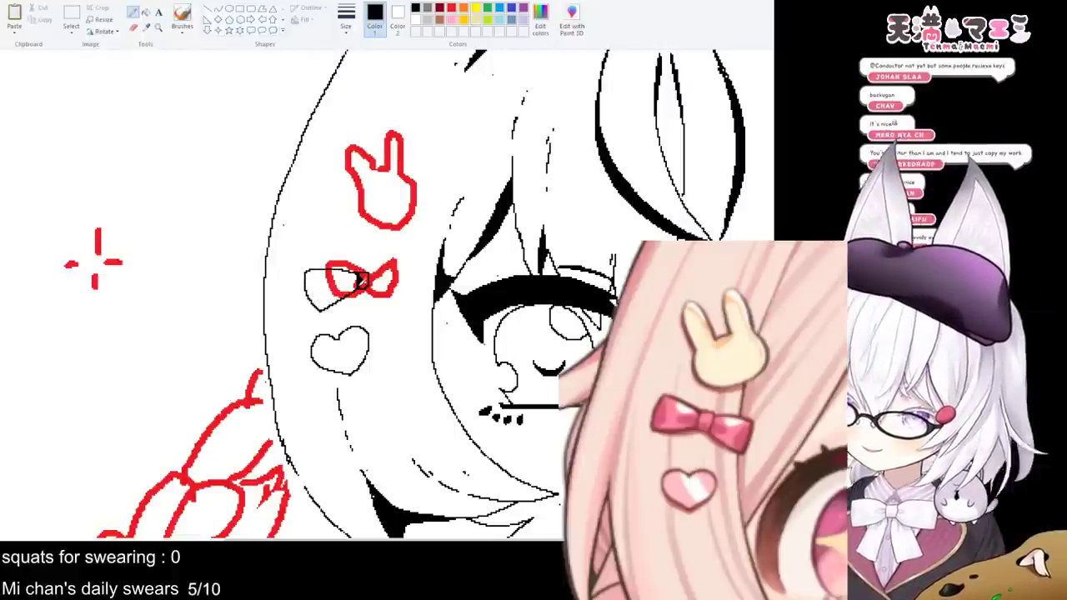
key(ctrl+z)
mouse_move(345, 262)
mouse_down()
mouse_move(310, 260)
mouse_move(308, 287)
mouse_move(323, 301)
mouse_move(354, 298)
mouse_up()
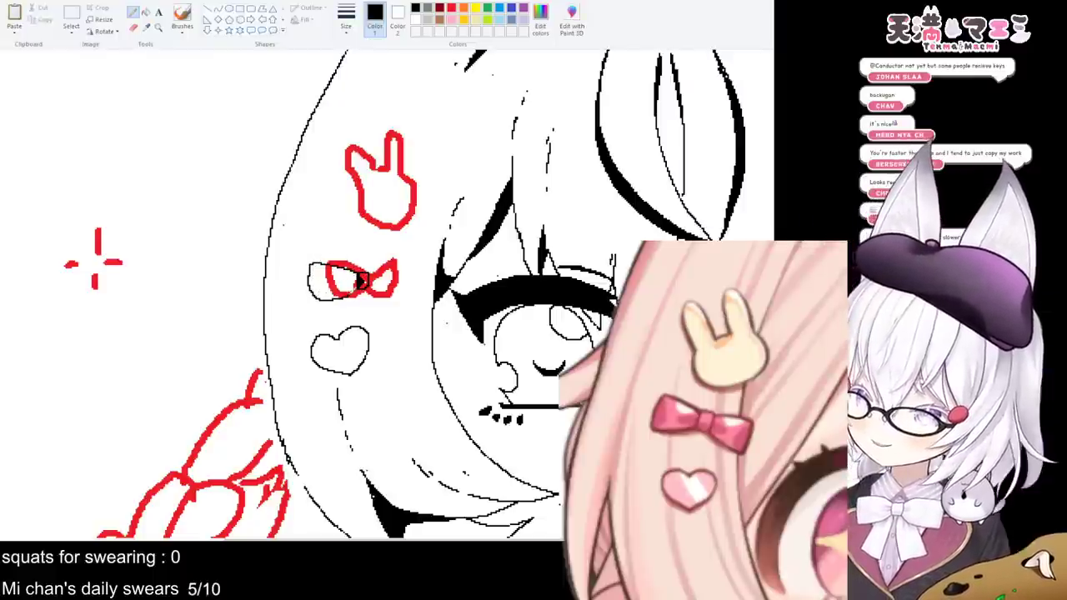
key(ctrl+z)
mouse_move(344, 260)
mouse_down()
mouse_move(315, 252)
mouse_move(315, 298)
mouse_move(334, 302)
mouse_move(364, 284)
mouse_move(334, 275)
mouse_move(357, 280)
mouse_up()
- Shade the bow's left loop with a black crease beside the knot and a black-filled outer end
click(146, 10)
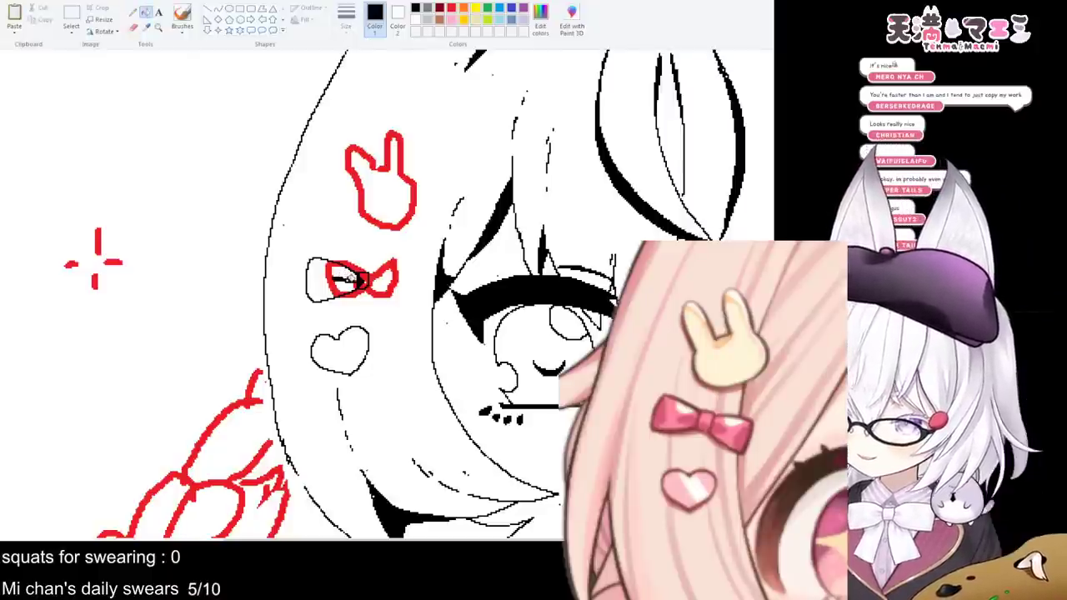
click(132, 11)
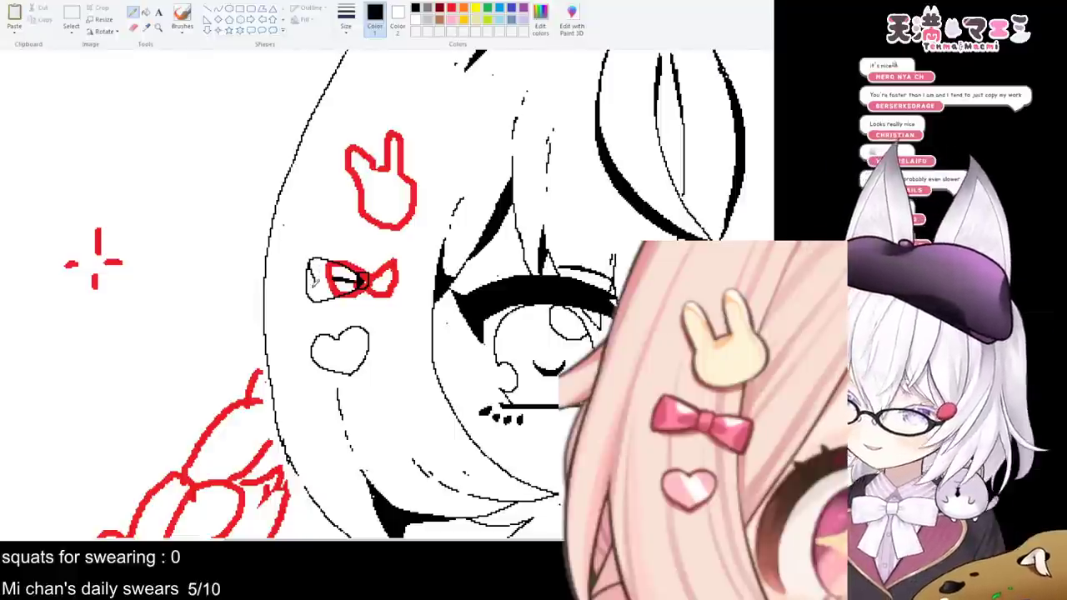
click(146, 12)
click(312, 282)
- Outline the bow's right loop in thin black, redoing its outer end, and add a black crease beside the knot
click(132, 11)
mouse_move(365, 278)
mouse_down()
mouse_move(422, 261)
mouse_move(421, 295)
mouse_move(406, 298)
mouse_move(423, 264)
mouse_move(420, 293)
mouse_up()
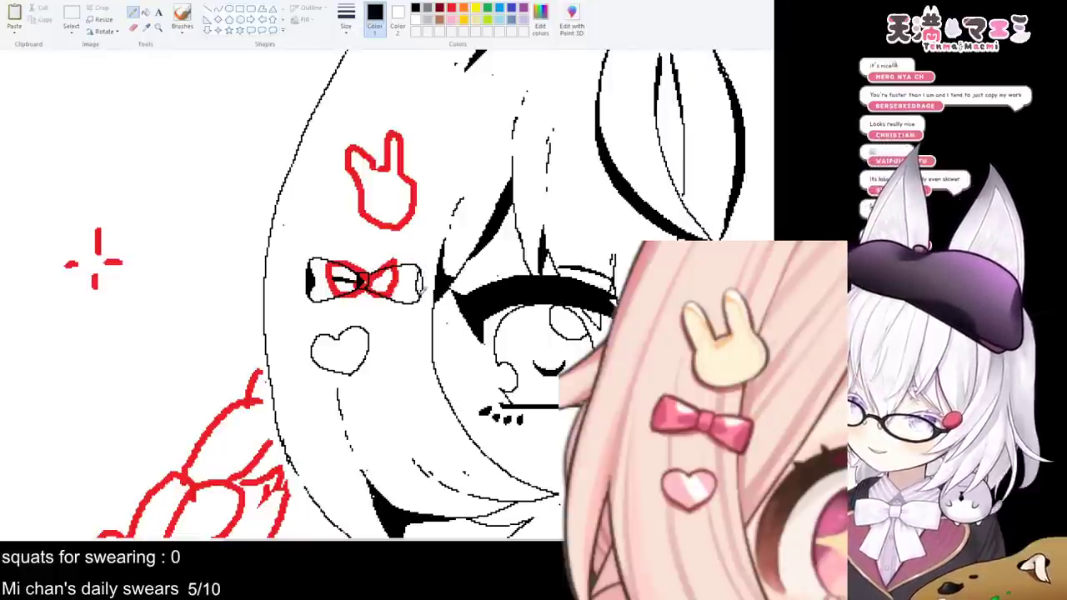
key(ctrl+z)
key(ctrl+z)
key(ctrl+z)
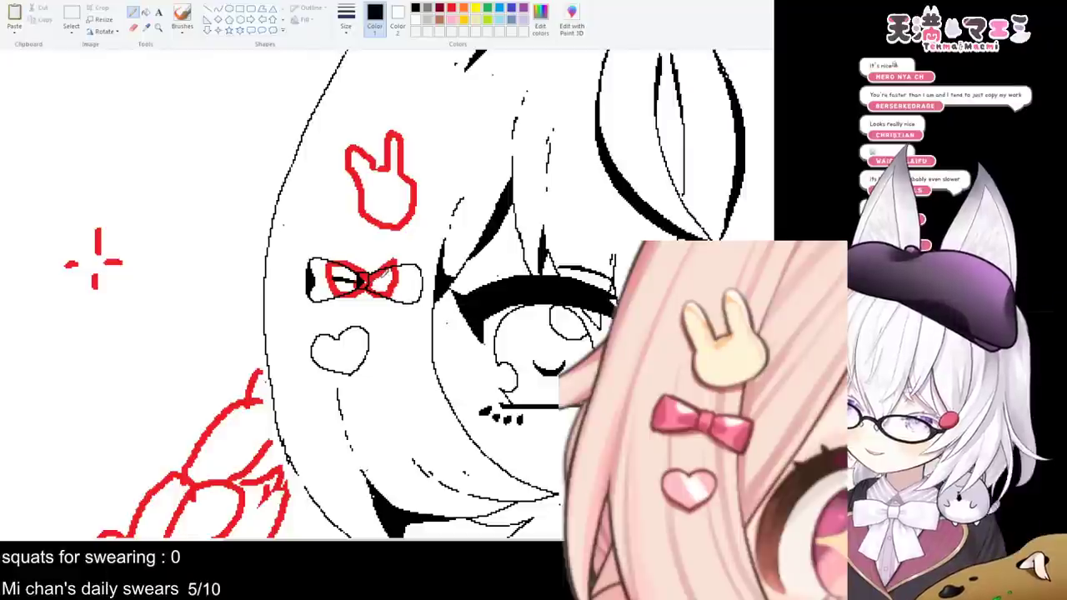
mouse_move(416, 260)
mouse_down()
mouse_move(412, 298)
mouse_move(381, 280)
mouse_move(414, 282)
mouse_up()
click(146, 11)
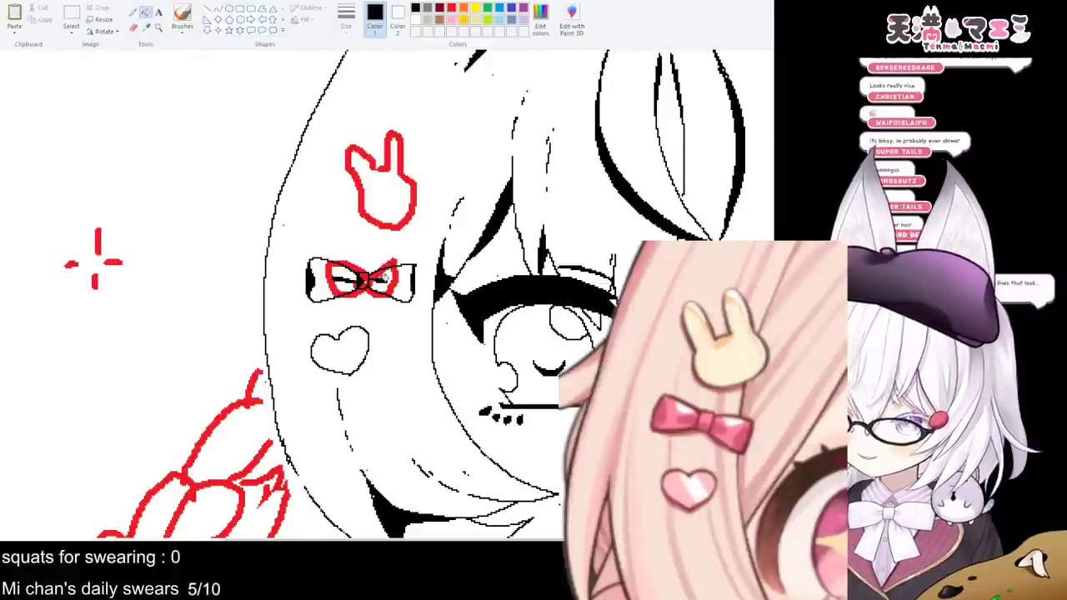
- Erase only the red sketch of the bow hair clip, keeping its black lines
click(133, 27)
click(451, 8)
mouse_move(395, 264)
mouse_down()
mouse_move(392, 308)
mouse_move(341, 271)
mouse_move(368, 297)
mouse_up()
- Draw a shadow edge inside the outer end of the bow's right loop and fill the enclosed area black
click(134, 11)
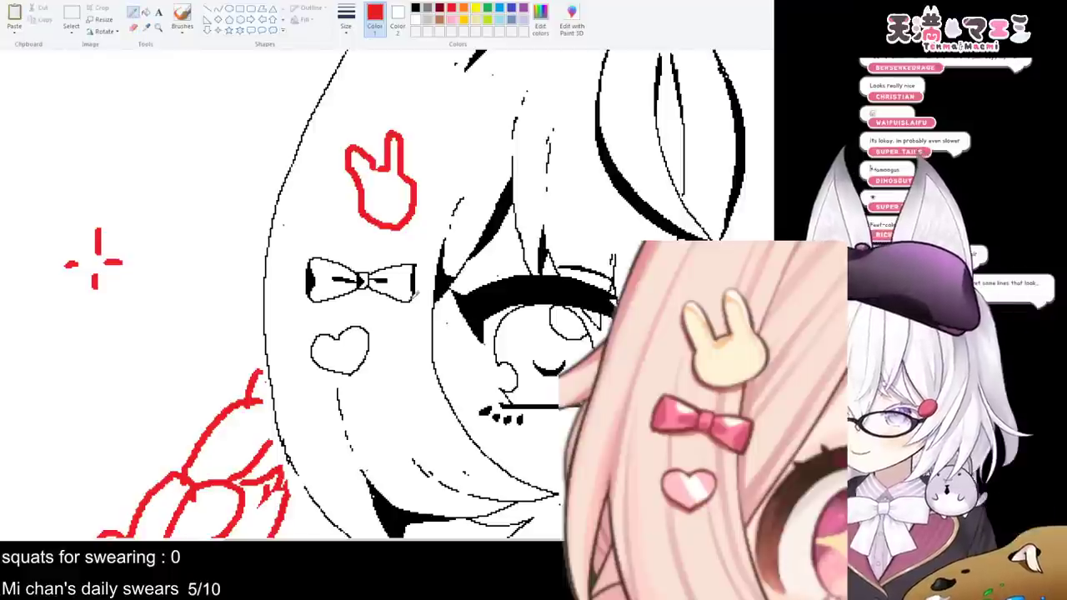
click(416, 8)
drag(416, 265, 412, 295)
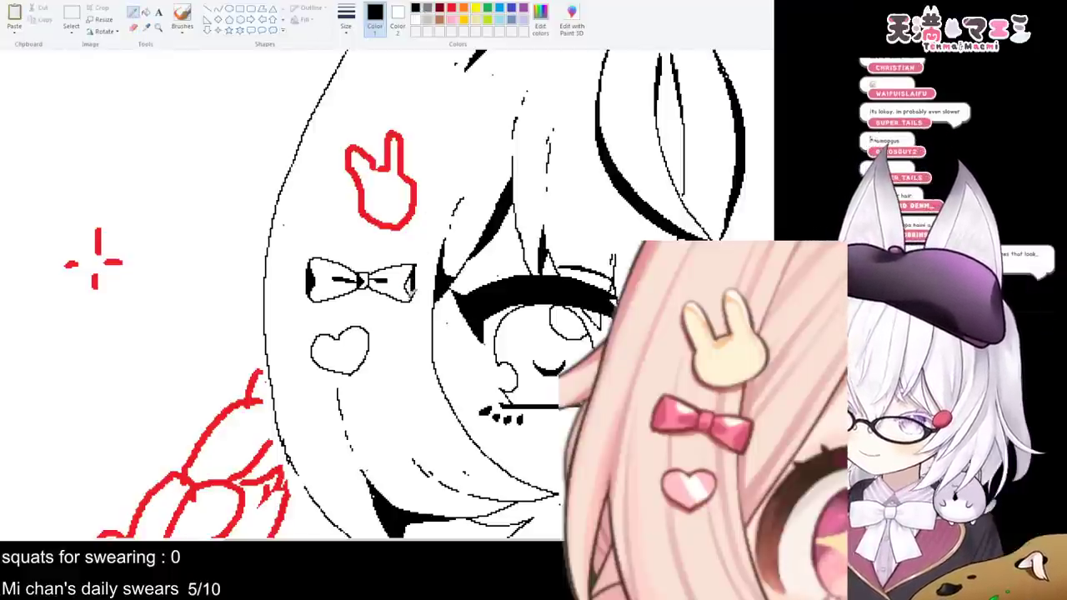
click(146, 11)
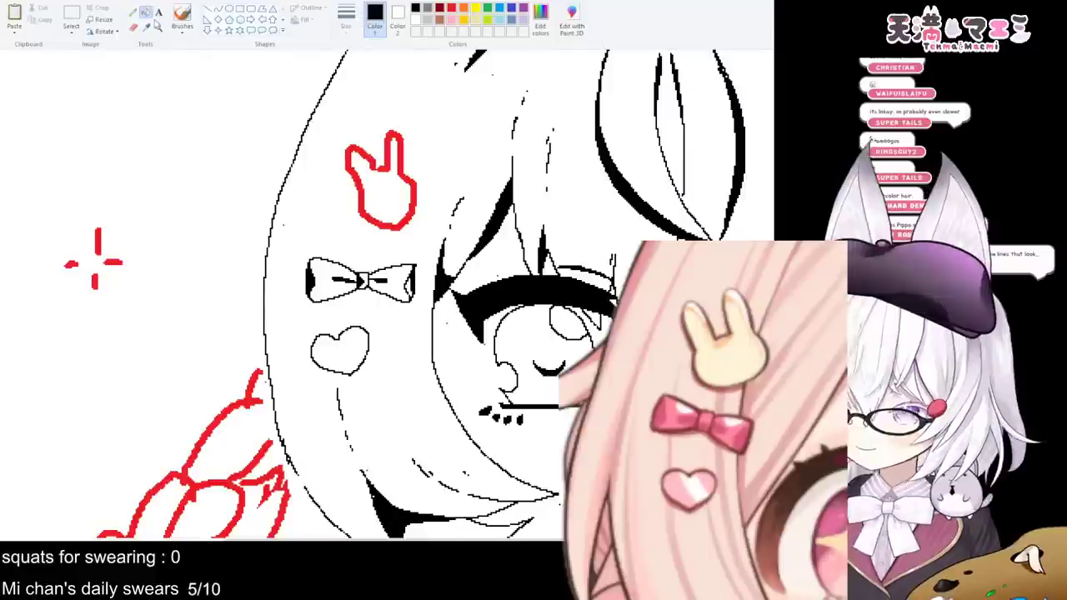
click(410, 285)
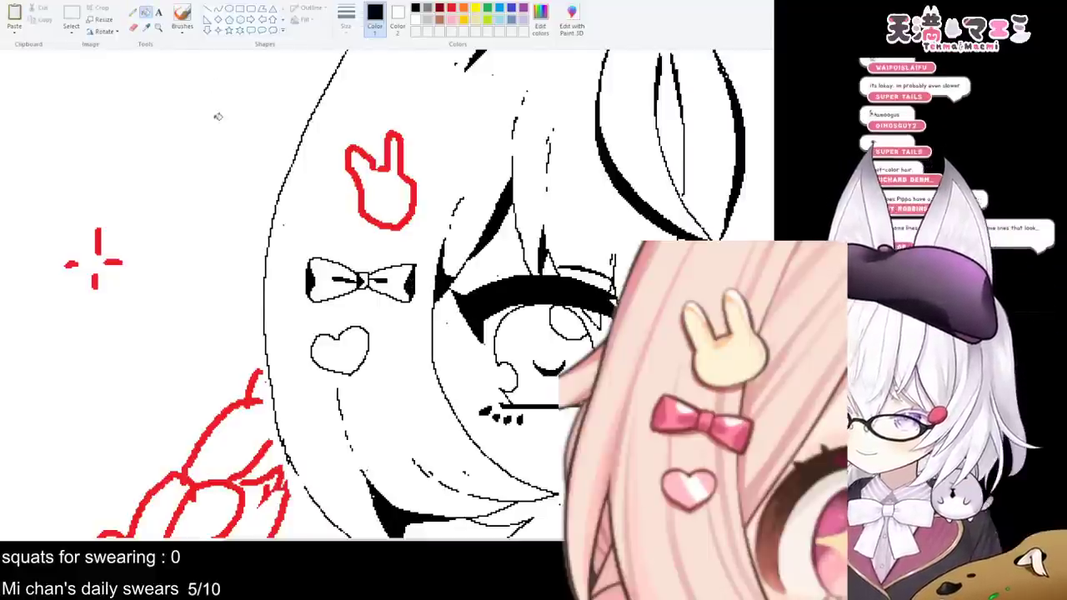
- Trace the bunny-head hair clip above the bow with a thin black pencil outline, including both ears and the rounded face
click(134, 27)
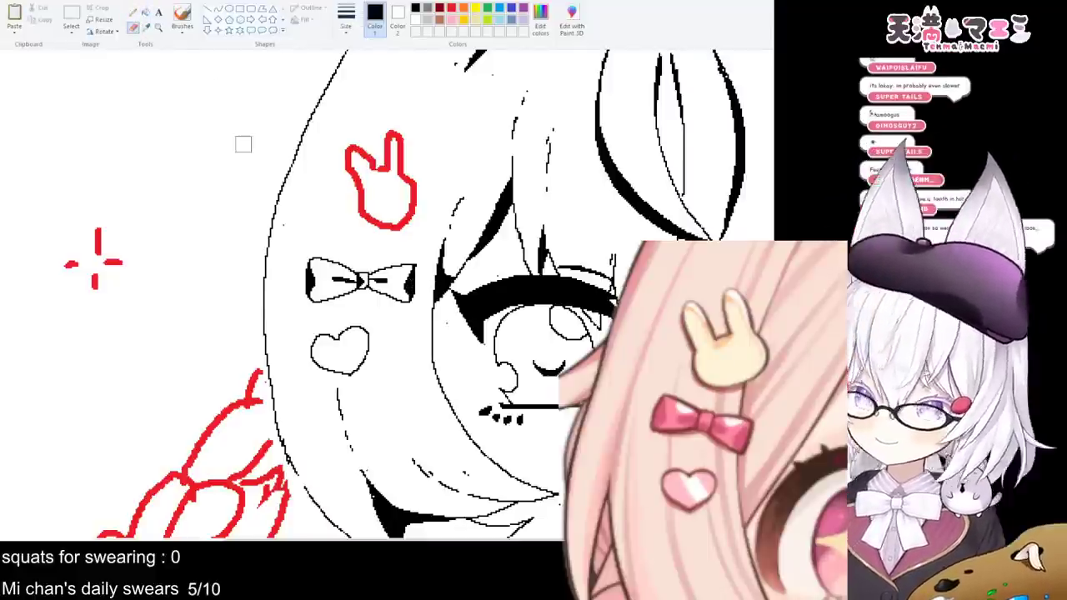
scroll(384, 269, up, 3)
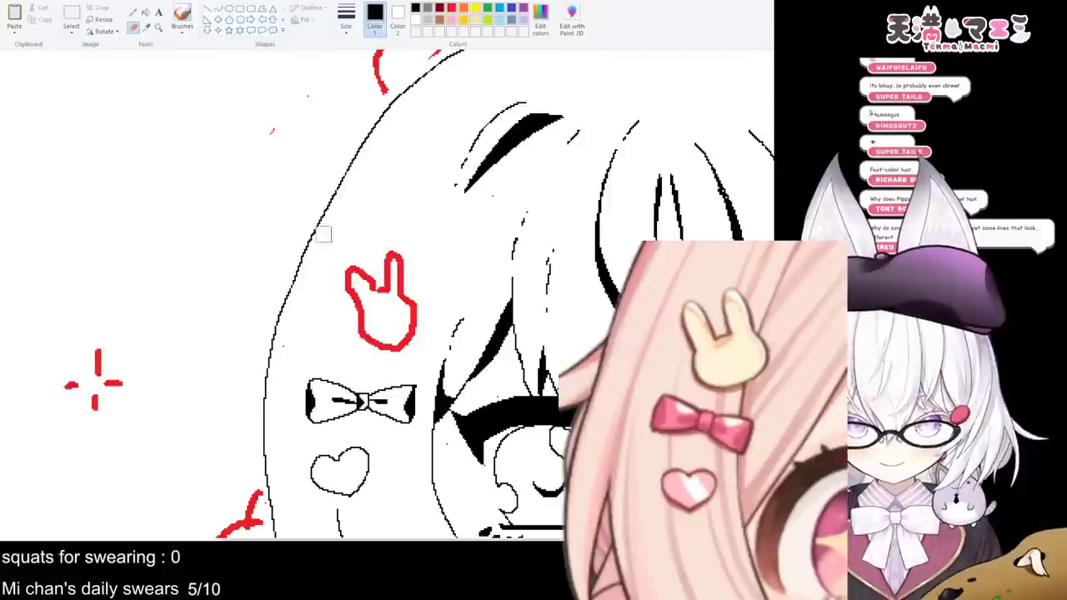
click(134, 11)
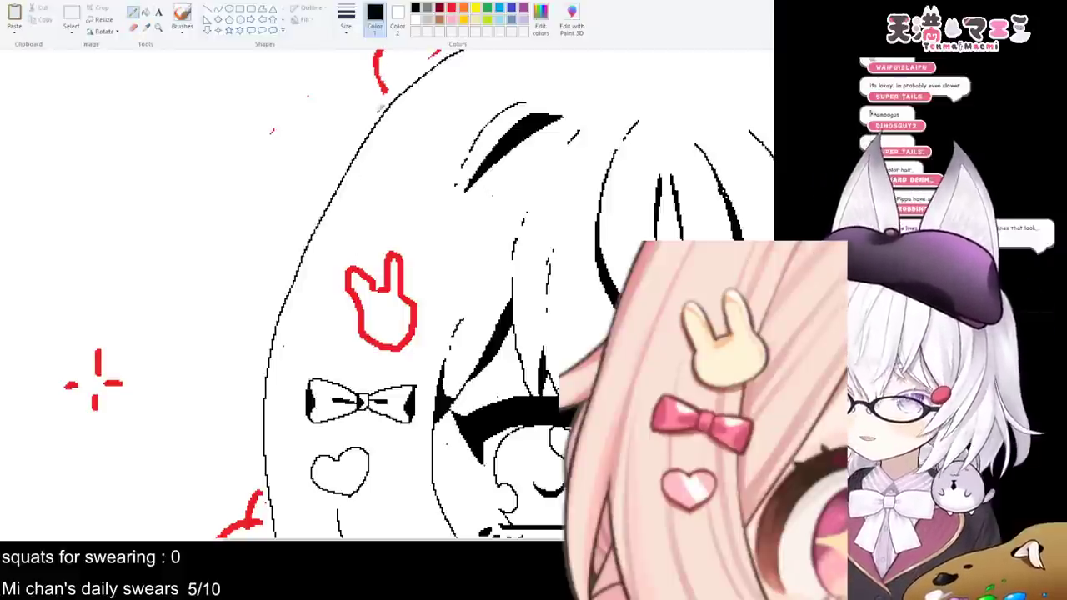
mouse_move(376, 291)
mouse_down()
mouse_move(397, 284)
mouse_move(390, 249)
mouse_move(409, 260)
mouse_move(410, 283)
mouse_move(348, 269)
mouse_move(335, 293)
mouse_move(362, 314)
mouse_move(353, 332)
mouse_move(367, 345)
mouse_move(422, 316)
mouse_move(429, 290)
mouse_move(425, 324)
mouse_up()
click(133, 27)
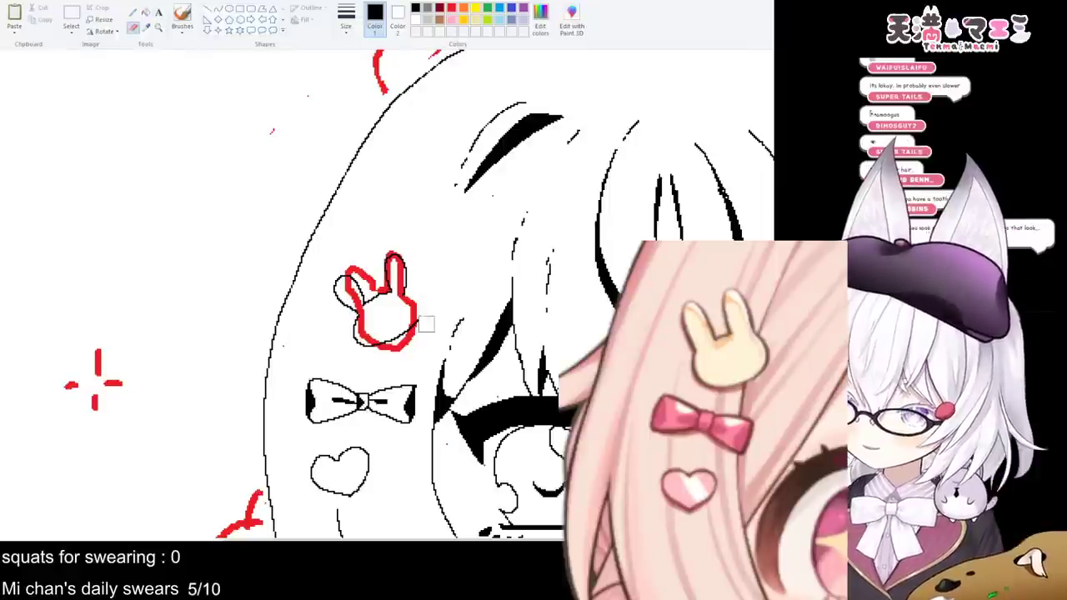
click(133, 11)
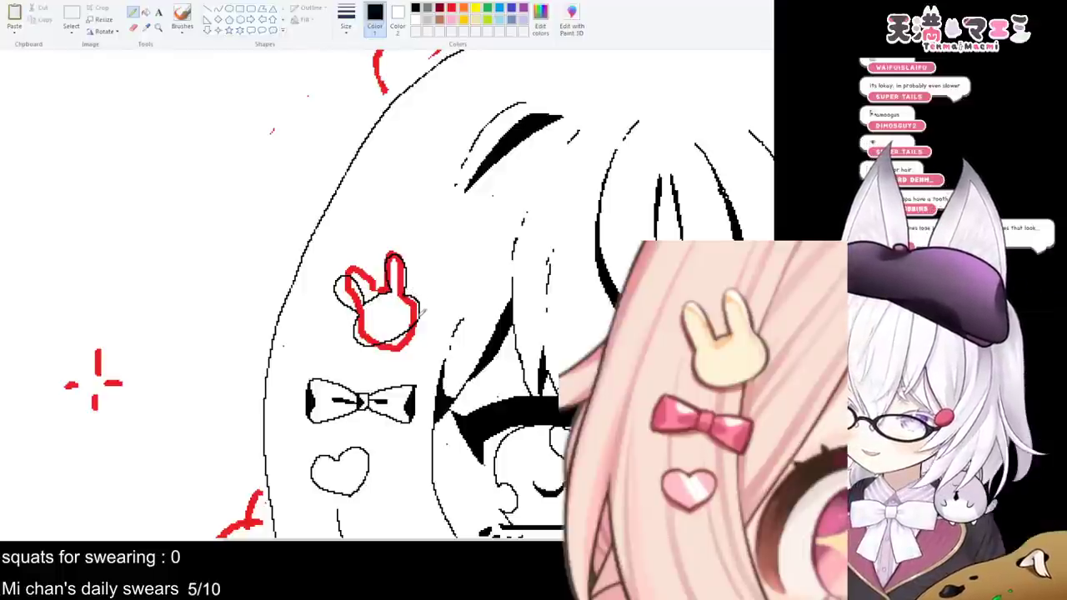
- Erase only the red sketch of the bunny hair clip, keeping its black outline
click(132, 28)
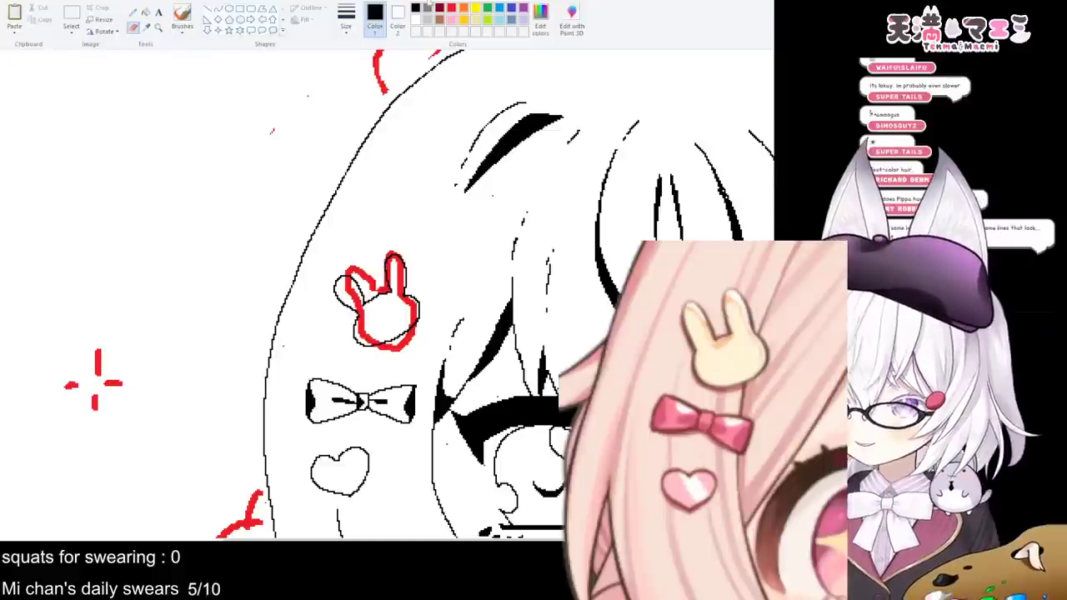
click(451, 9)
mouse_move(434, 292)
mouse_down()
mouse_move(400, 241)
mouse_move(408, 313)
mouse_move(384, 339)
mouse_move(395, 301)
mouse_move(403, 321)
mouse_move(376, 332)
mouse_move(336, 241)
mouse_move(363, 323)
mouse_move(341, 298)
mouse_up()
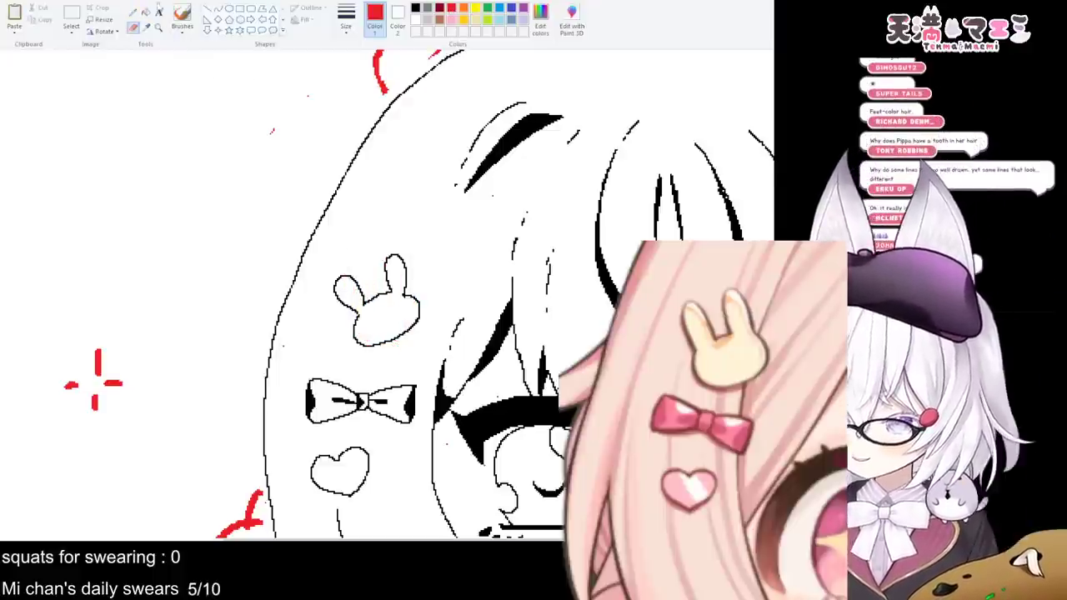
- Draw a second black contour along the bunny clip's left ear and around the underside of its face, redoing the lower-right part
click(133, 14)
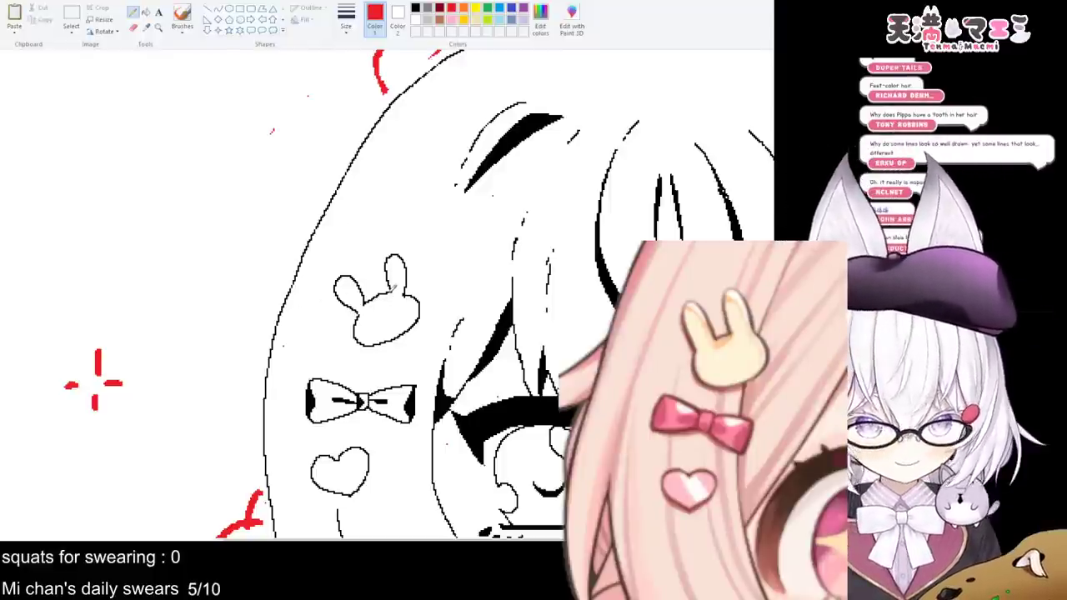
click(416, 8)
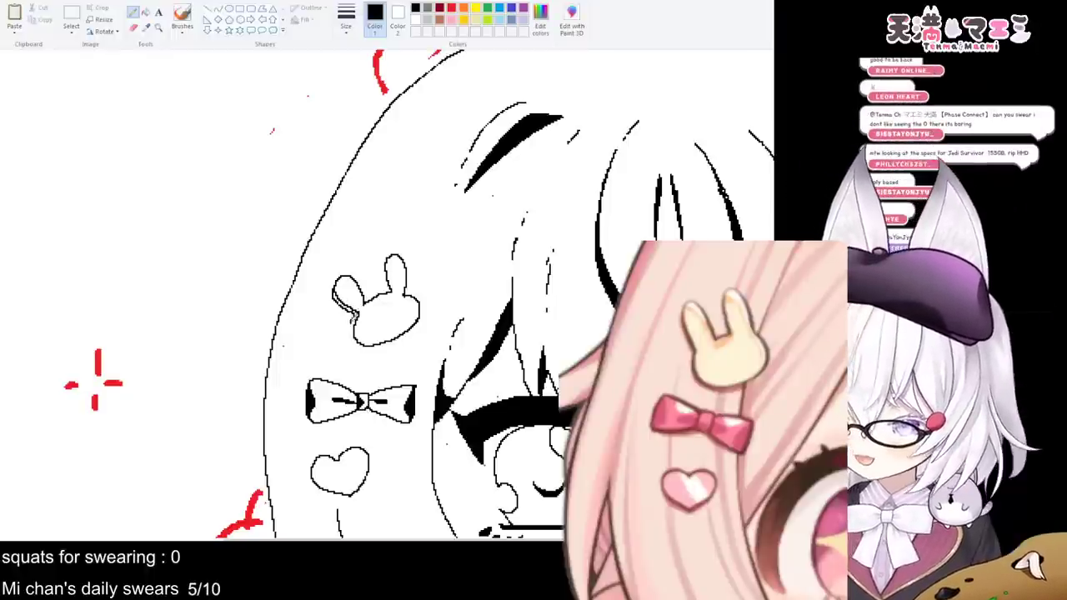
mouse_move(352, 336)
mouse_down()
mouse_move(371, 350)
mouse_move(394, 339)
mouse_up()
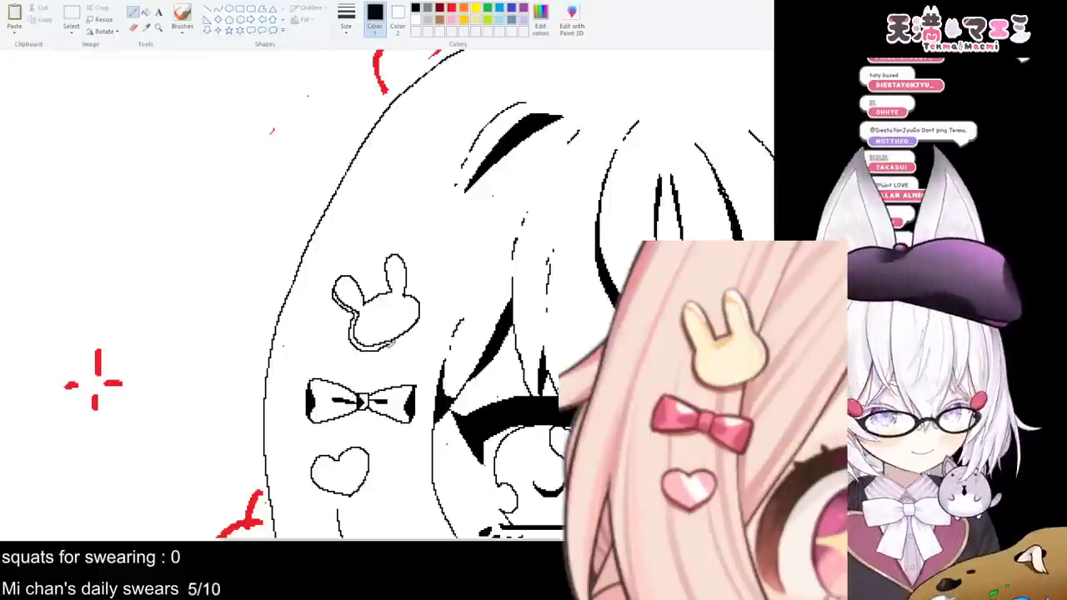
click(133, 29)
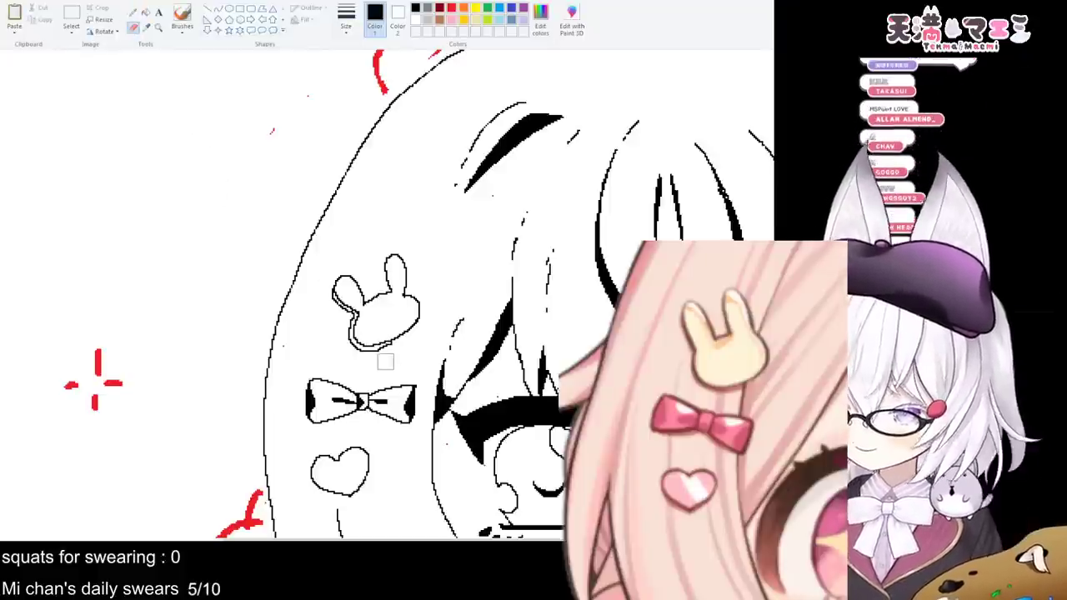
click(132, 12)
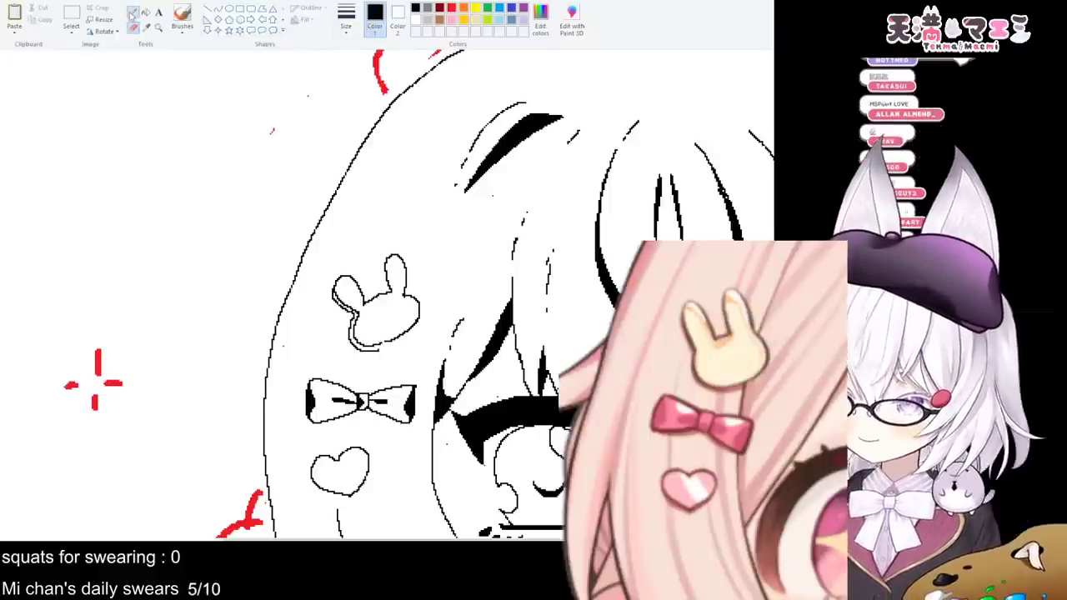
mouse_move(419, 313)
mouse_down()
mouse_move(352, 330)
mouse_move(419, 323)
mouse_move(382, 345)
mouse_up()
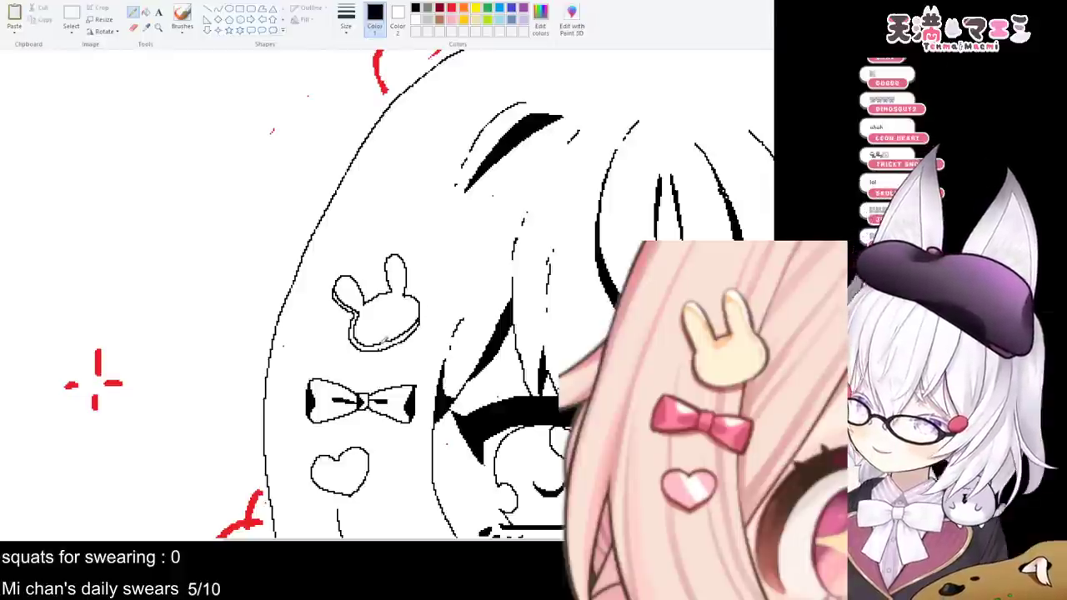
- Fill the narrow band between the two contours of the bunny clip's face and left ear with black
click(144, 12)
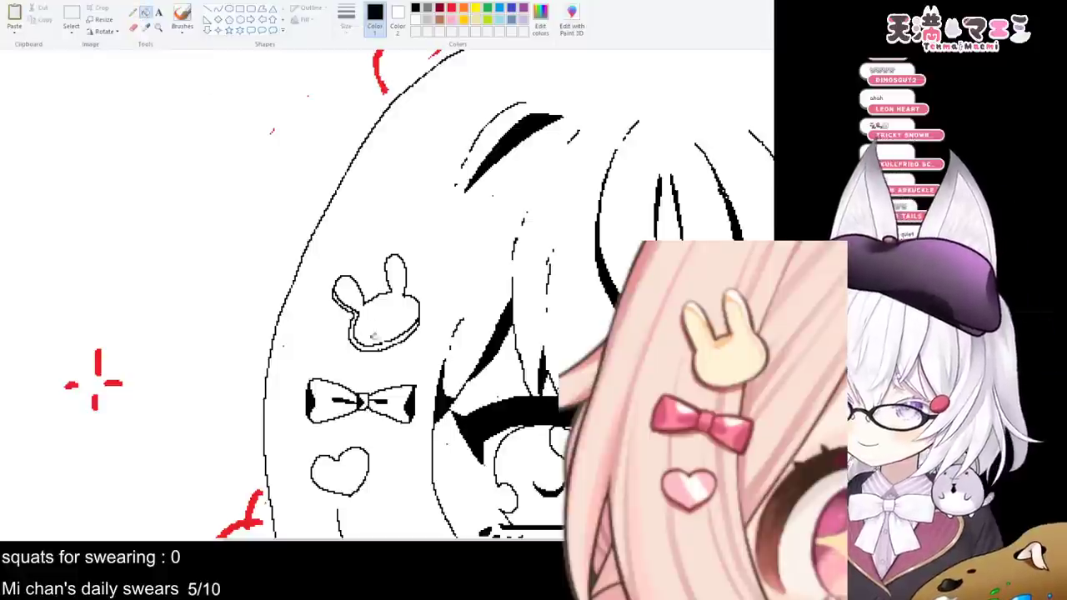
click(133, 12)
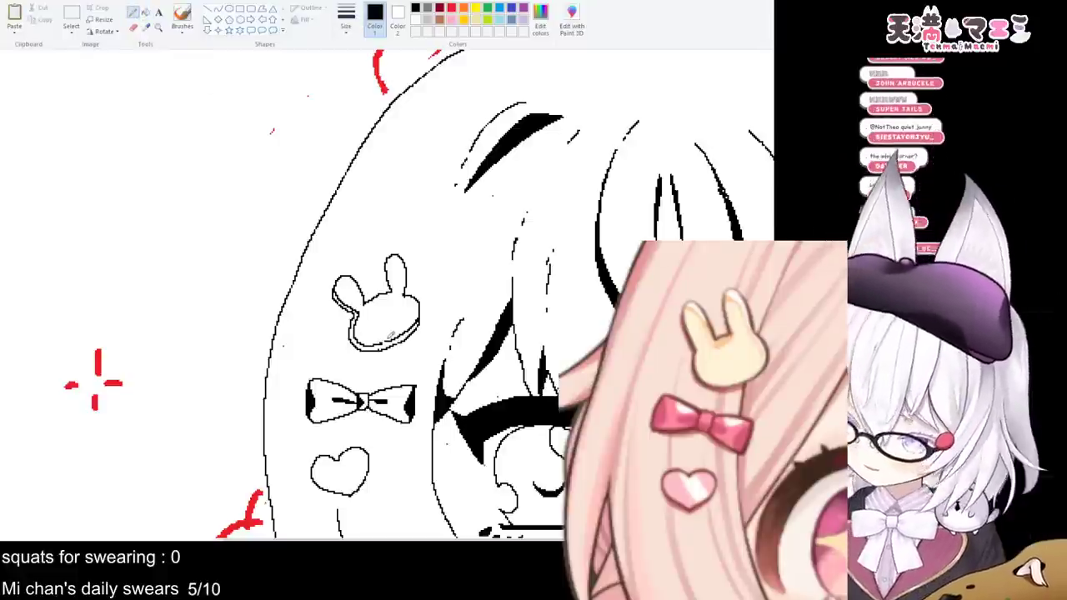
click(145, 12)
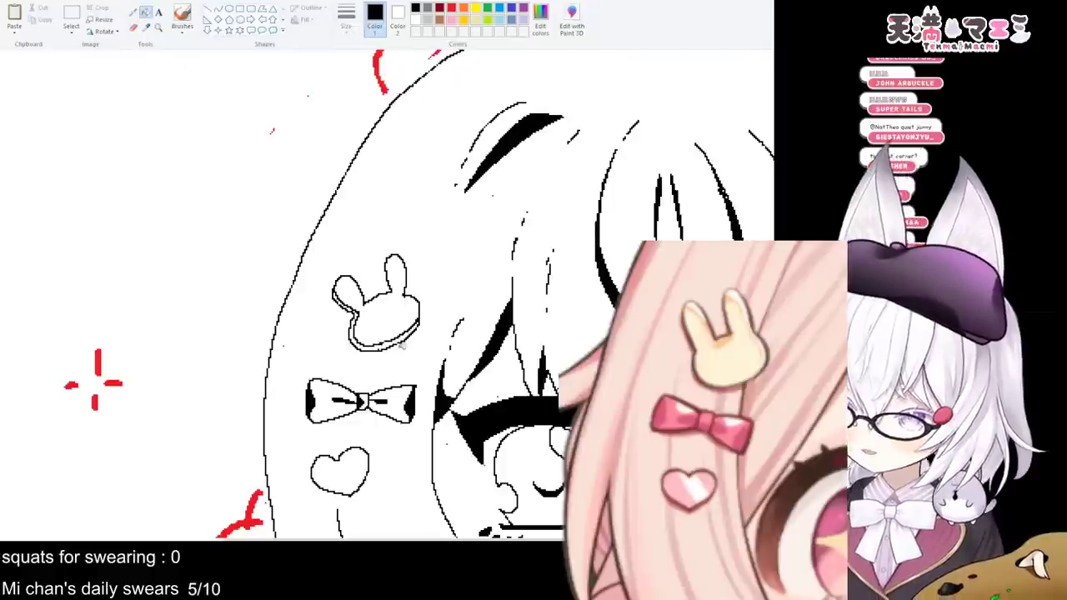
click(360, 342)
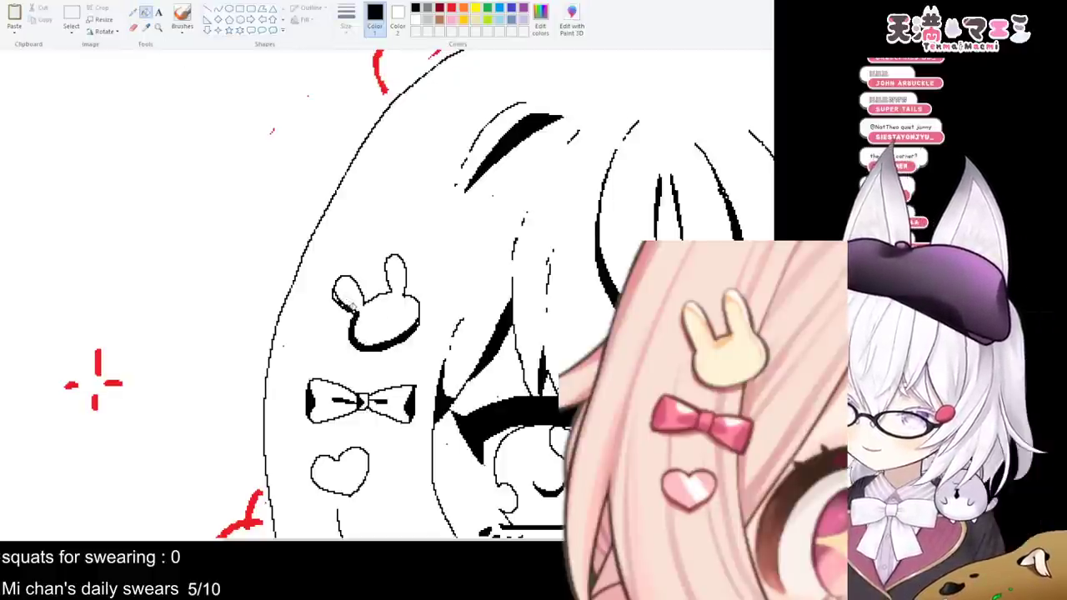
- Thicken the left edge of the bunny clip's right ear in black to match the other shaded edges
click(133, 13)
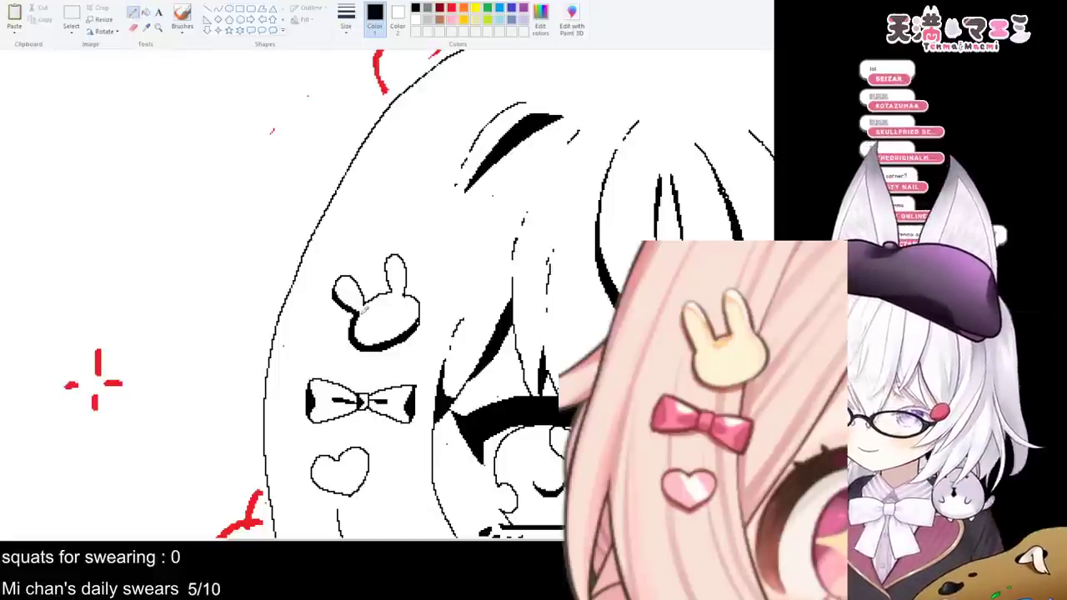
scroll(377, 309, down, 1)
scroll(370, 294, up, 1)
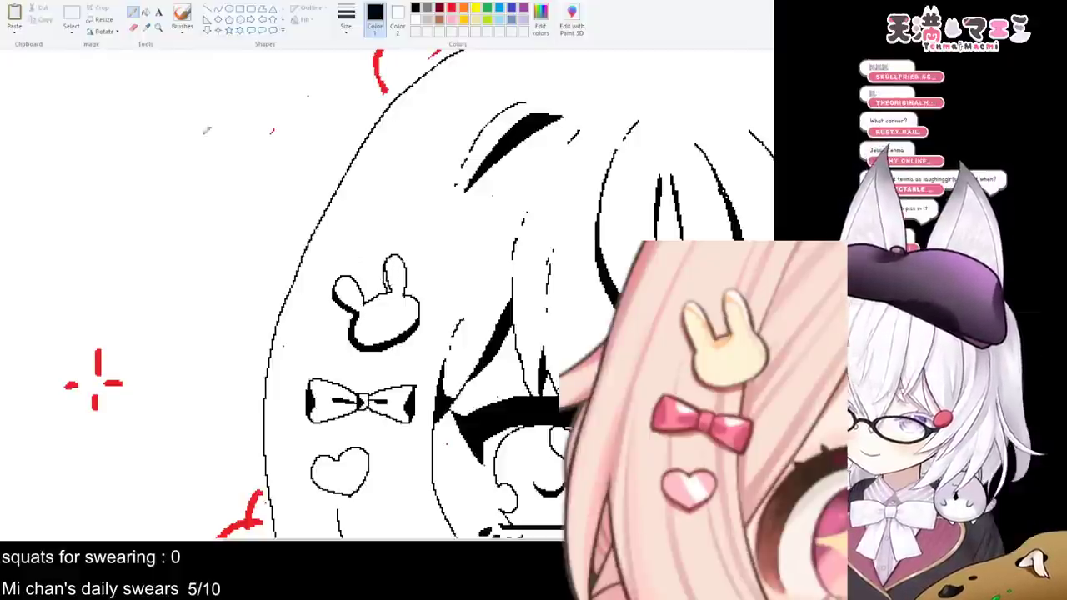
click(146, 13)
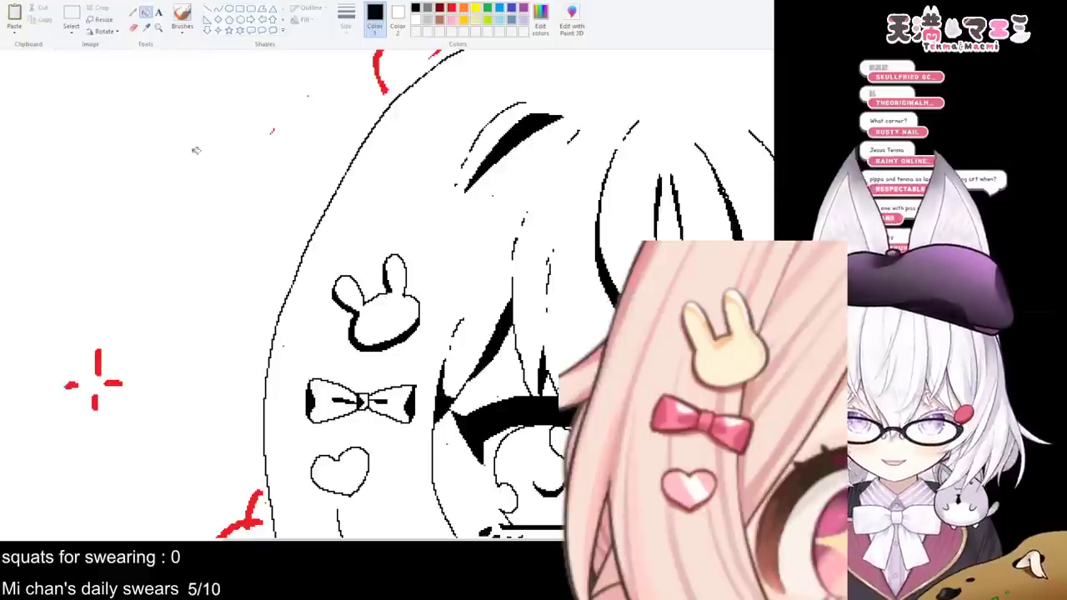
- Draw a second black contour beneath the bow clip's left loop and fill the narrow band between the lines with black
click(133, 11)
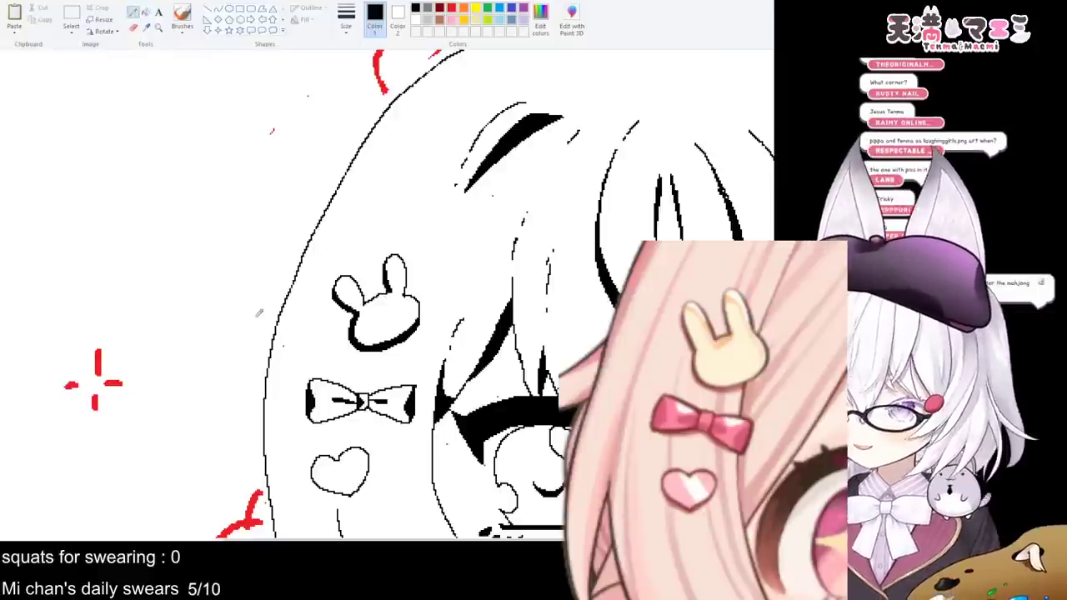
scroll(262, 306, down, 3)
scroll(375, 334, up, 1)
scroll(382, 323, down, 1)
scroll(331, 188, up, 1)
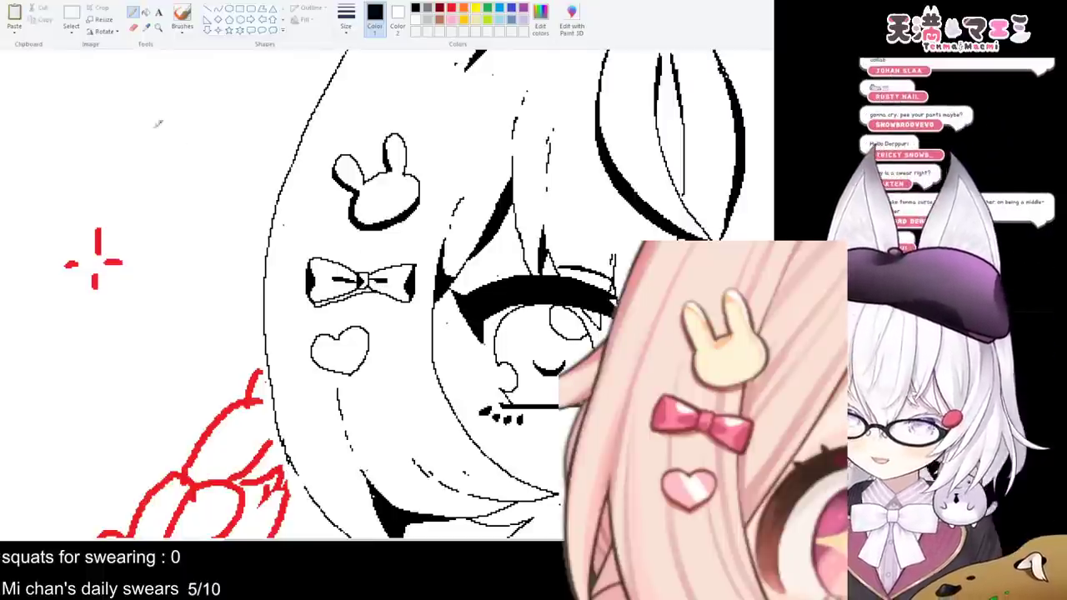
click(145, 11)
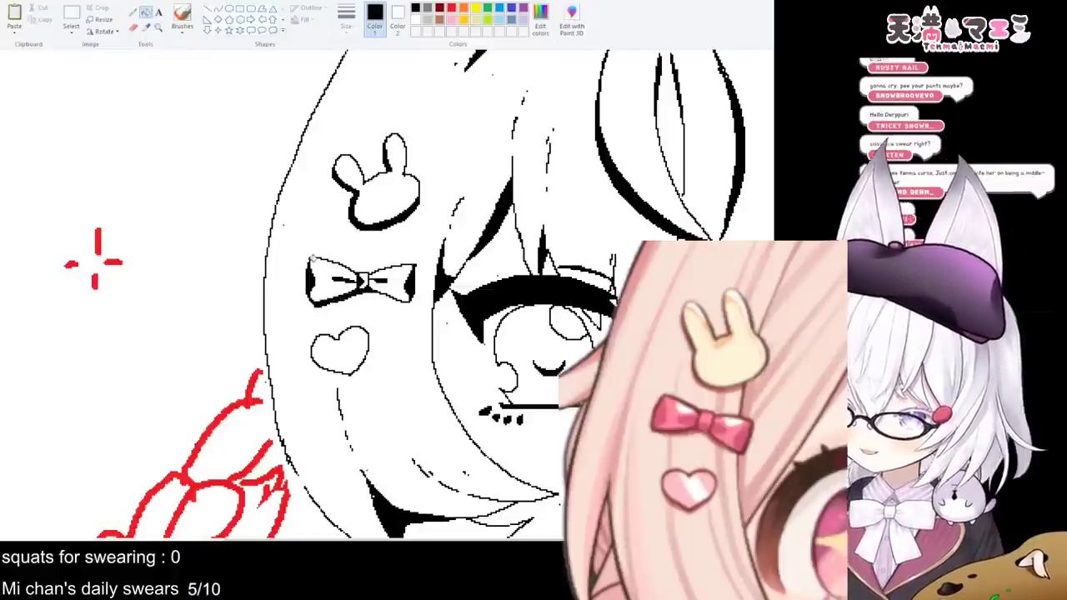
- Shade the underside of the bow clip's right loop with a second contour filled in black
click(133, 11)
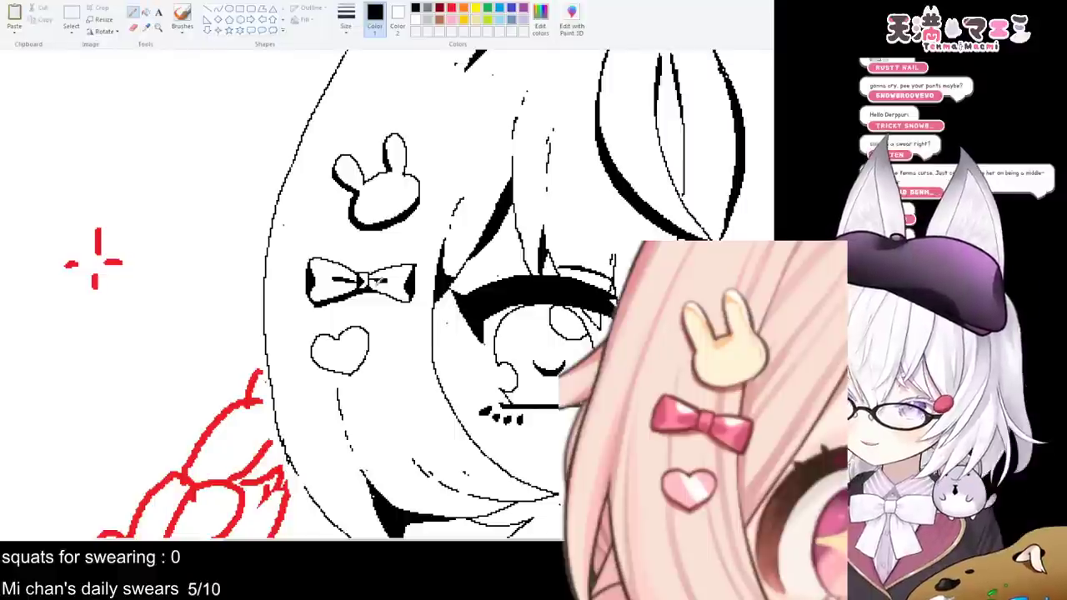
drag(368, 291, 399, 302)
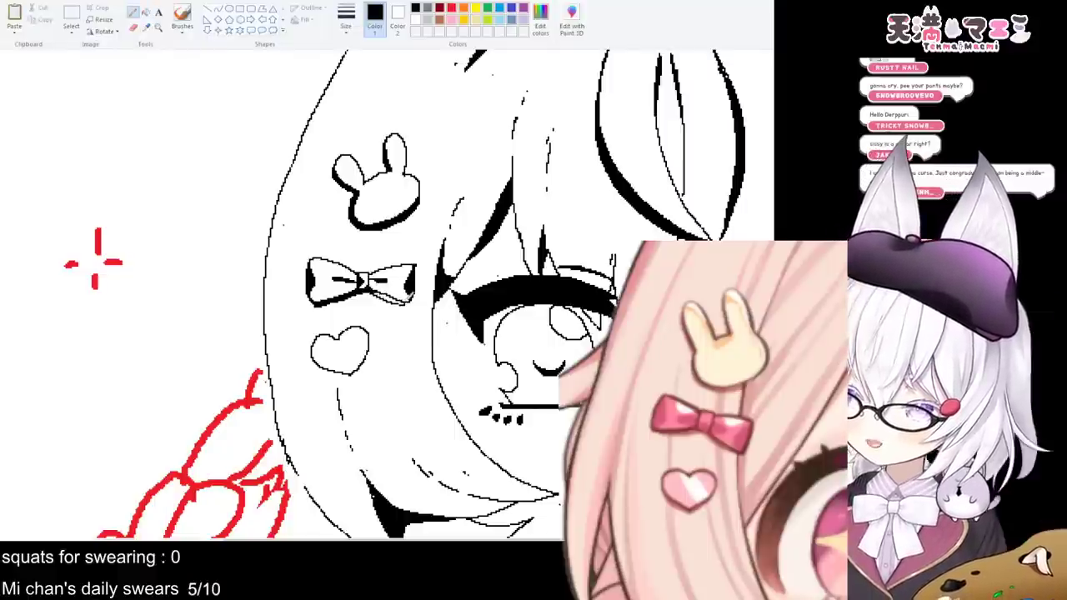
click(146, 12)
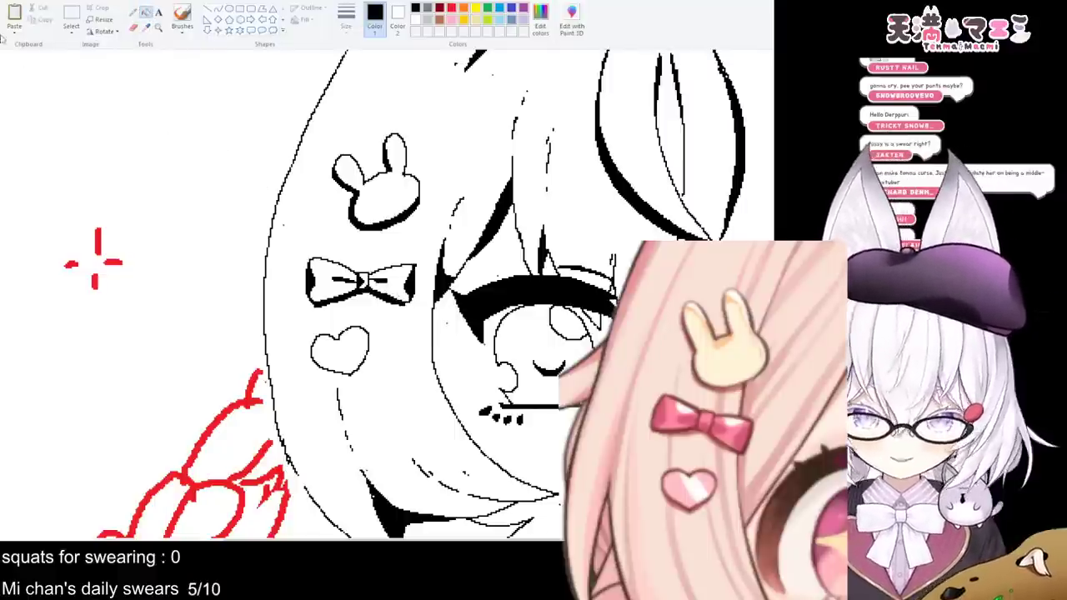
- Draw a second black contour along the heart clip's lower-left edge, redoing it once, and fill the band with black
click(134, 11)
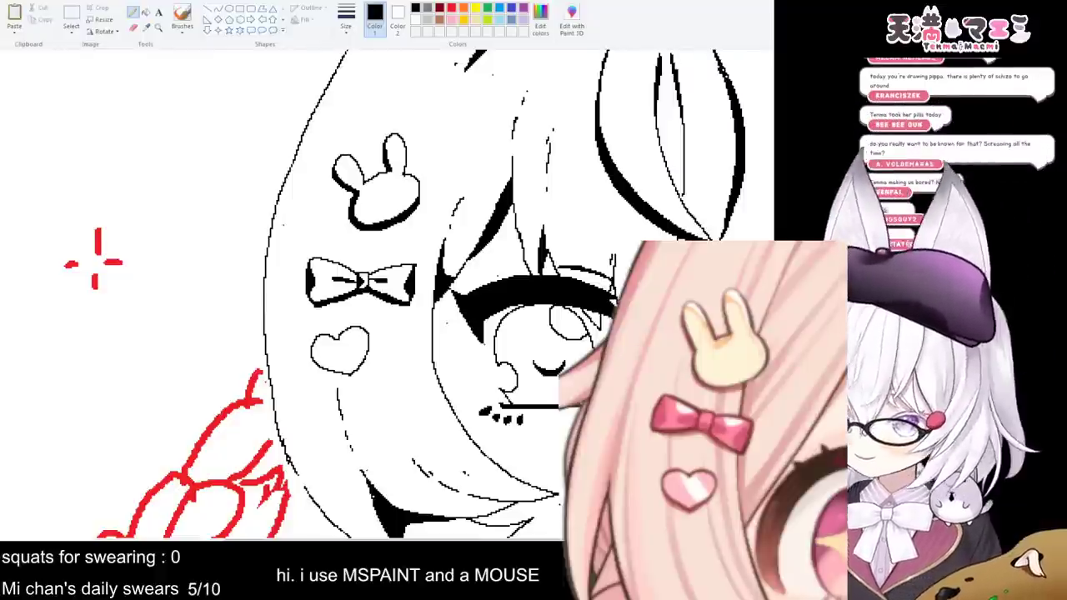
scroll(388, 292, down, 3)
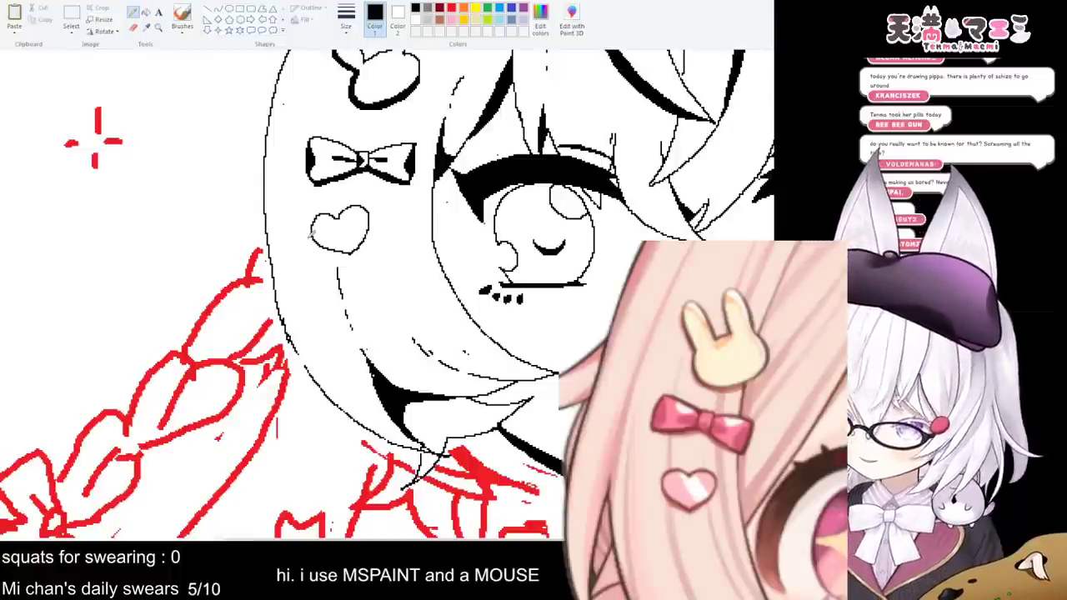
mouse_move(317, 215)
mouse_down()
mouse_move(344, 258)
mouse_move(315, 230)
mouse_move(342, 254)
mouse_up()
key(ctrl+z)
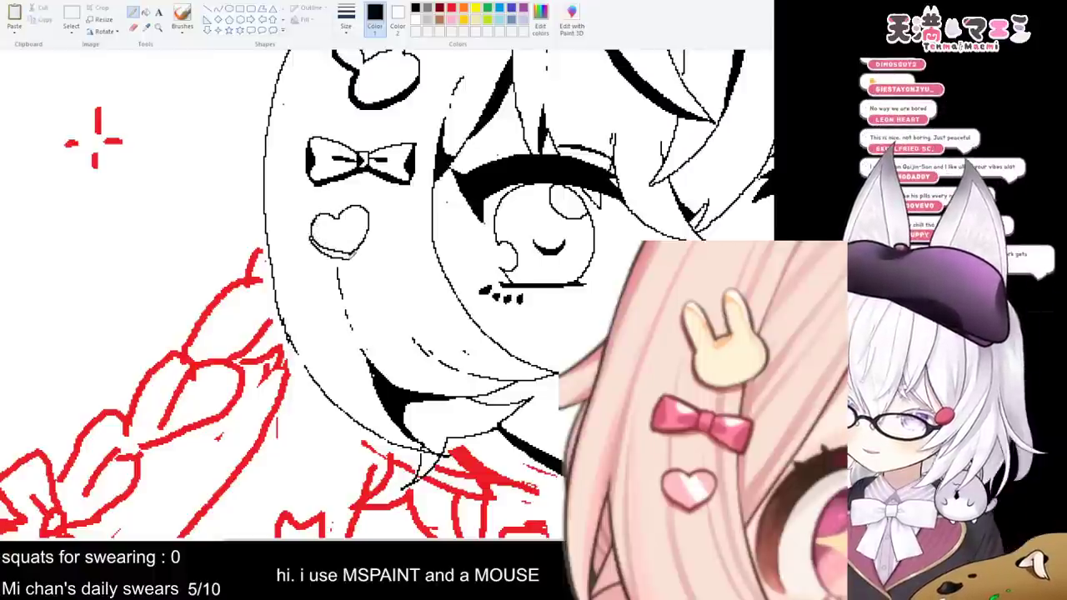
key(ctrl+z)
mouse_move(314, 218)
mouse_down()
mouse_move(312, 240)
mouse_move(349, 258)
mouse_up()
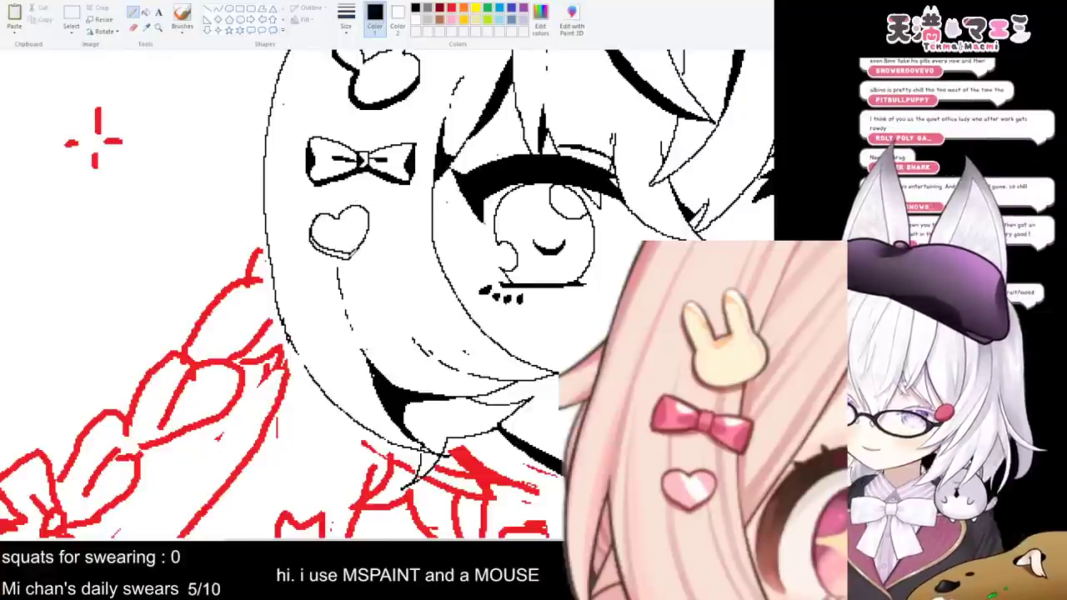
click(145, 12)
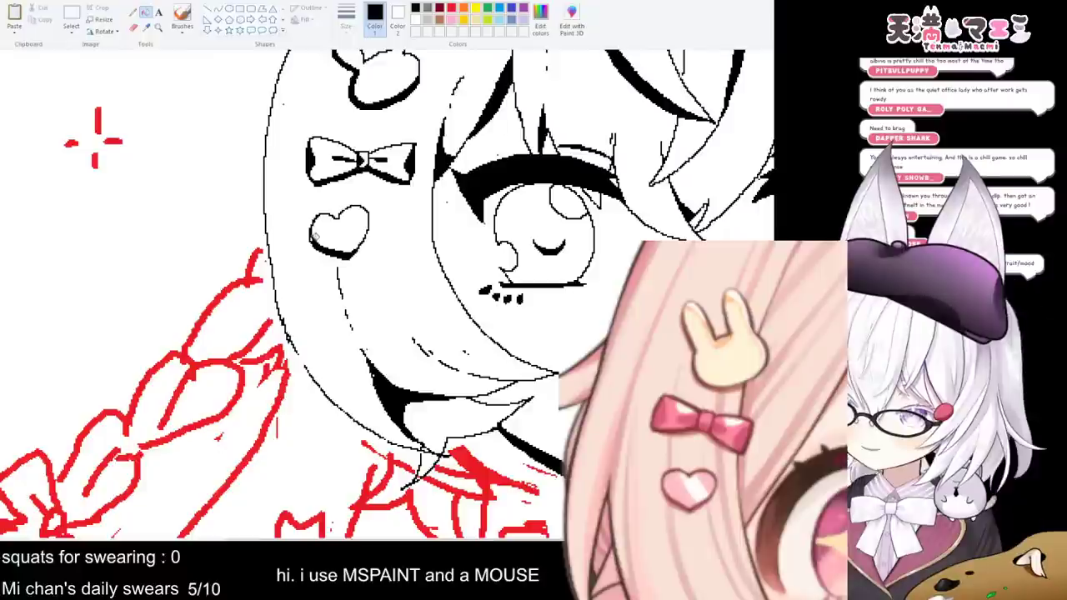
scroll(372, 215, down, 1)
scroll(372, 215, up, 1)
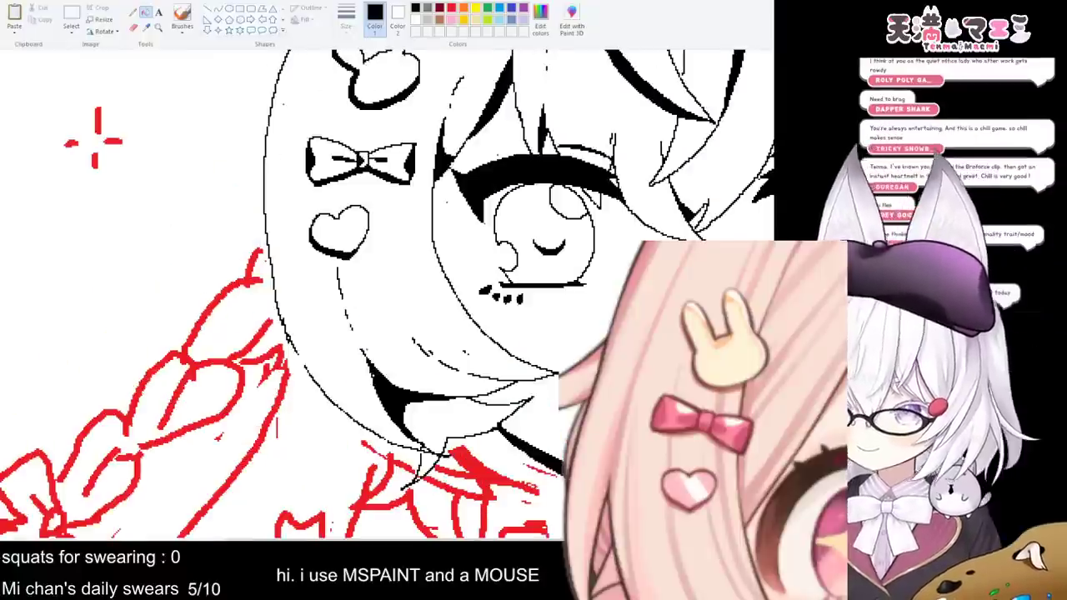
- Examine the whole drawing and the proportions of the inked side hair, its clips and the face
scroll(372, 215, down, 1)
scroll(372, 216, down, 1)
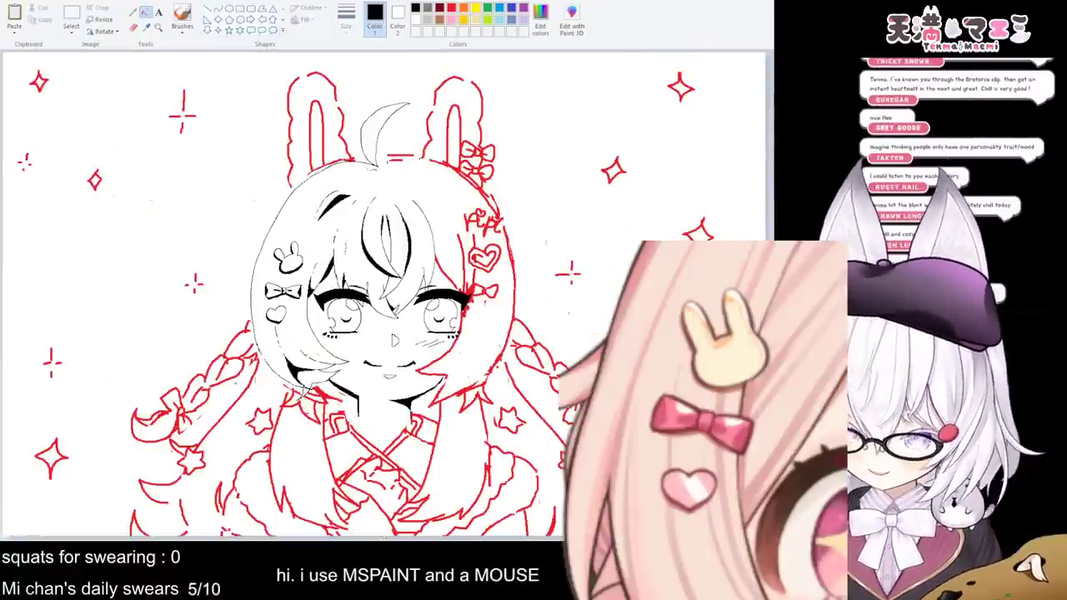
scroll(395, 340, up, 3)
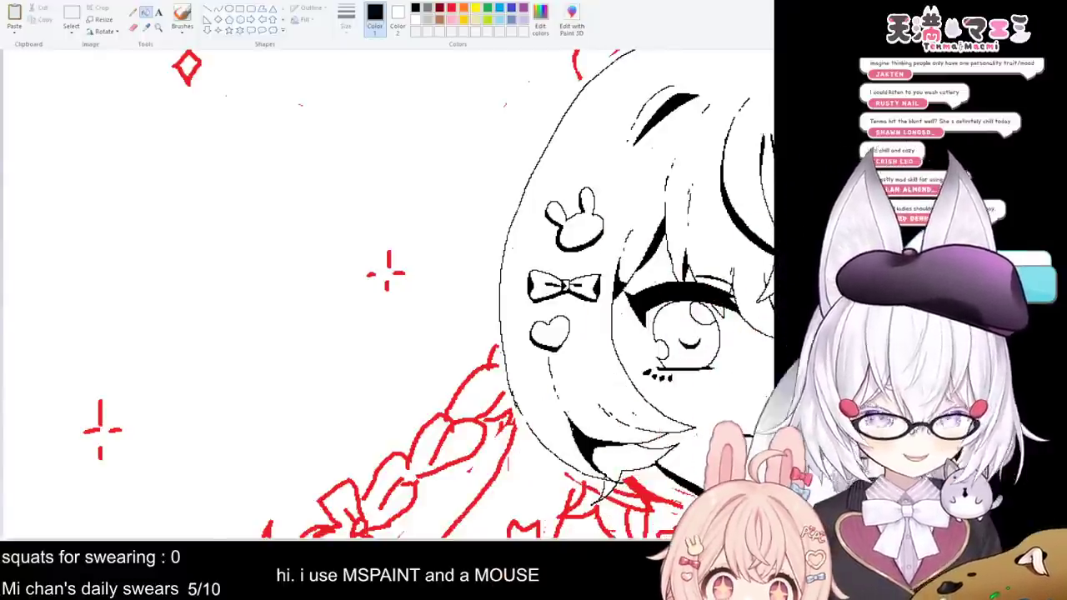
scroll(388, 292, down, 3)
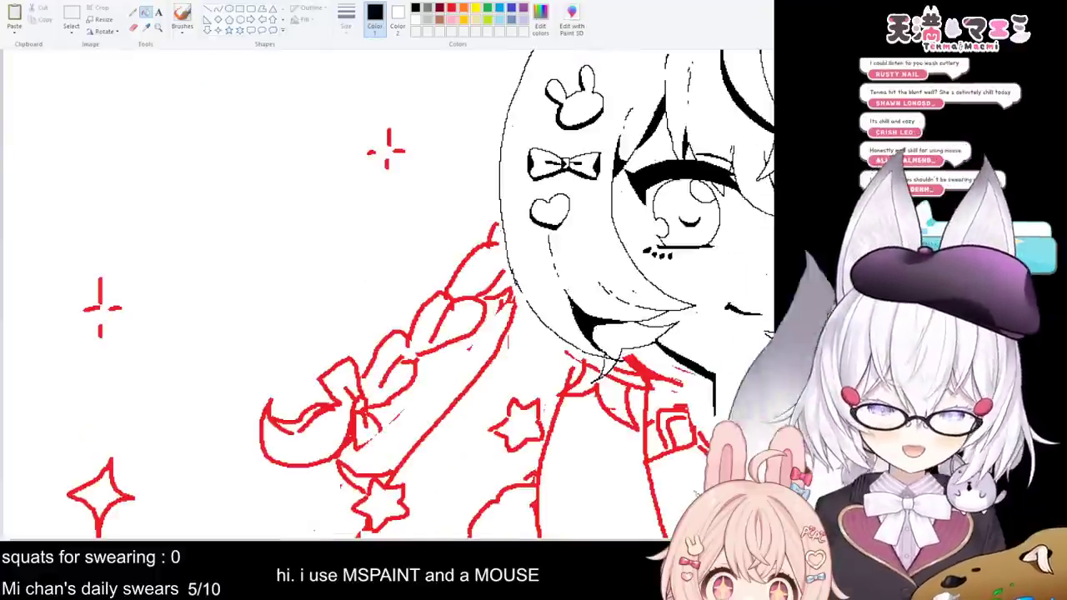
scroll(388, 291, up, 3)
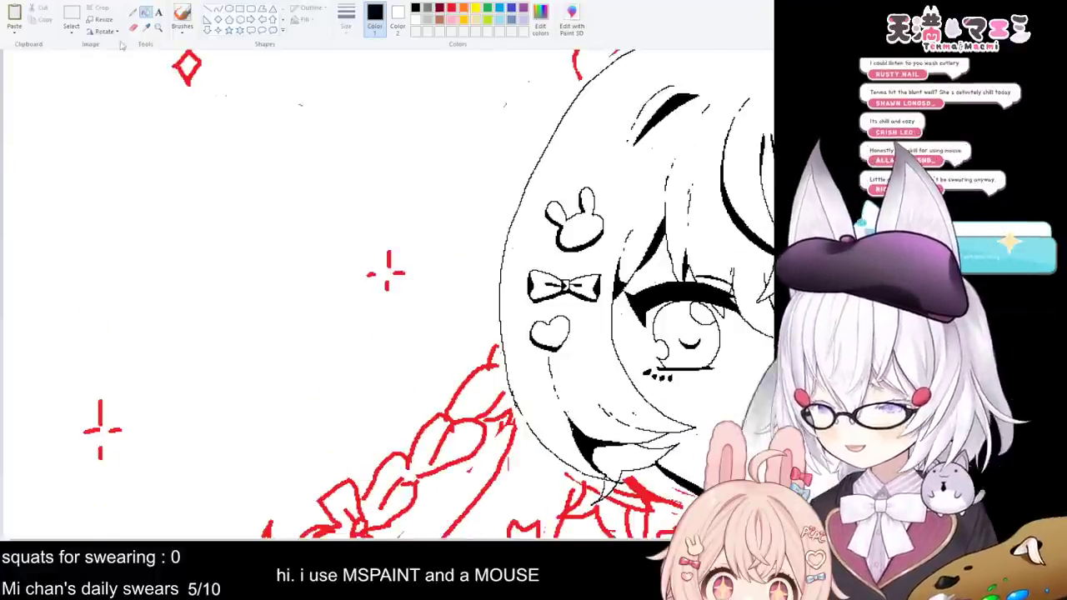
click(133, 26)
click(451, 9)
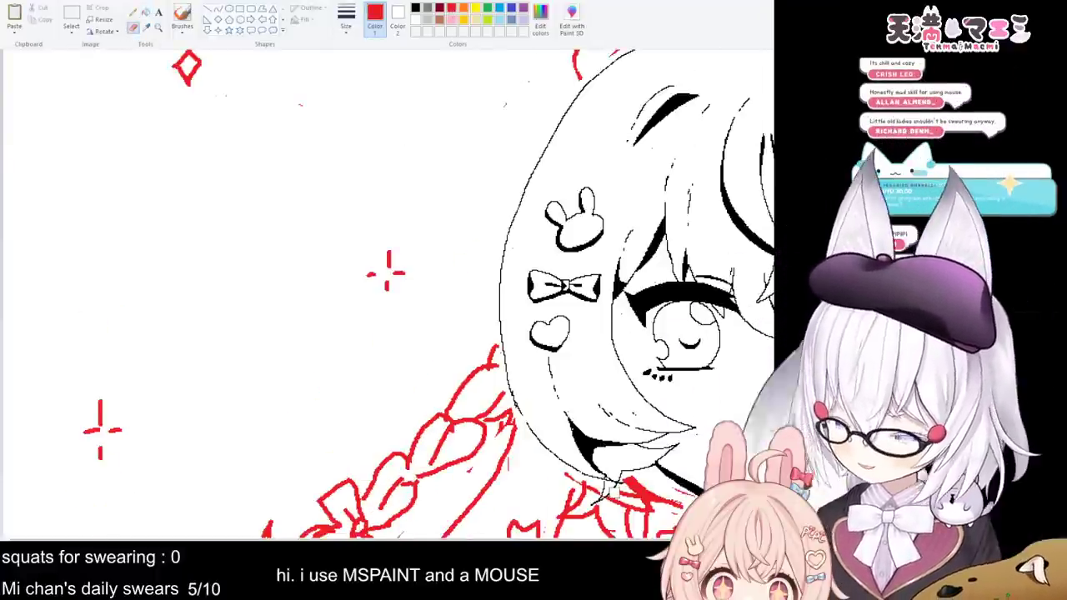
scroll(387, 292, down, 3)
scroll(485, 155, right, 4)
scroll(485, 154, up, 6)
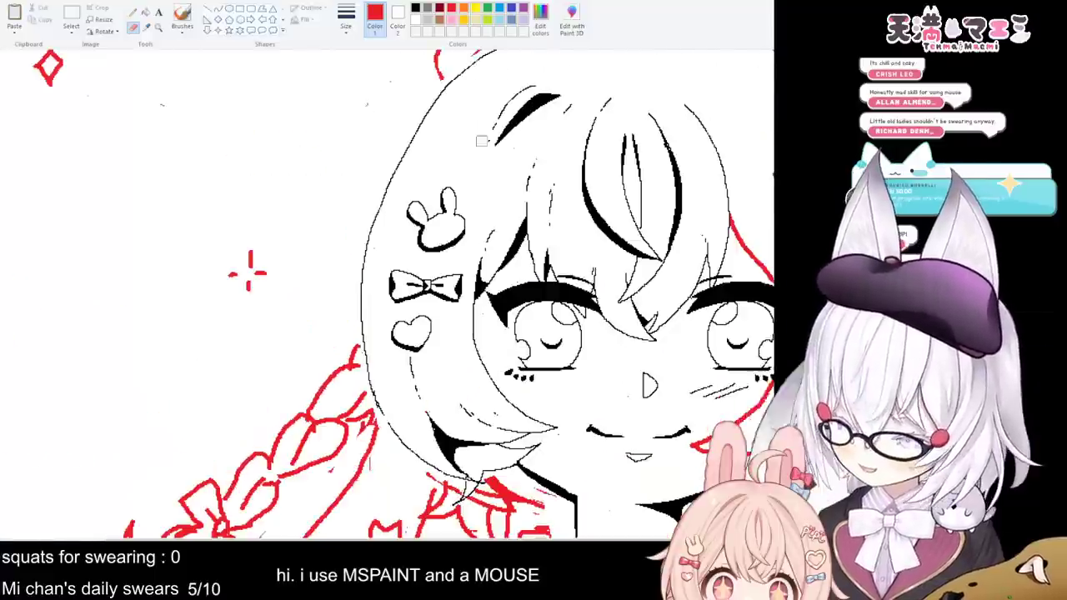
scroll(485, 154, down, 3)
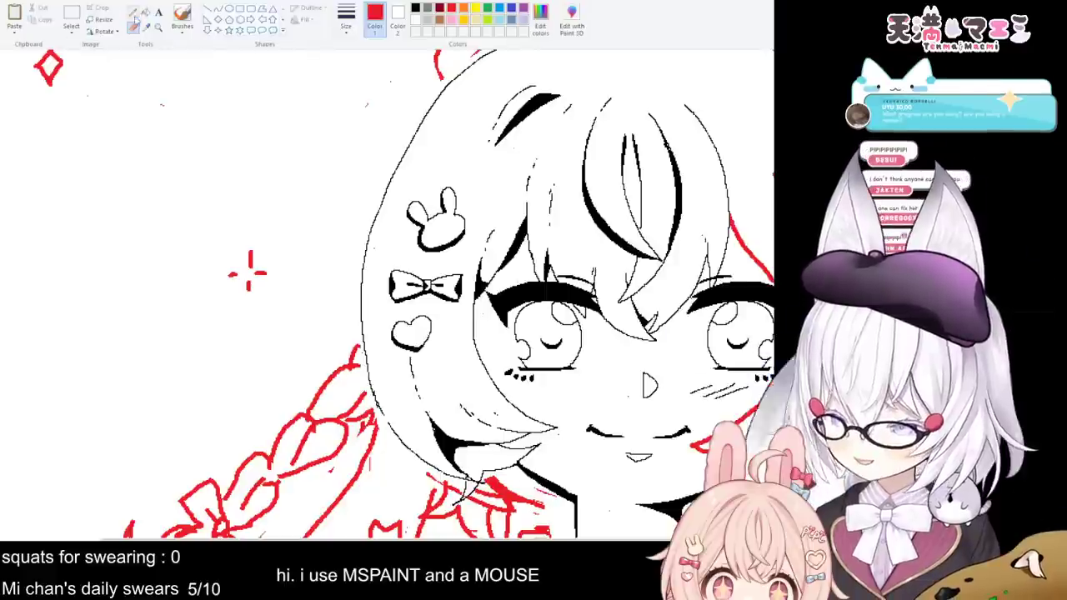
- Try to outline the left side lock with its three hair clips in a free-form selection and shift it slightly inward toward the face
click(75, 17)
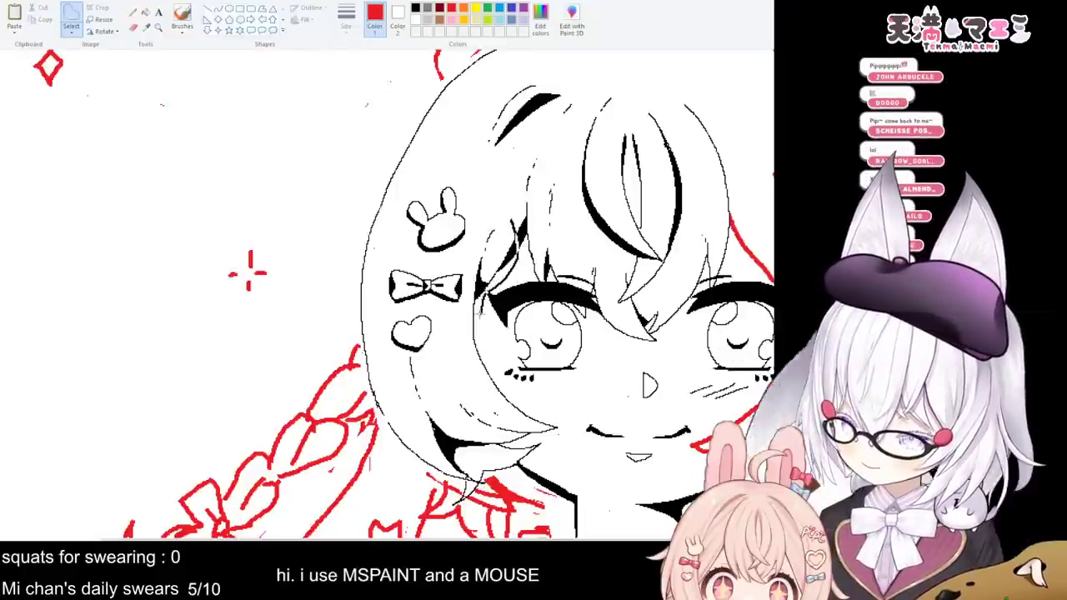
mouse_move(477, 315)
mouse_down()
mouse_move(505, 388)
mouse_move(557, 430)
mouse_move(516, 467)
mouse_move(456, 504)
mouse_move(374, 407)
mouse_up()
mouse_move(367, 375)
mouse_down()
mouse_move(351, 285)
mouse_move(354, 154)
mouse_up()
drag(401, 91, 446, 74)
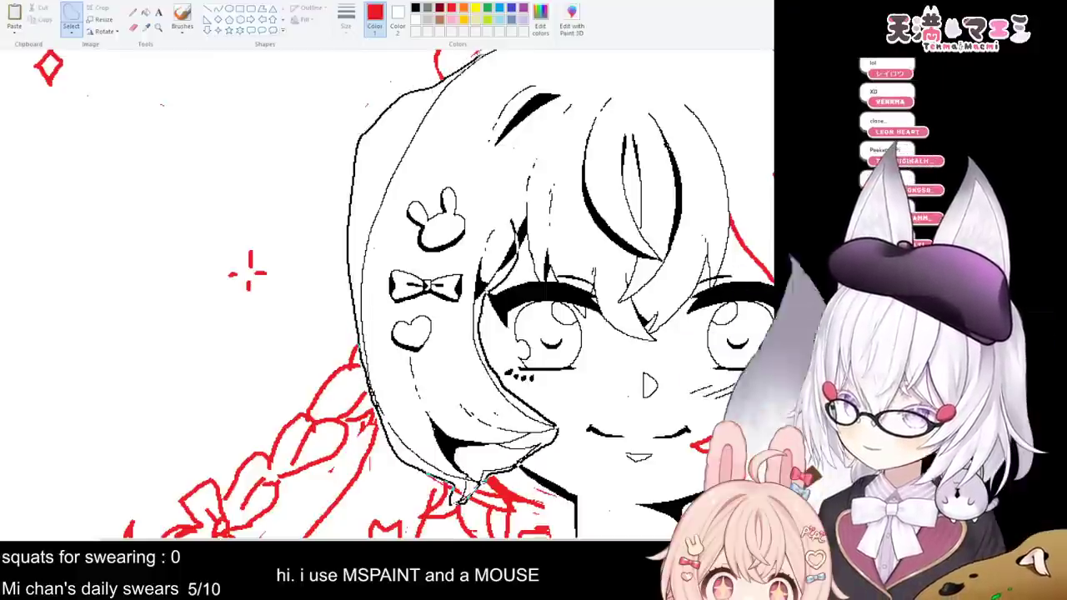
drag(586, 50, 574, 71)
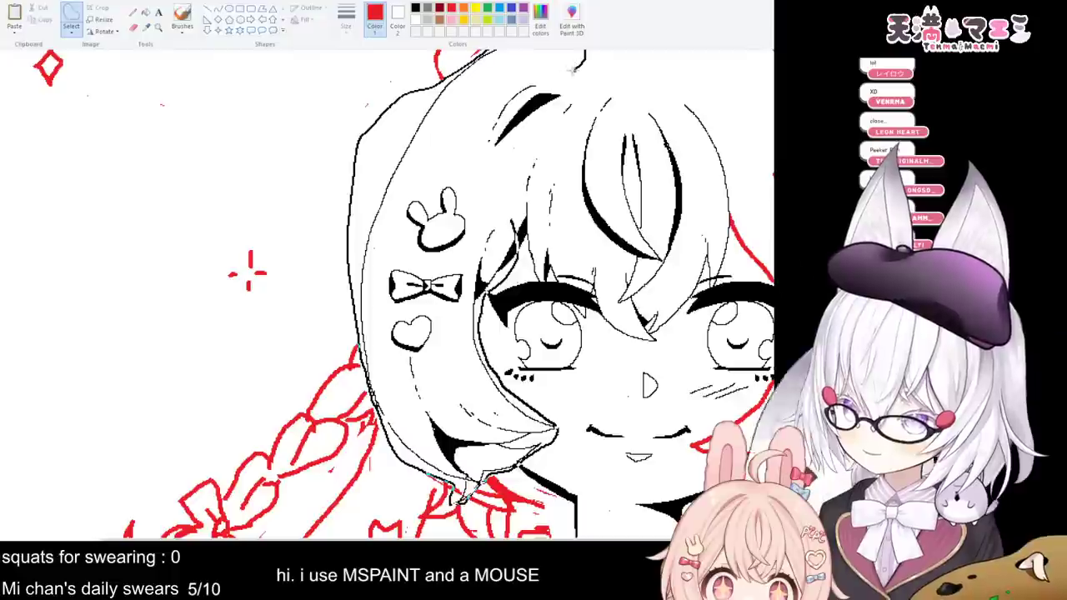
mouse_move(503, 97)
mouse_down()
mouse_move(479, 154)
mouse_move(507, 211)
mouse_up()
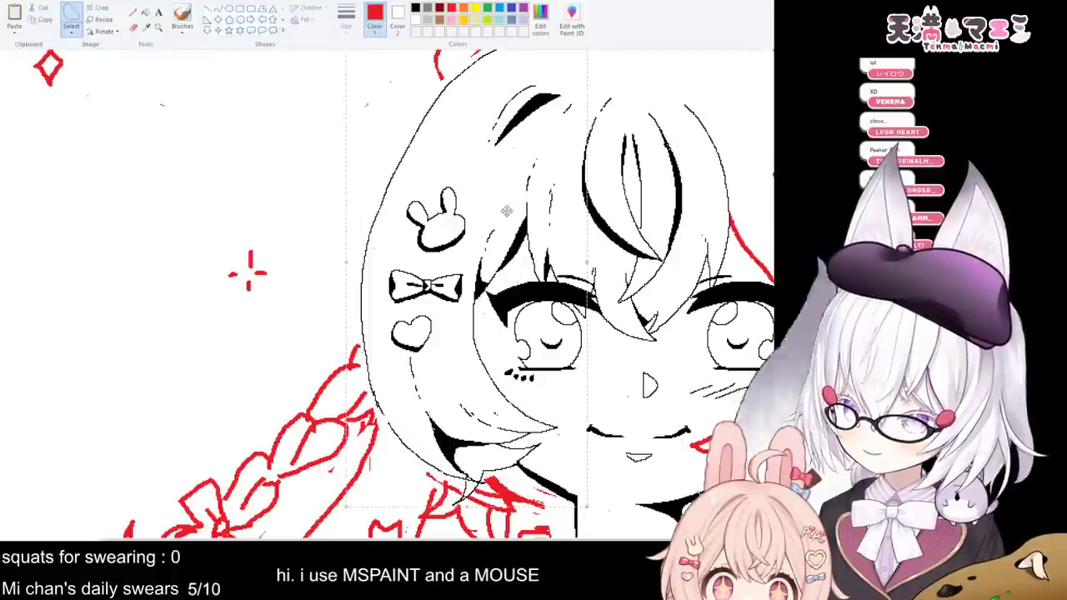
drag(465, 388, 477, 384)
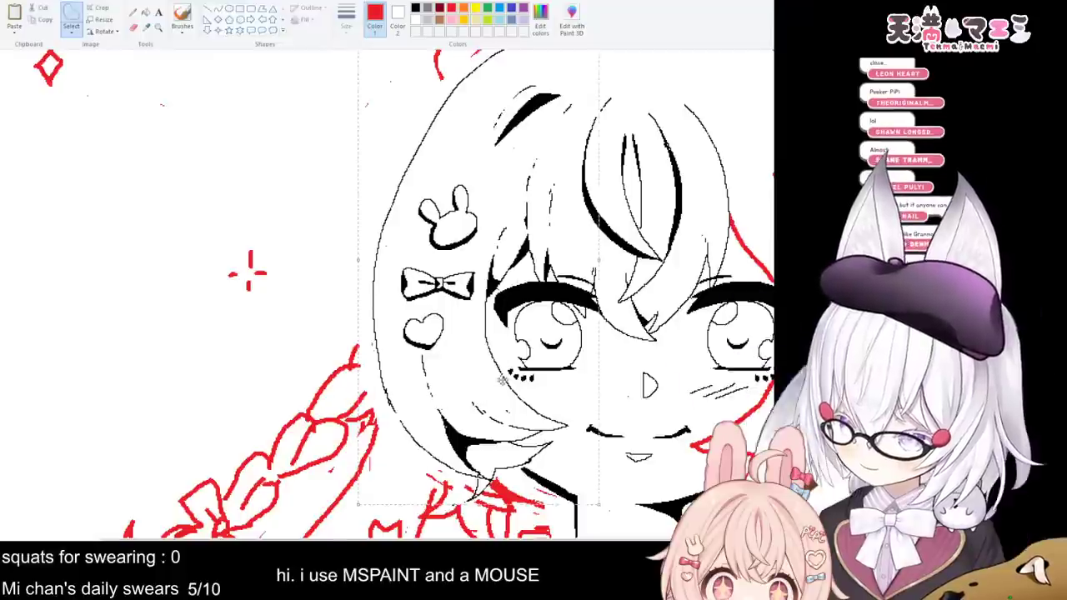
scroll(606, 354, down, 3)
scroll(607, 353, up, 3)
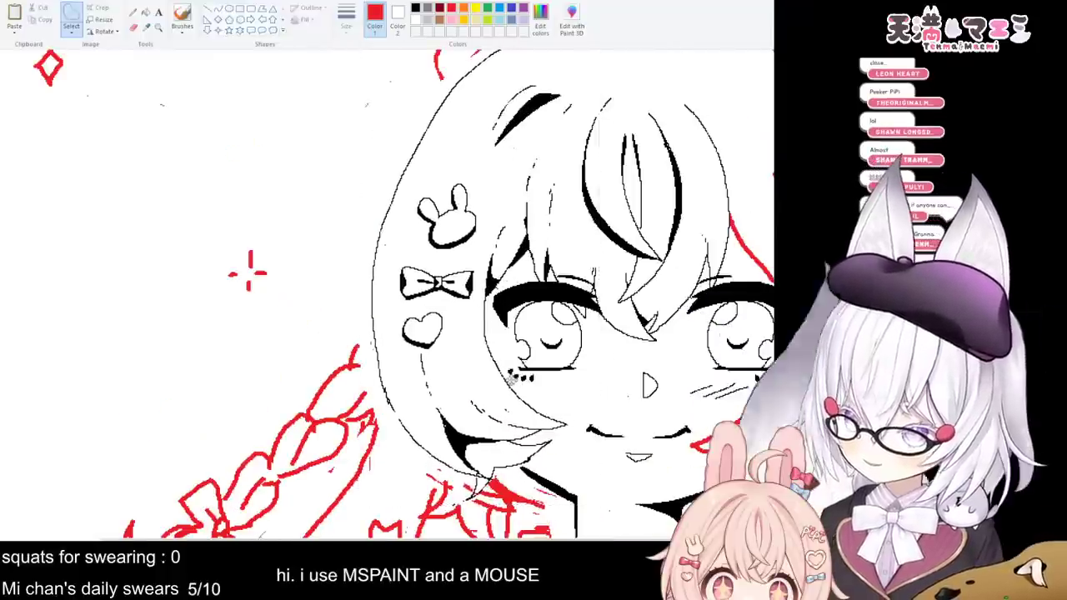
drag(511, 379, 514, 377)
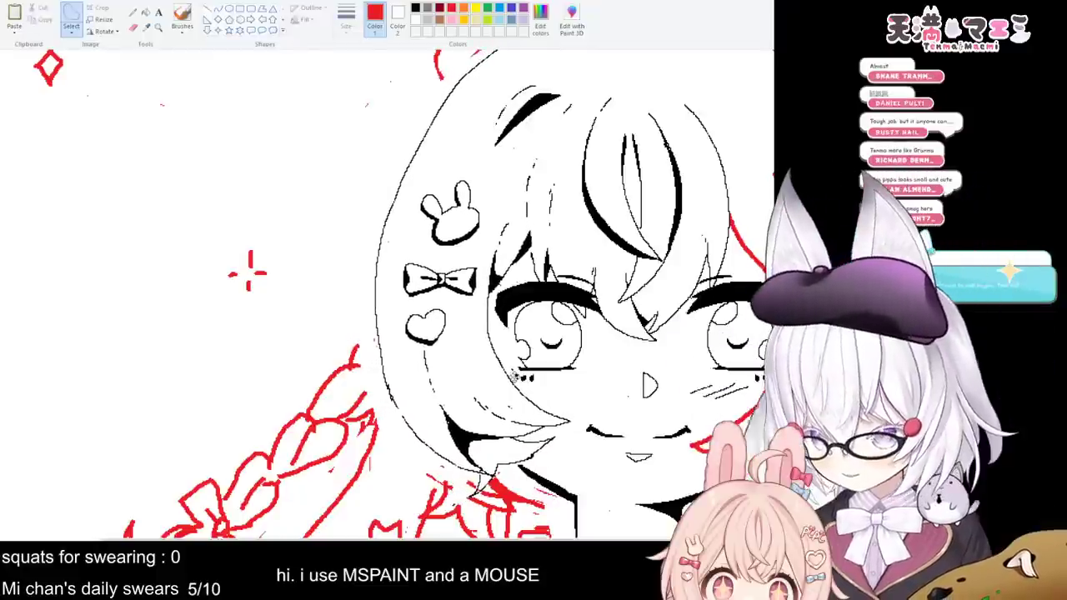
key(ctrl+z)
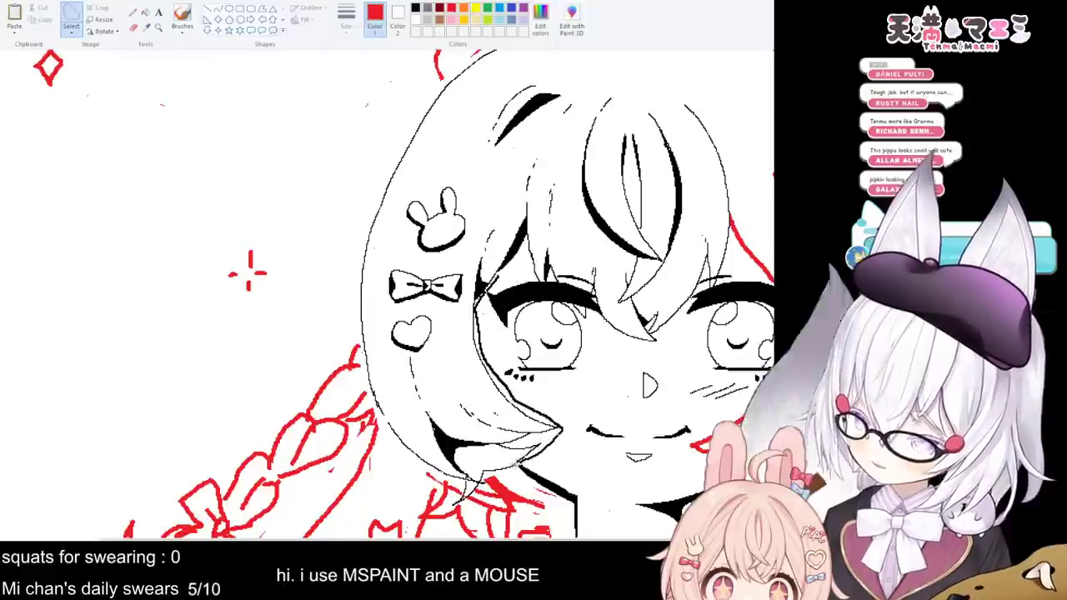
- Select the left side lock with its three clips along a free-form outline and shift it slightly inward and upward toward the face
drag(492, 479, 457, 503)
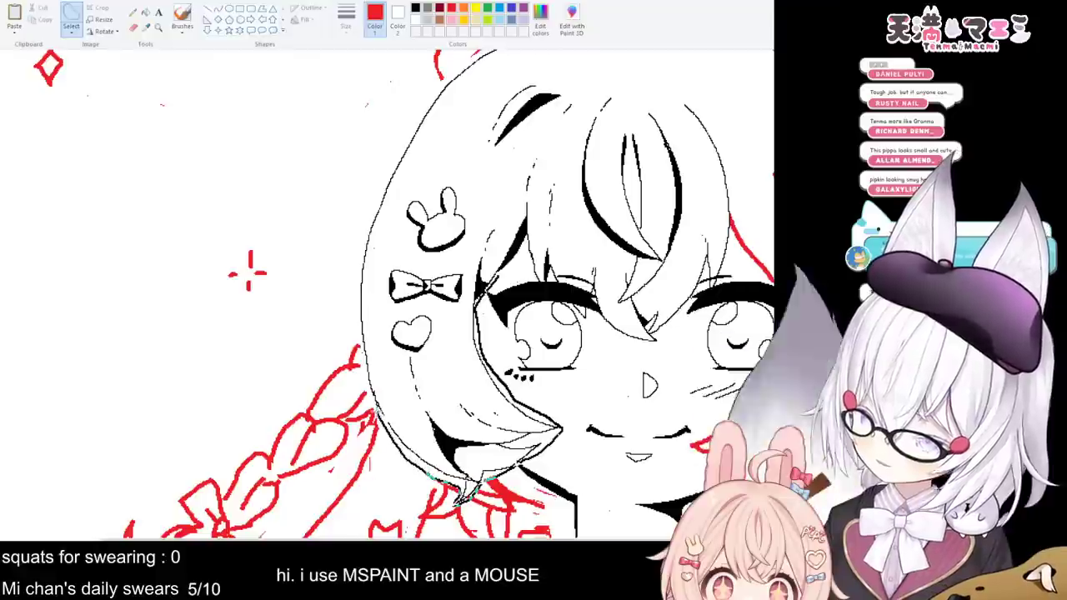
drag(373, 395, 356, 255)
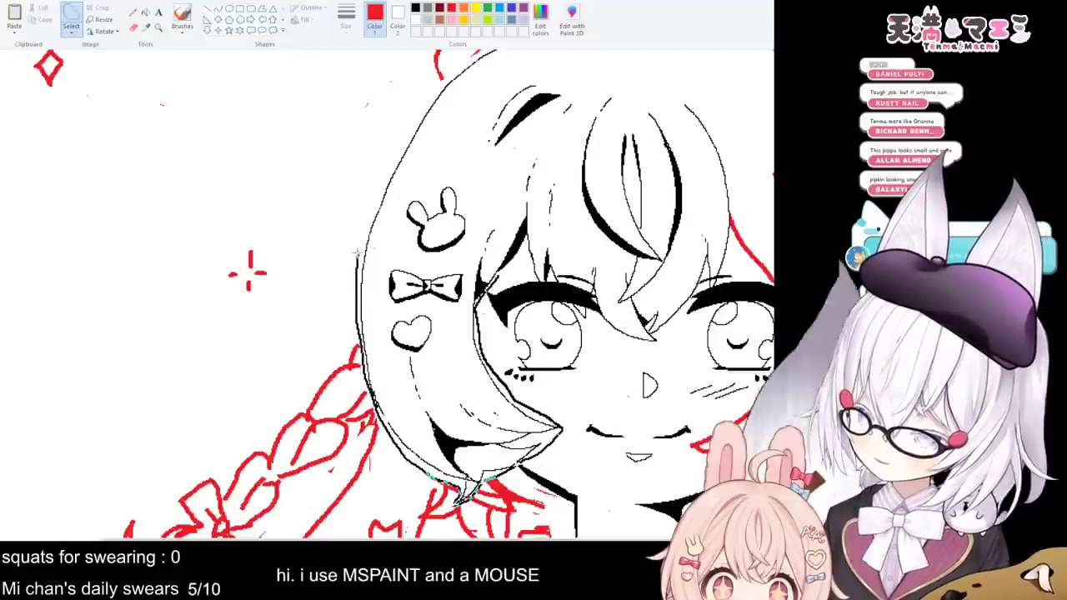
drag(367, 201, 389, 148)
drag(413, 110, 440, 86)
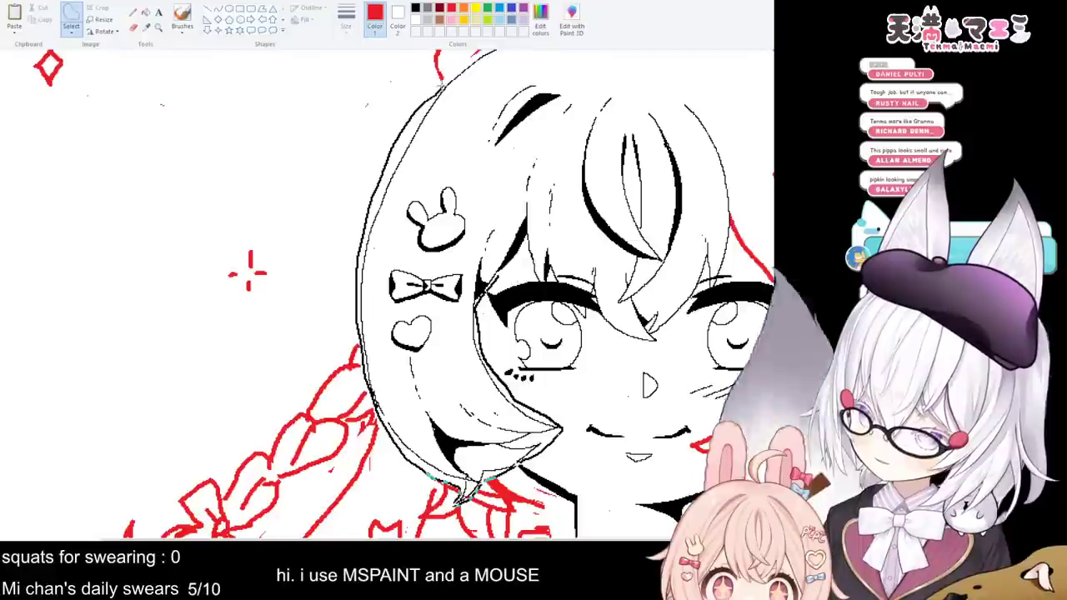
mouse_move(555, 47)
mouse_down()
mouse_move(532, 75)
mouse_move(492, 105)
mouse_move(481, 192)
mouse_up()
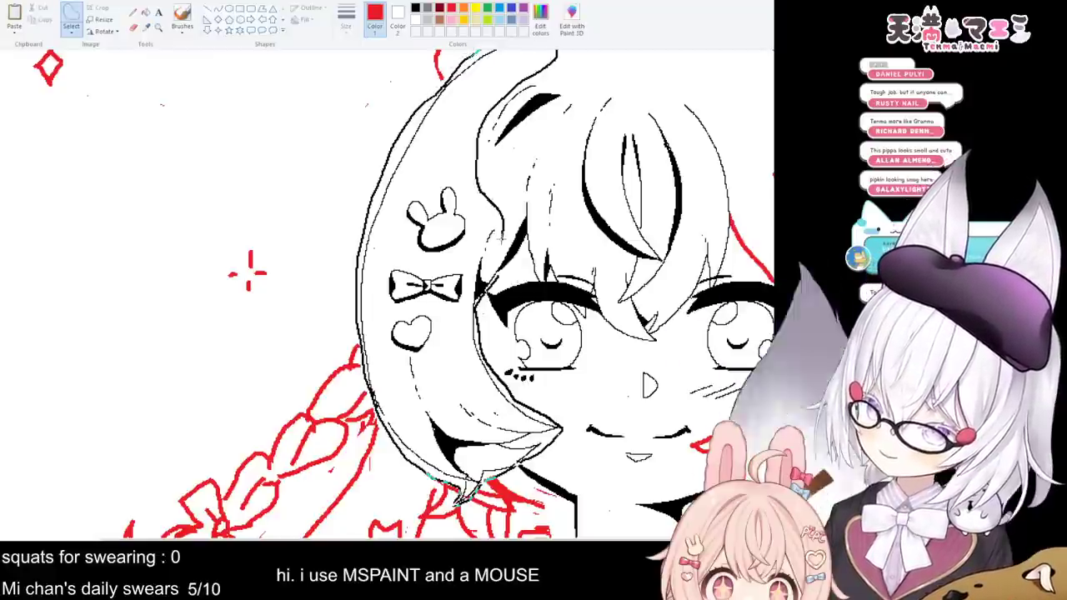
drag(511, 263, 511, 275)
mouse_move(463, 350)
mouse_down()
mouse_move(479, 339)
mouse_move(464, 339)
mouse_move(478, 344)
mouse_up()
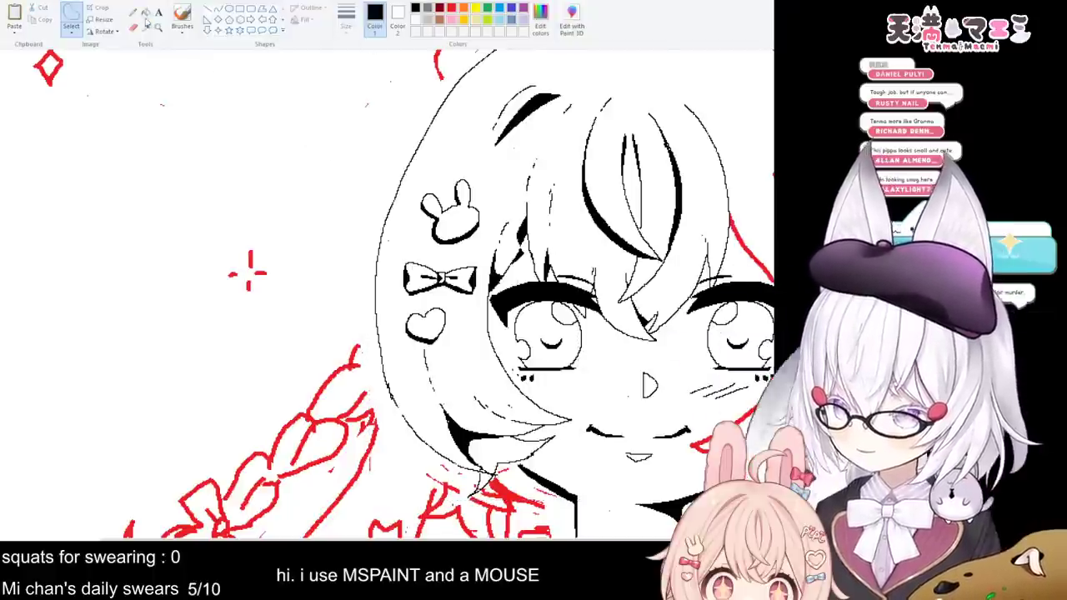
- Reconnect the broken hair strand above the left eye's outer corner in black and fill its gap
click(133, 27)
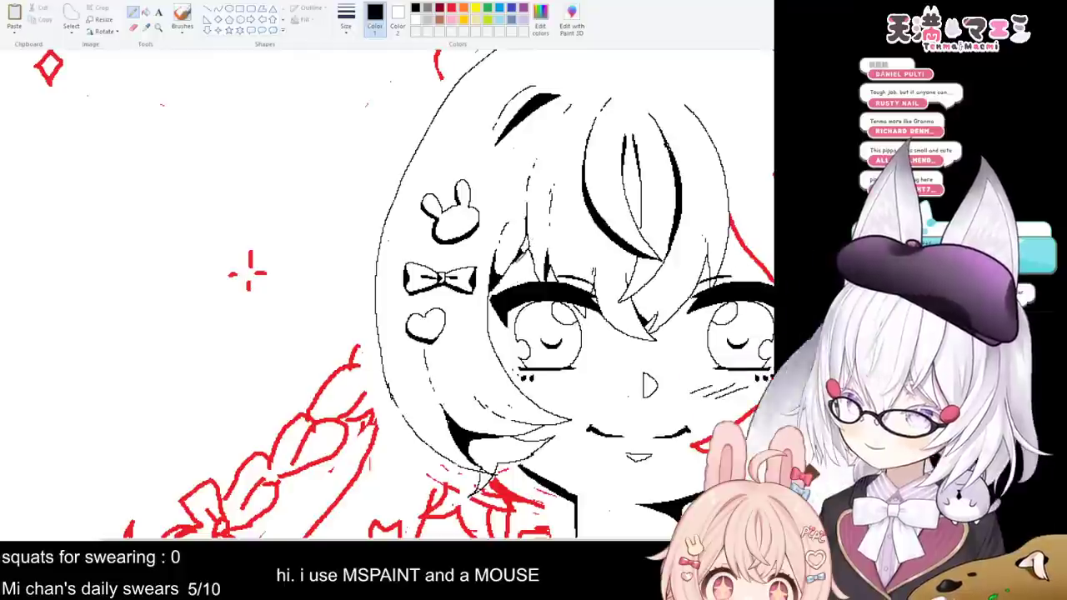
click(145, 14)
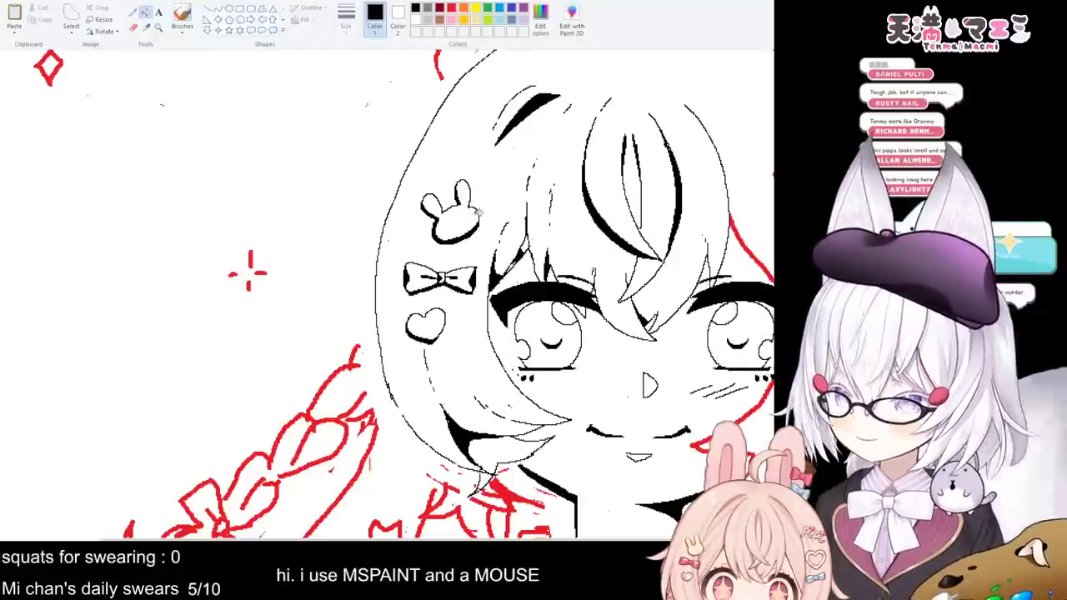
click(510, 263)
key(ctrl+z)
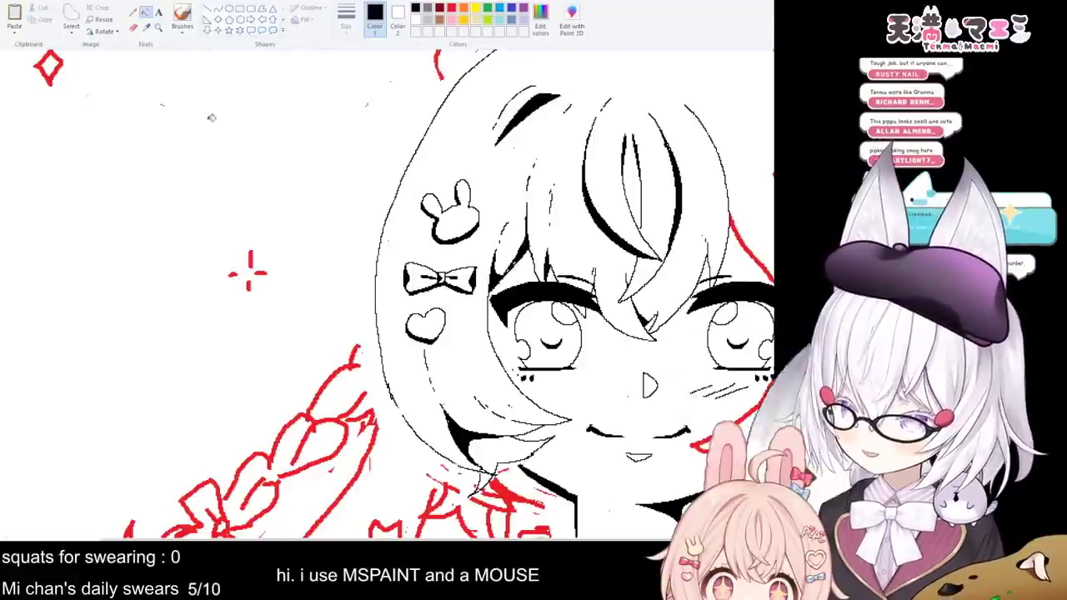
- Add a small black lash mark below the left eye's outer corner, next to the hair strand, and fill it in black
click(133, 14)
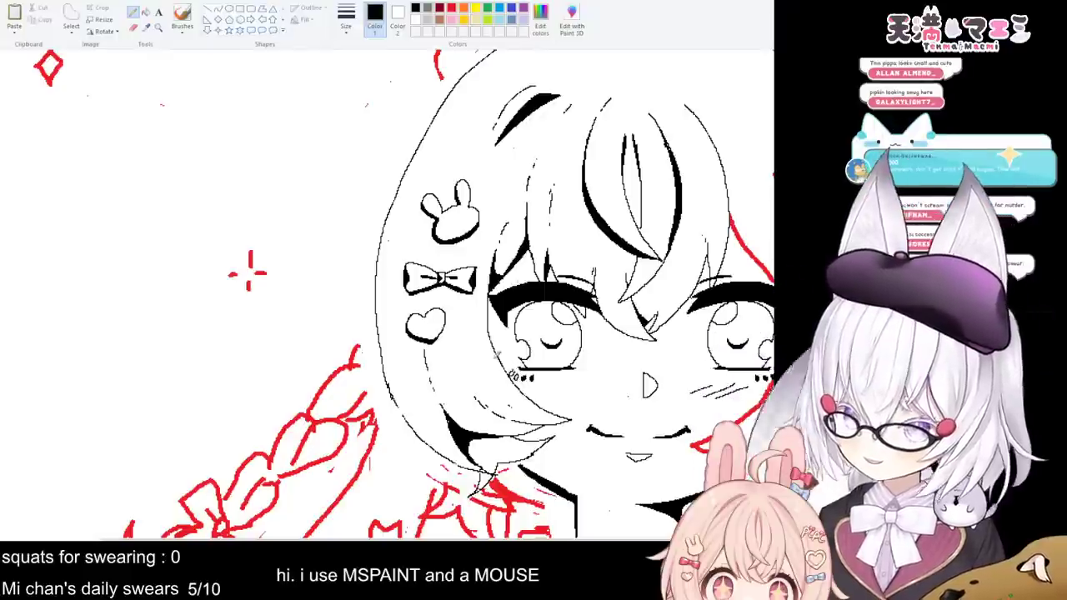
click(145, 12)
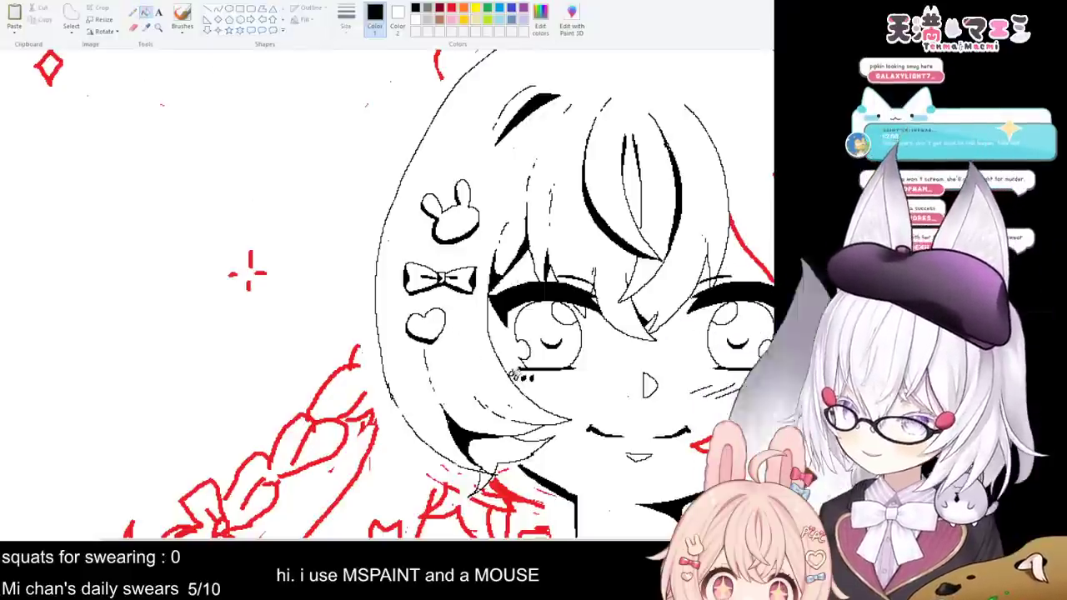
click(518, 376)
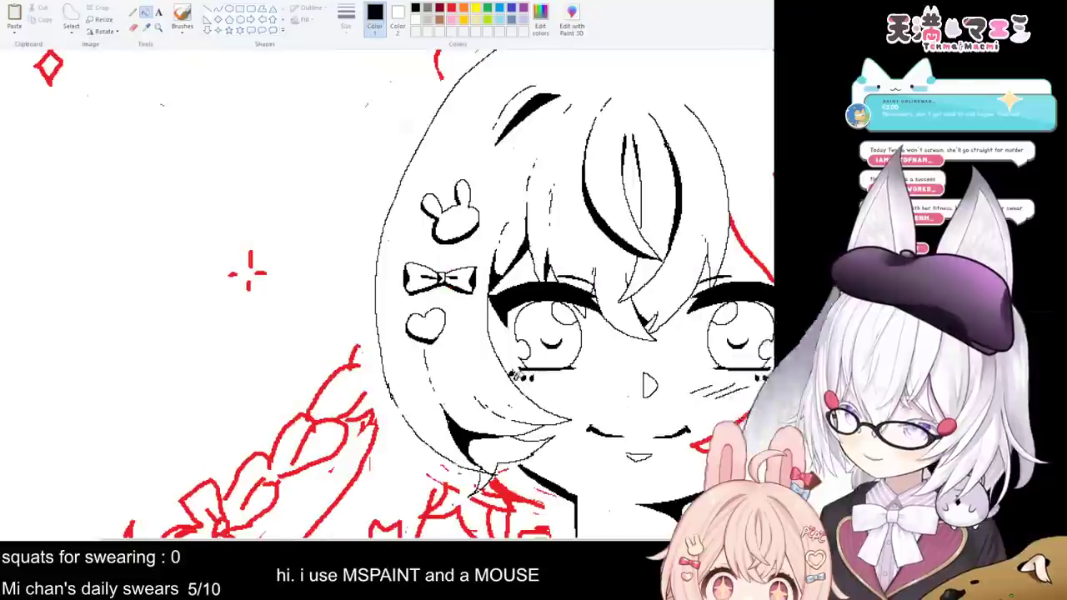
- Try repeatedly to fill the tiny gap in the lash marks below the left eye with black, undoing each fill
key(ctrl+z)
click(518, 376)
key(ctrl+z)
click(518, 376)
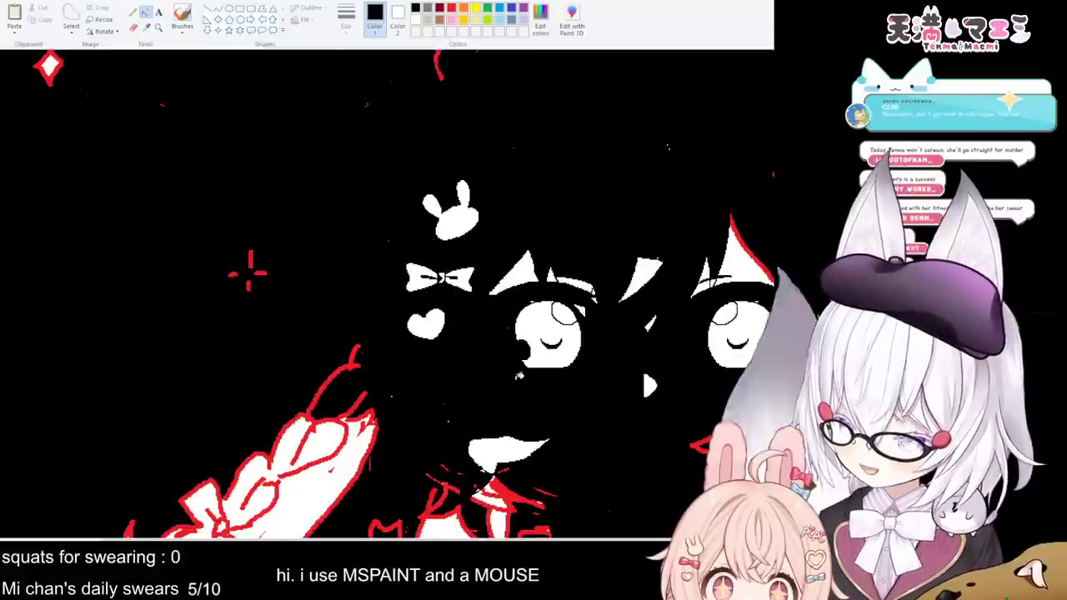
key(ctrl+z)
click(518, 376)
key(ctrl+z)
click(518, 376)
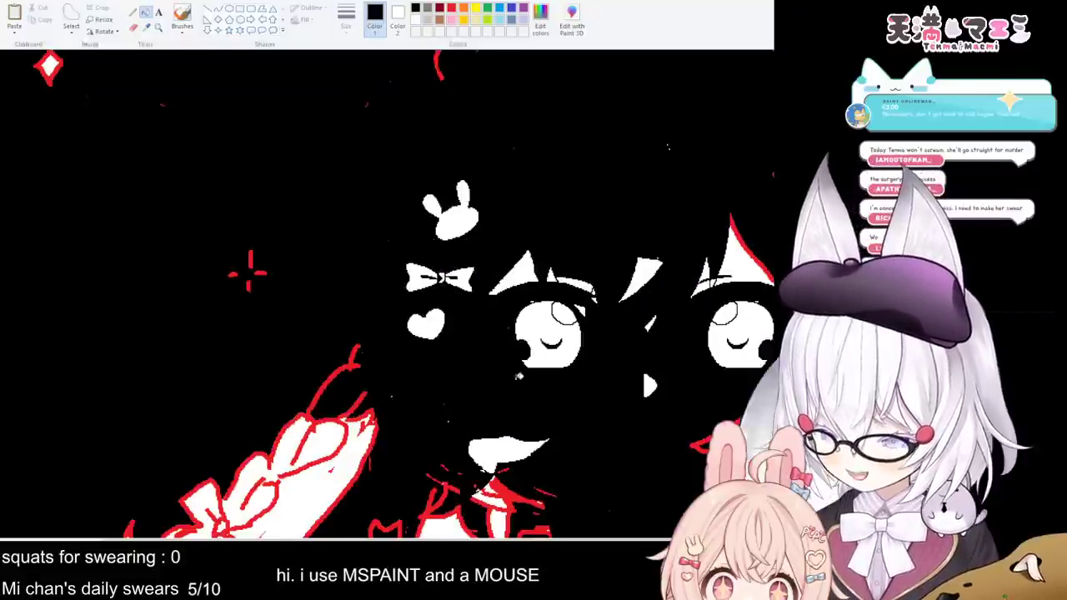
key(ctrl+z)
click(518, 377)
key(ctrl+z)
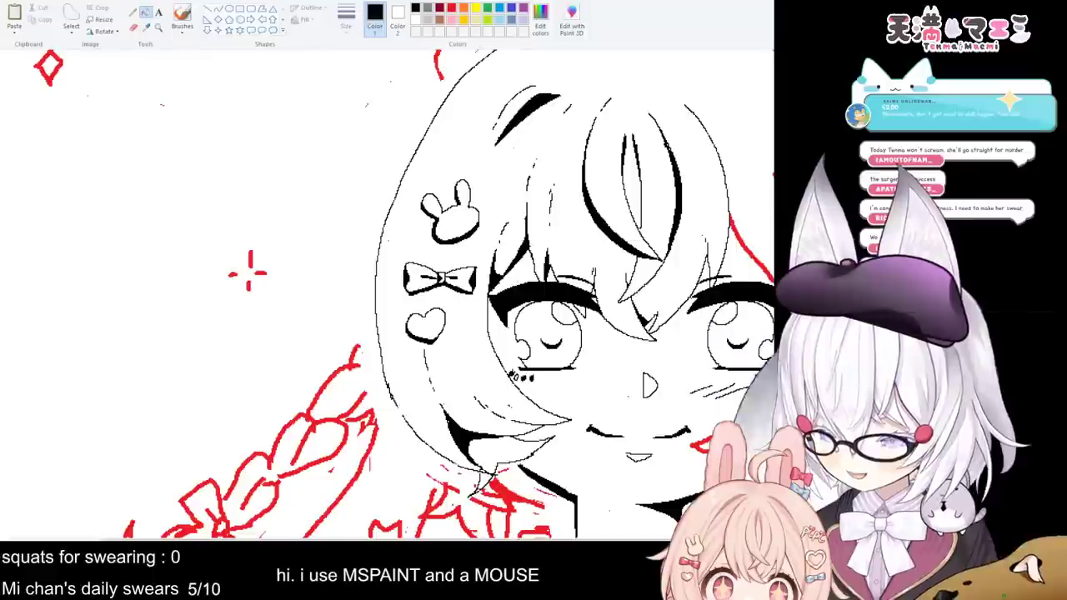
- Examine the left eye's lash marks, the inked face and side hair, and the surrounding red sketch of the braids, outfit and ears
scroll(517, 376, up, 1)
scroll(518, 376, down, 3)
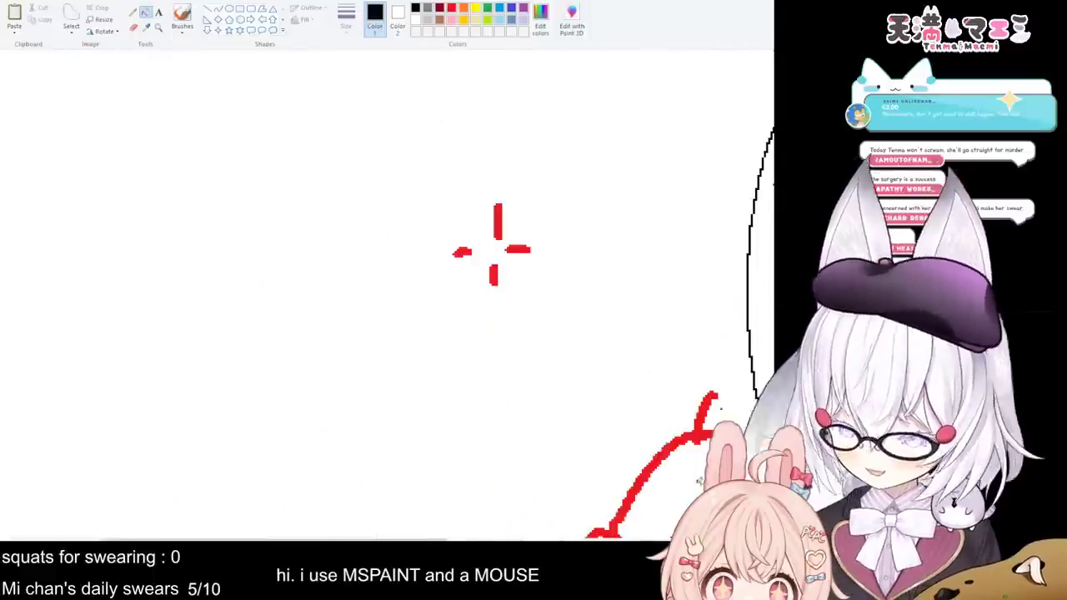
drag(271, 541, 450, 541)
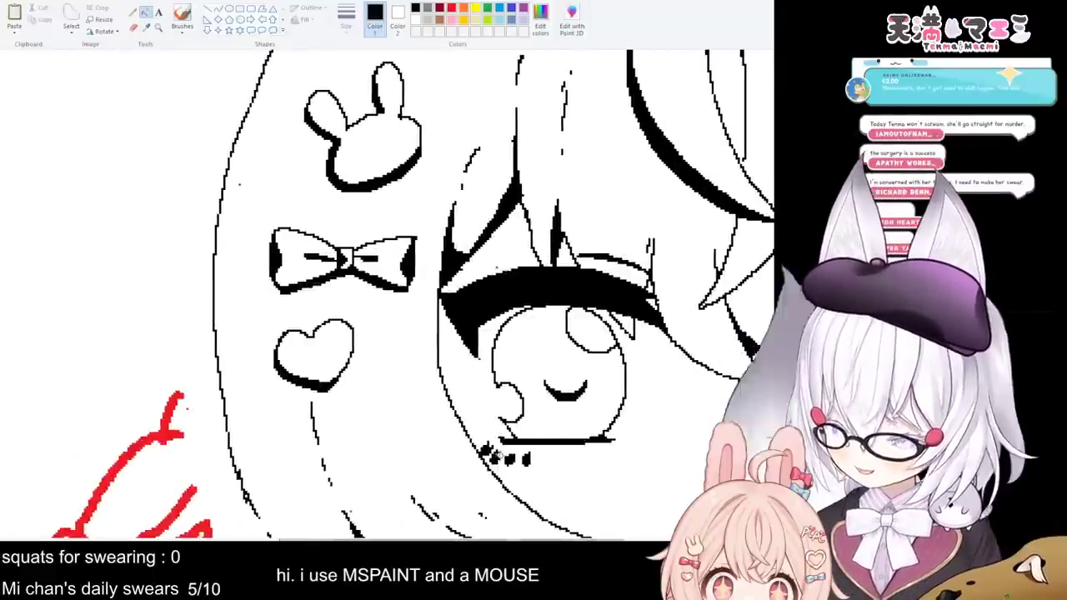
click(133, 26)
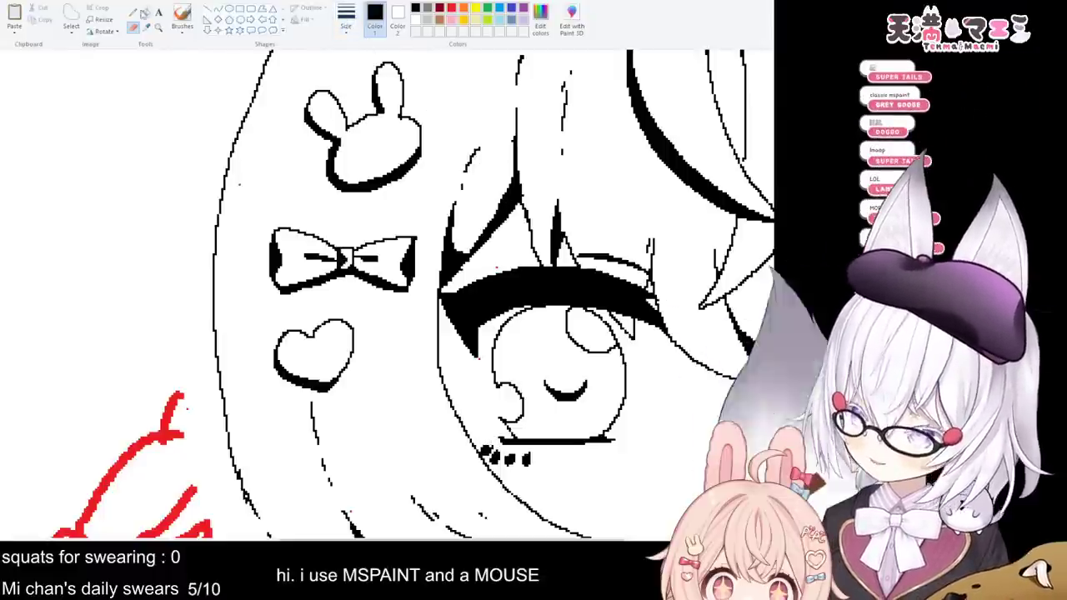
click(133, 12)
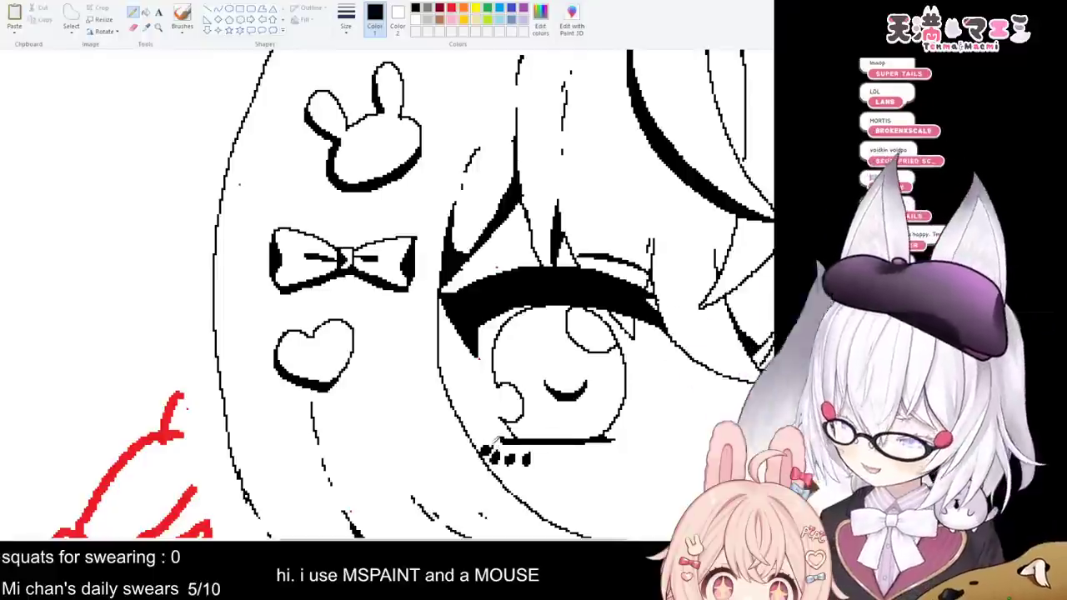
scroll(486, 456, down, 1)
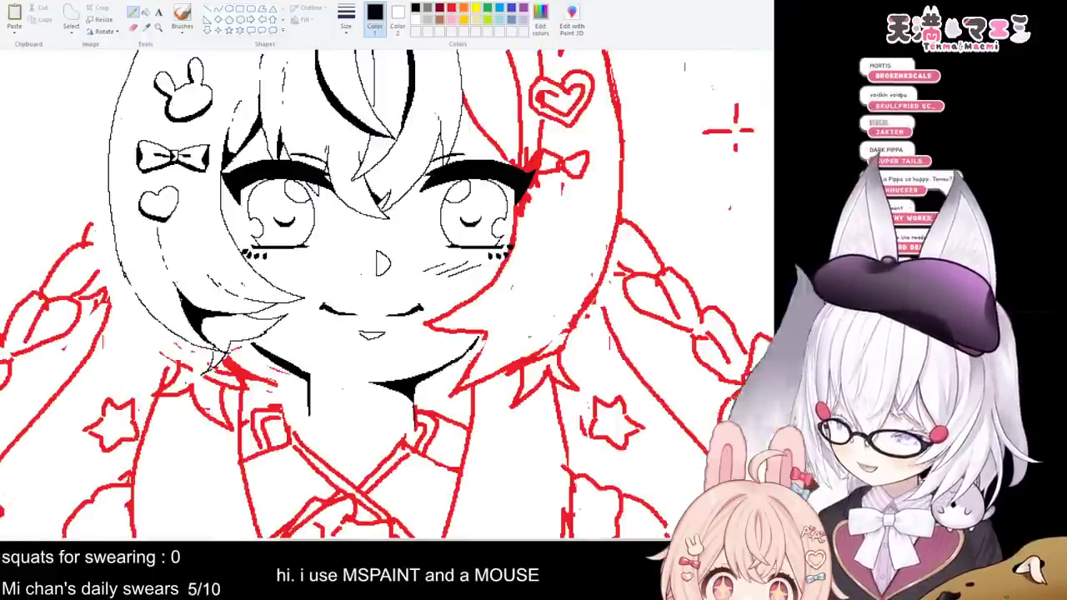
scroll(265, 159, down, 1)
scroll(153, 177, up, 3)
scroll(149, 216, down, 3)
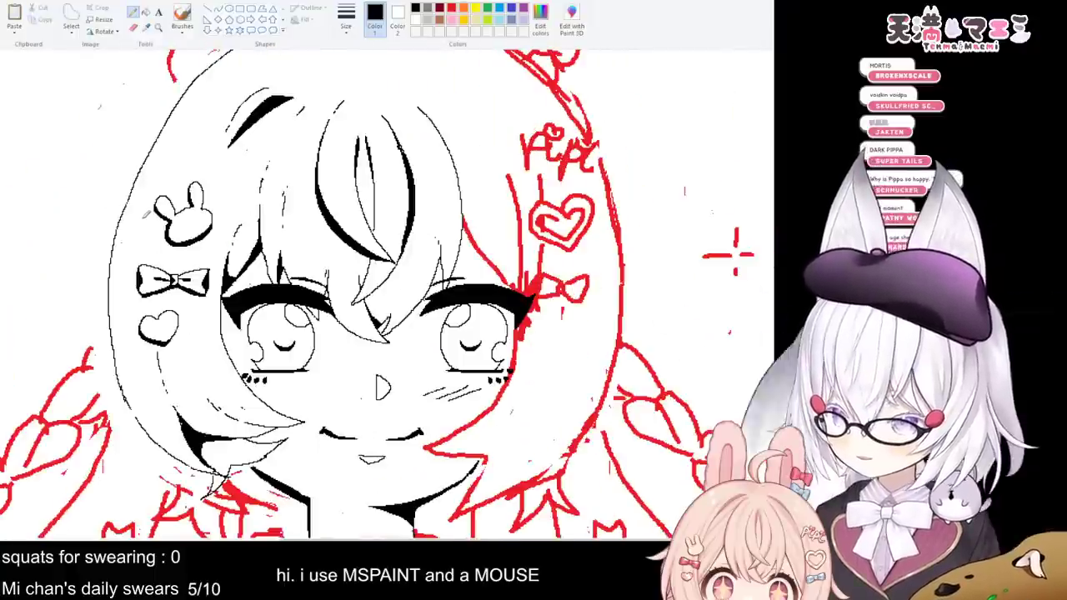
scroll(50, 274, left, 3)
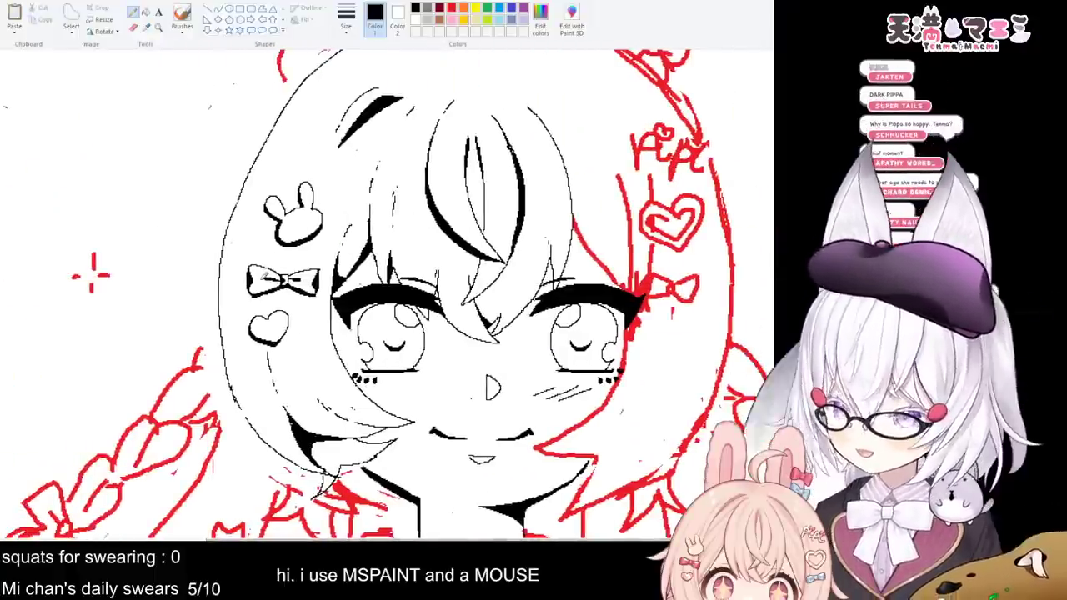
scroll(388, 292, down, 6)
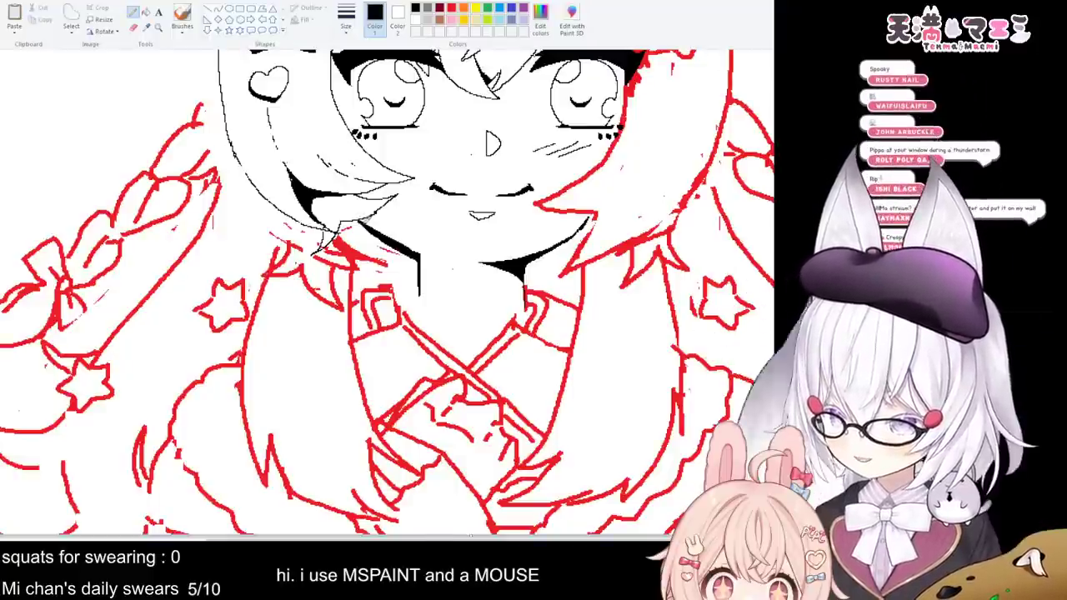
scroll(387, 292, up, 5)
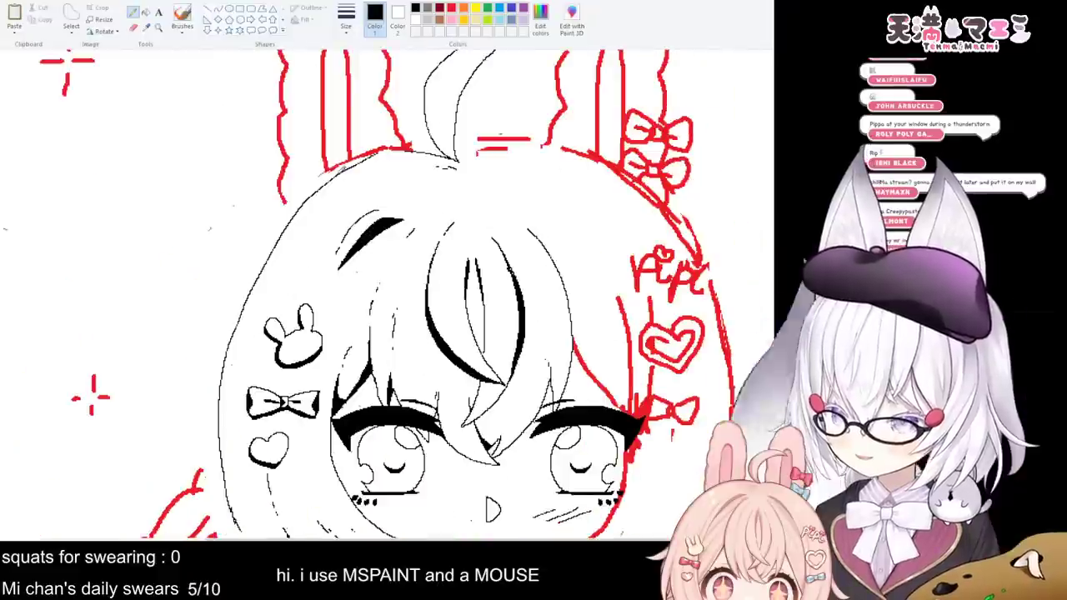
scroll(342, 167, down, 2)
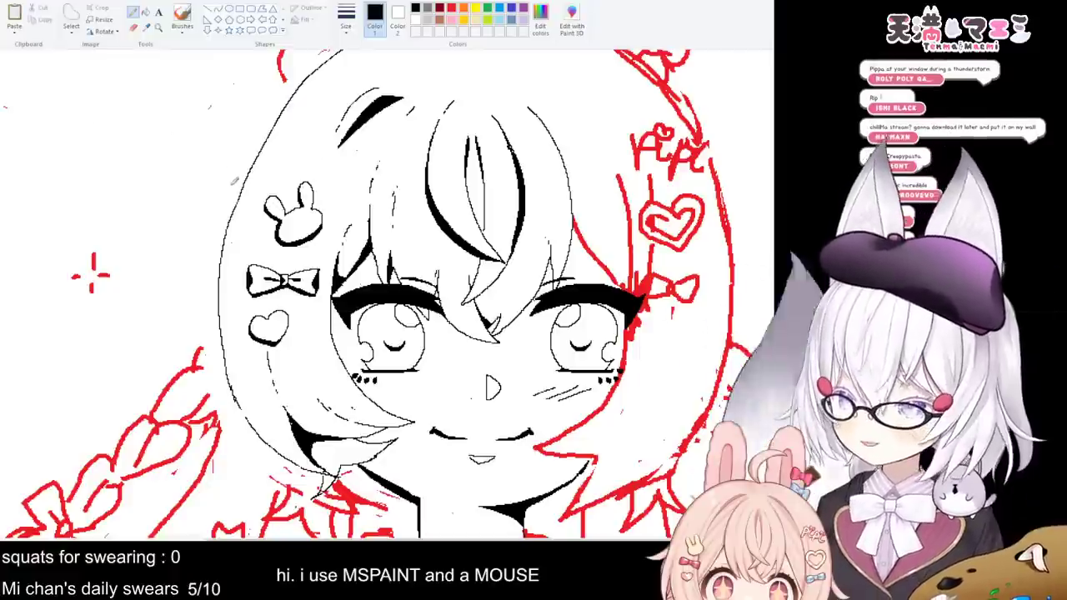
- Draw a pointed hair tuft flaring outward from the left side of the head in black and fill the shadow at its root
mouse_move(250, 170)
mouse_down()
mouse_move(172, 193)
mouse_move(242, 207)
mouse_up()
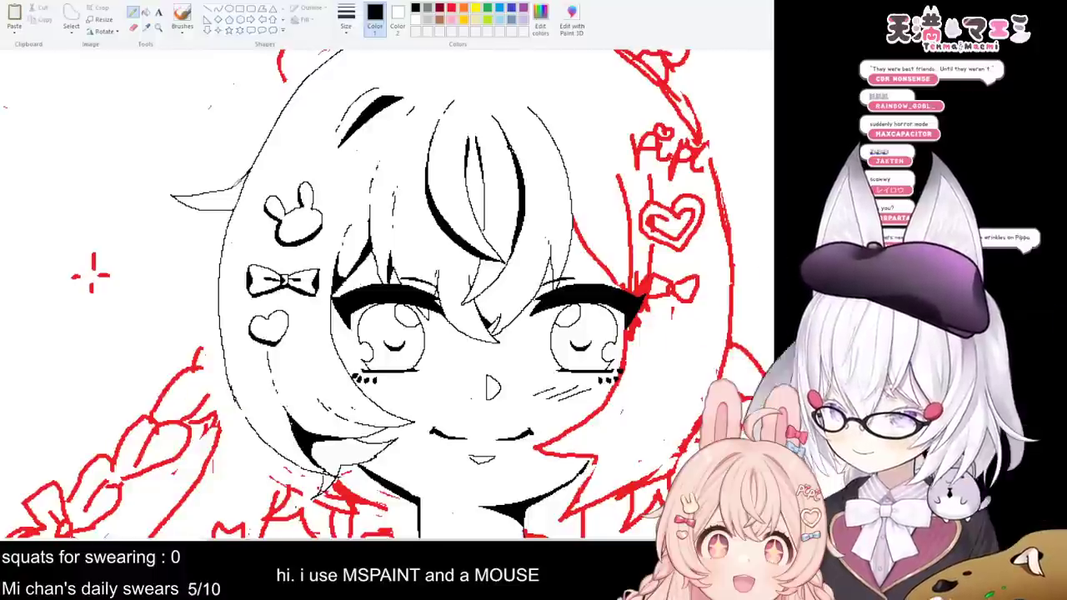
click(146, 14)
scroll(250, 190, up, 3)
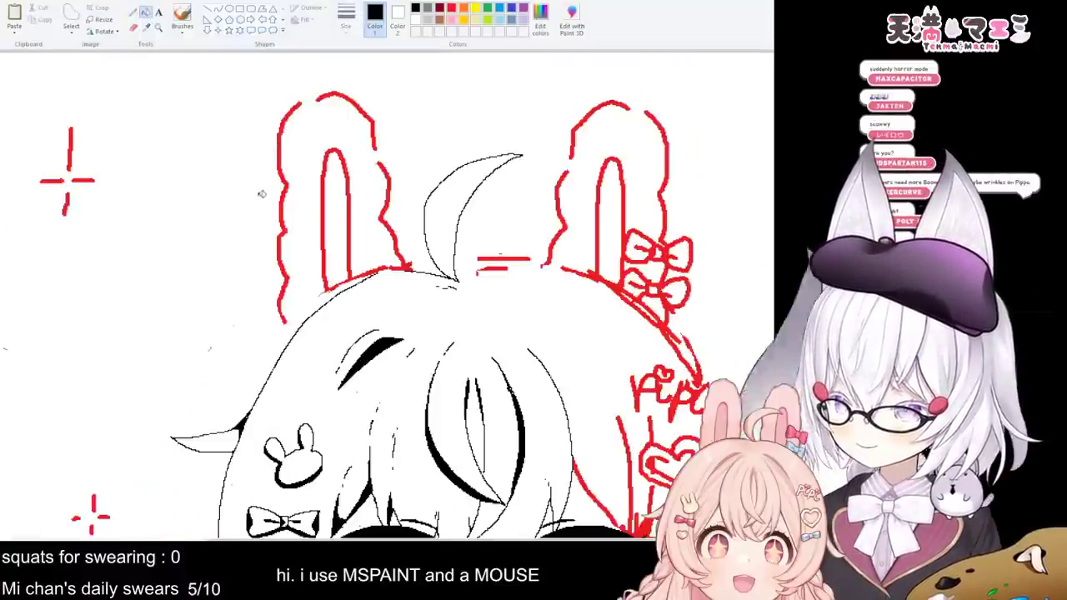
scroll(261, 192, down, 5)
scroll(261, 195, up, 3)
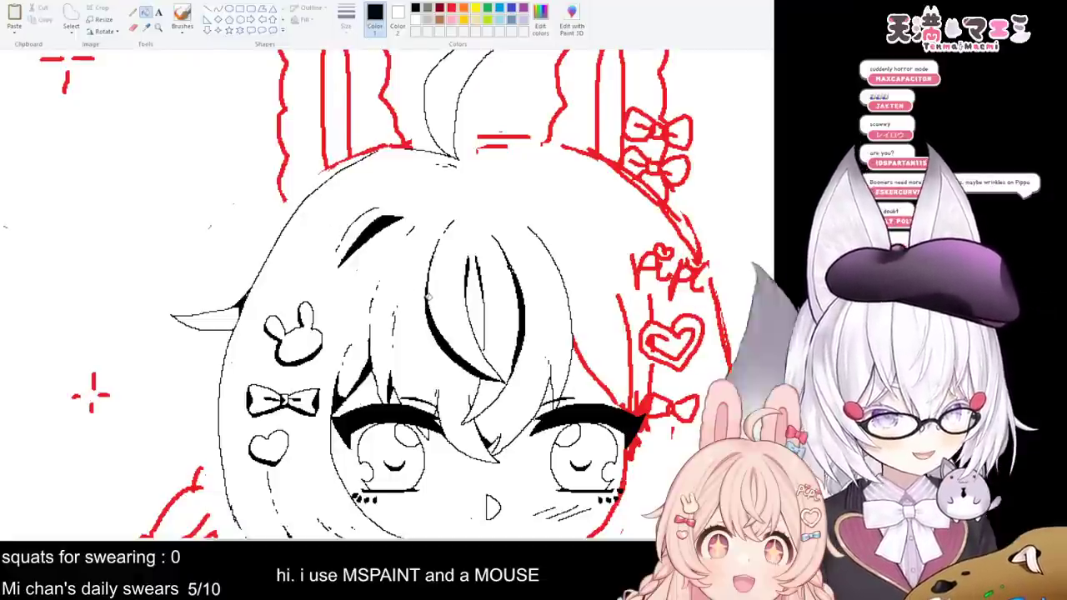
- Erase the red sketch remnants along the inked crown line at the base of the left bunny ear
scroll(436, 304, up, 2)
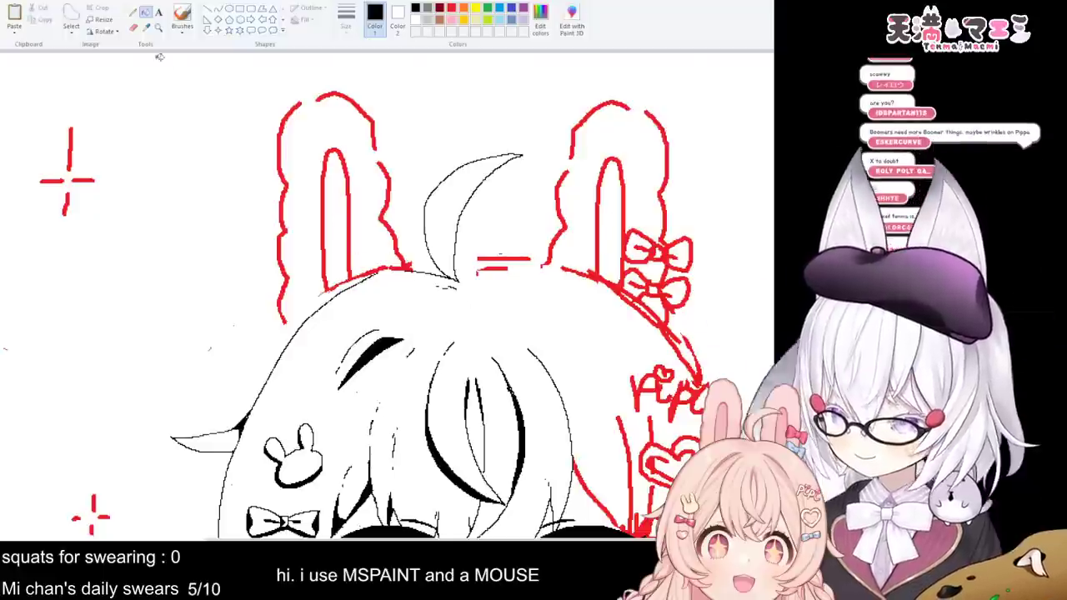
click(132, 27)
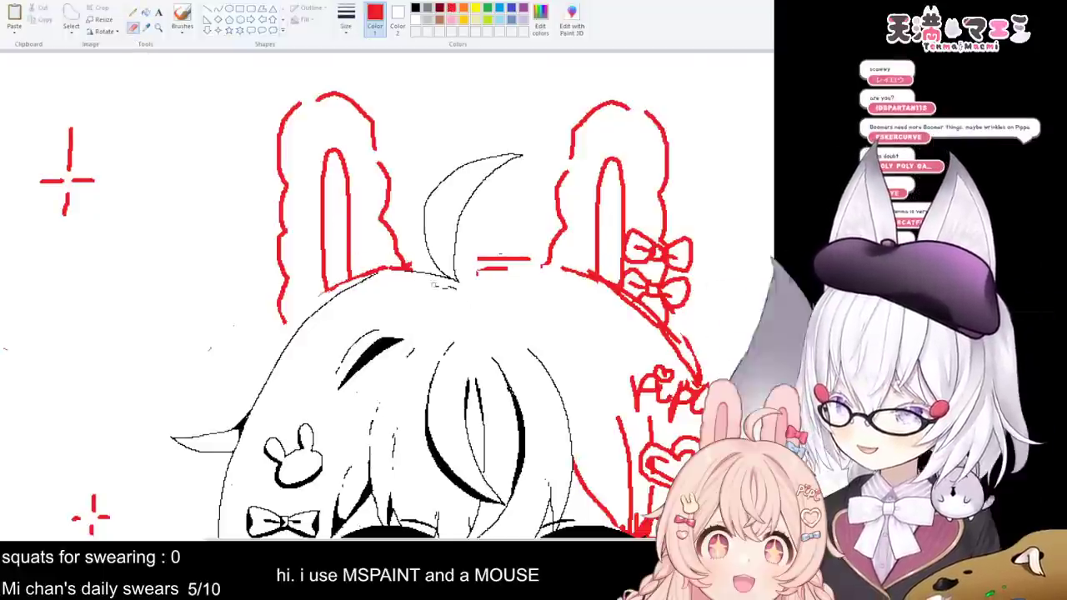
mouse_move(417, 288)
mouse_down()
mouse_move(400, 270)
mouse_move(352, 276)
mouse_move(313, 303)
mouse_up()
scroll(413, 289, down, 4)
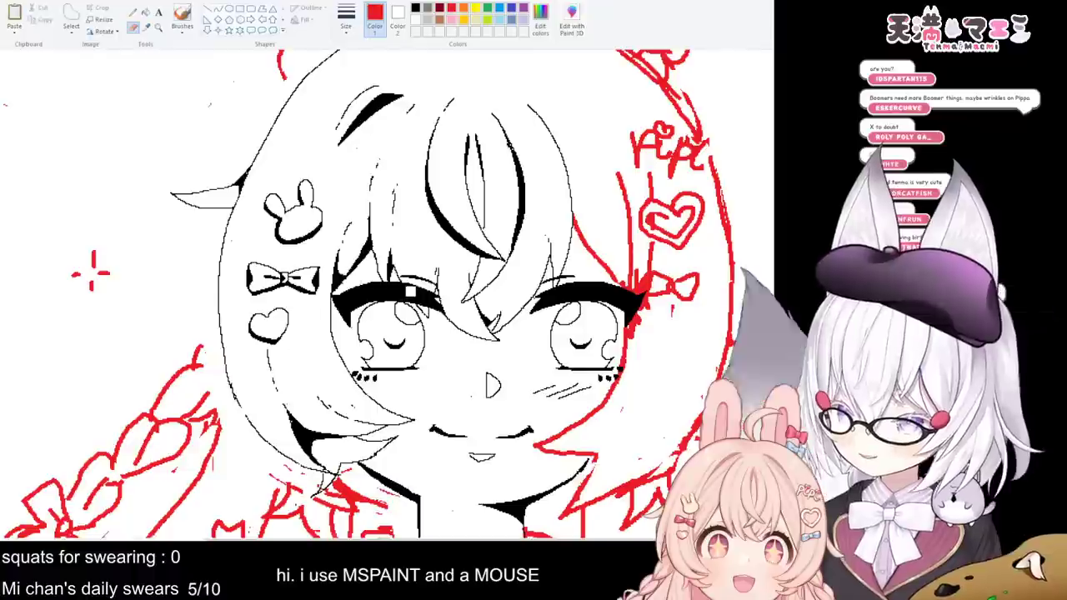
- Add small white highlights to the thick black upper lashes of both eyes
click(134, 12)
click(420, 23)
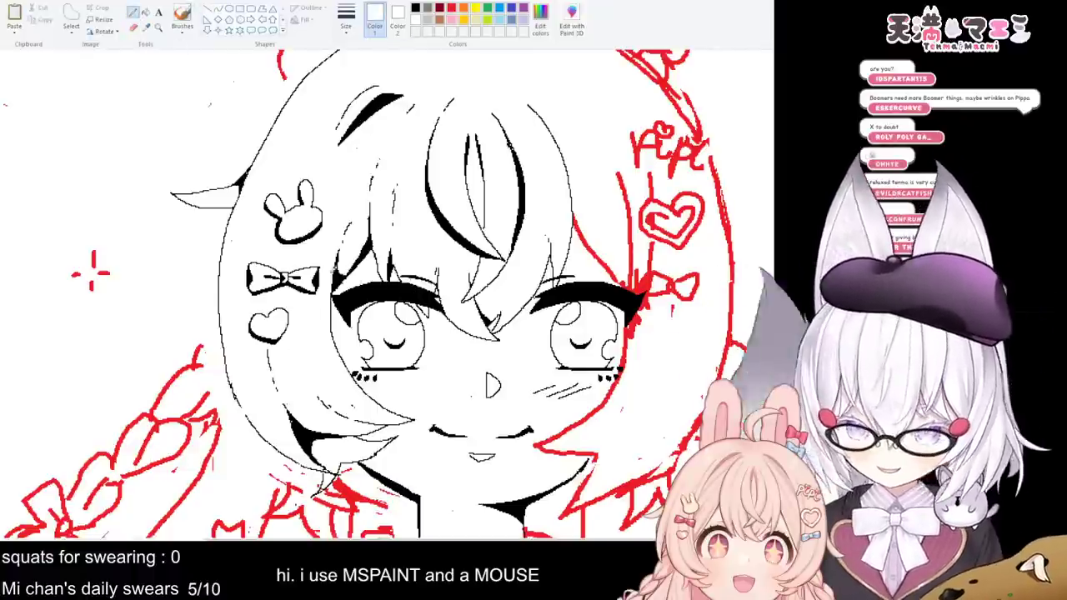
scroll(470, 197, up, 1)
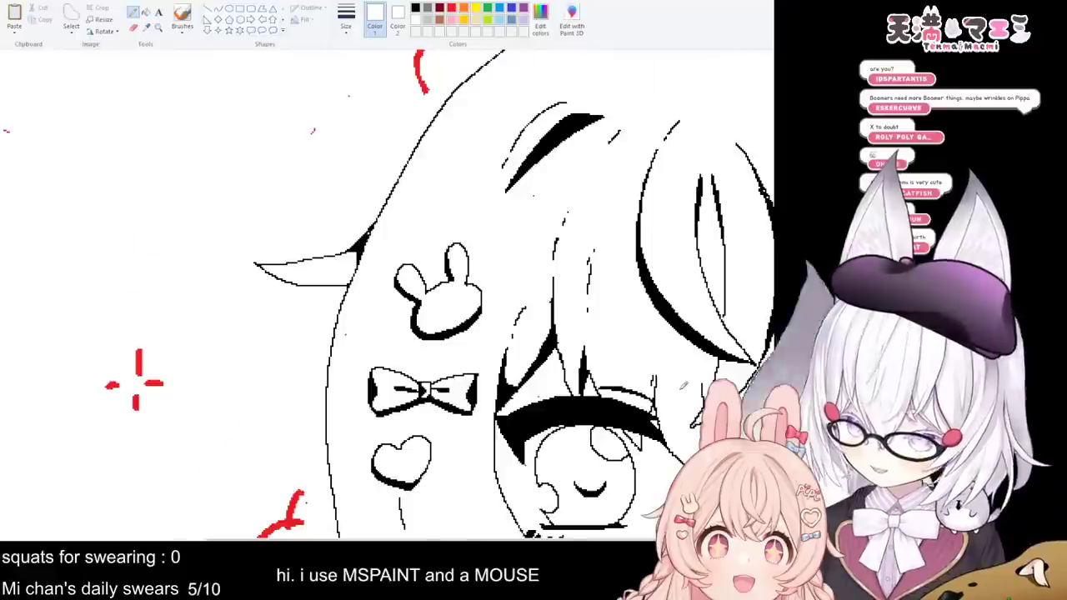
scroll(471, 196, down, 2)
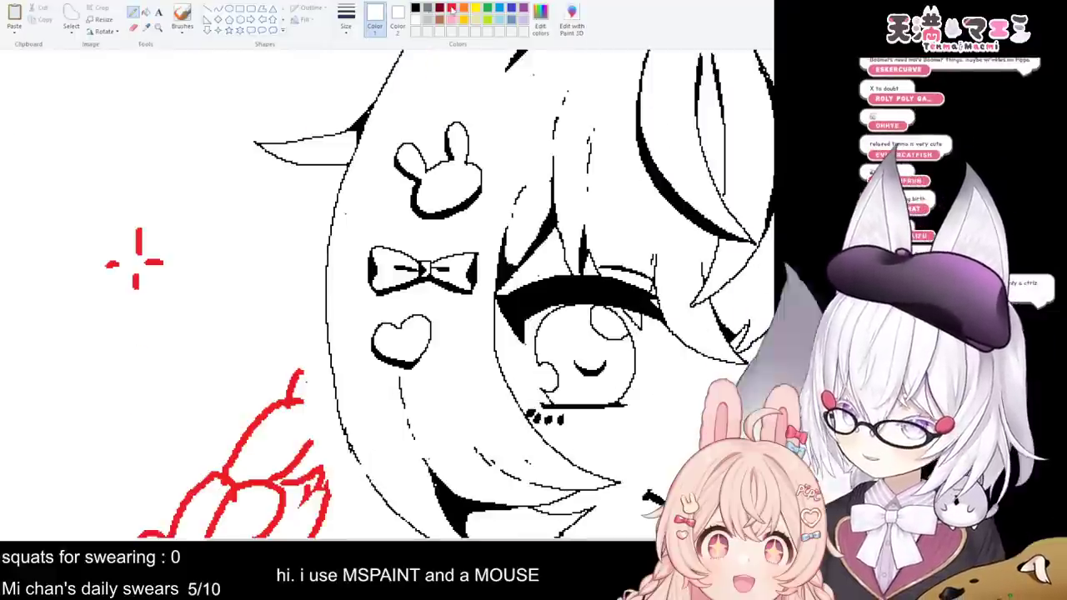
click(133, 26)
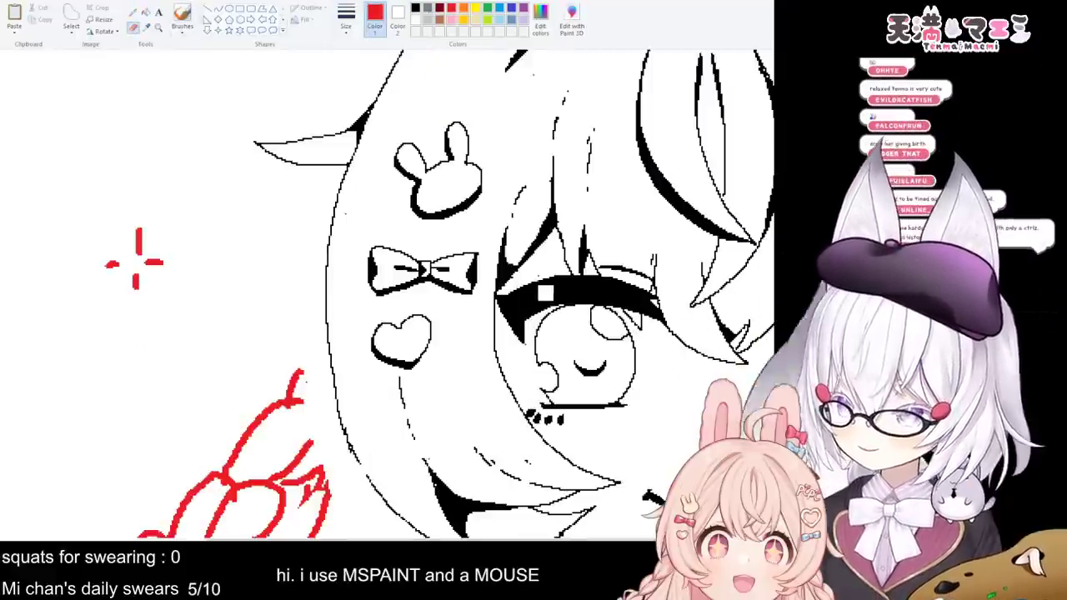
scroll(531, 290, right, 3)
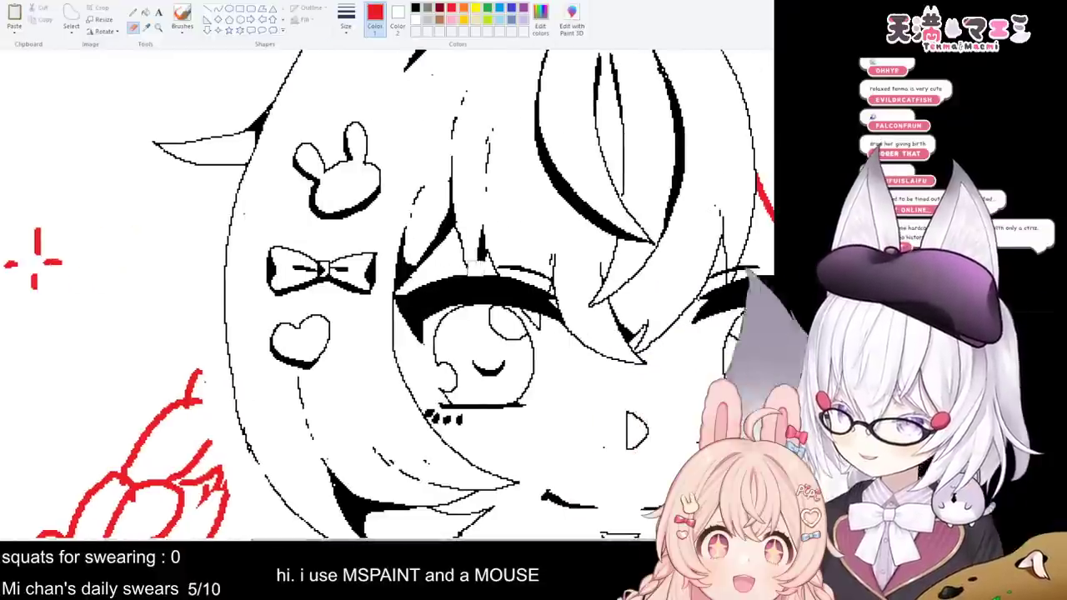
click(133, 11)
click(415, 19)
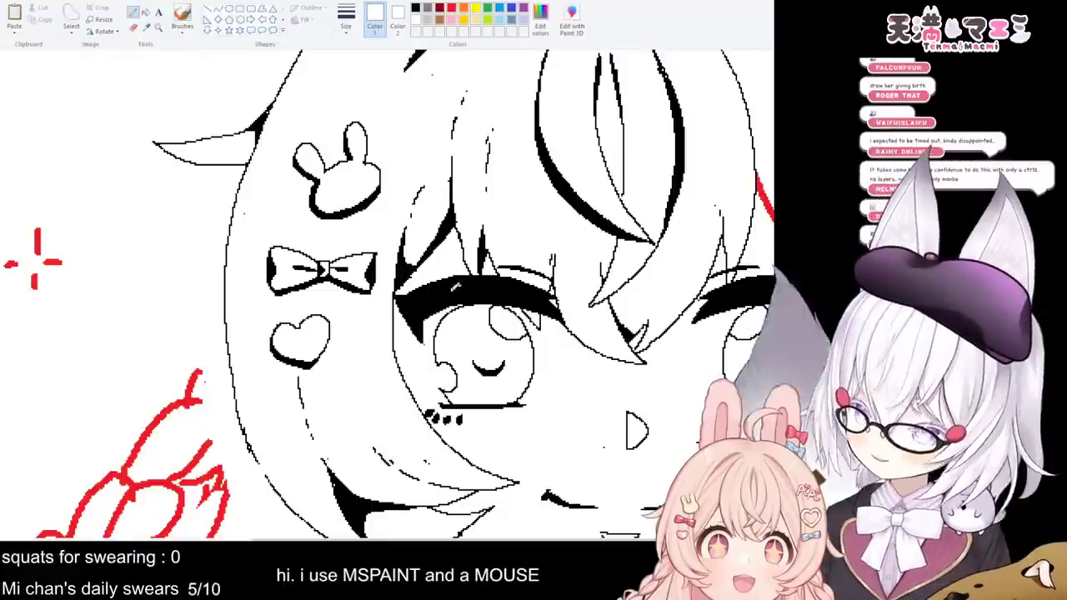
drag(453, 291, 480, 286)
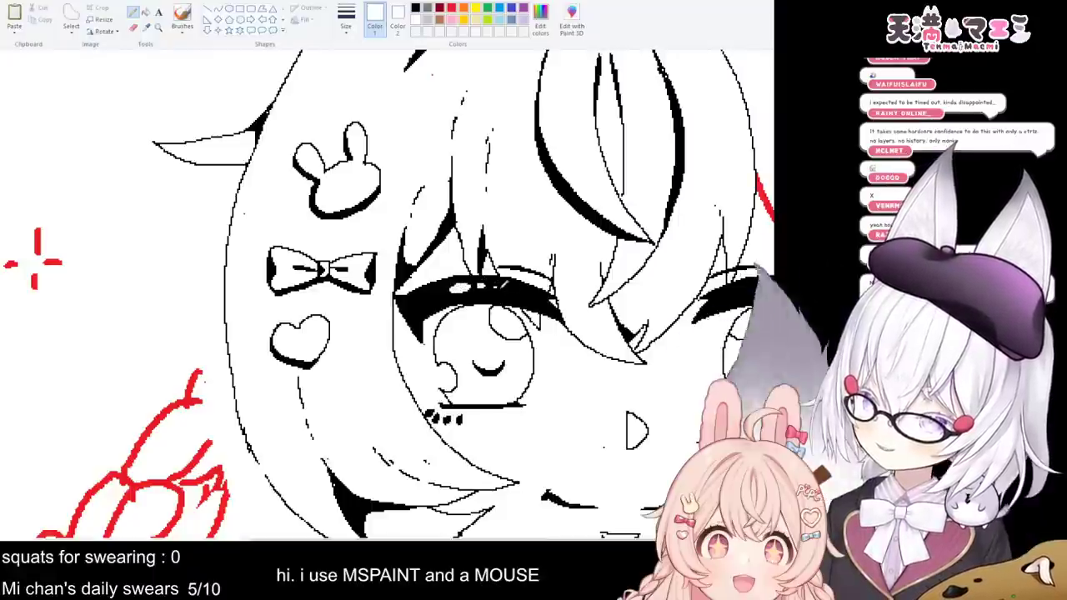
drag(538, 539, 573, 538)
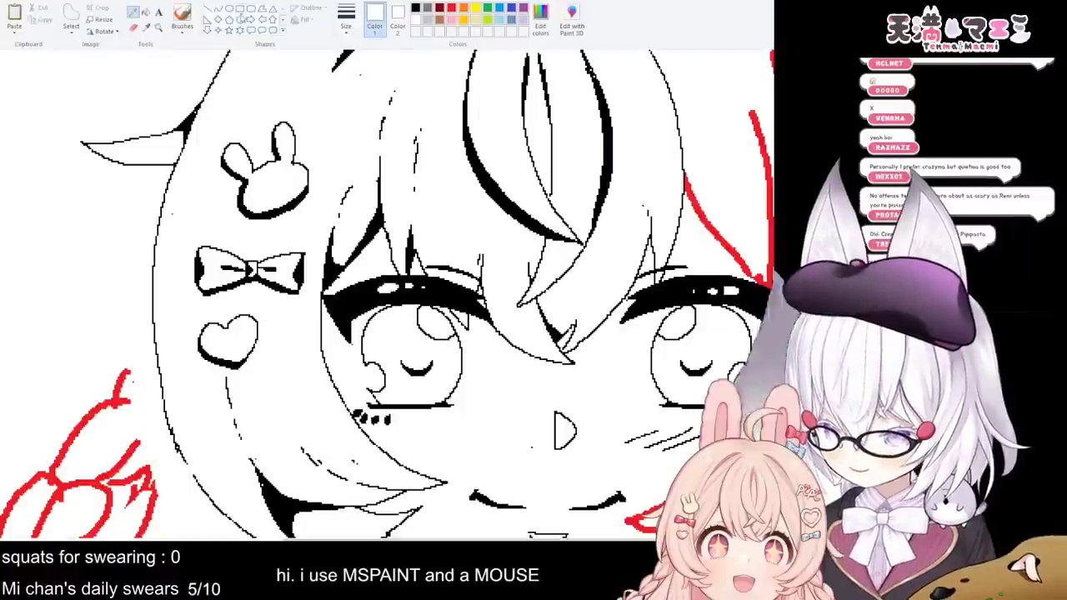
- Erase the two round highlight outlines from the left iris and touch up the iris's outline in black
click(134, 28)
drag(372, 359, 378, 374)
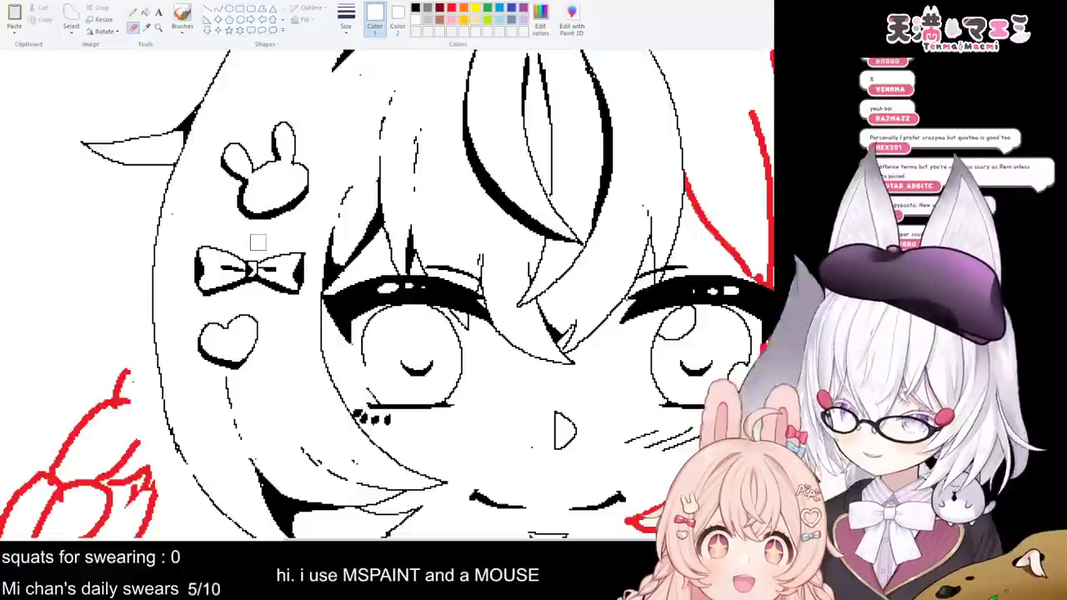
click(132, 12)
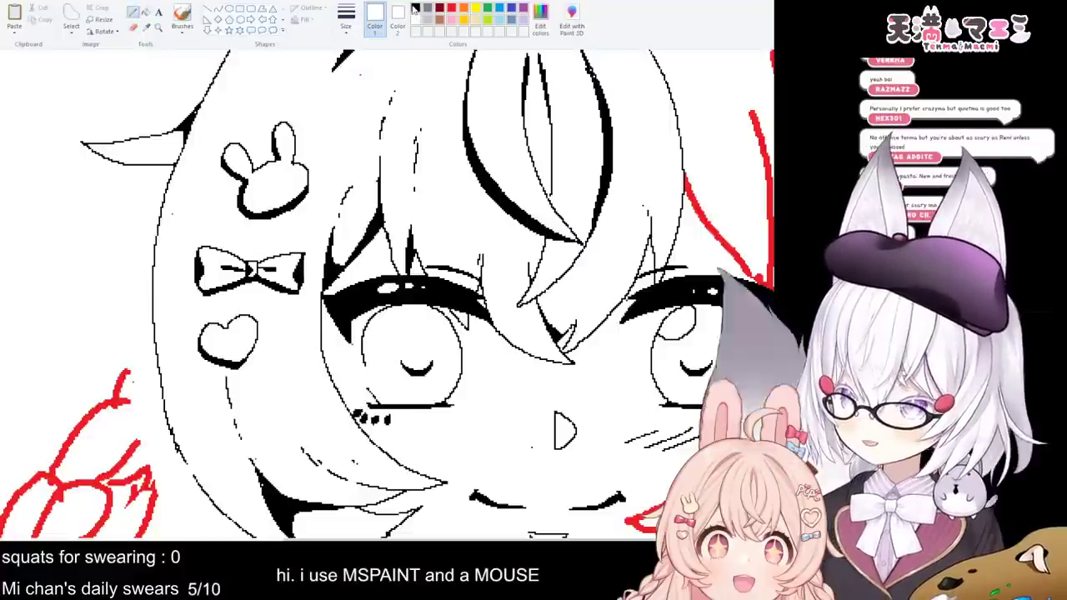
click(415, 8)
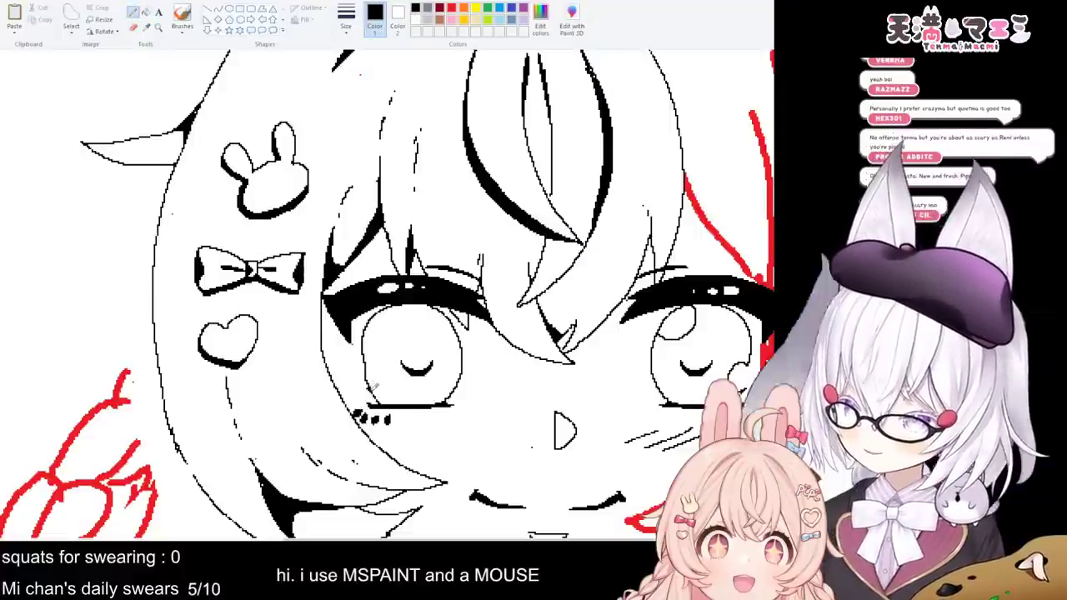
- Redraw the outer edge of the left iris's outline in black and clean up stray pixels beside it
drag(507, 538, 540, 538)
click(135, 27)
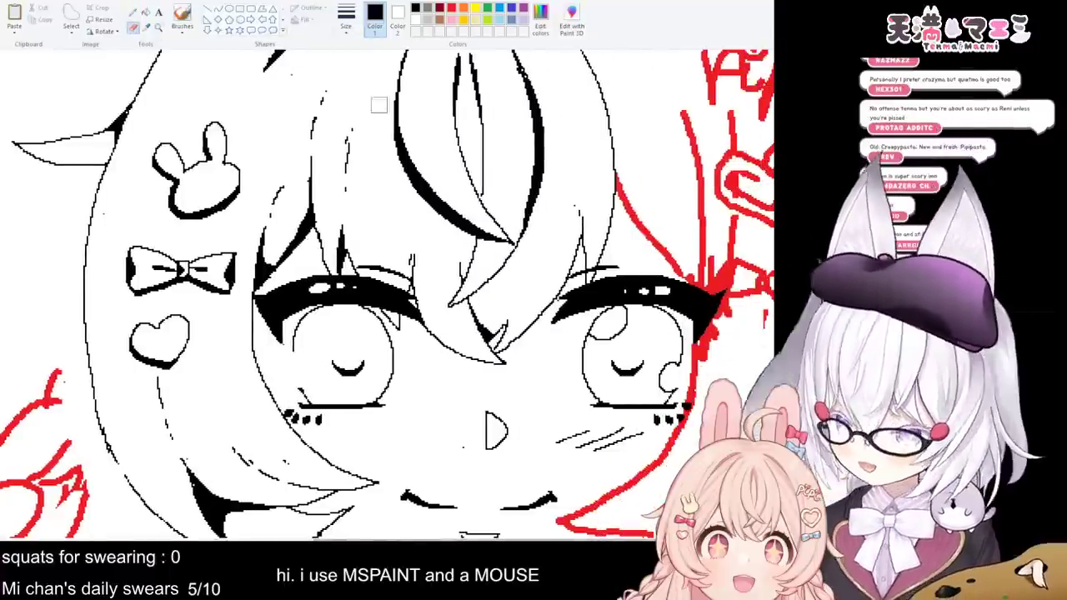
click(452, 10)
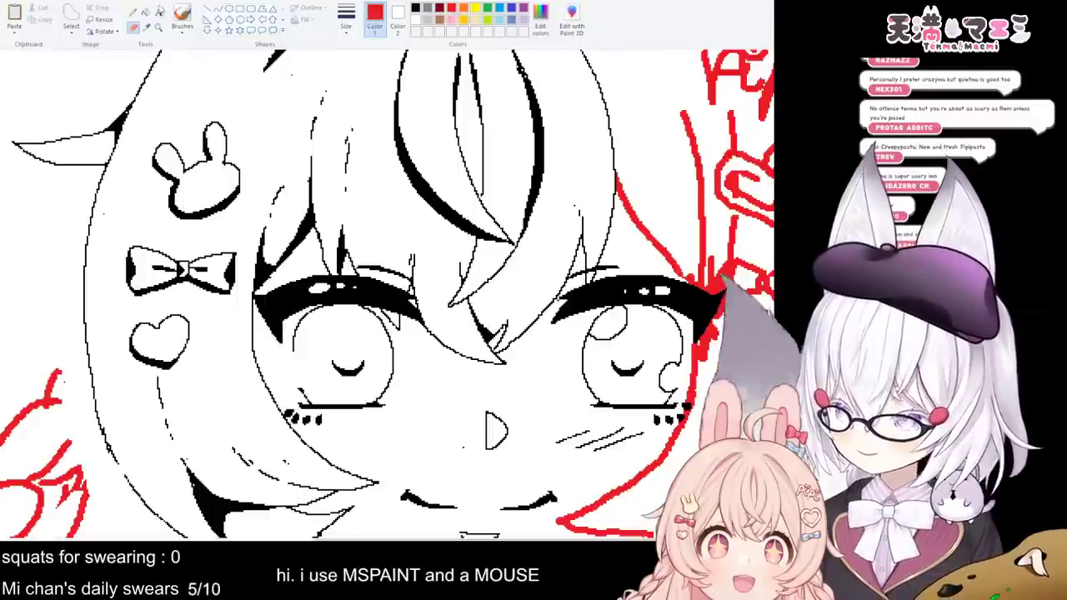
click(134, 12)
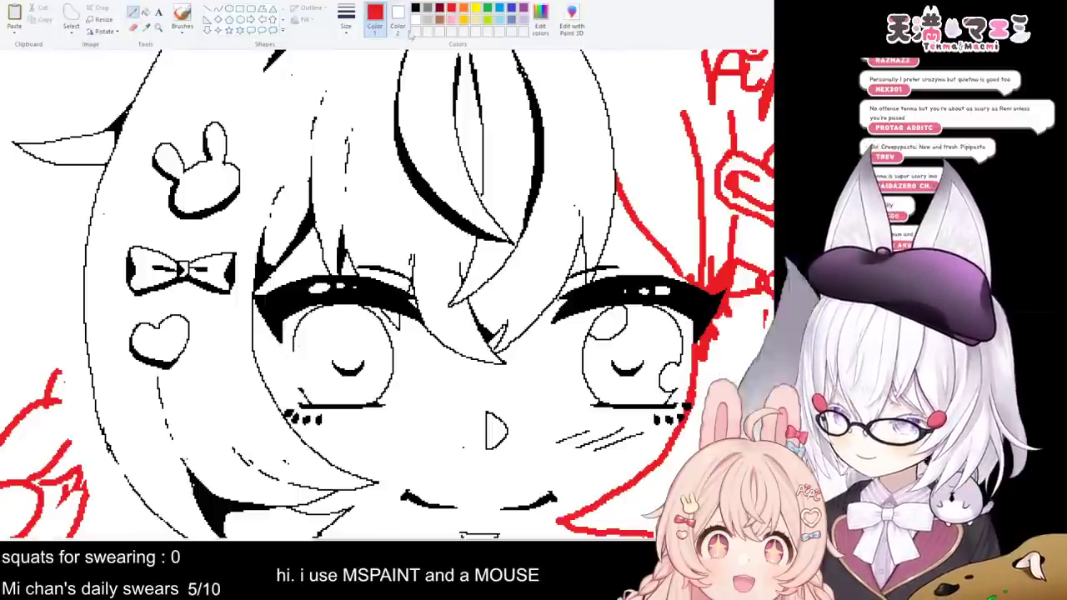
click(415, 7)
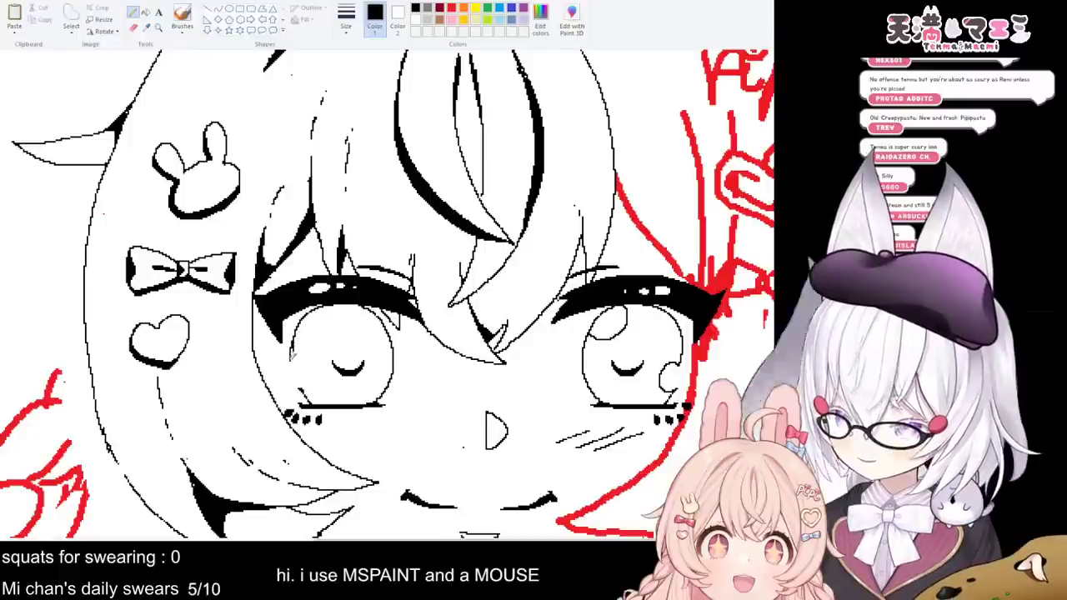
key(ctrl+z)
drag(298, 340, 302, 386)
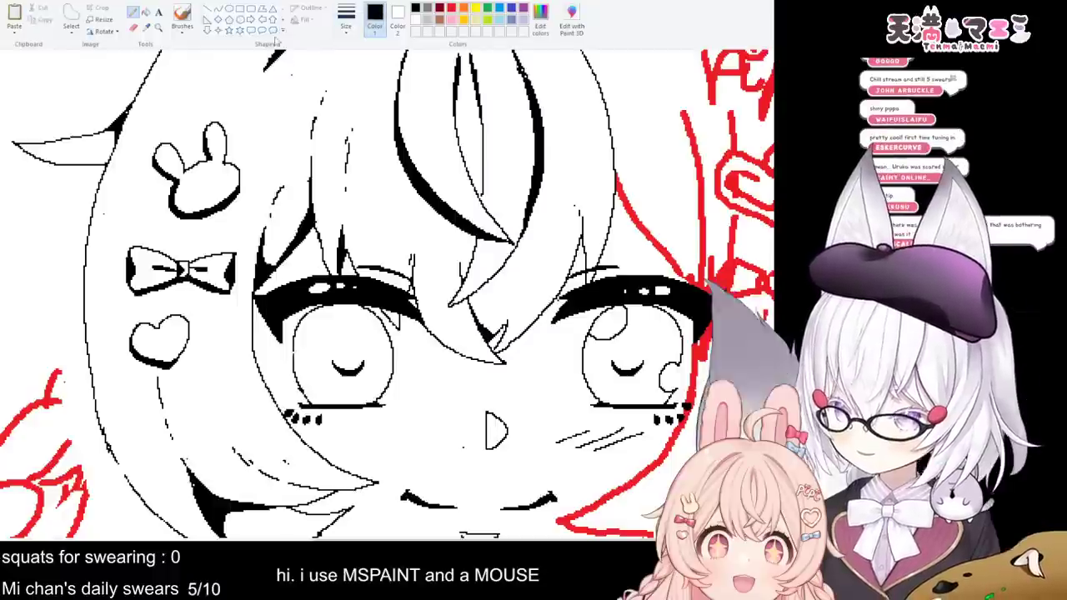
click(133, 28)
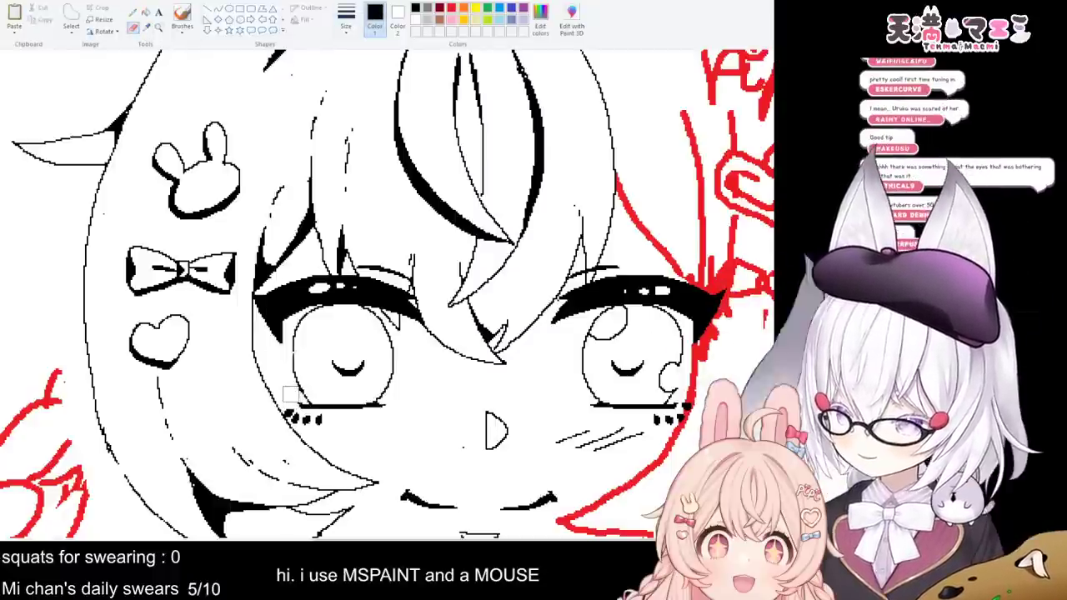
- Draw a rounded highlight at the left iris's upper-left edge and a small scalloped one at its lower-right edge, trimming the outline there
click(134, 11)
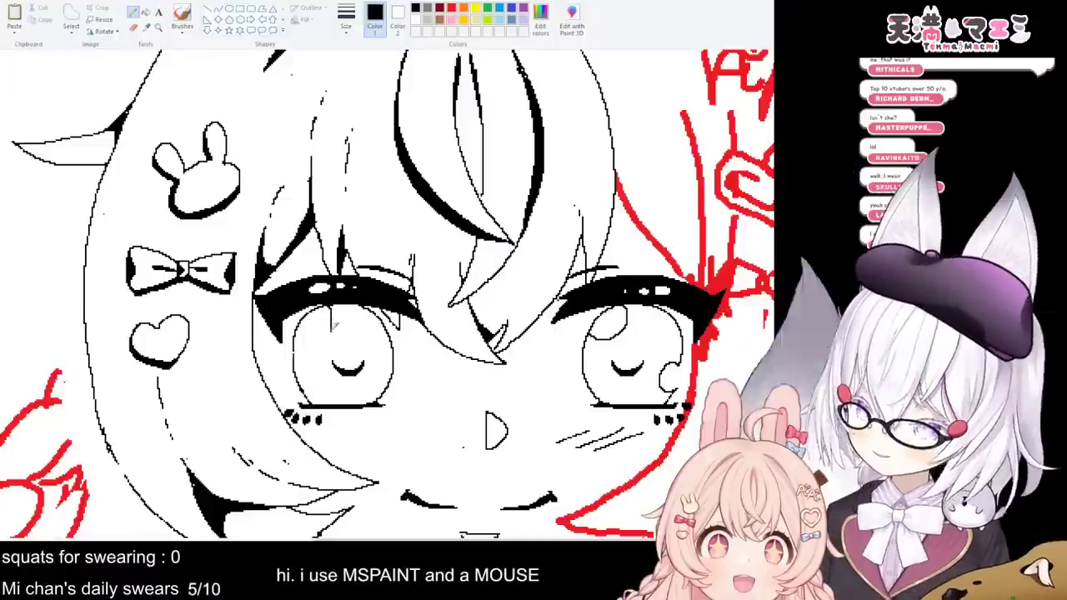
key(ctrl+z)
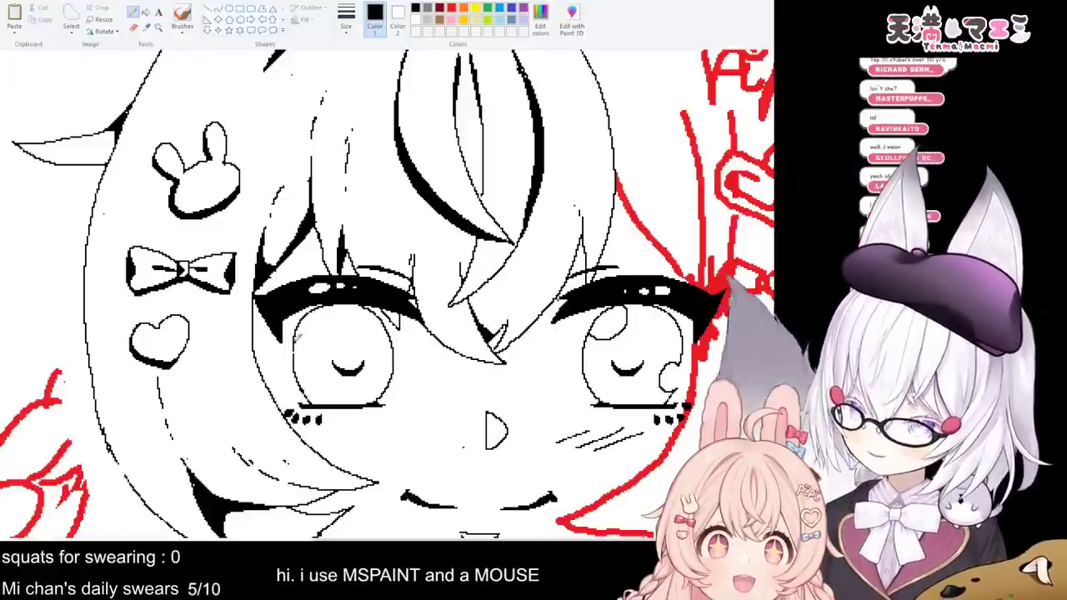
drag(316, 341, 328, 307)
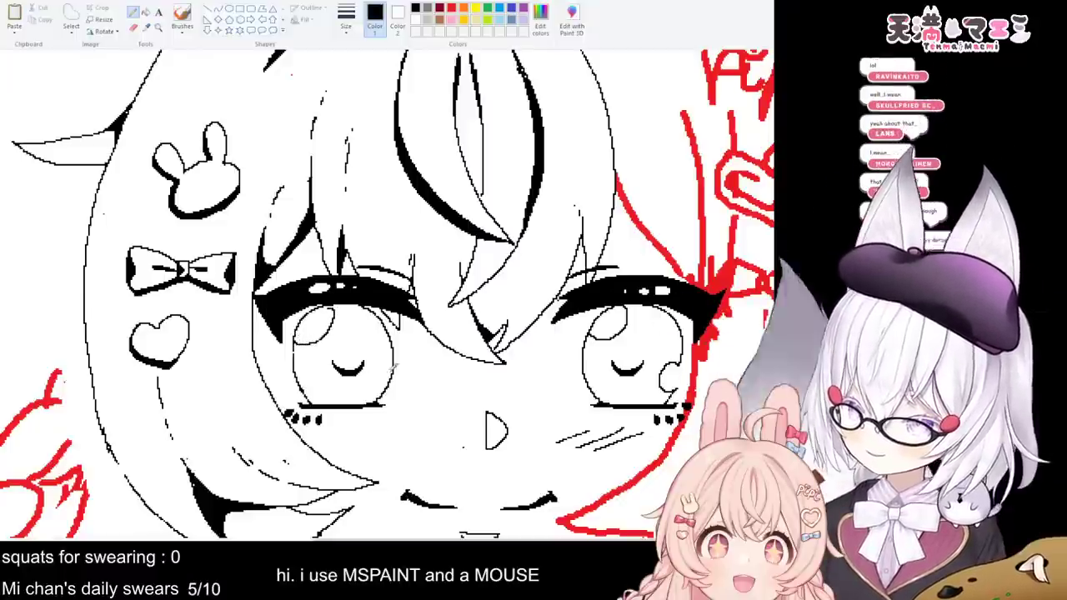
drag(372, 385, 388, 384)
click(133, 26)
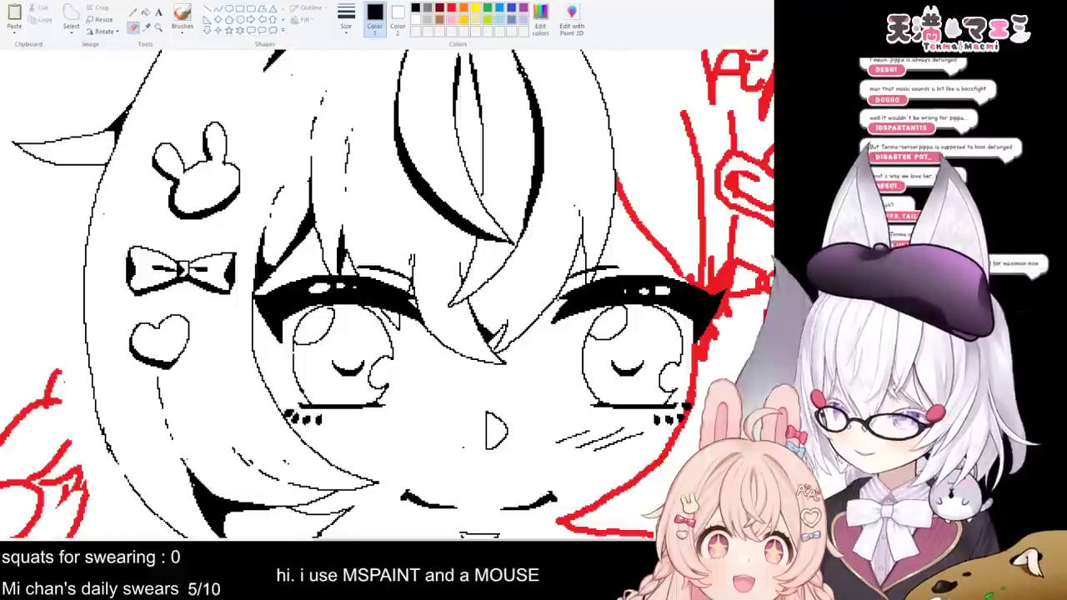
scroll(387, 293, down, 1)
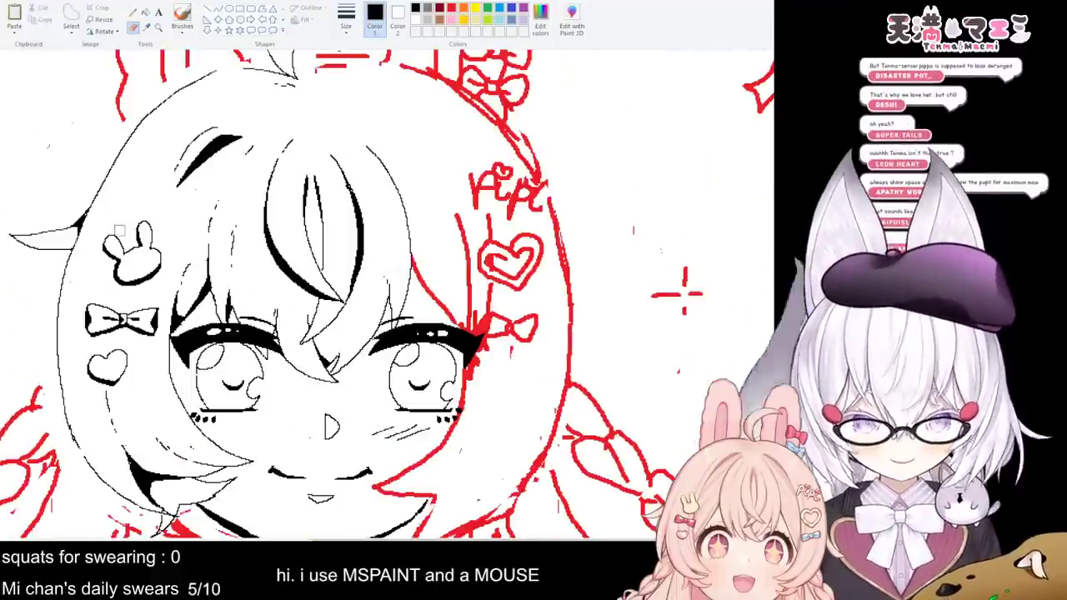
scroll(358, 292, up, 2)
scroll(57, 433, left, 4)
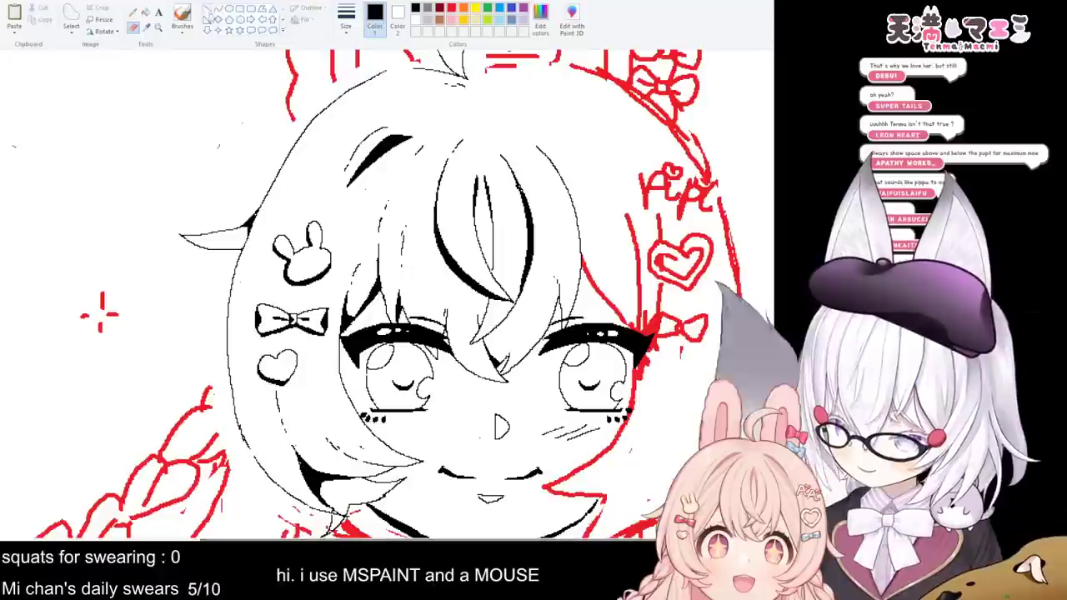
click(134, 12)
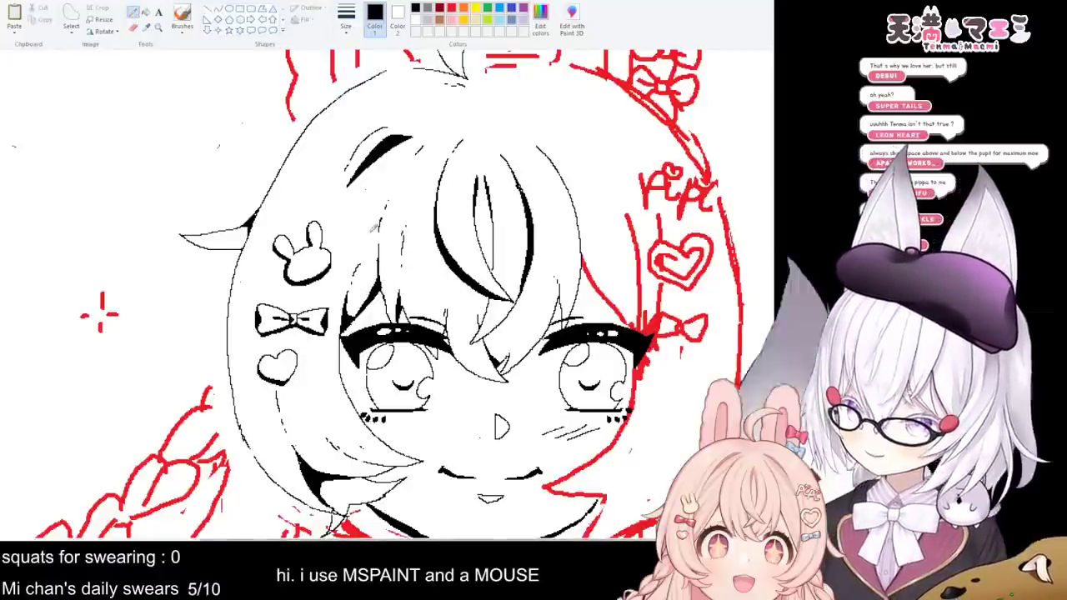
scroll(360, 292, down, 3)
scroll(412, 246, up, 8)
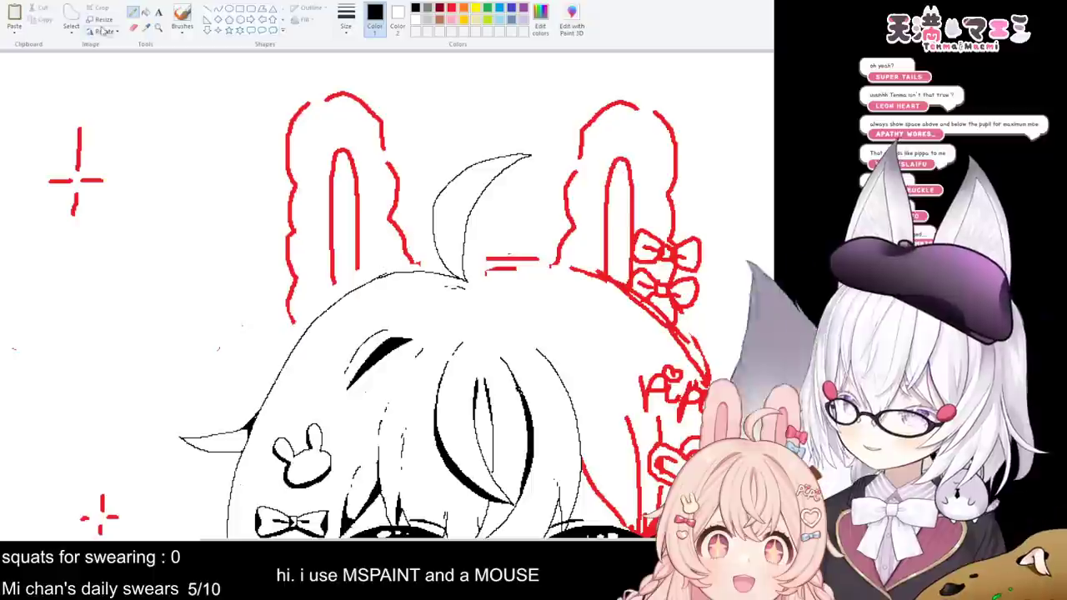
click(134, 27)
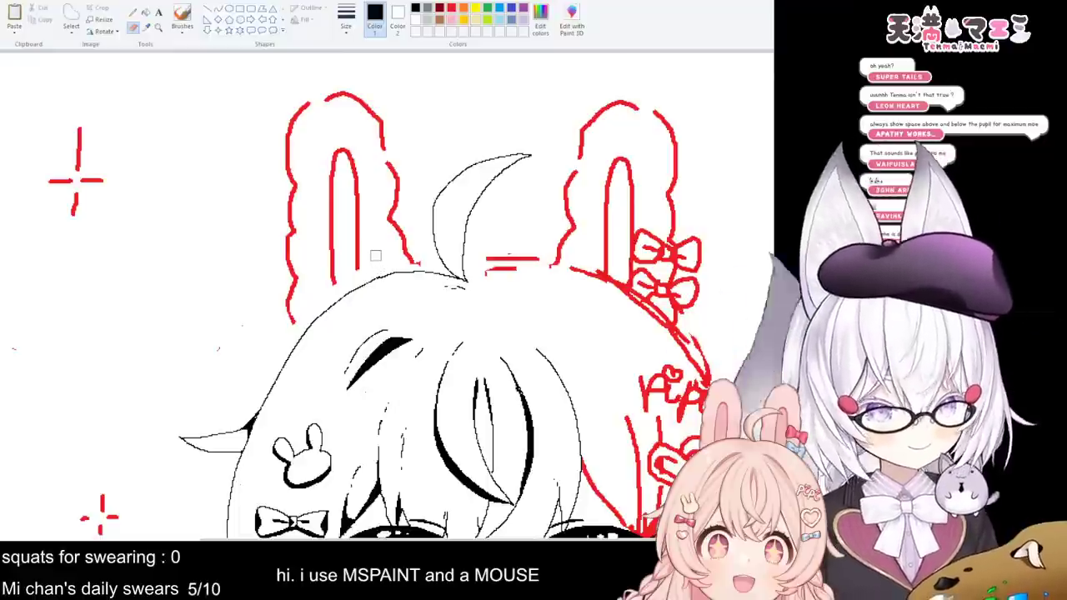
click(132, 12)
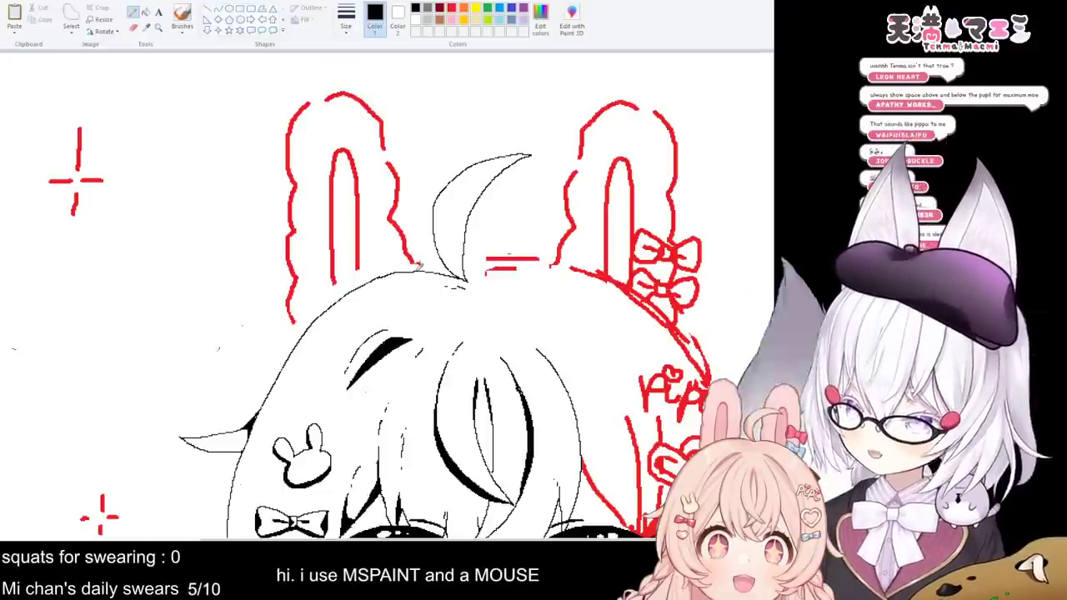
drag(411, 238, 400, 182)
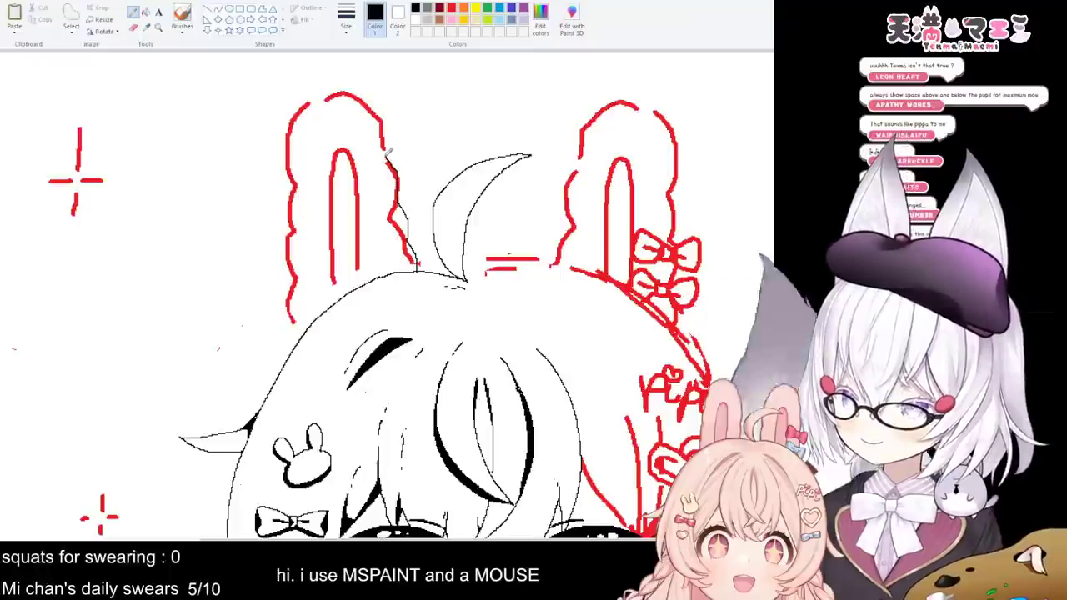
drag(388, 150, 380, 106)
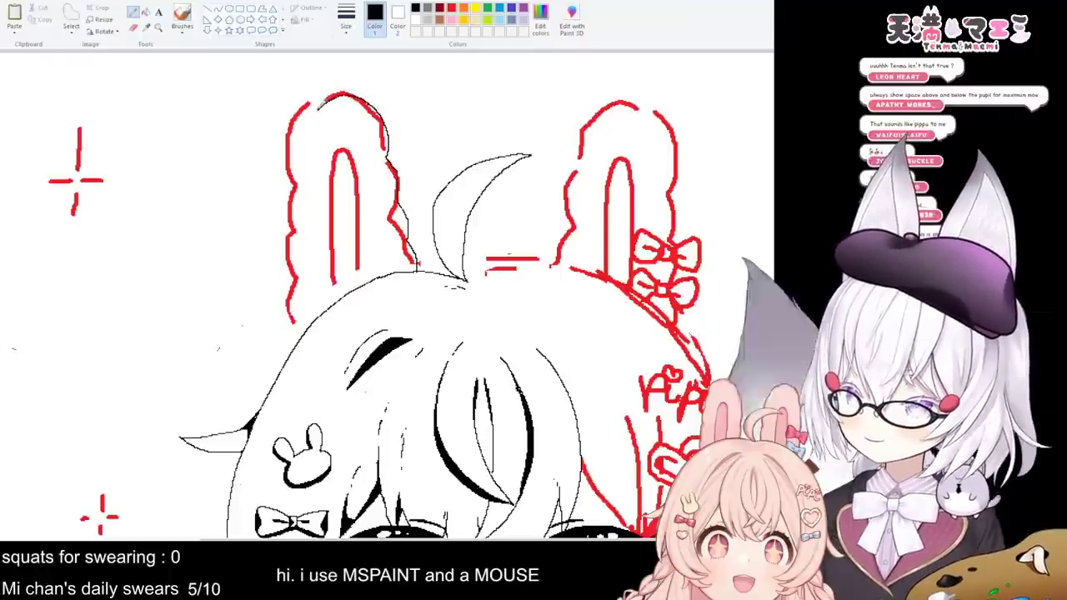
drag(298, 130, 293, 161)
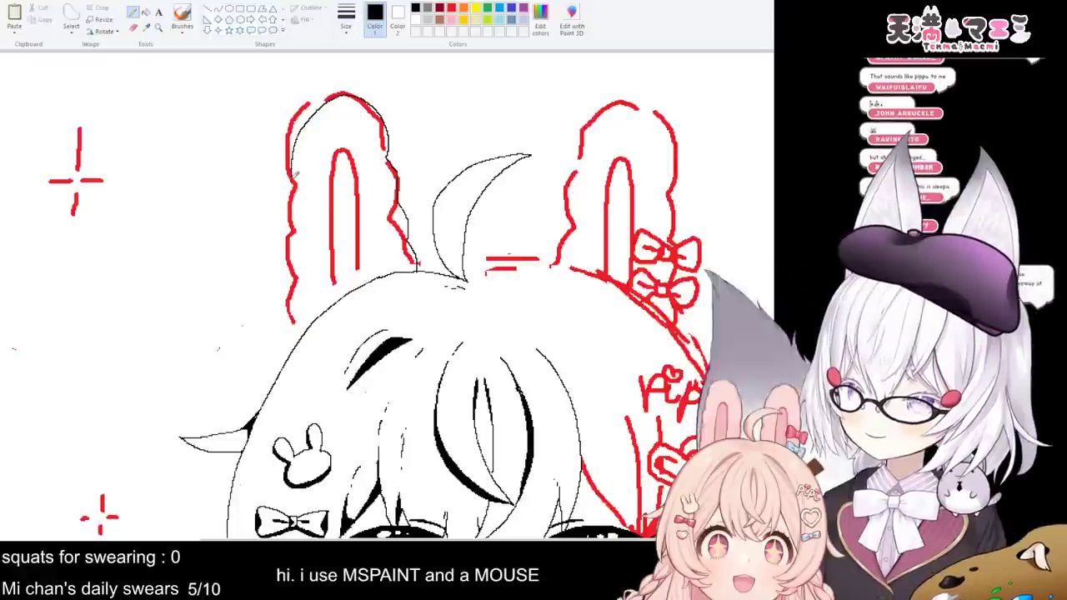
key(ctrl+z)
key(ctrl+z)
key(ctrl+z)
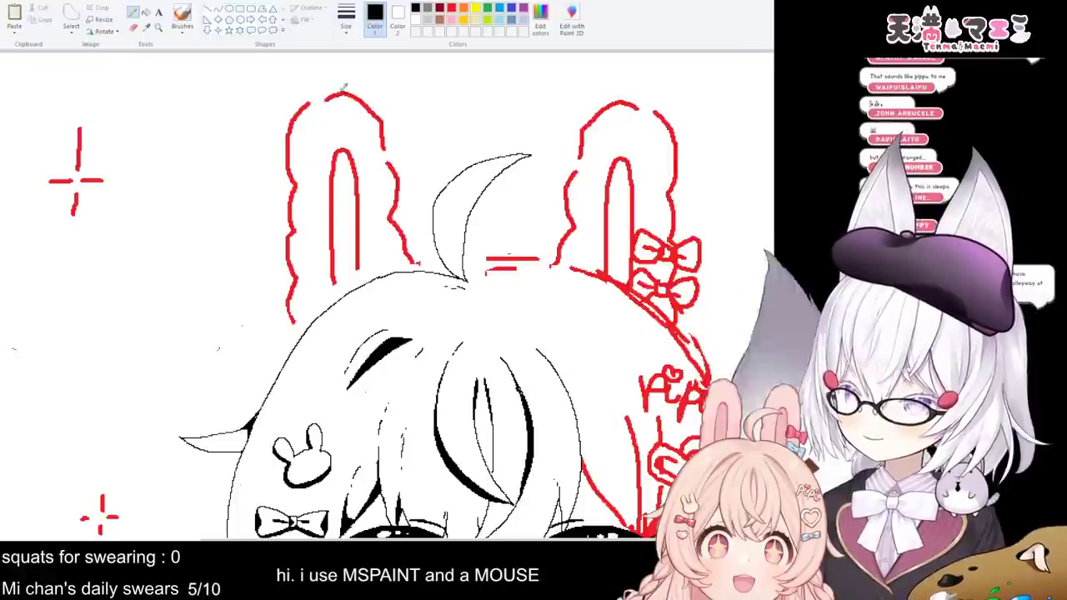
- Ink the scalloped outer outline of the left bunny ear in black and erase the red sketch lines along it
mouse_move(305, 101)
mouse_down()
mouse_move(291, 212)
mouse_move(305, 323)
mouse_up()
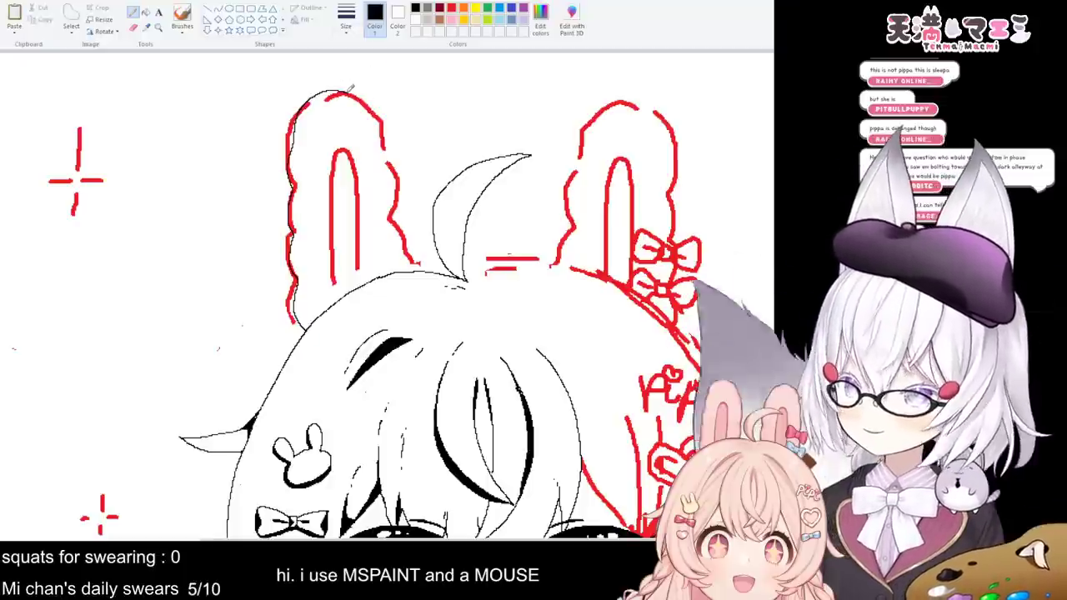
key(ctrl+z)
mouse_move(349, 93)
mouse_down()
mouse_move(390, 155)
mouse_move(422, 261)
mouse_up()
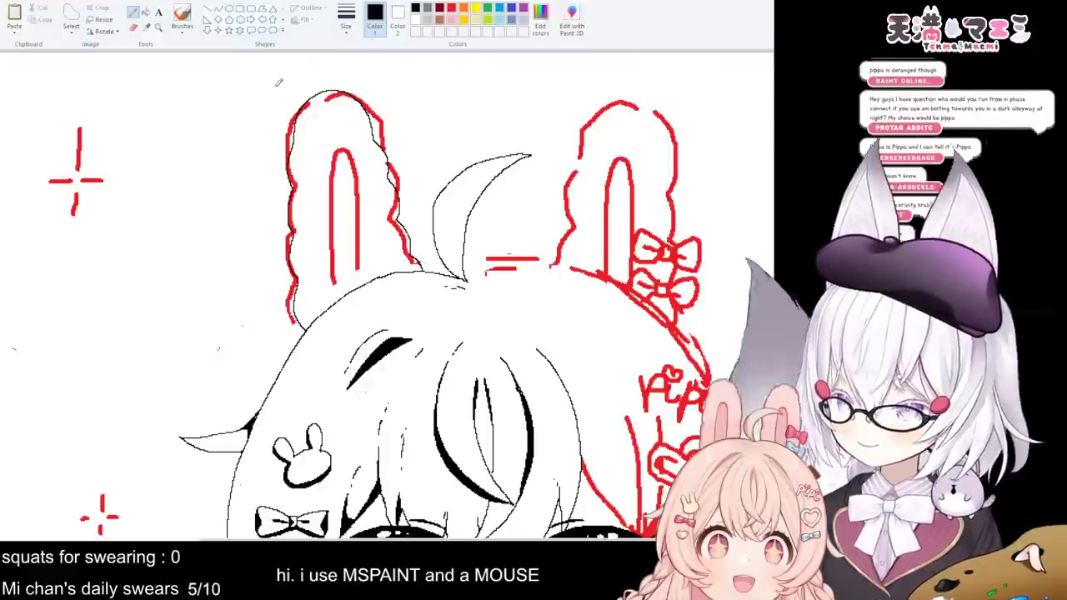
click(136, 28)
click(451, 8)
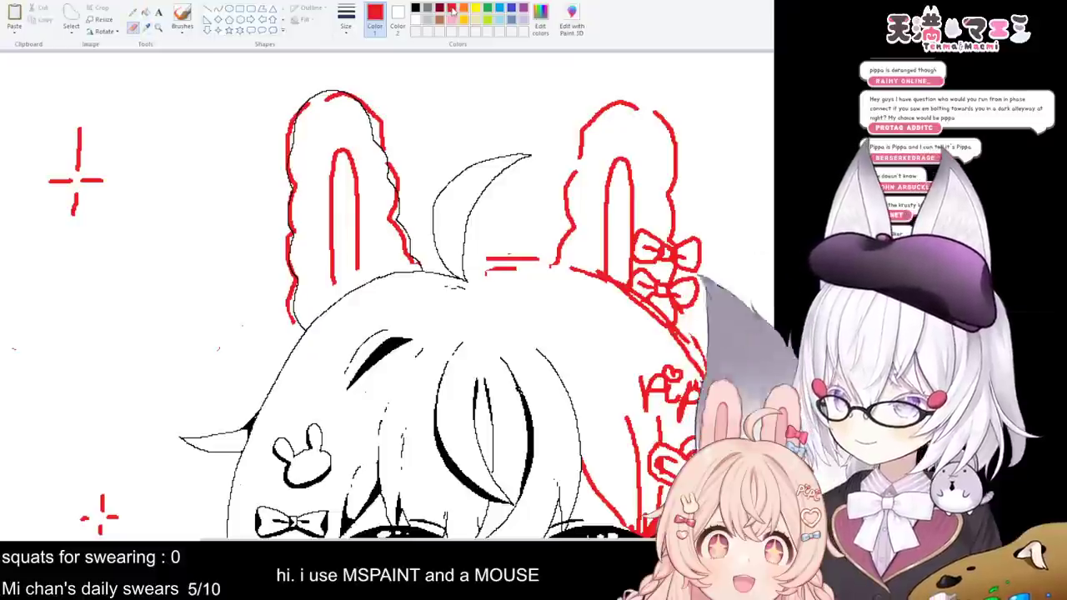
mouse_move(421, 265)
mouse_down()
mouse_move(396, 208)
mouse_move(385, 114)
mouse_move(375, 138)
mouse_move(342, 98)
mouse_move(302, 102)
mouse_move(289, 227)
mouse_move(307, 329)
mouse_move(286, 296)
mouse_up()
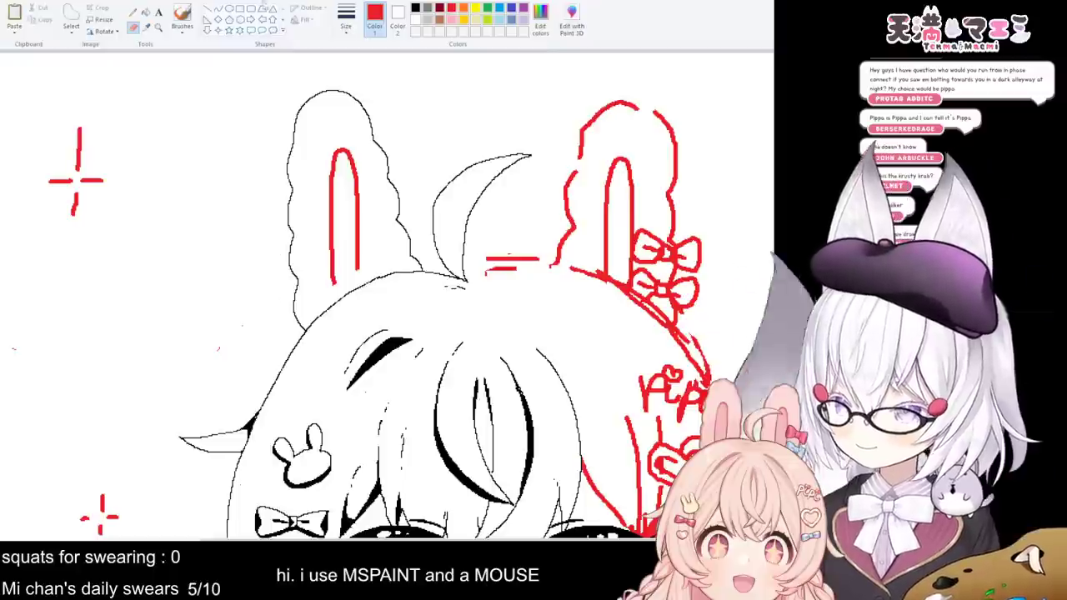
- Ink the tapered inner-ear shape of the left bunny ear in black and erase its red sketch lines
click(133, 12)
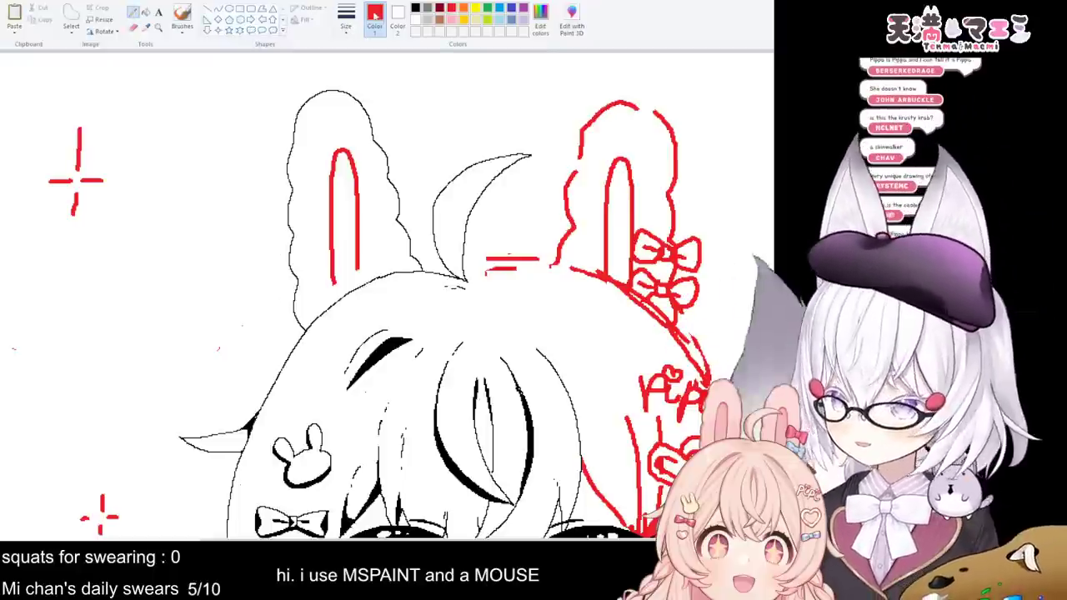
click(415, 8)
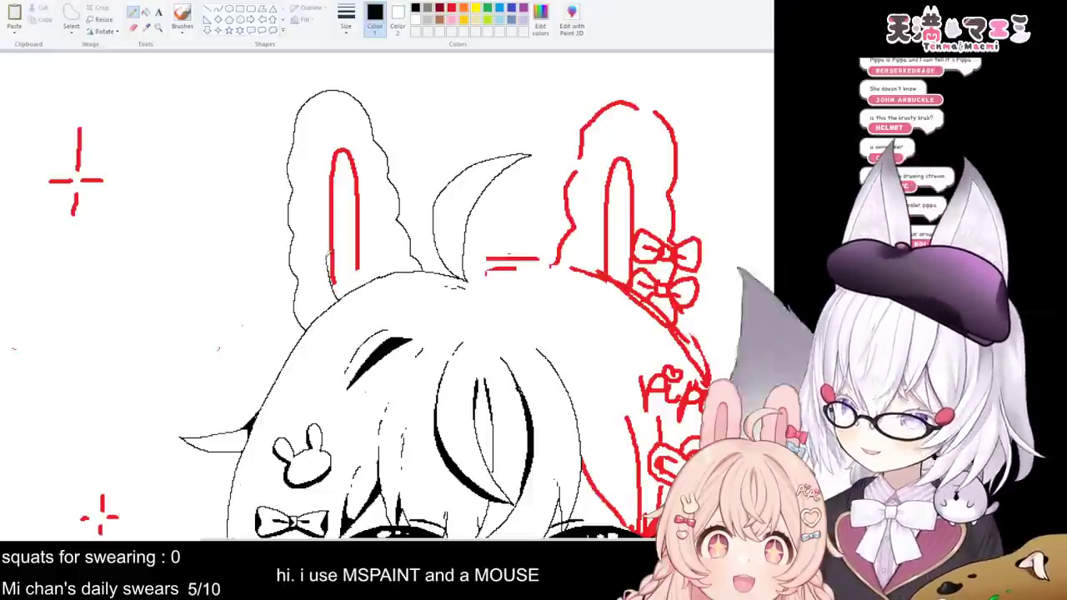
mouse_move(320, 197)
mouse_down()
mouse_move(330, 137)
mouse_move(355, 174)
mouse_move(381, 266)
mouse_up()
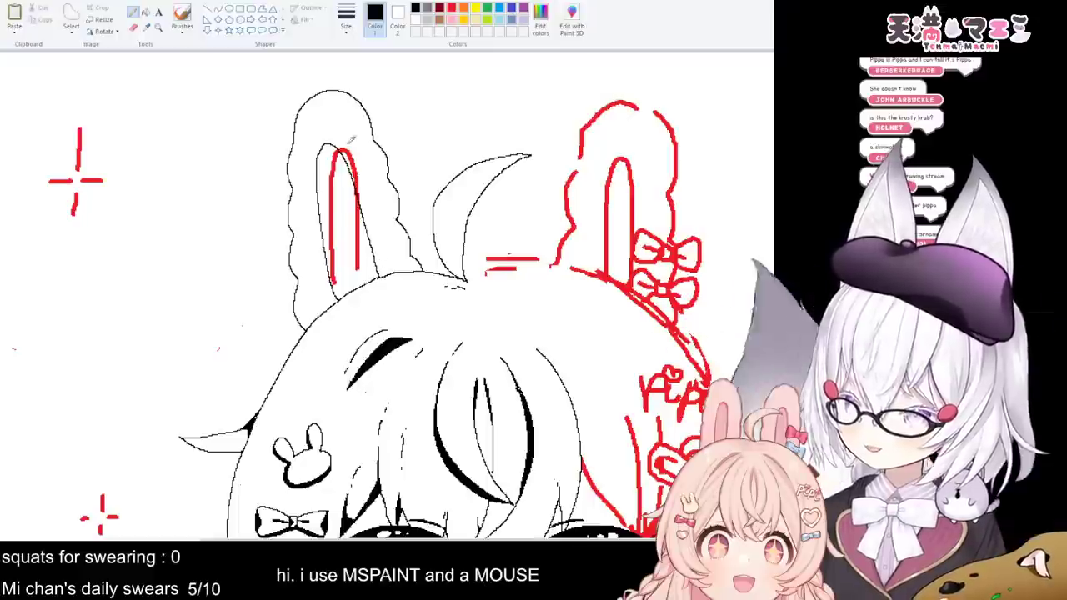
click(451, 8)
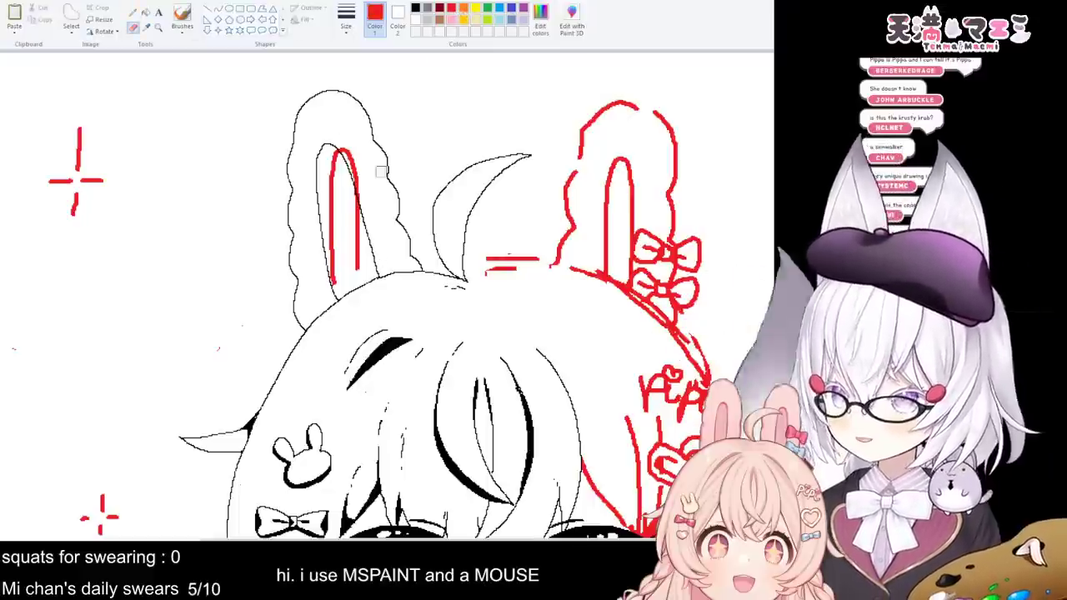
mouse_move(367, 279)
mouse_down()
mouse_move(357, 169)
mouse_move(334, 253)
mouse_move(333, 138)
mouse_move(325, 291)
mouse_move(336, 244)
mouse_up()
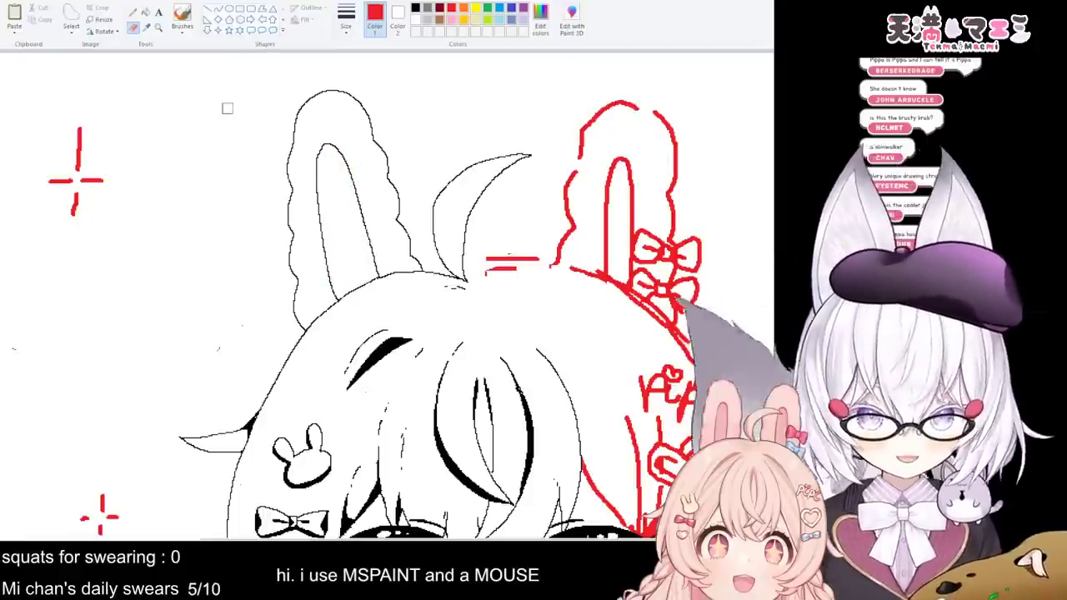
- Clean up the rounded tip of the left bunny ear's inner shape and touch up its outline in black
click(132, 13)
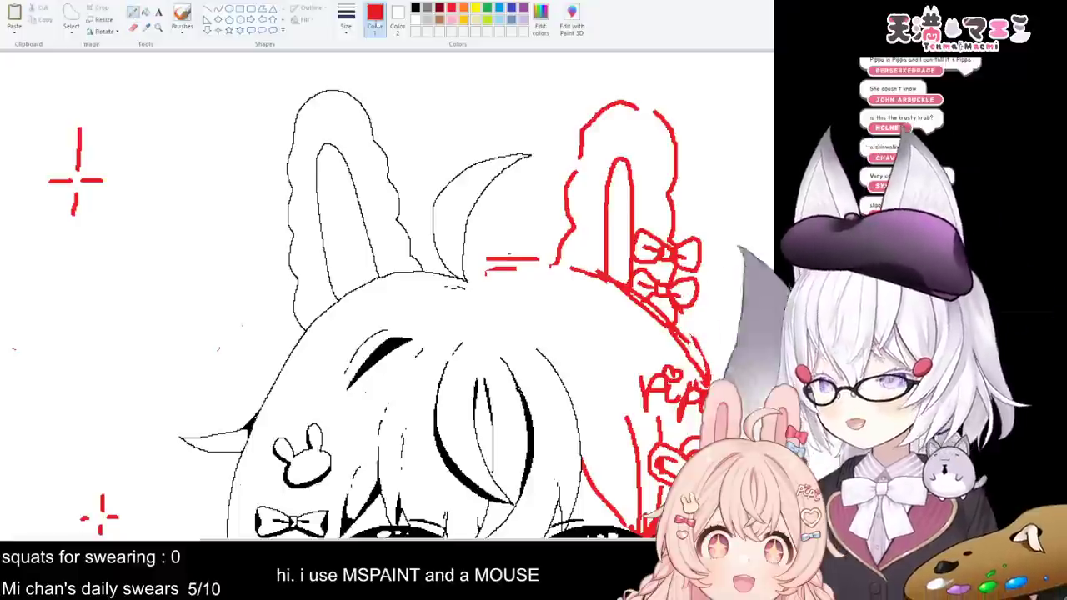
click(416, 8)
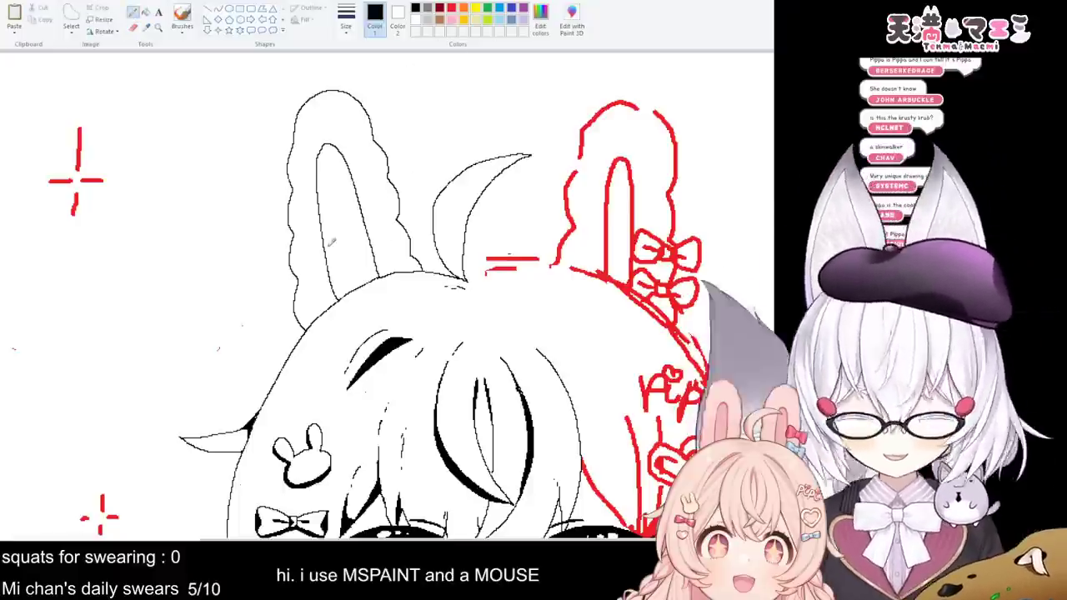
click(133, 27)
mouse_move(310, 158)
mouse_down()
mouse_move(323, 138)
mouse_move(309, 161)
mouse_up()
click(134, 10)
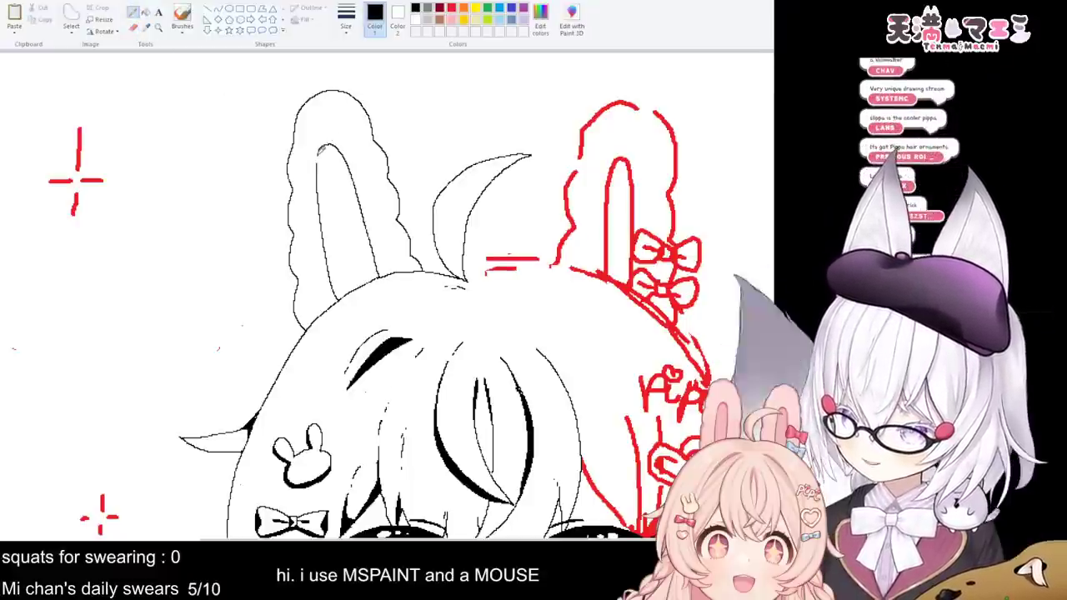
drag(319, 154, 317, 159)
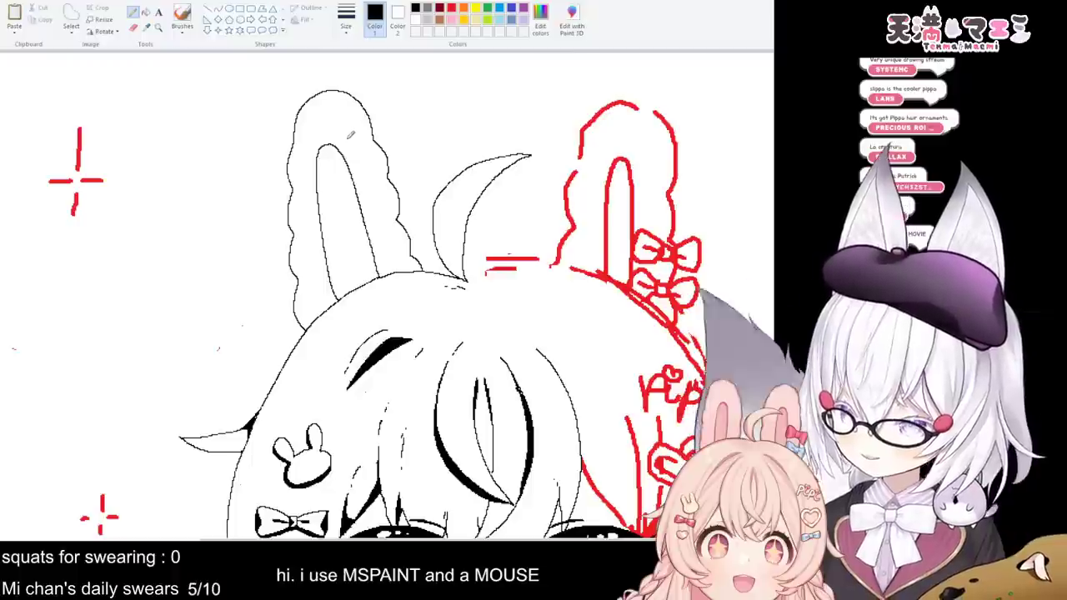
- Erase the upper-left outline of the left bunny ear and redraw it in black as a wider, rounder tip
click(135, 28)
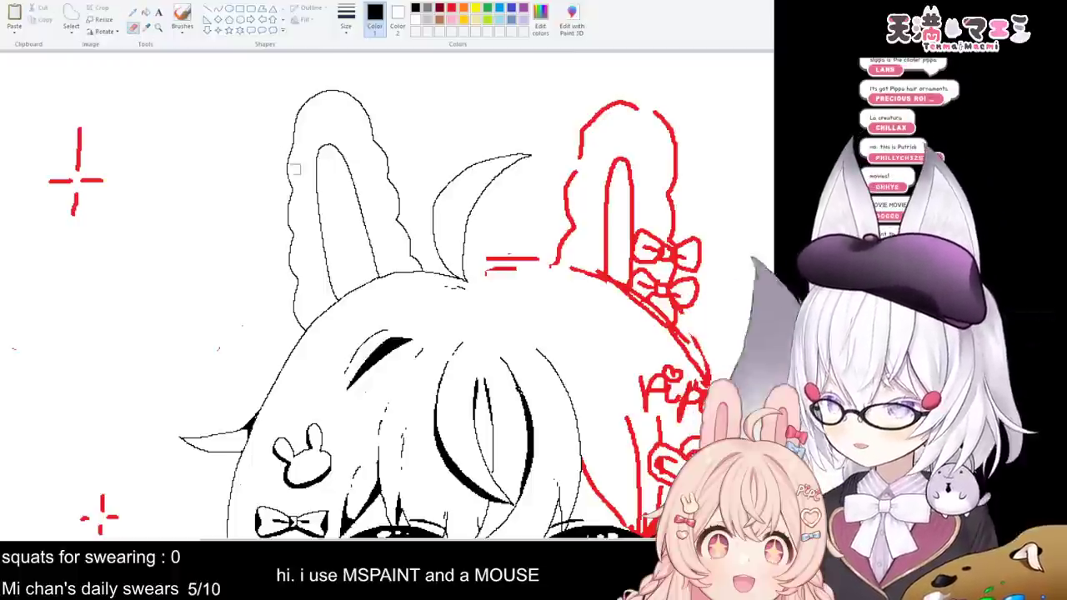
mouse_move(329, 94)
mouse_down()
mouse_move(289, 128)
mouse_move(287, 181)
mouse_up()
click(133, 11)
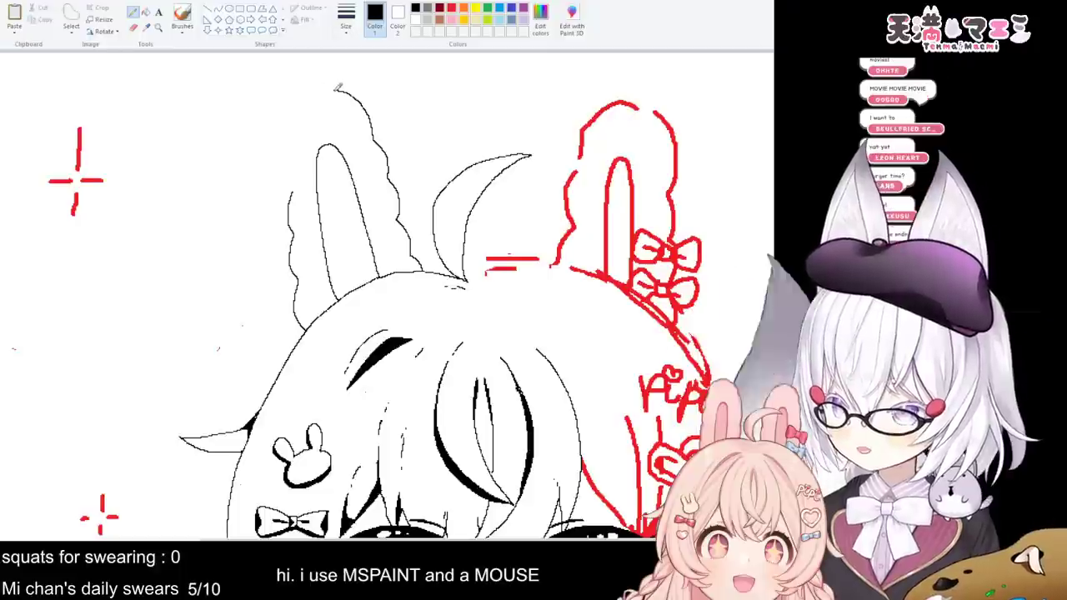
drag(333, 86, 312, 98)
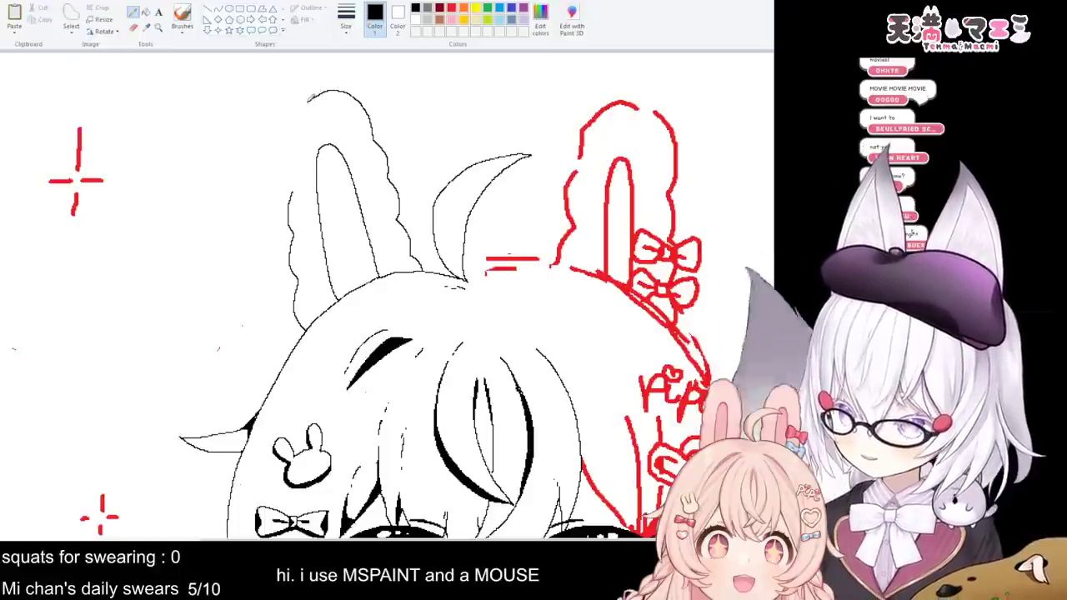
mouse_move(316, 87)
mouse_down()
mouse_move(299, 95)
mouse_move(289, 127)
mouse_move(282, 160)
mouse_move(291, 163)
mouse_up()
- Erase the middle of the left bunny ear's outer edge and redraw its scallop in black to join the widened tip
click(134, 27)
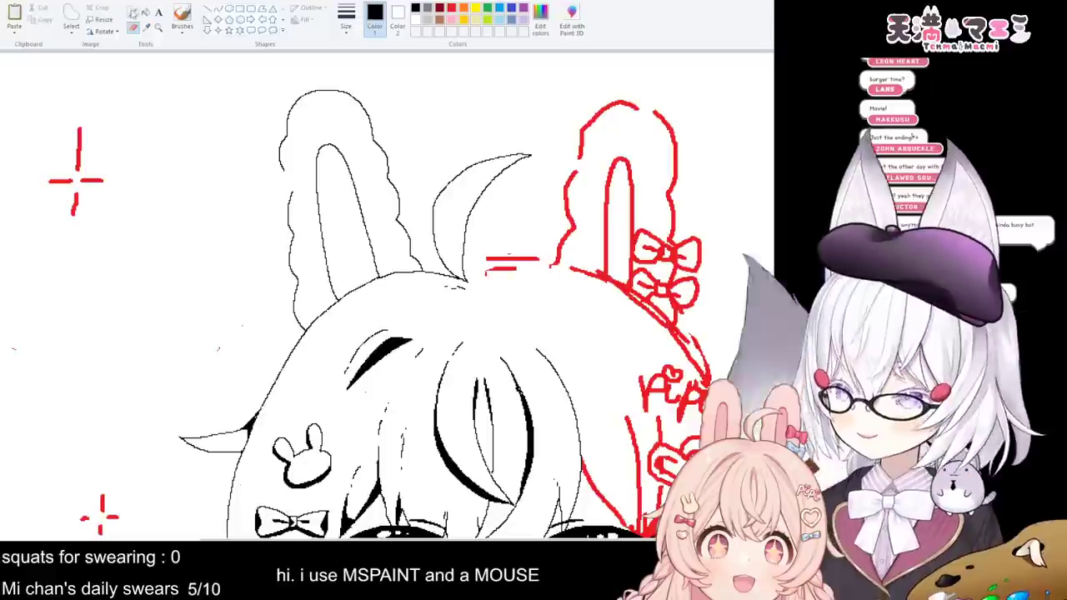
click(133, 12)
mouse_move(293, 185)
mouse_down()
mouse_move(282, 144)
mouse_move(291, 230)
mouse_up()
key(ctrl+z)
key(ctrl+z)
click(132, 26)
click(134, 13)
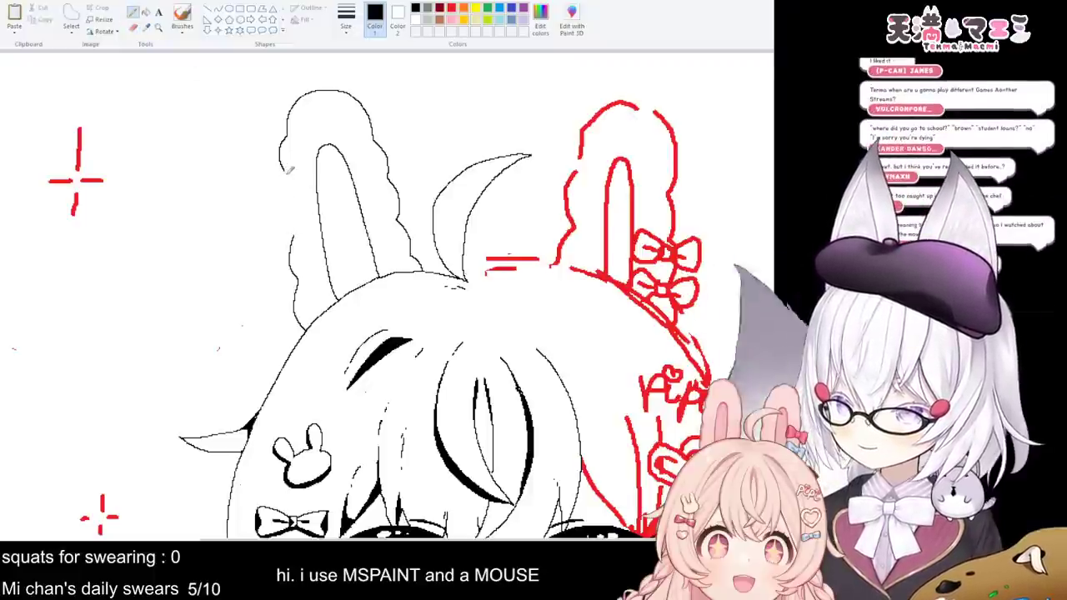
drag(287, 169, 287, 215)
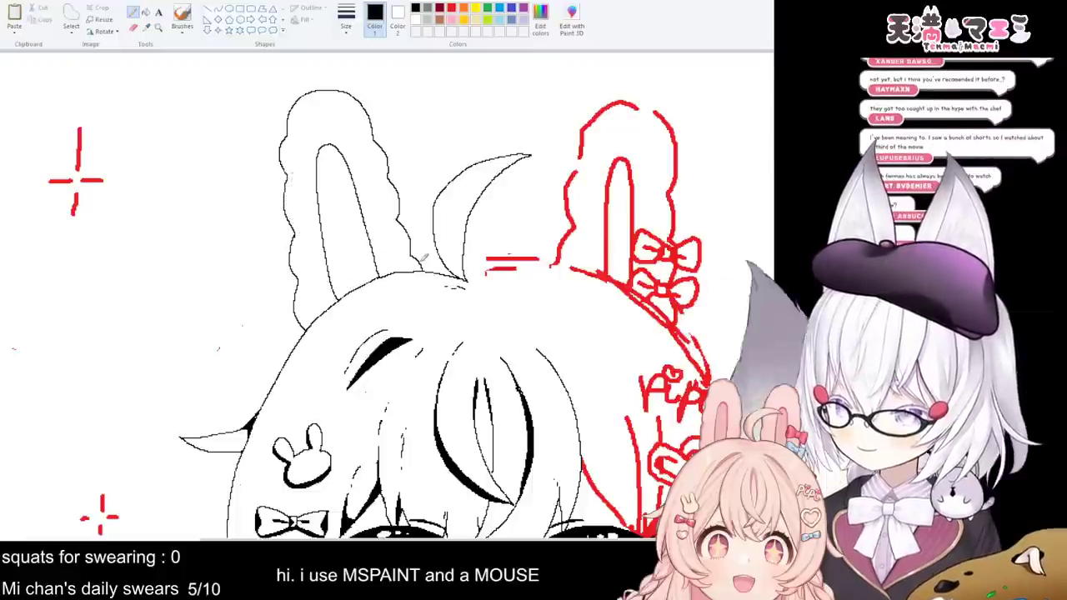
key(ctrl+z)
- Draw small wedges at the base corners of the left bunny ear and its inner shape, and fill them with black
drag(296, 314, 313, 322)
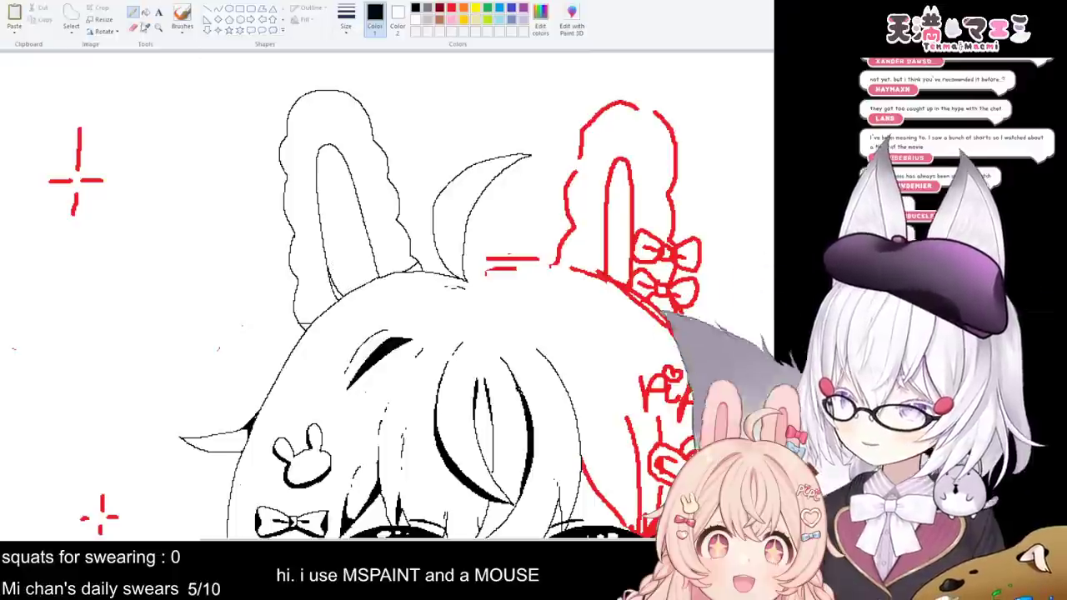
click(146, 11)
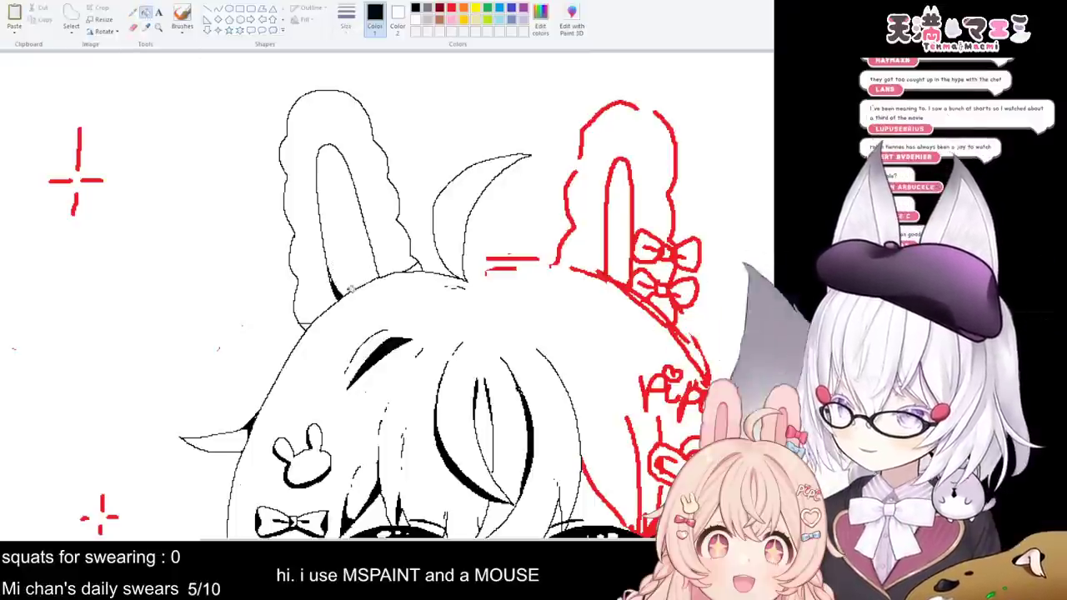
click(413, 267)
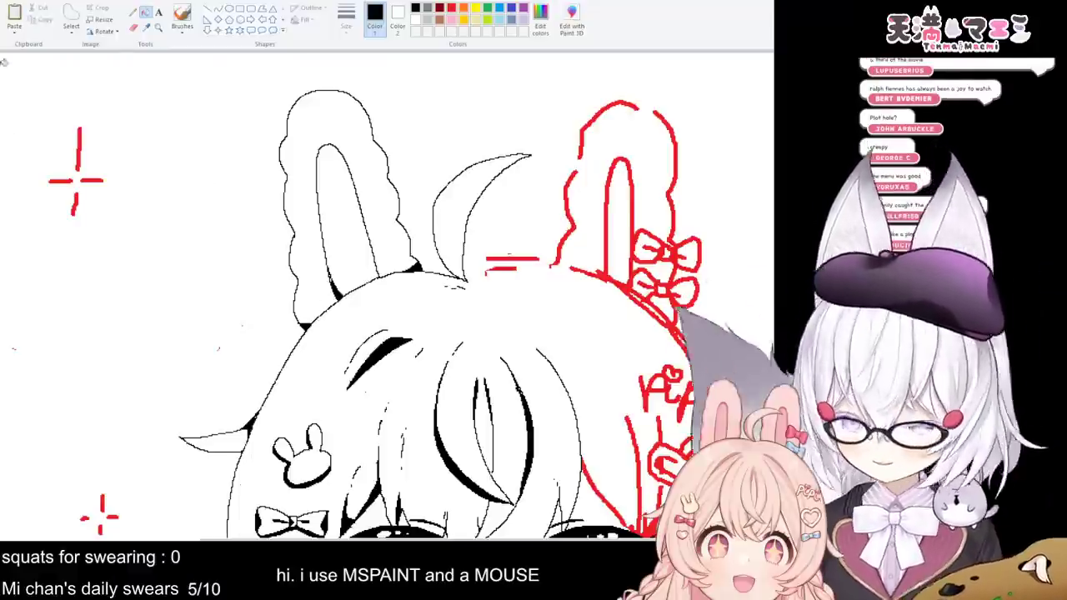
click(133, 12)
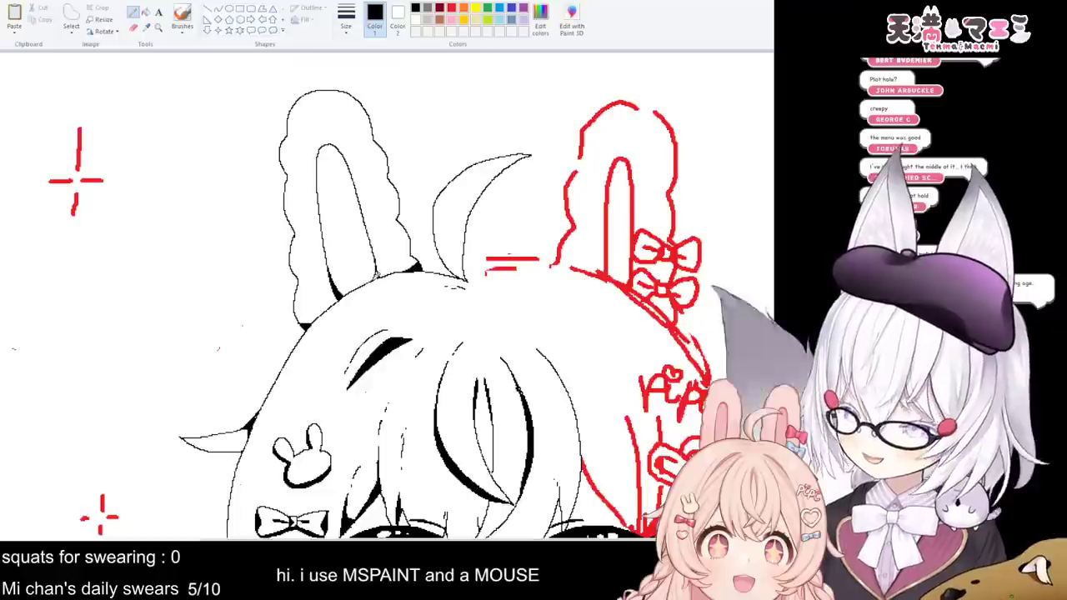
click(147, 13)
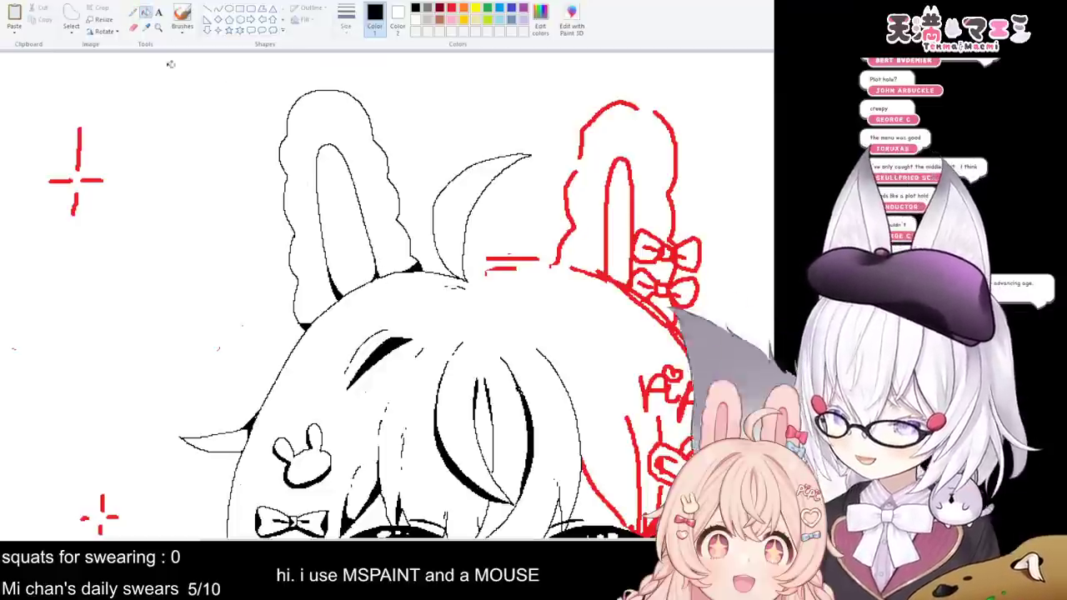
click(133, 12)
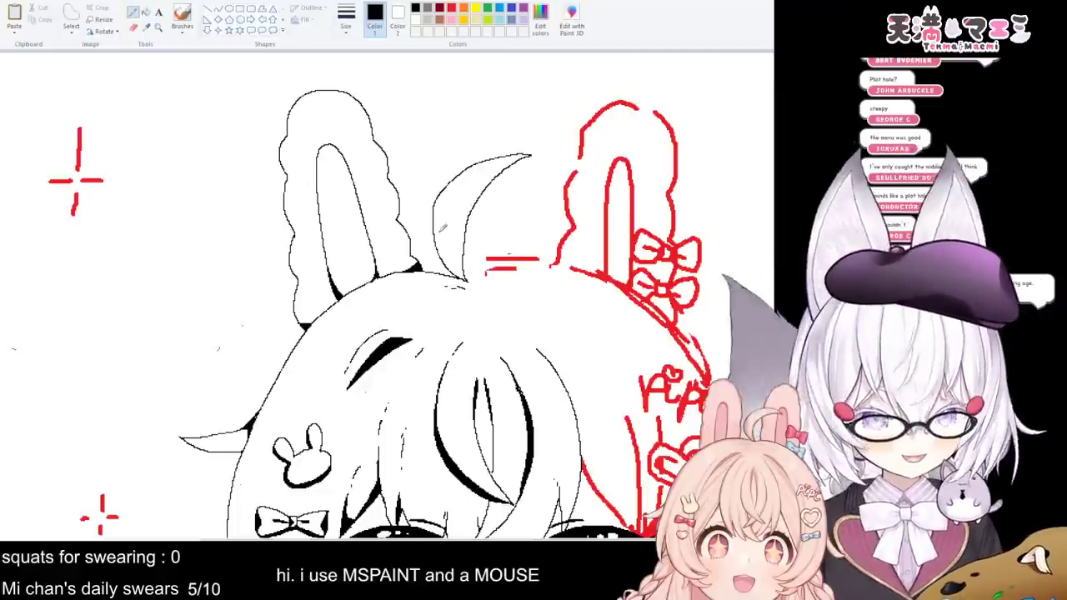
scroll(442, 226, down, 3)
scroll(248, 169, down, 6)
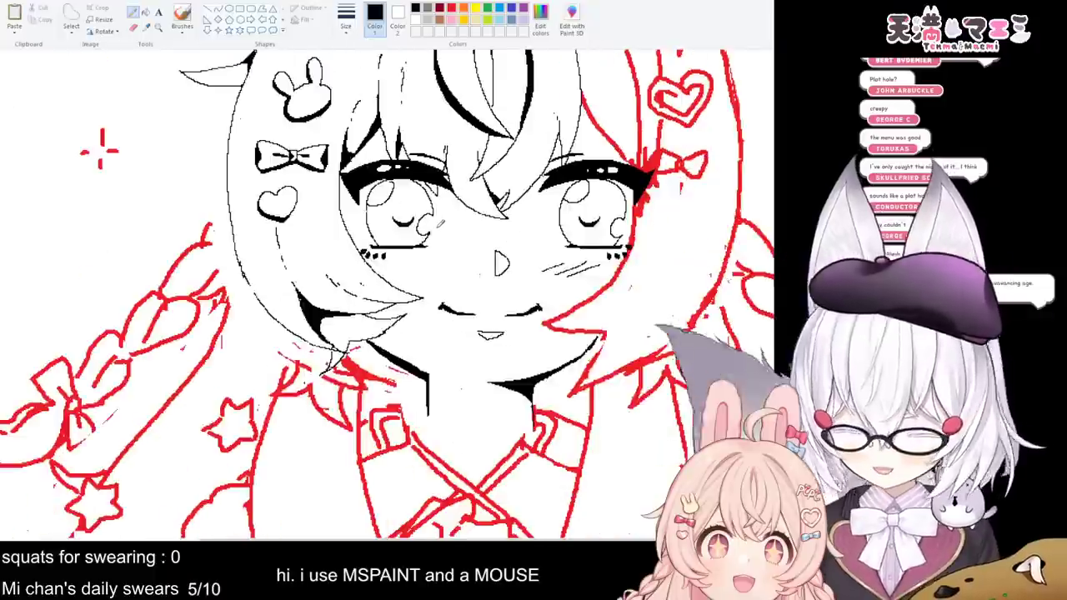
scroll(249, 170, up, 3)
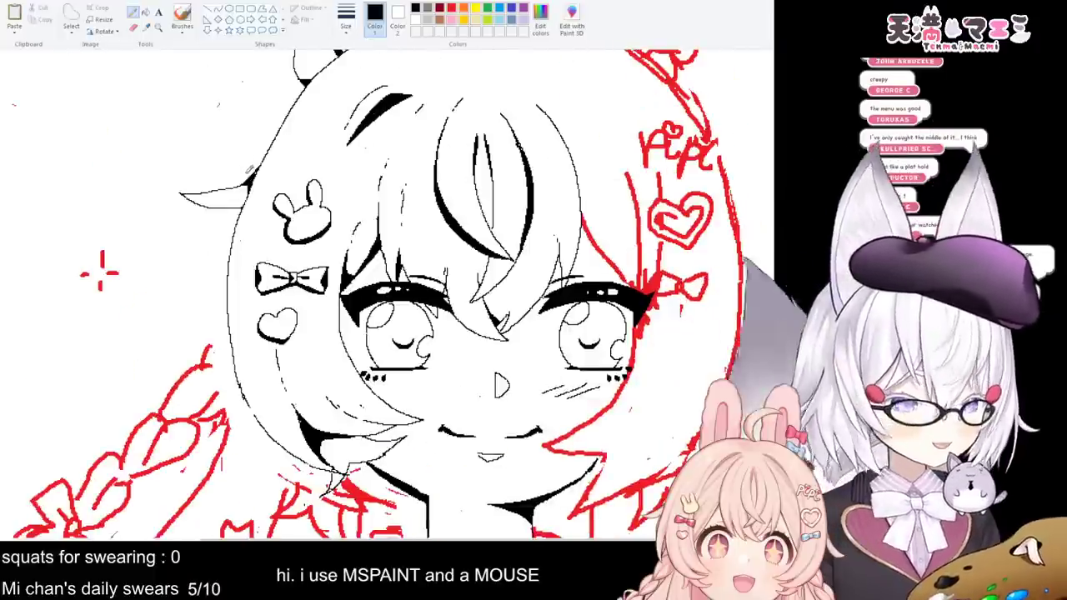
scroll(367, 278, up, 3)
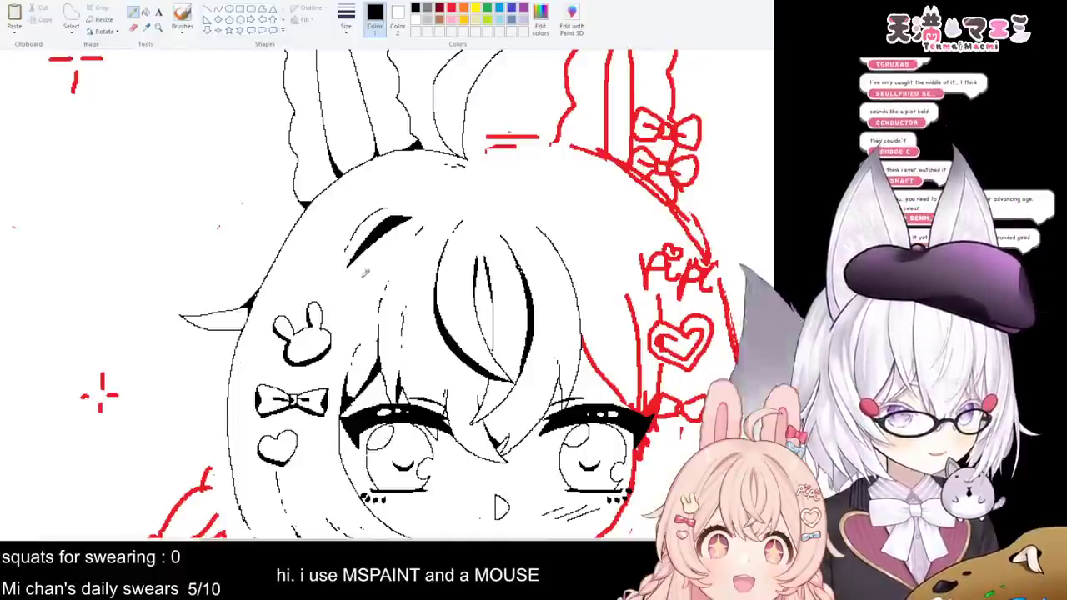
scroll(364, 272, up, 3)
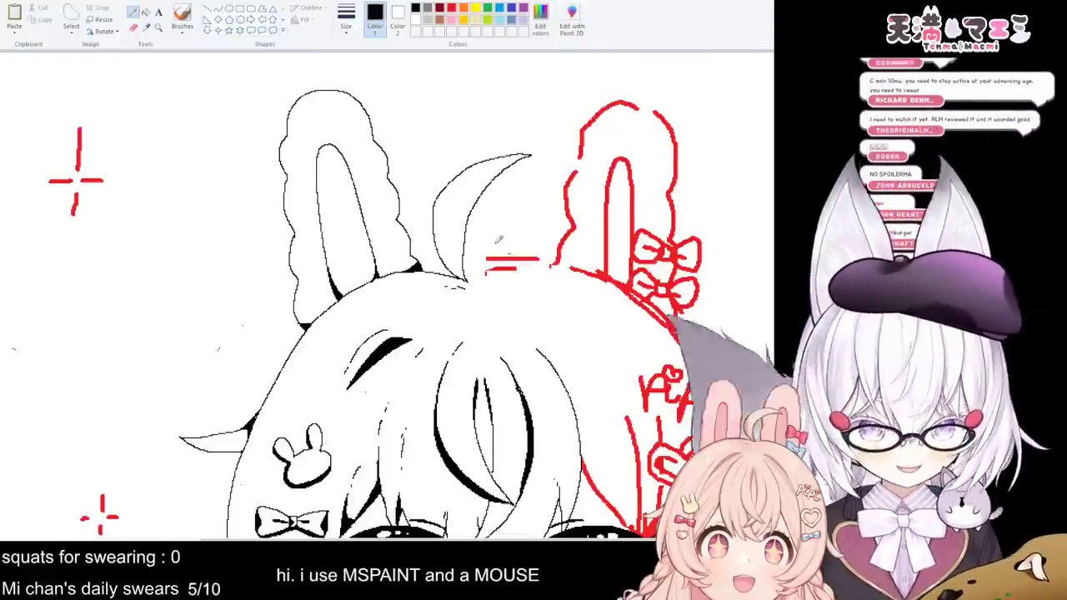
- Erase gaps in the upper outline of the bangs strand right of the centre lock, breaking it into short dashes
scroll(496, 242, down, 3)
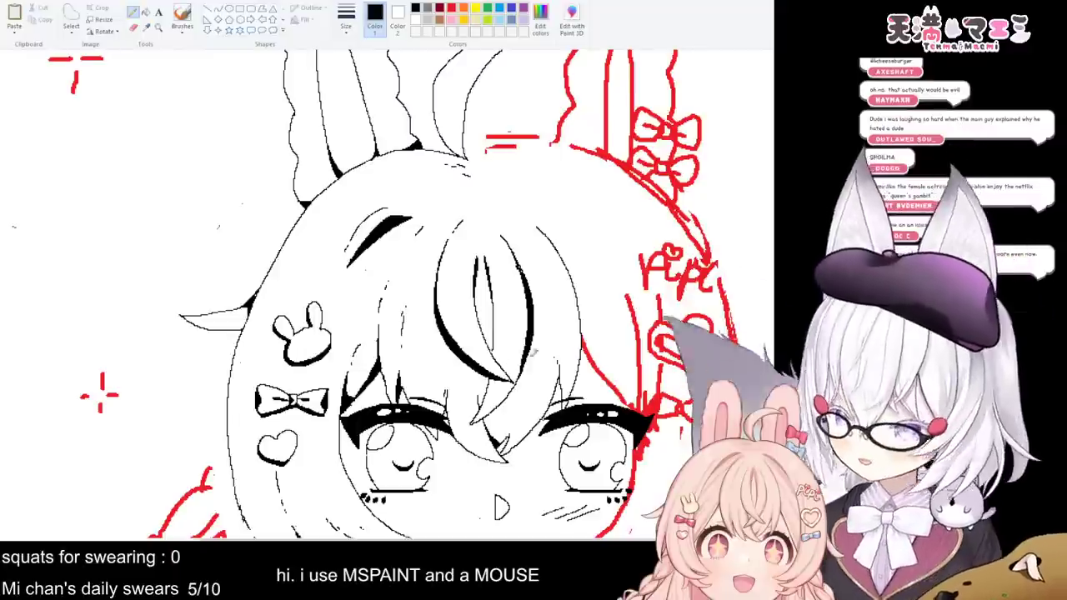
drag(542, 539, 565, 539)
scroll(570, 281, down, 2)
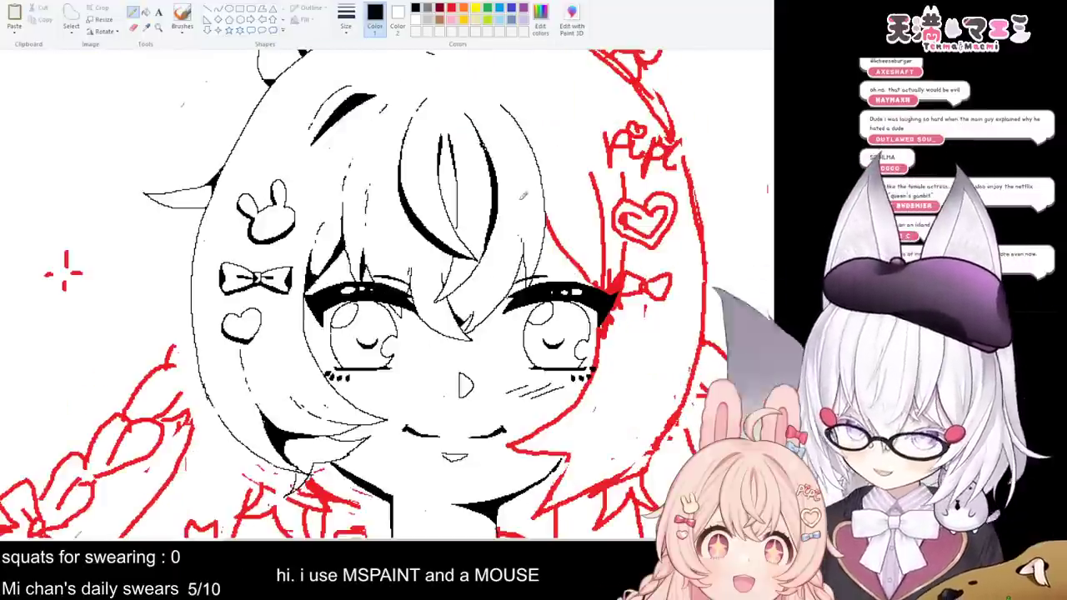
scroll(537, 220, up, 3)
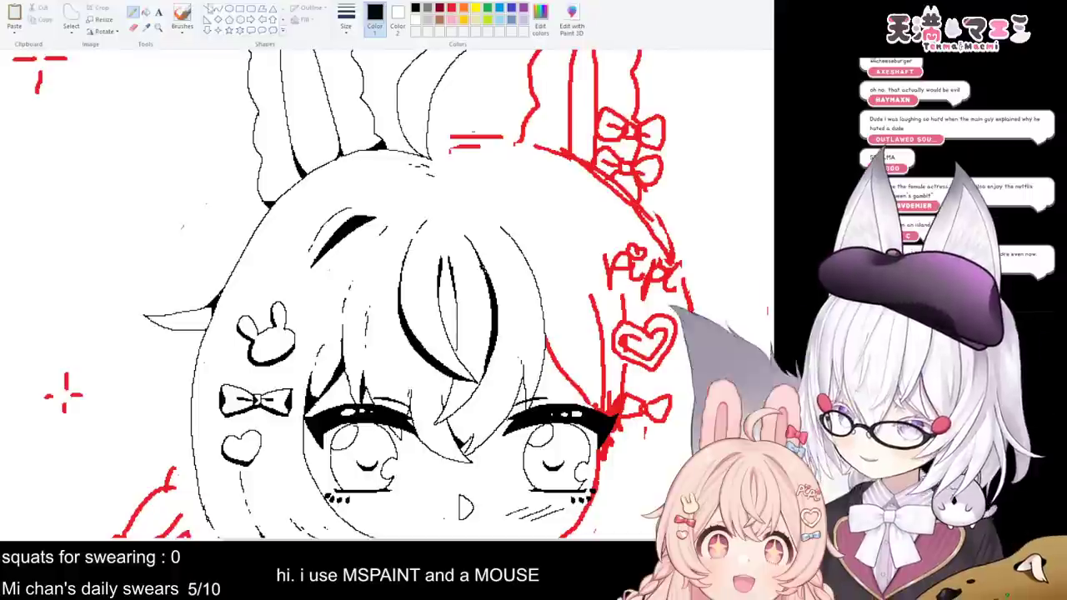
click(133, 27)
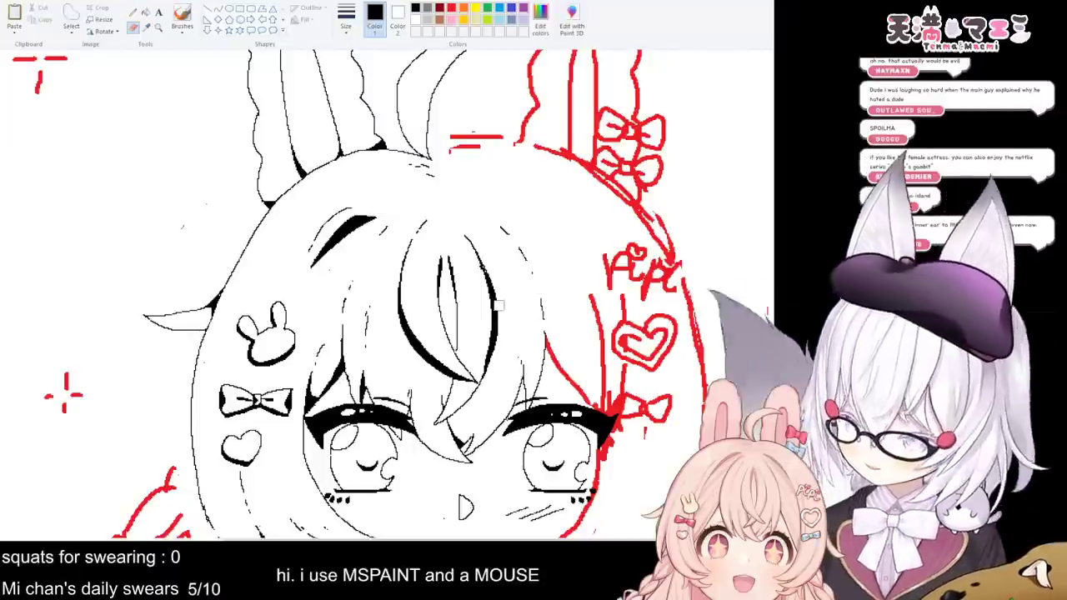
click(136, 13)
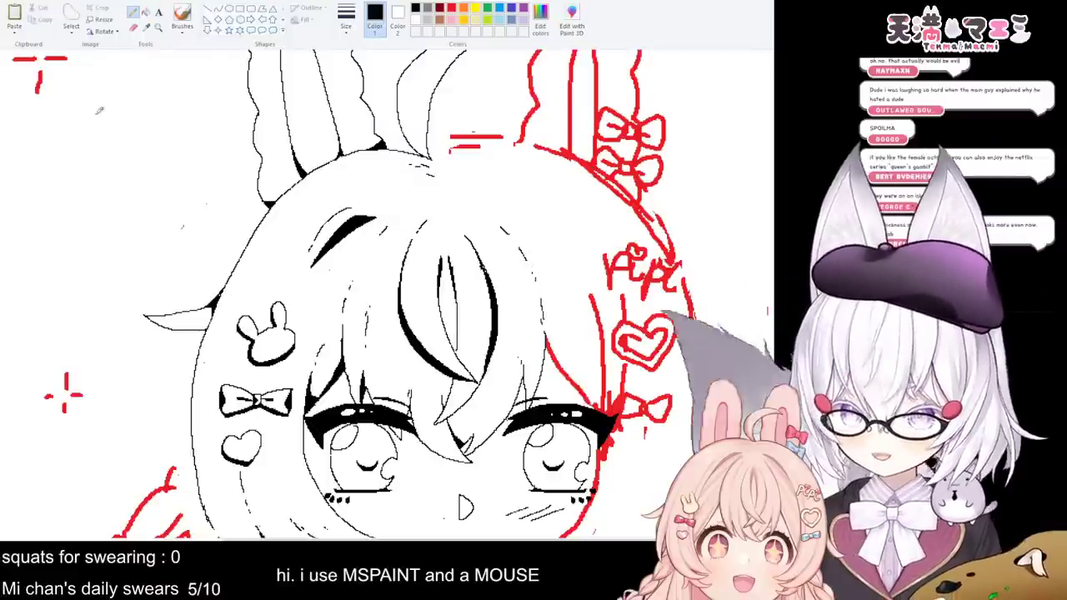
click(134, 27)
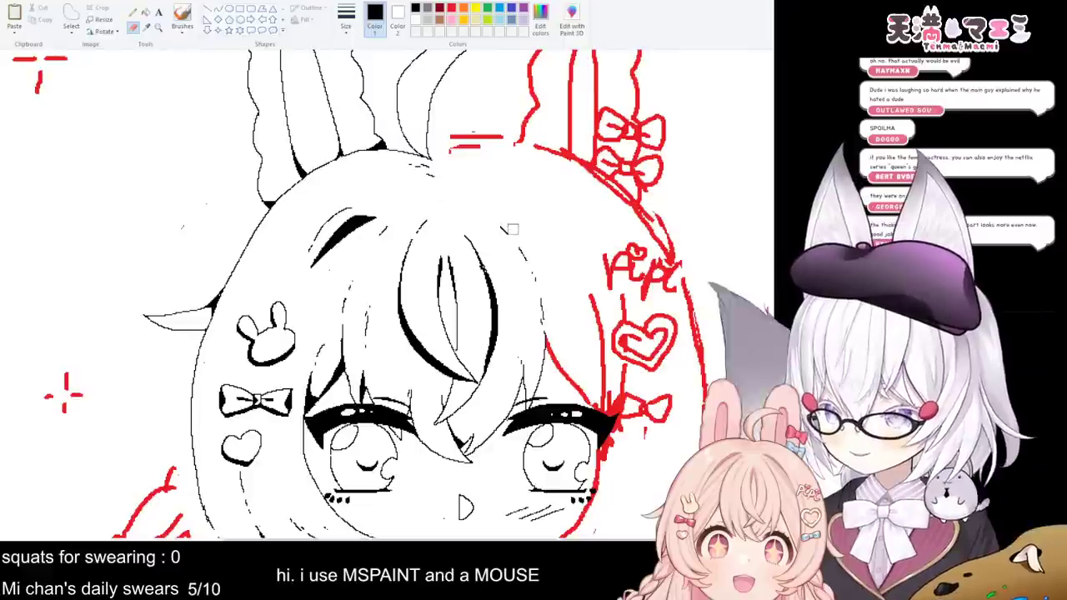
click(133, 12)
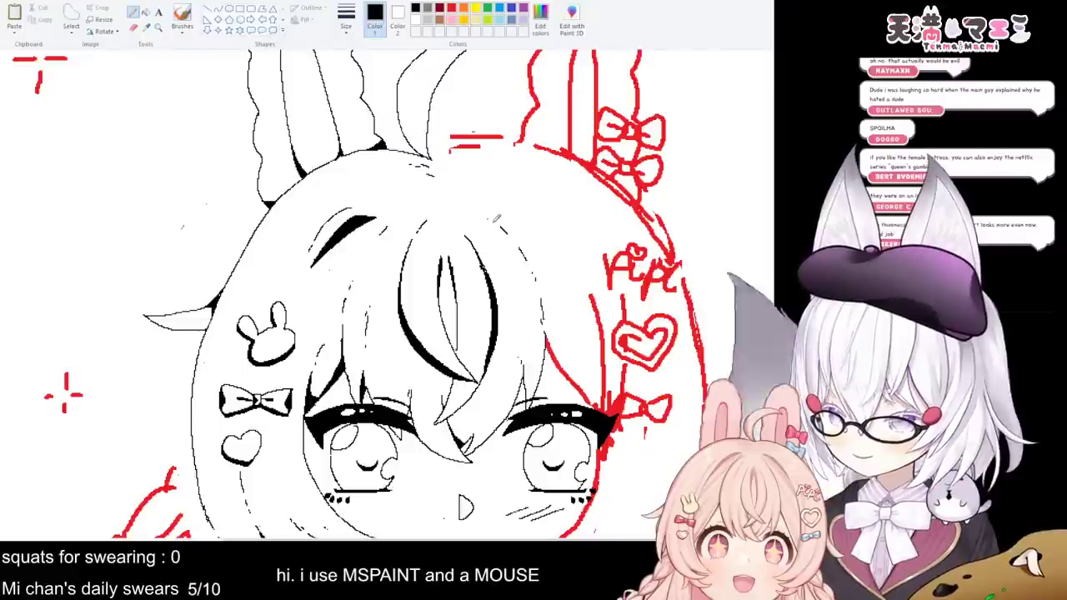
- Try to ink the top of the head in black from the base of the ahoge toward the right bunny ear
scroll(495, 193, down, 3)
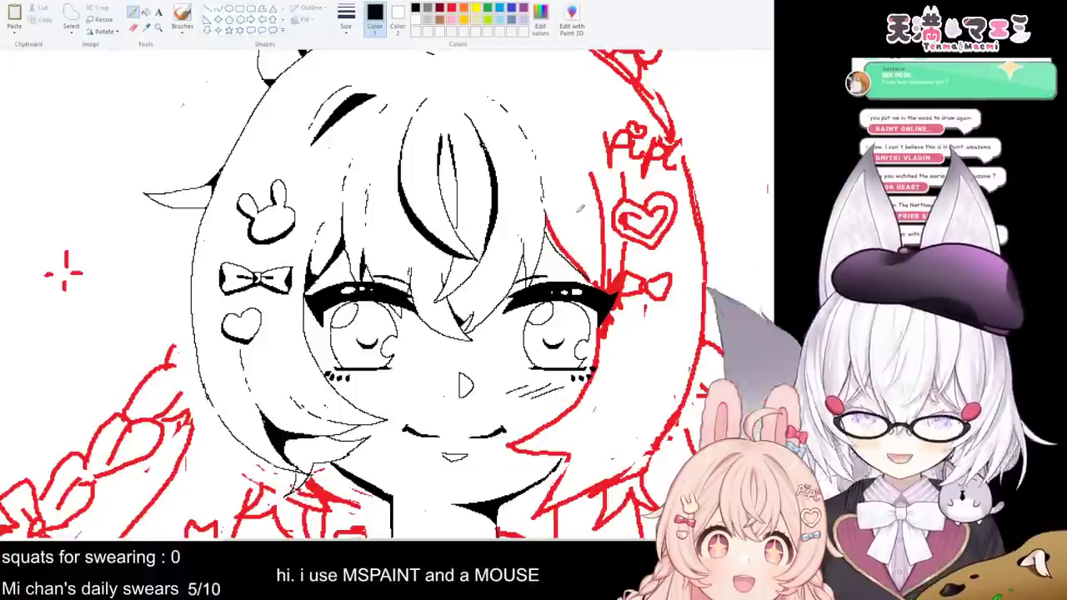
scroll(585, 218, down, 1)
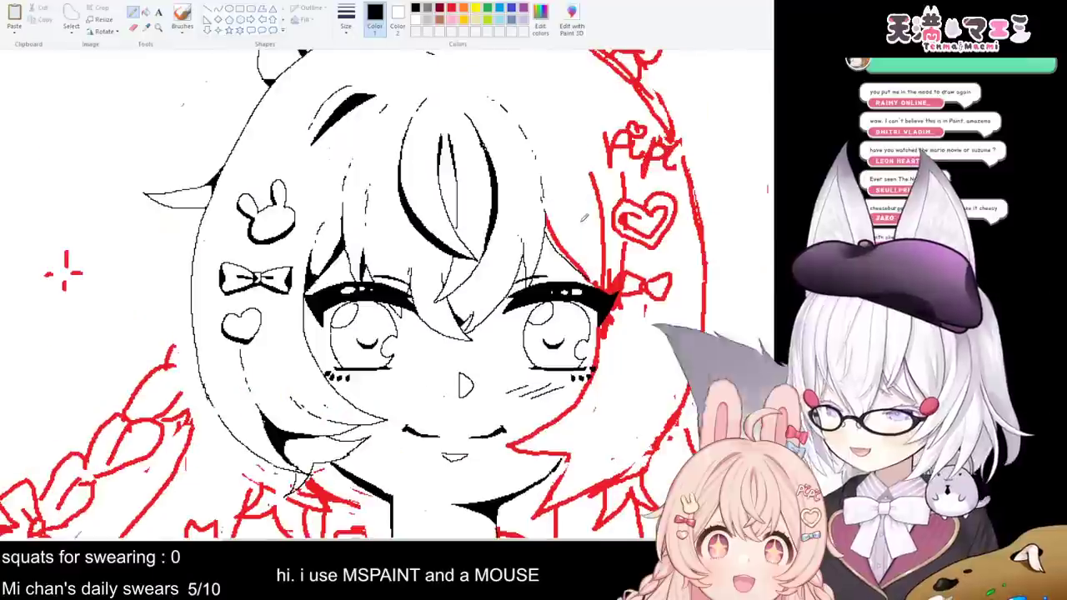
scroll(585, 216, up, 2)
drag(432, 157, 519, 157)
key(ctrl+z)
drag(438, 156, 528, 152)
key(ctrl+z)
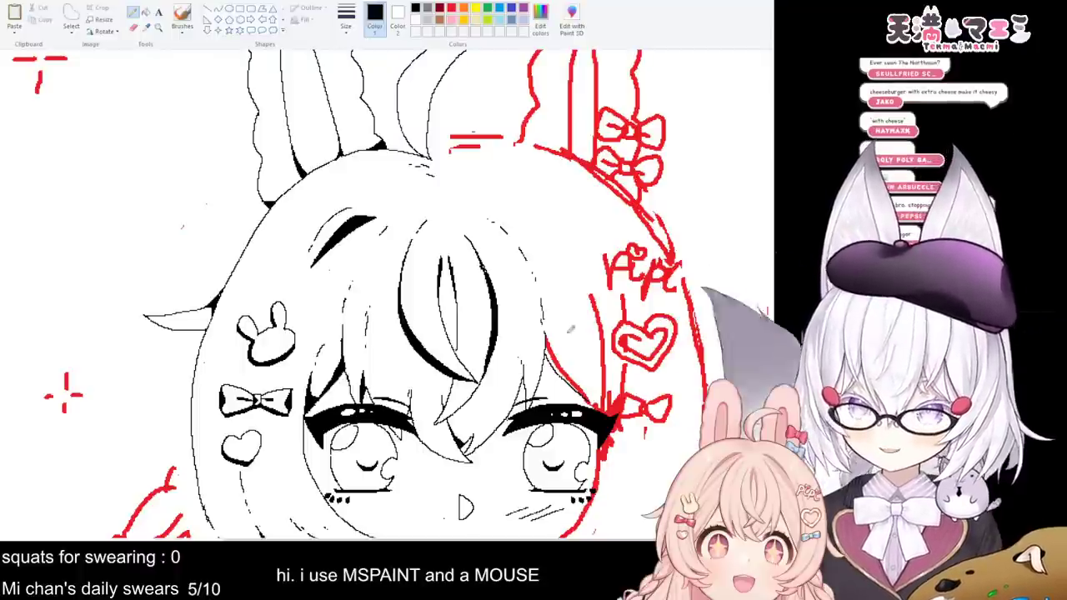
- Ink the inner edge of the right side hair in black, from the bangs past the outer eye corner down to the cheek
scroll(479, 202, down, 3)
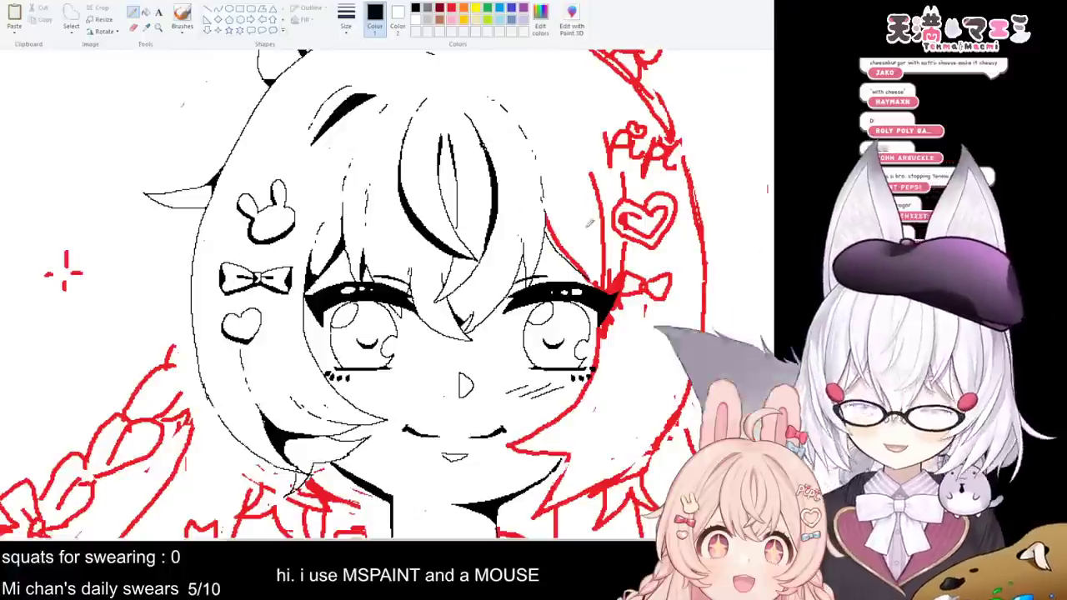
scroll(599, 262, down, 3)
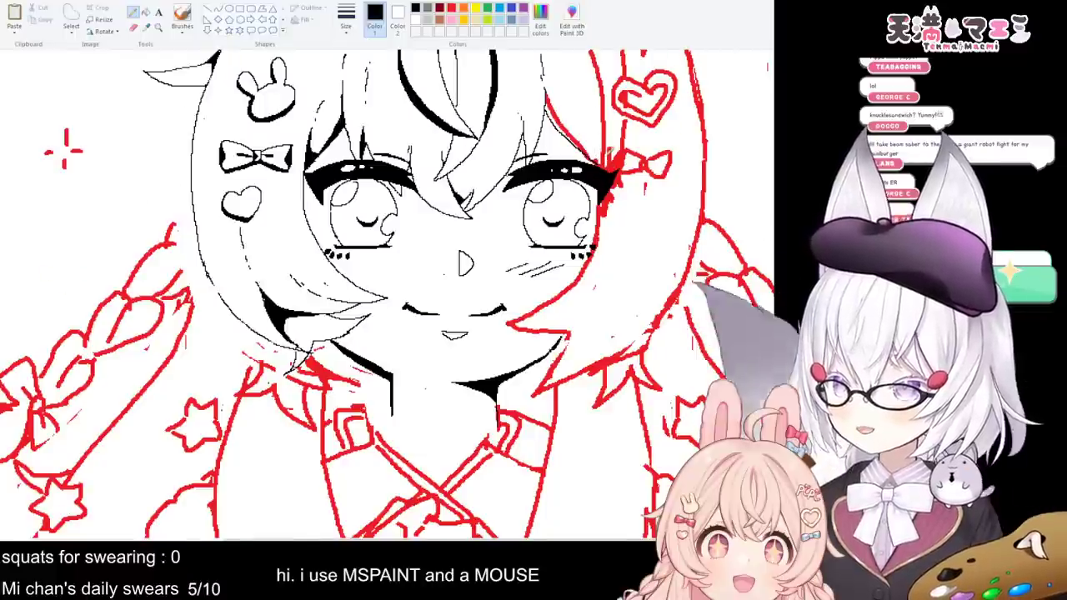
scroll(599, 139, up, 3)
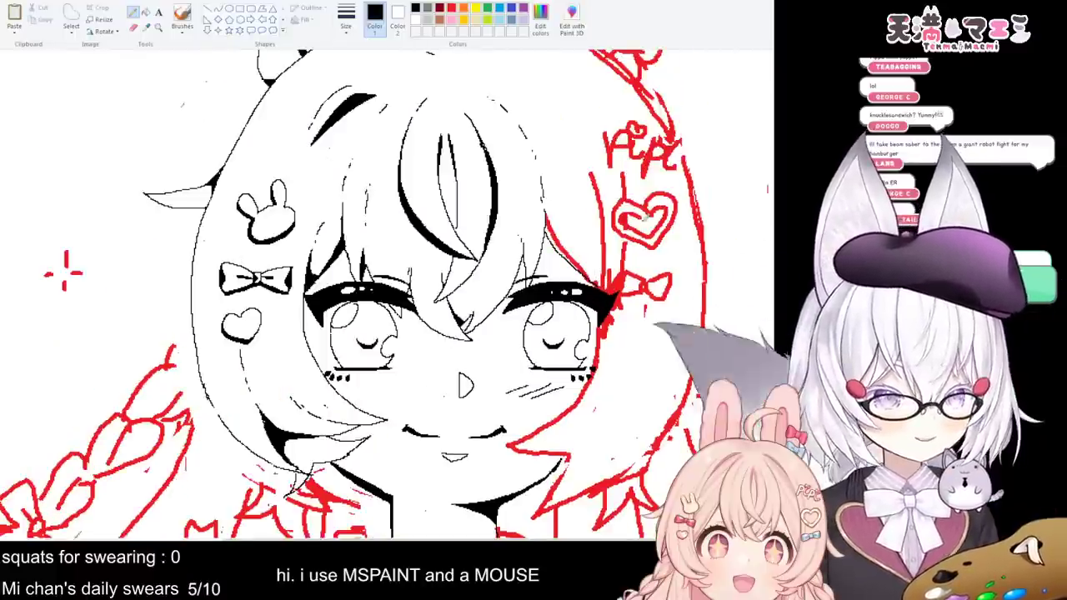
scroll(65, 271, up, 3)
scroll(65, 271, down, 3)
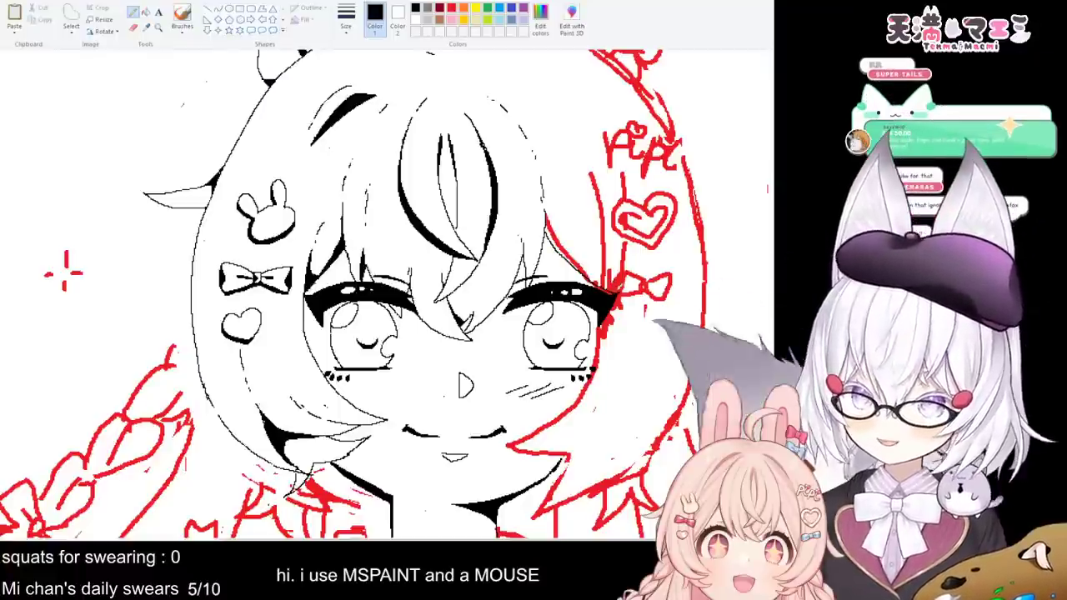
scroll(383, 292, up, 3)
scroll(383, 292, down, 3)
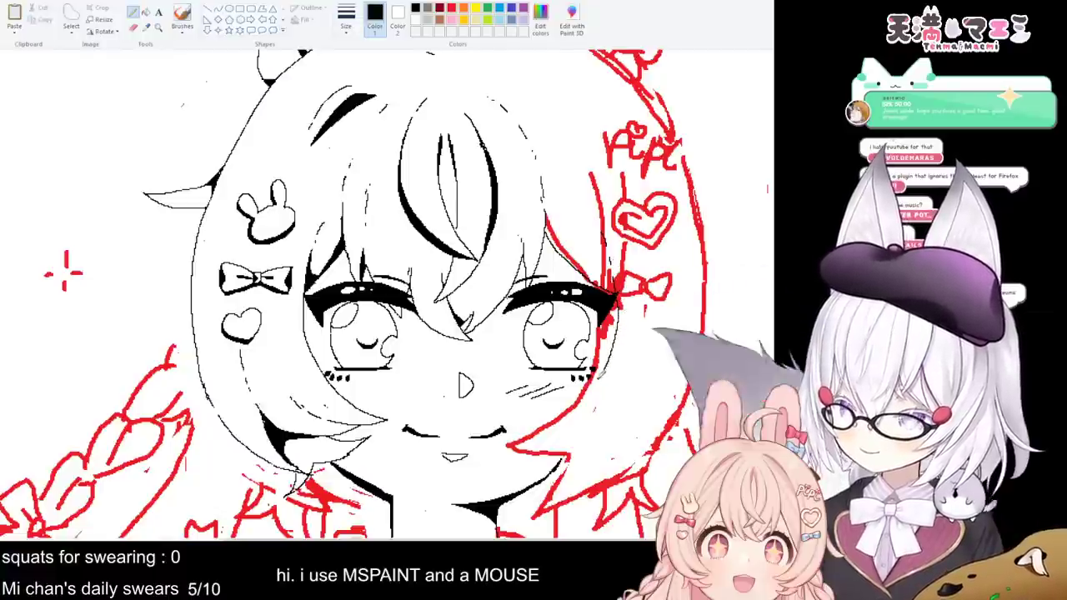
scroll(64, 271, down, 3)
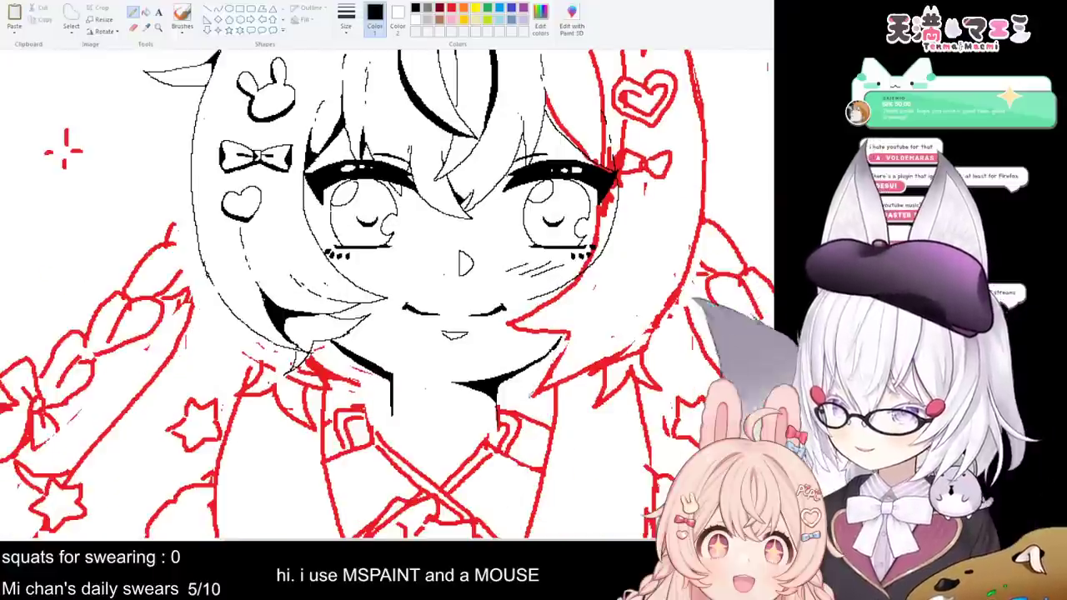
- Ink the pointed lower tips of the right side hair in black and add a dashed strand line above the outer eye corner
mouse_move(533, 298)
mouse_down()
mouse_move(589, 301)
mouse_move(542, 311)
mouse_move(588, 317)
mouse_up()
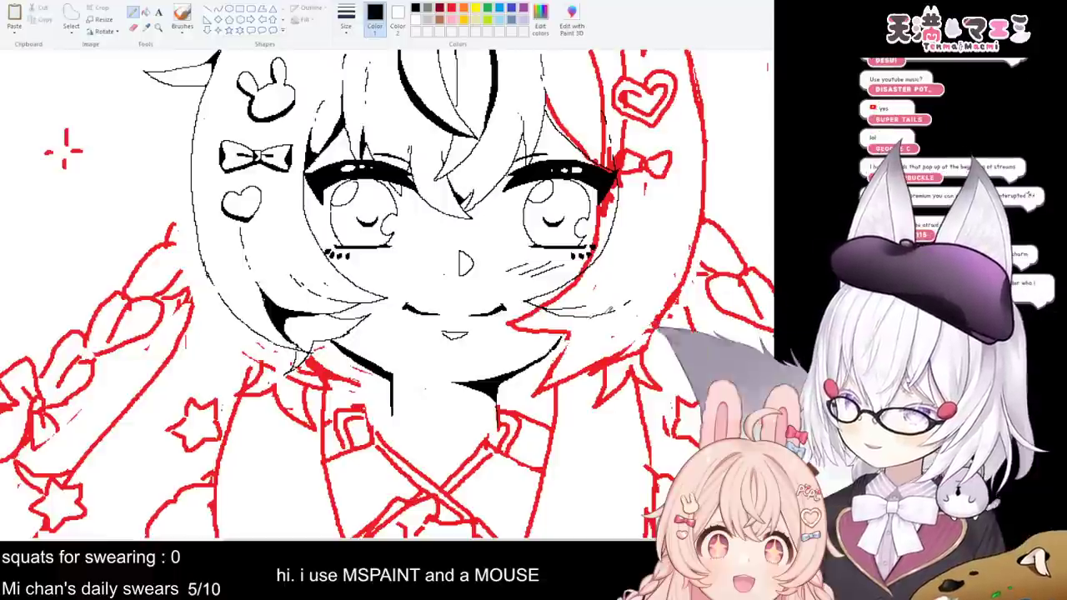
mouse_move(595, 314)
mouse_down()
mouse_move(610, 309)
mouse_move(564, 357)
mouse_move(611, 344)
mouse_move(691, 277)
mouse_up()
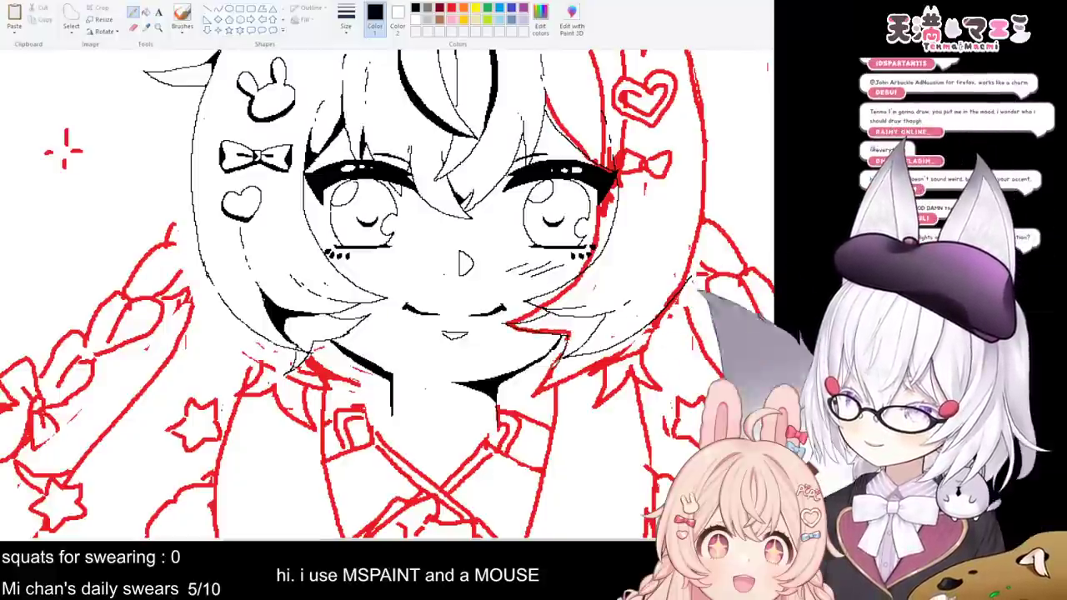
mouse_move(570, 334)
mouse_down()
mouse_move(570, 372)
mouse_move(585, 384)
mouse_up()
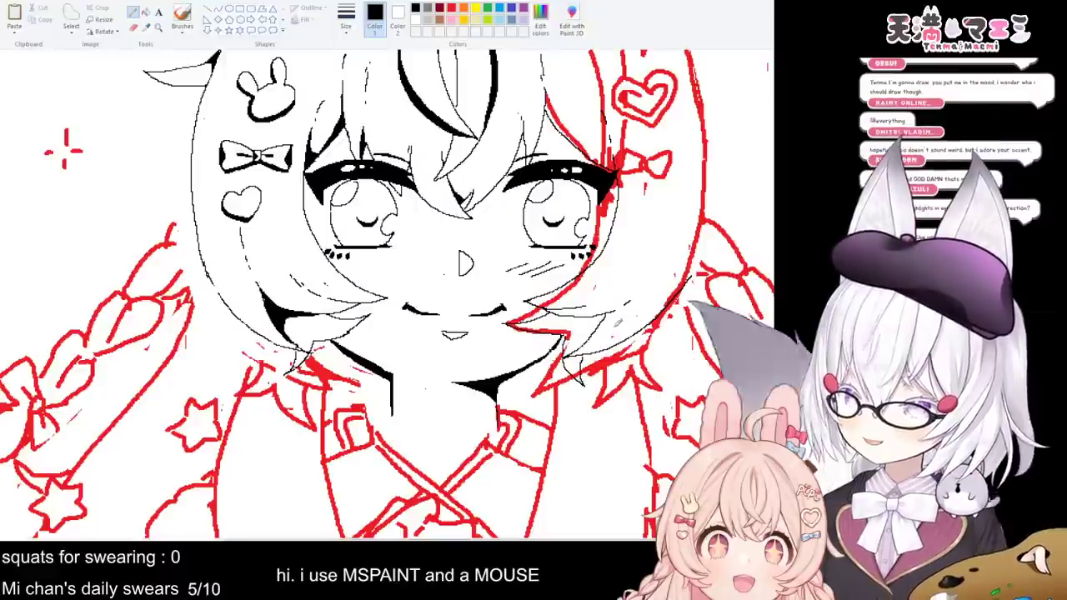
scroll(672, 337, up, 3)
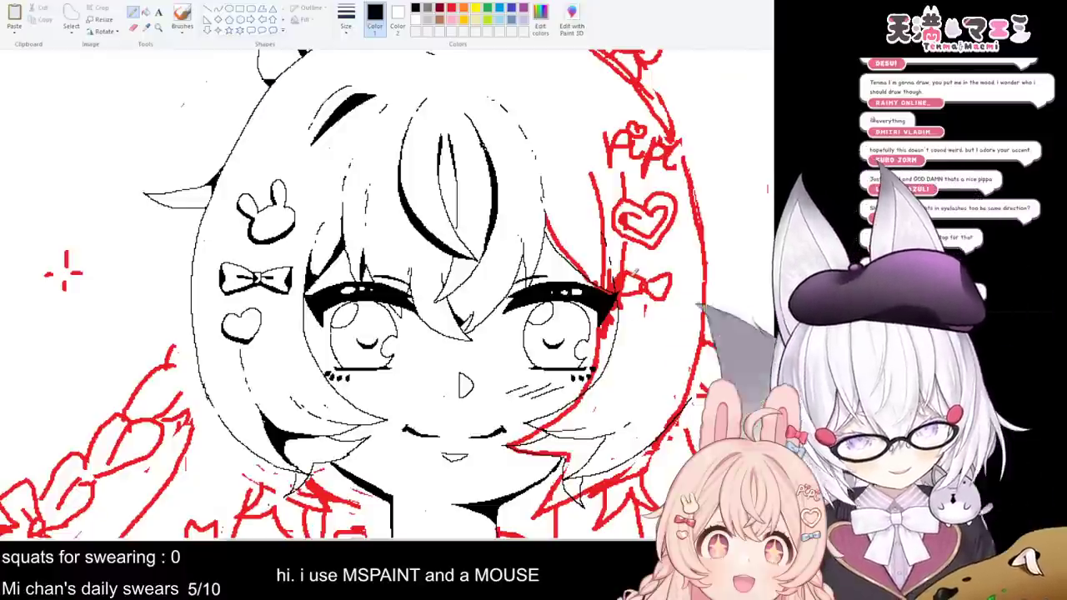
scroll(616, 312, up, 3)
scroll(612, 300, down, 3)
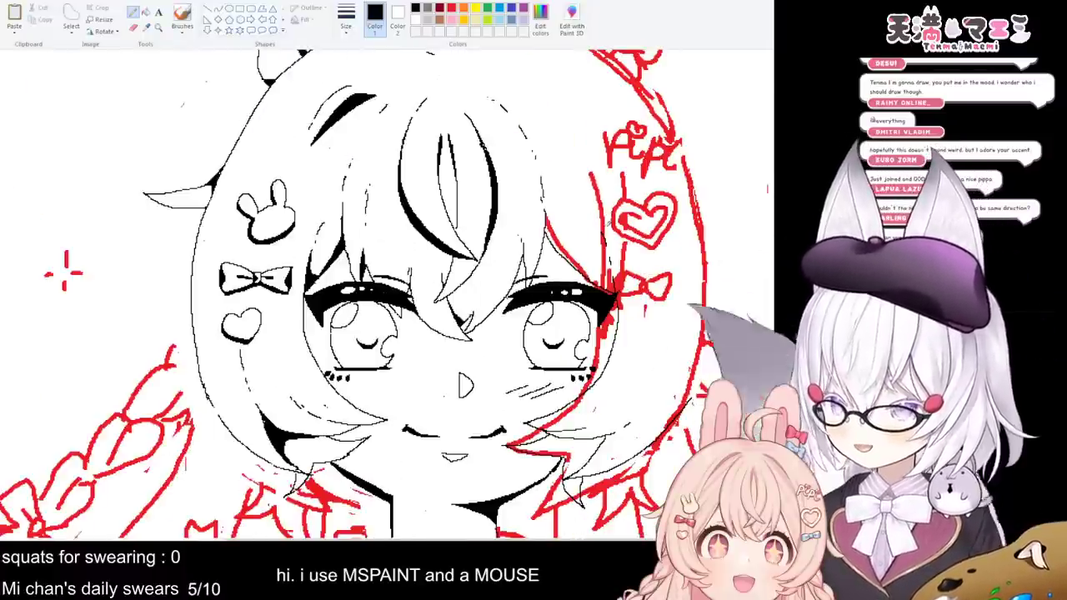
- Draw a curved shadow wedge at the top of the right bangs, fill it with black, and add fine dashes above it
scroll(593, 196, up, 3)
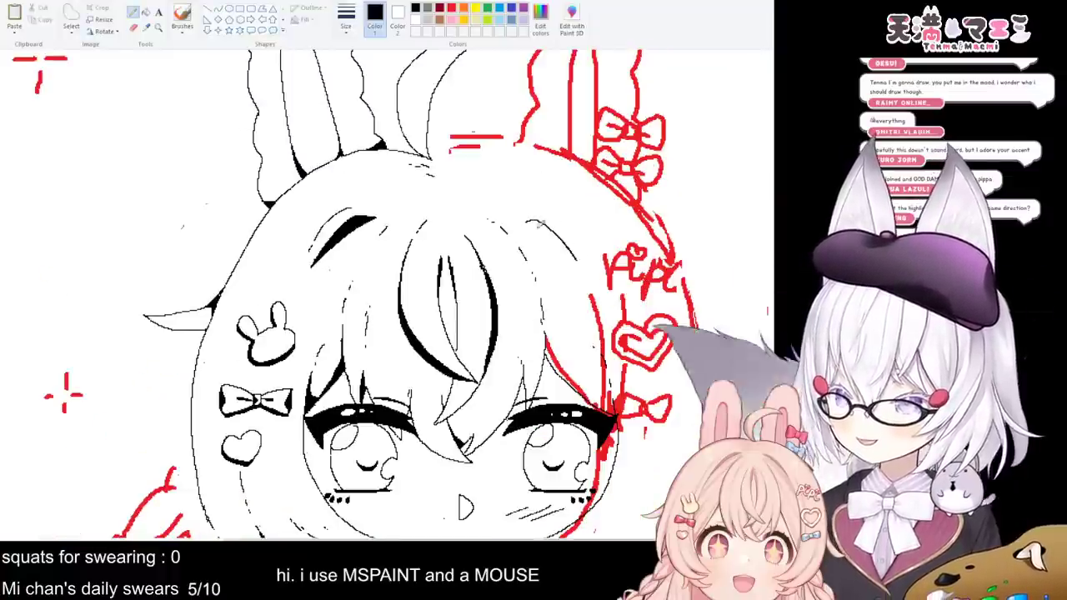
mouse_move(528, 222)
mouse_down()
mouse_move(577, 252)
mouse_move(523, 224)
mouse_up()
key(ctrl+z)
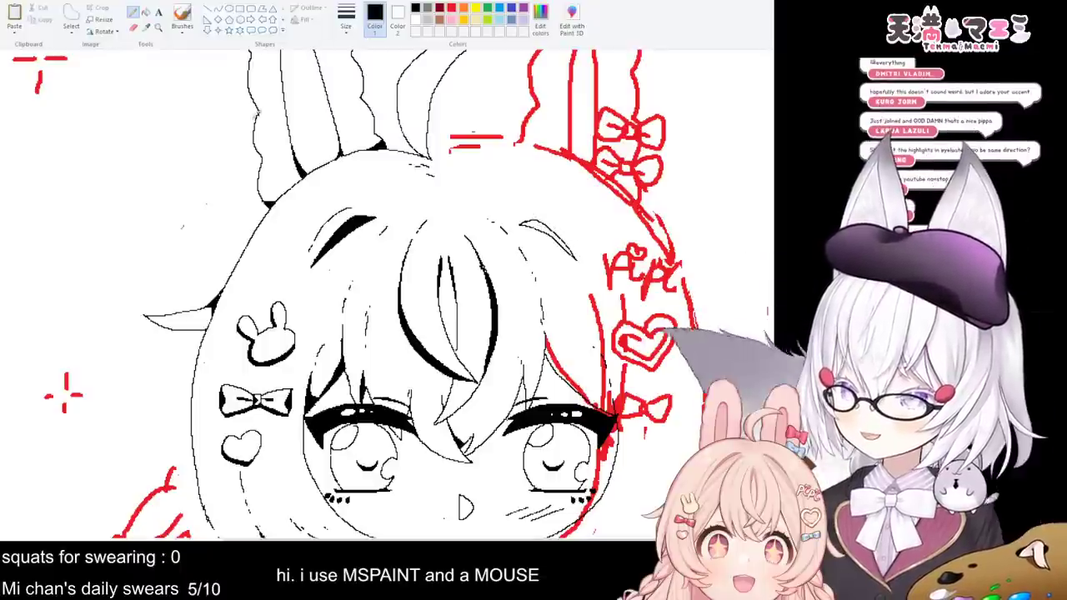
click(145, 12)
click(543, 222)
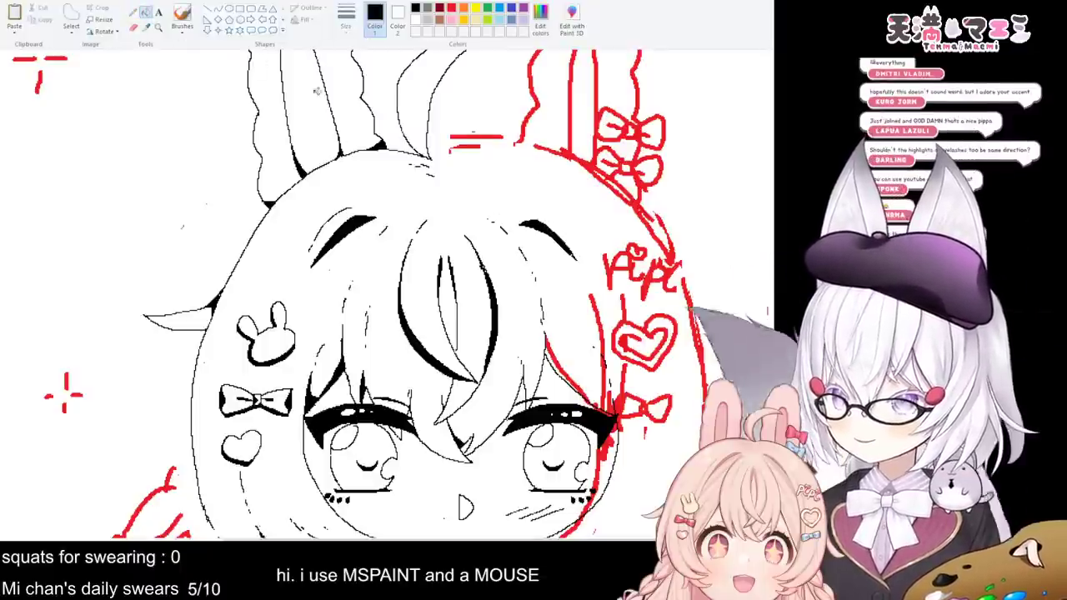
click(134, 12)
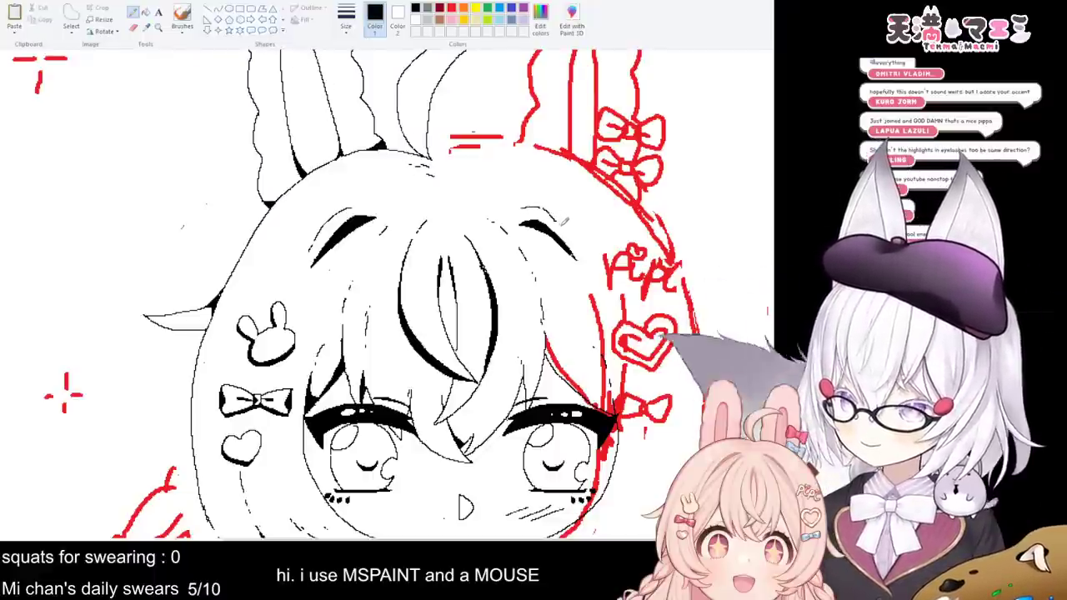
- Erase only the red sketch lines around the inked right bangs, outer eye corner, and inner edge and lower tips of the right side hair
scroll(575, 229, down, 3)
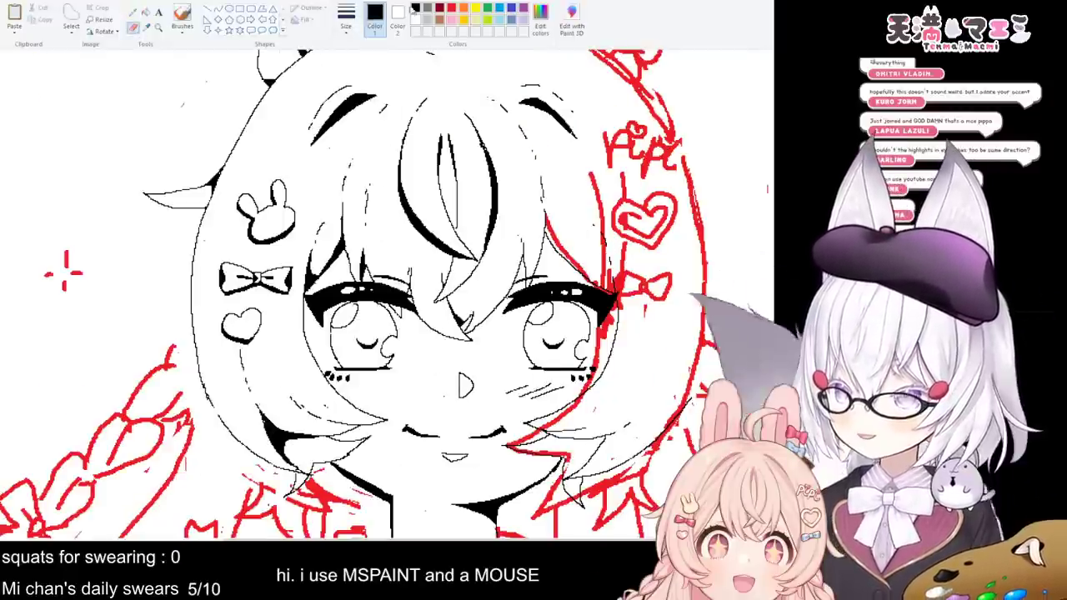
click(451, 9)
mouse_move(548, 230)
mouse_down()
mouse_move(594, 294)
mouse_move(593, 269)
mouse_move(606, 278)
mouse_move(604, 204)
mouse_move(599, 228)
mouse_move(579, 150)
mouse_move(623, 346)
mouse_move(622, 383)
mouse_move(589, 289)
mouse_move(589, 364)
mouse_move(555, 406)
mouse_move(582, 387)
mouse_up()
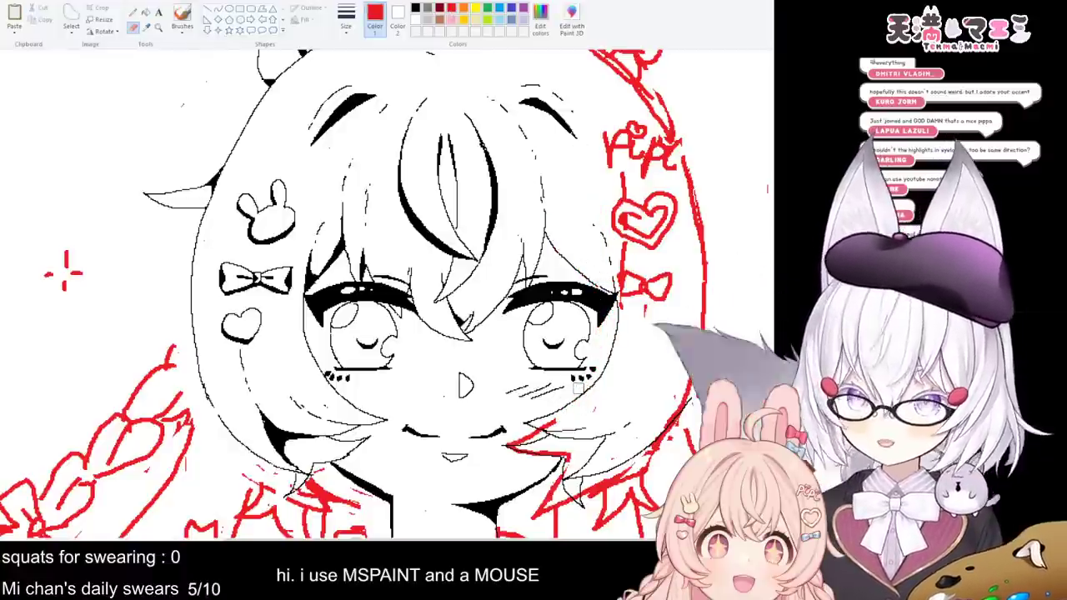
scroll(581, 383, down, 3)
mouse_move(554, 316)
mouse_down()
mouse_move(485, 342)
mouse_move(527, 333)
mouse_up()
mouse_move(575, 371)
mouse_down()
mouse_move(534, 379)
mouse_move(580, 366)
mouse_move(642, 323)
mouse_move(622, 340)
mouse_up()
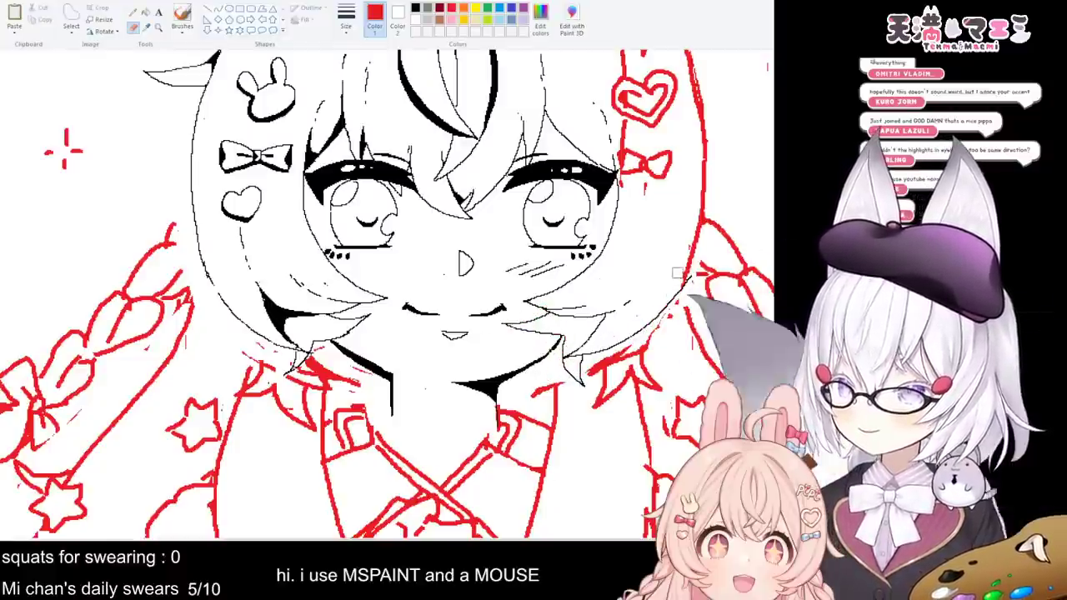
scroll(643, 255, up, 3)
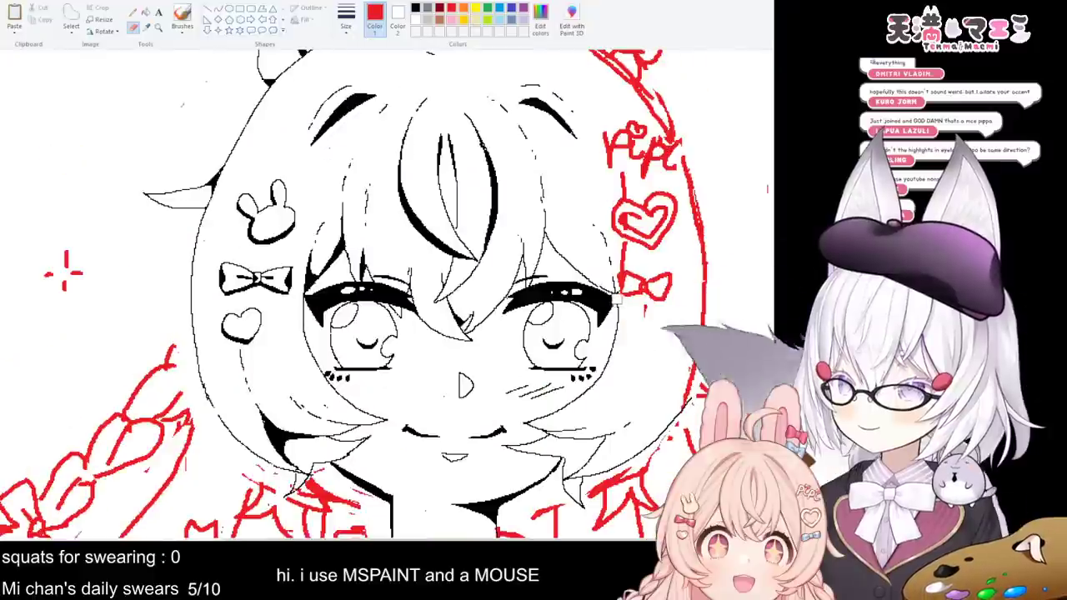
drag(622, 178, 622, 192)
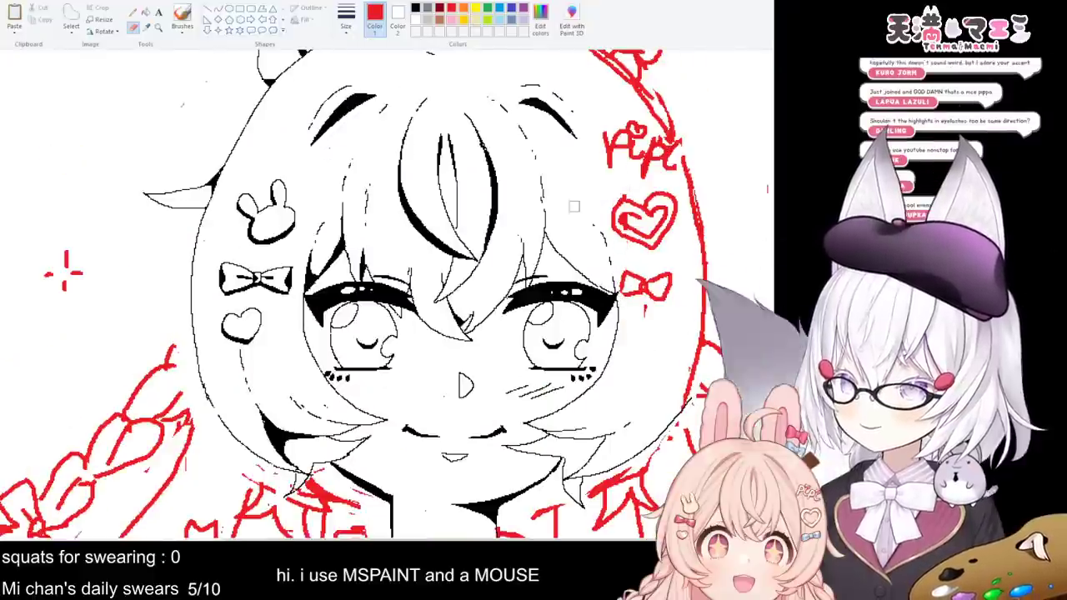
- Draw shadow wedges along the right bangs strand and above the outer eye corner, and fill them with black
scroll(591, 225, down, 3)
scroll(532, 254, up, 3)
scroll(531, 255, up, 3)
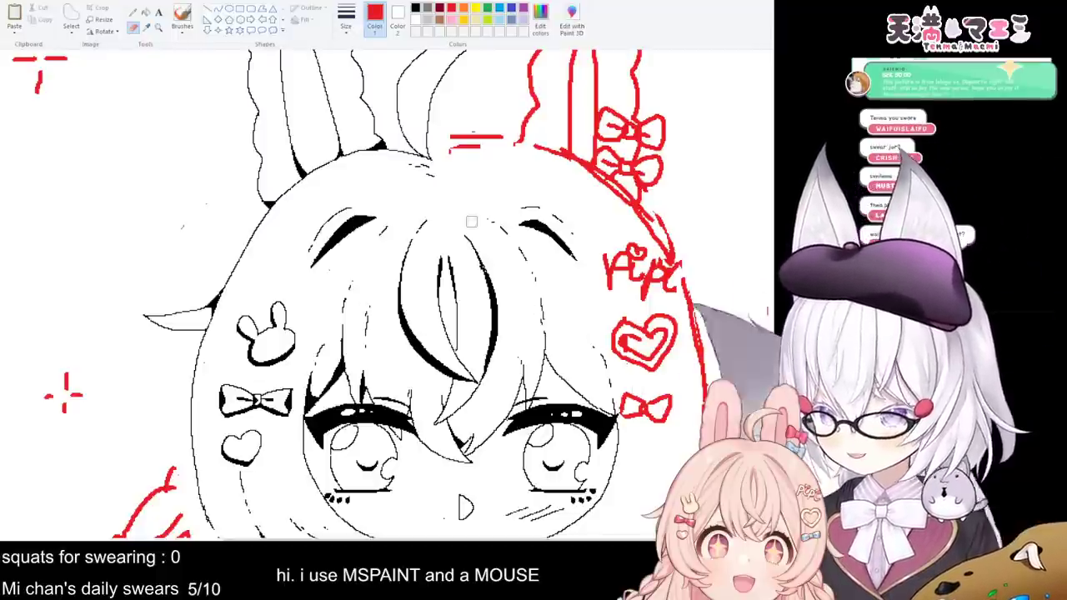
click(133, 12)
click(415, 7)
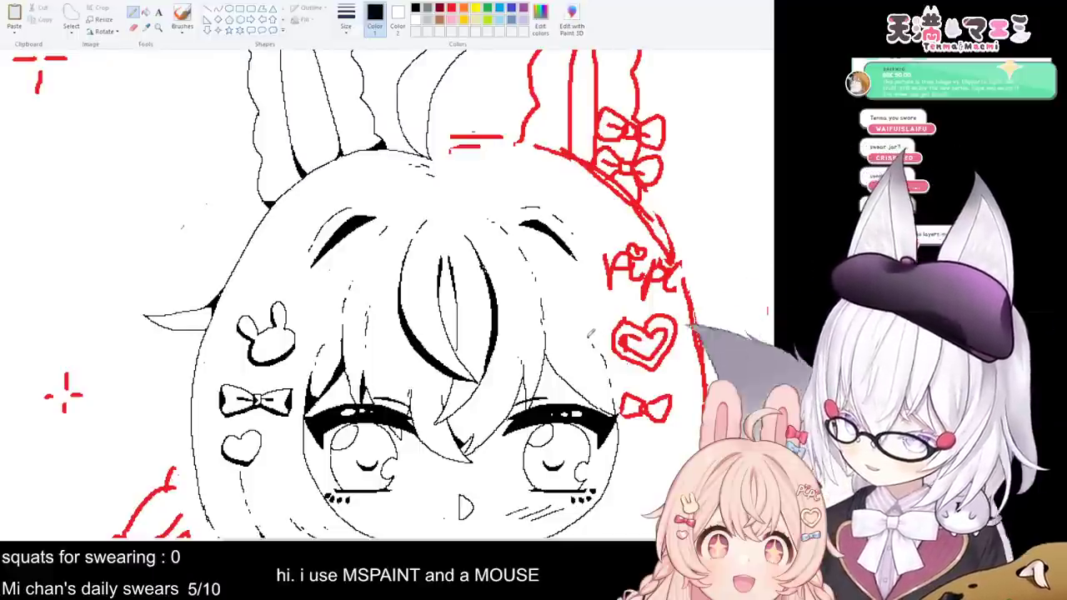
scroll(594, 342, down, 3)
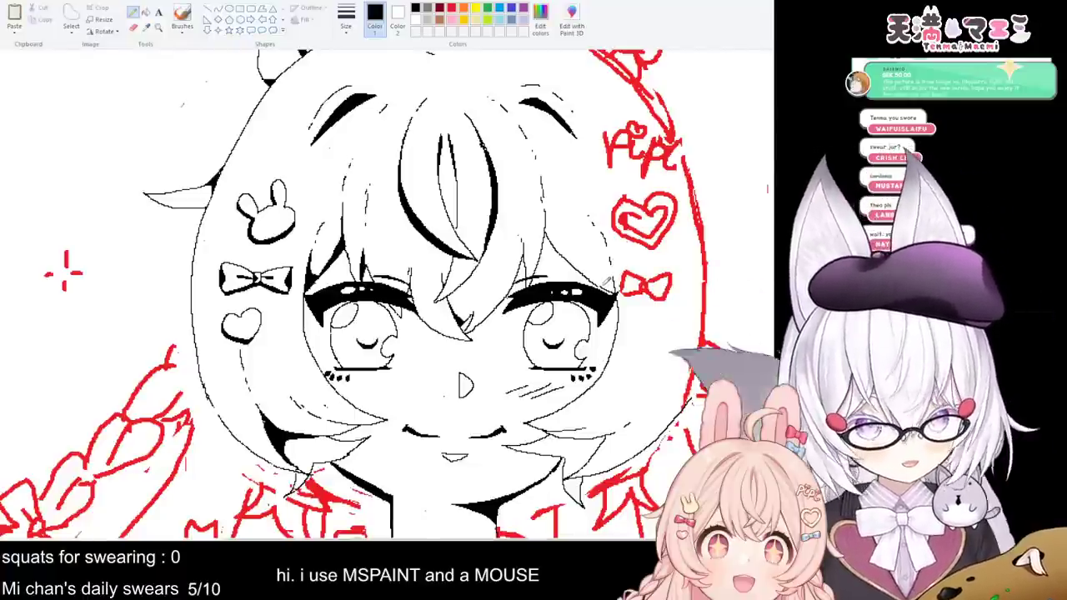
scroll(553, 215, up, 3)
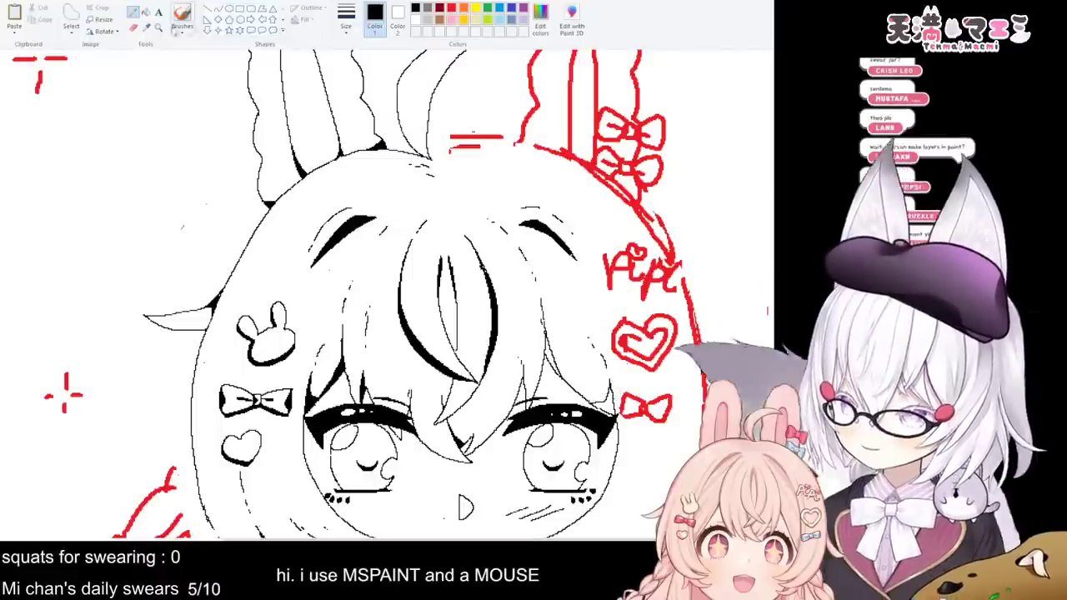
click(146, 14)
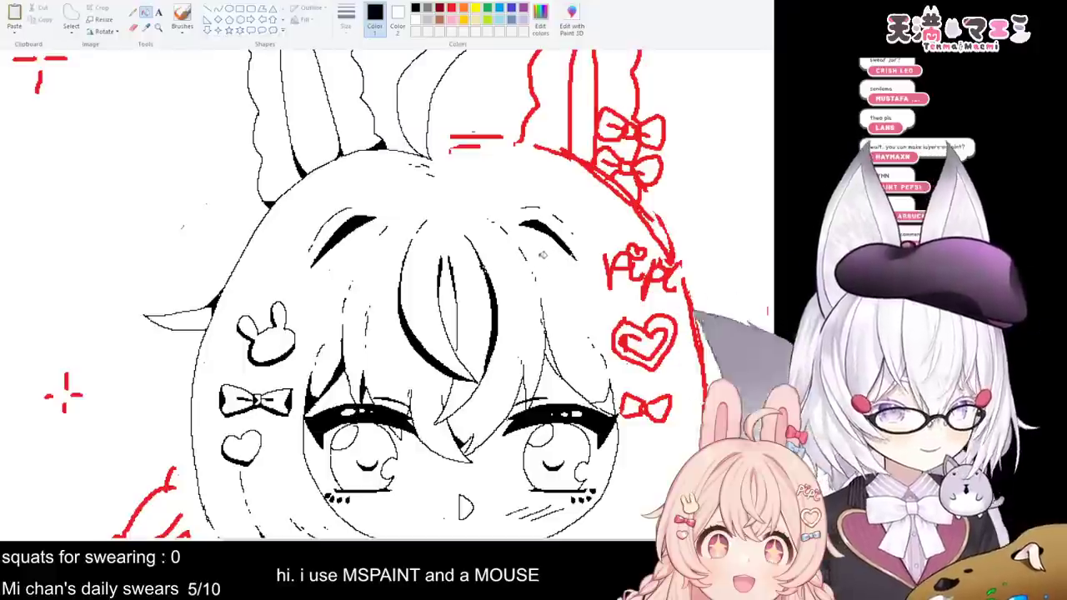
scroll(542, 254, down, 3)
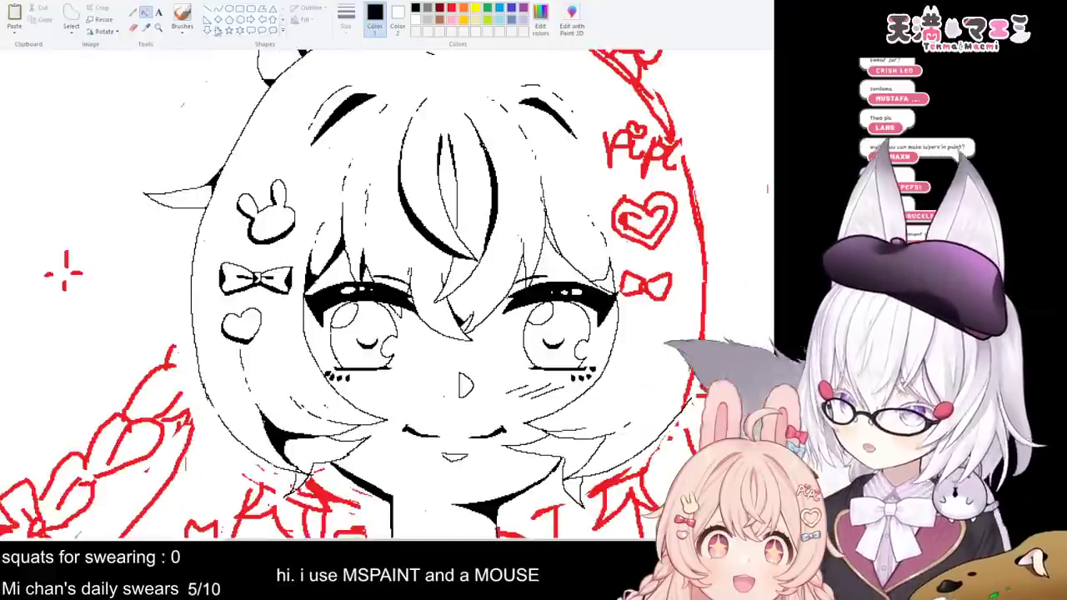
click(134, 13)
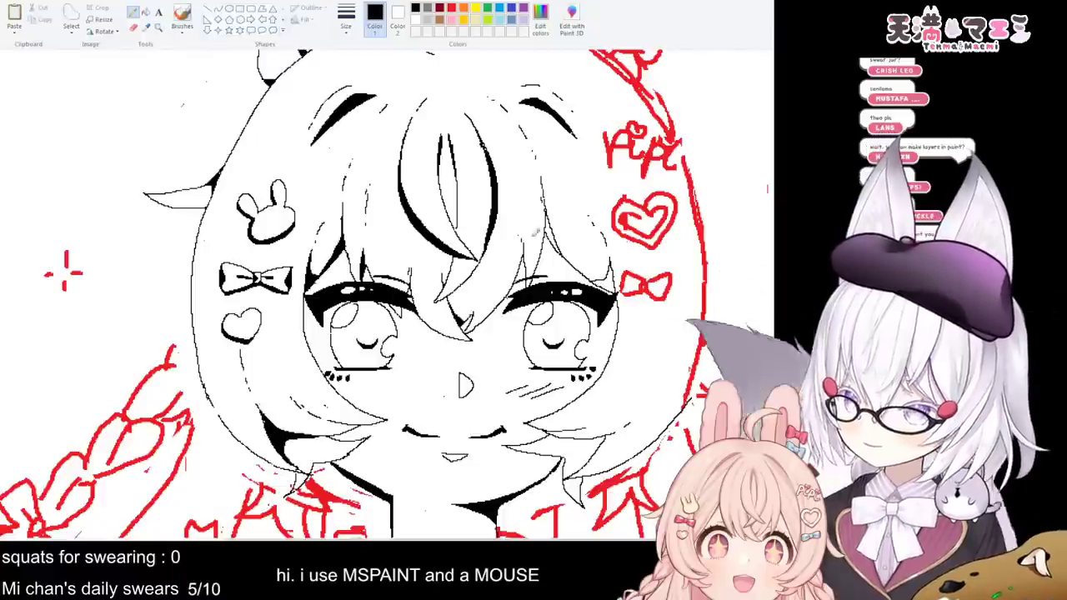
click(146, 13)
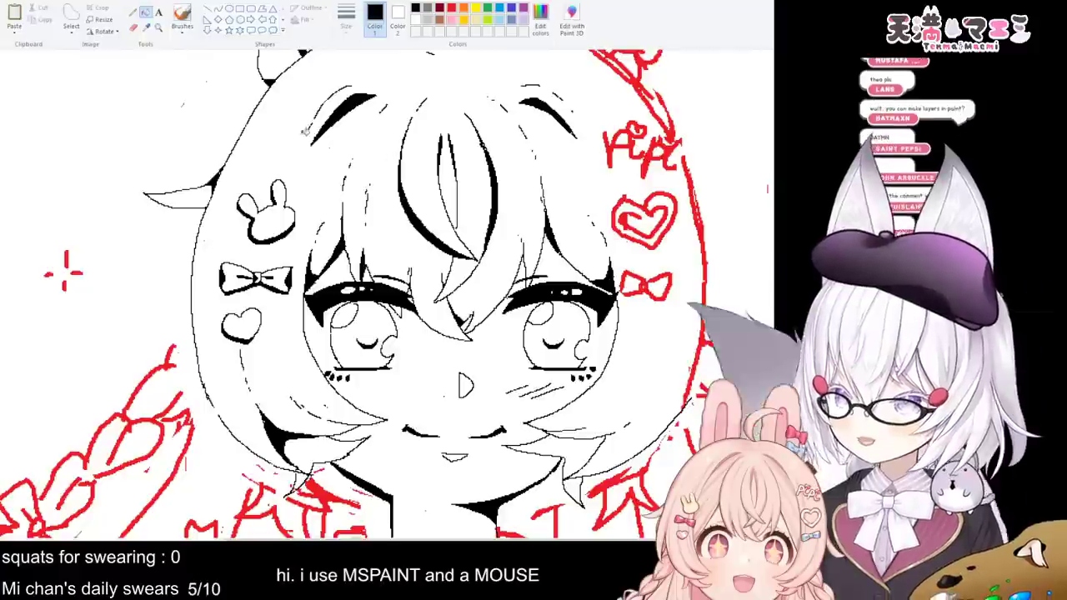
- Draw a shadow wedge between the lower tips of the right side hair, fill it with black, and add short strand dashes nearby
click(133, 12)
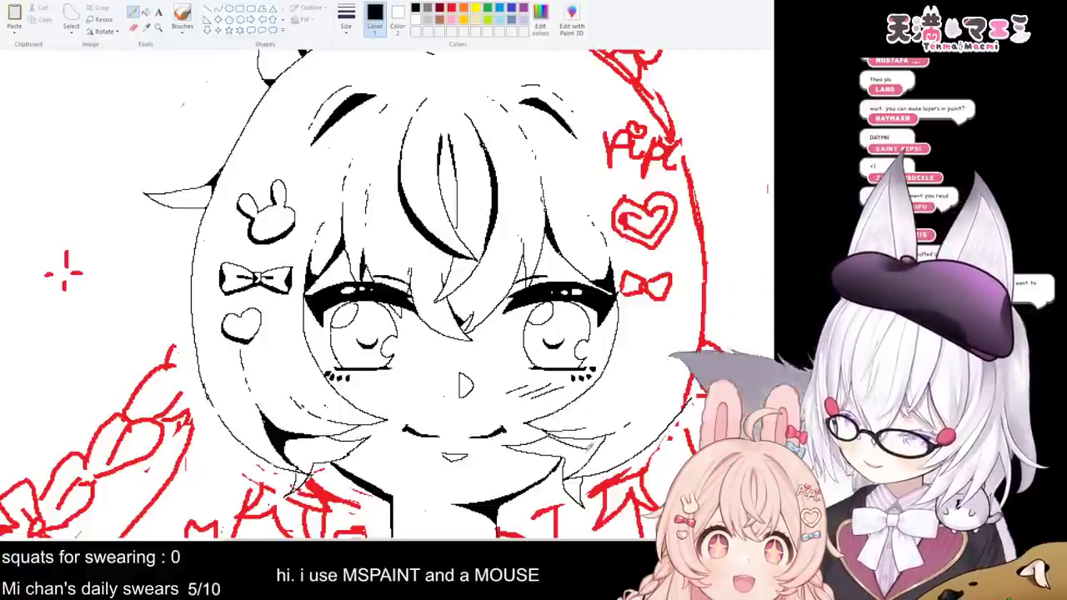
click(146, 12)
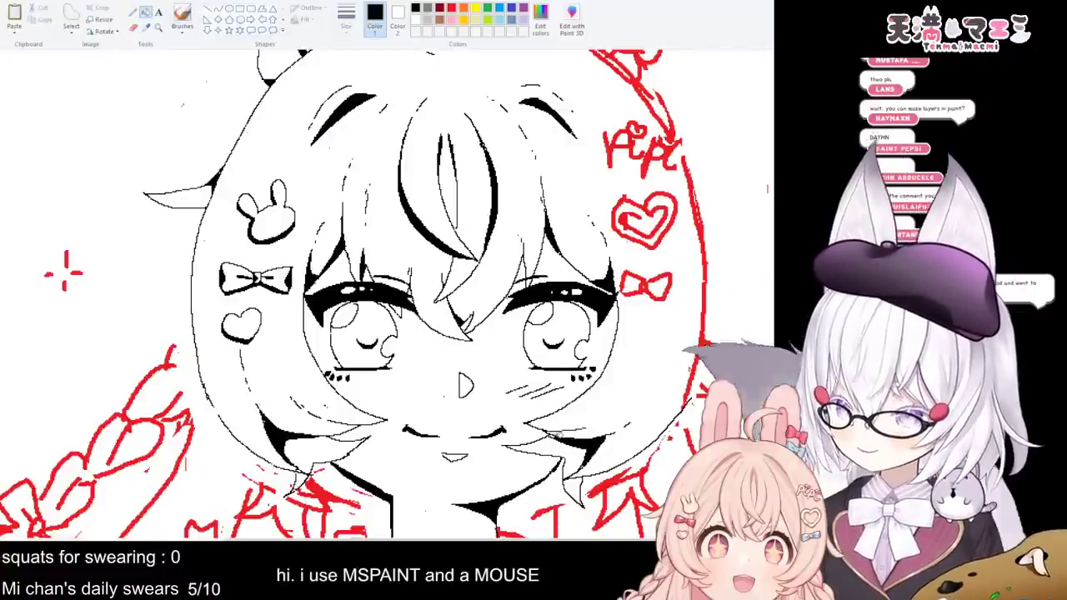
click(133, 10)
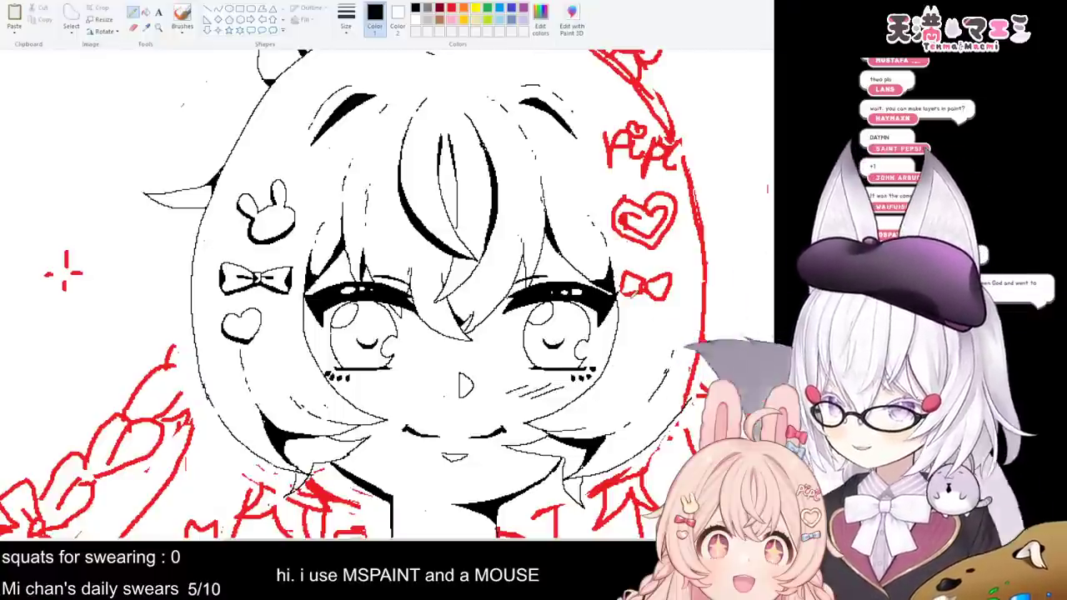
- Ink the outer head contour in black from beside the ahoge around the right side down to the side hair
scroll(634, 294, up, 3)
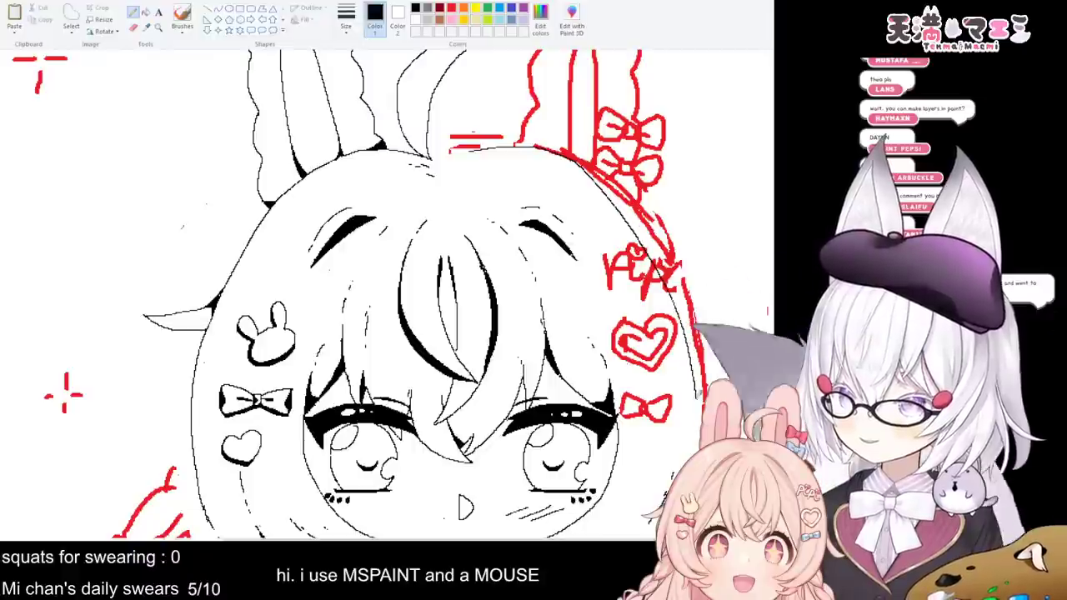
scroll(375, 292, down, 3)
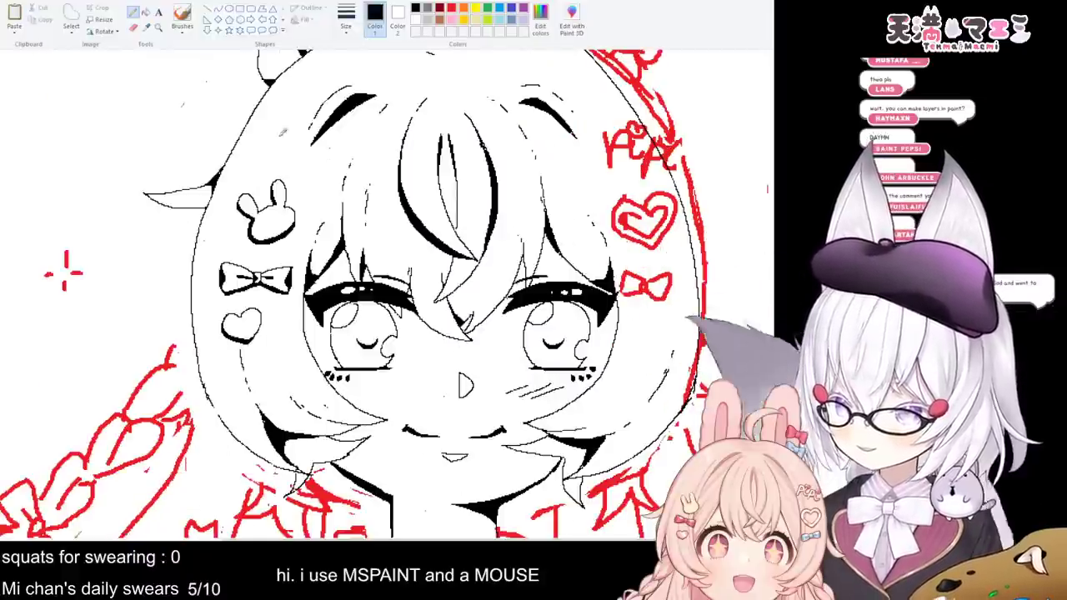
- Erase only the red sketch lines along the newly inked top of the head and outer contour of the right side hair
click(134, 28)
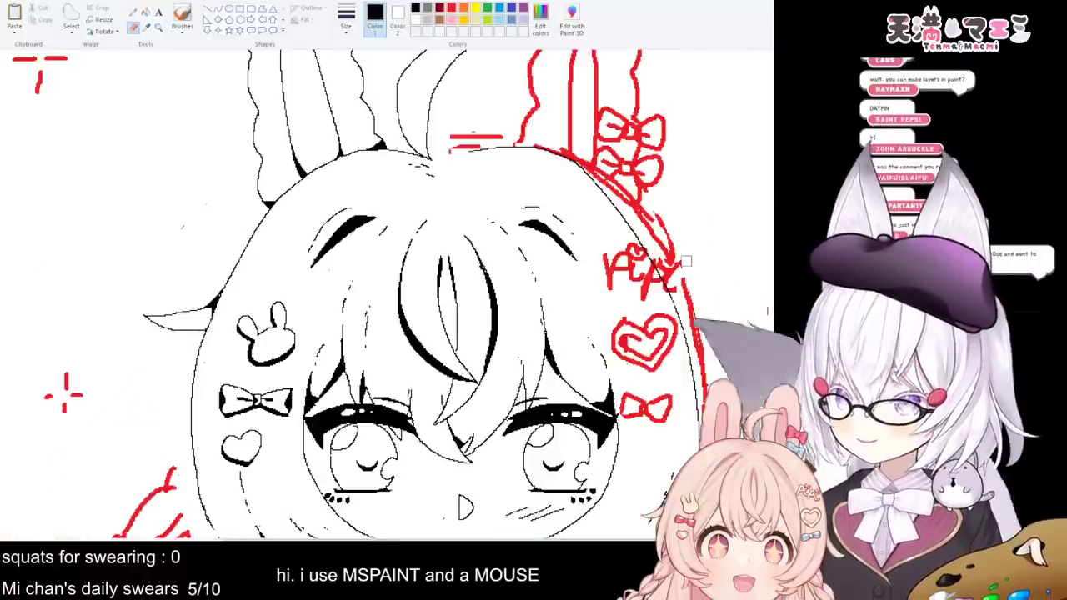
scroll(686, 261, up, 3)
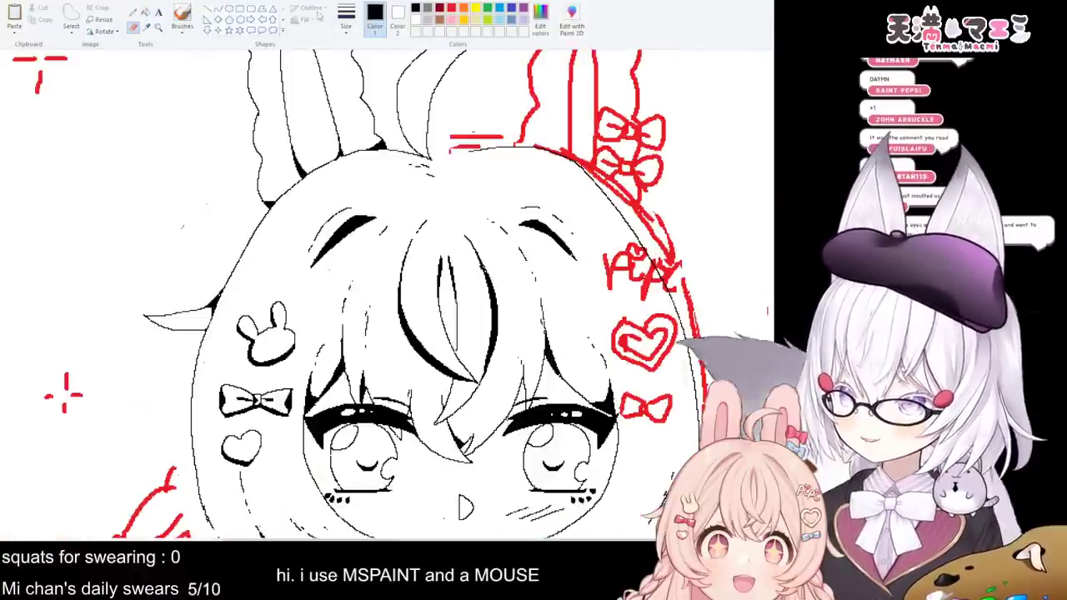
click(451, 8)
mouse_move(500, 137)
mouse_down()
mouse_move(453, 150)
mouse_move(512, 134)
mouse_move(454, 147)
mouse_up()
mouse_move(524, 152)
mouse_down()
mouse_move(556, 150)
mouse_move(587, 170)
mouse_move(630, 203)
mouse_move(677, 266)
mouse_move(651, 224)
mouse_move(660, 214)
mouse_move(692, 343)
mouse_up()
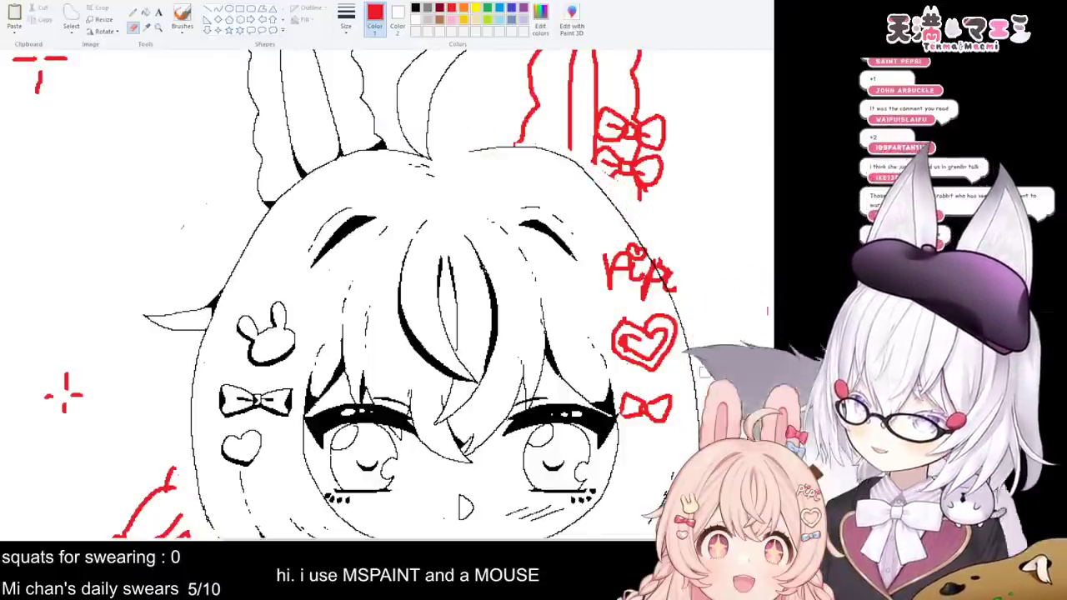
scroll(677, 317, down, 3)
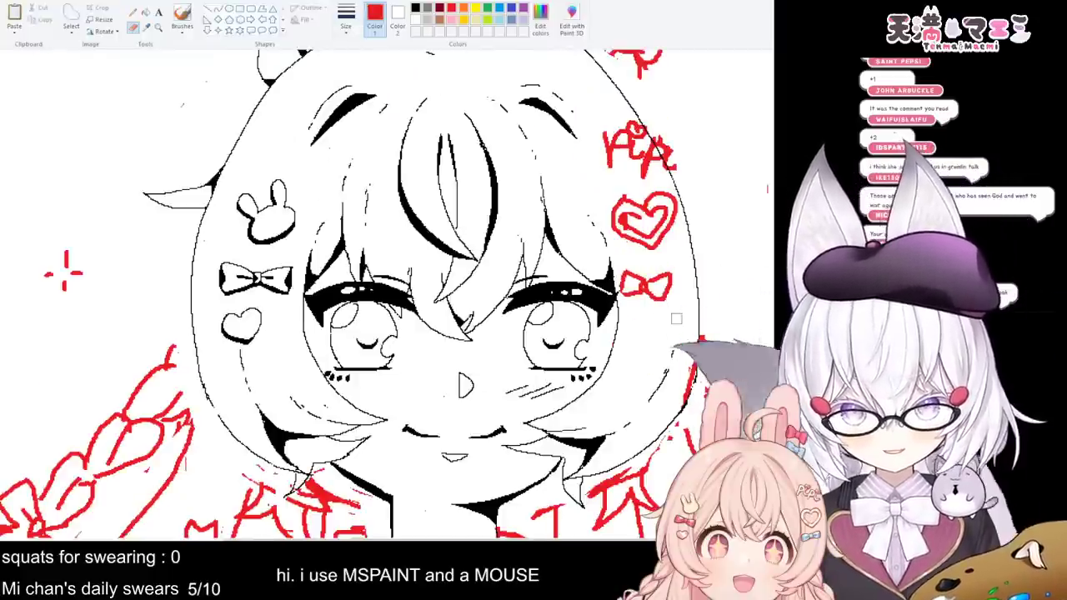
scroll(677, 318, up, 3)
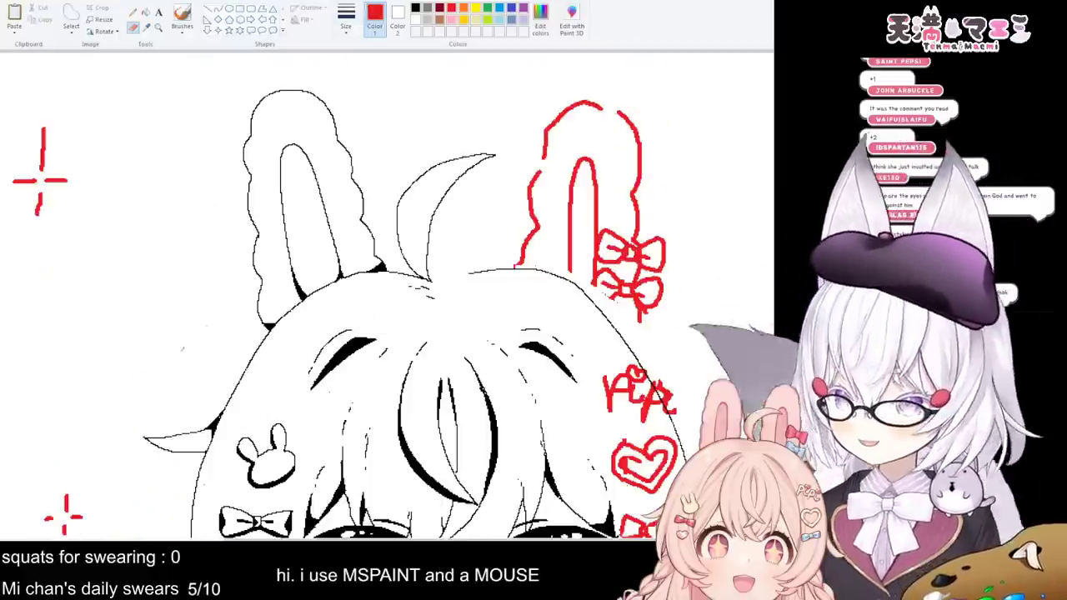
scroll(676, 318, down, 3)
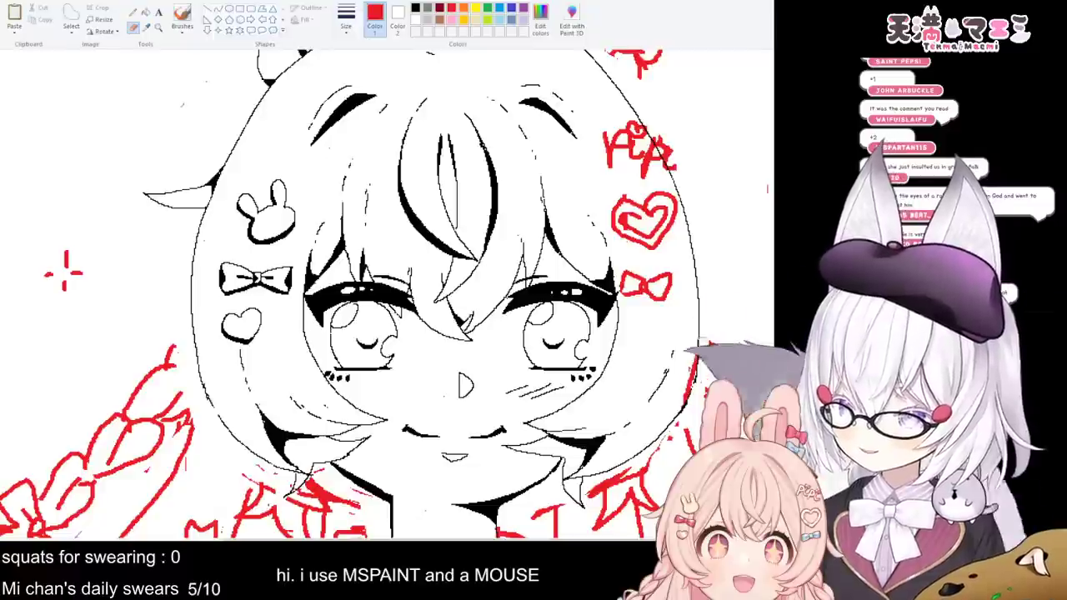
scroll(643, 435, down, 3)
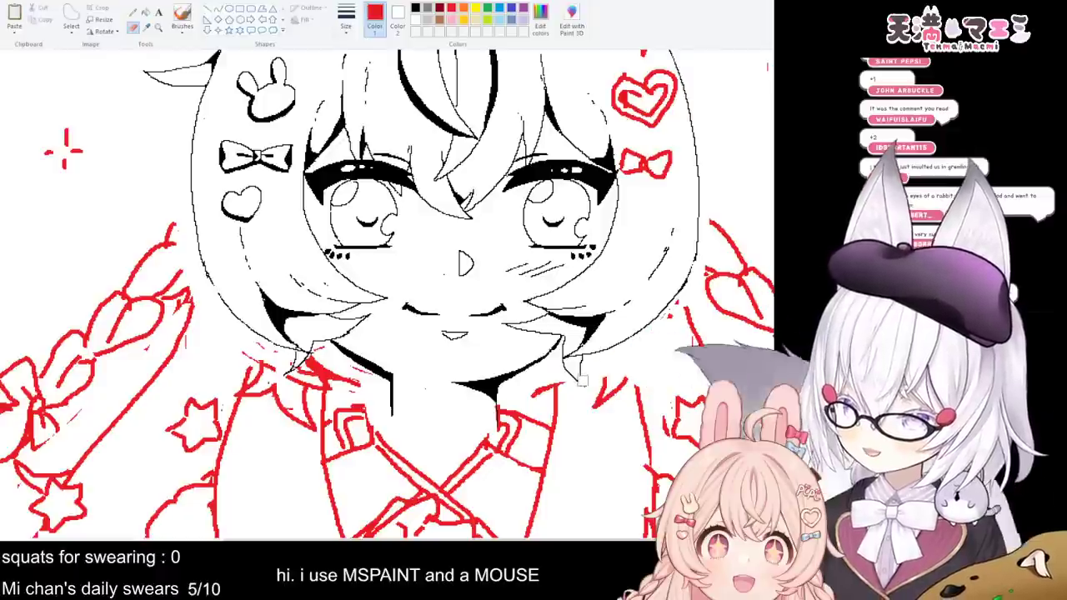
scroll(627, 378, up, 3)
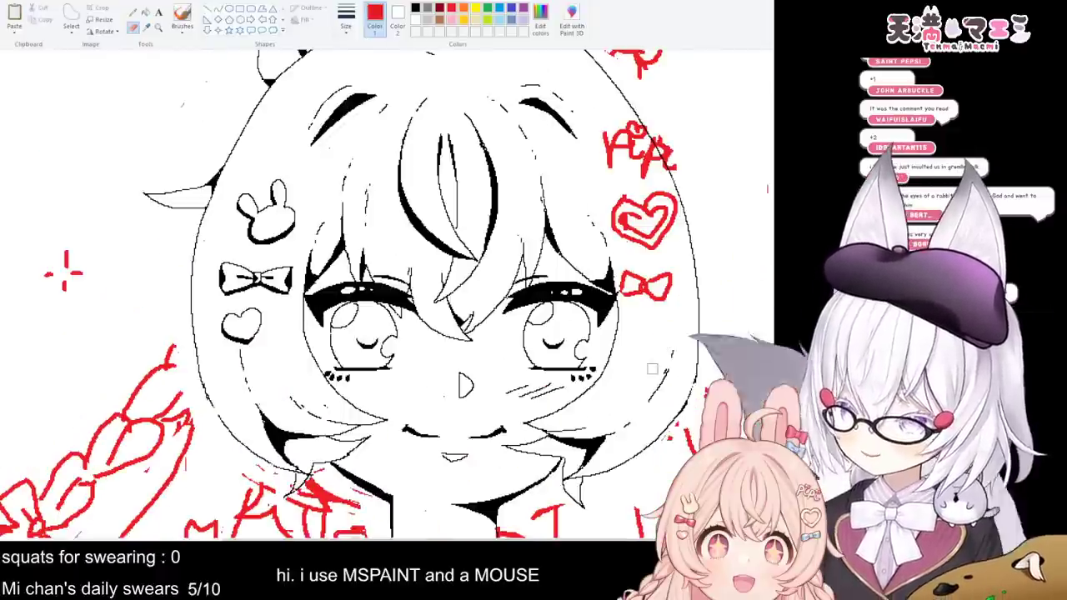
- Ink the flyaway hair tuft outside the right head contour in black and fill the shadow wedge at its base
scroll(645, 352, up, 3)
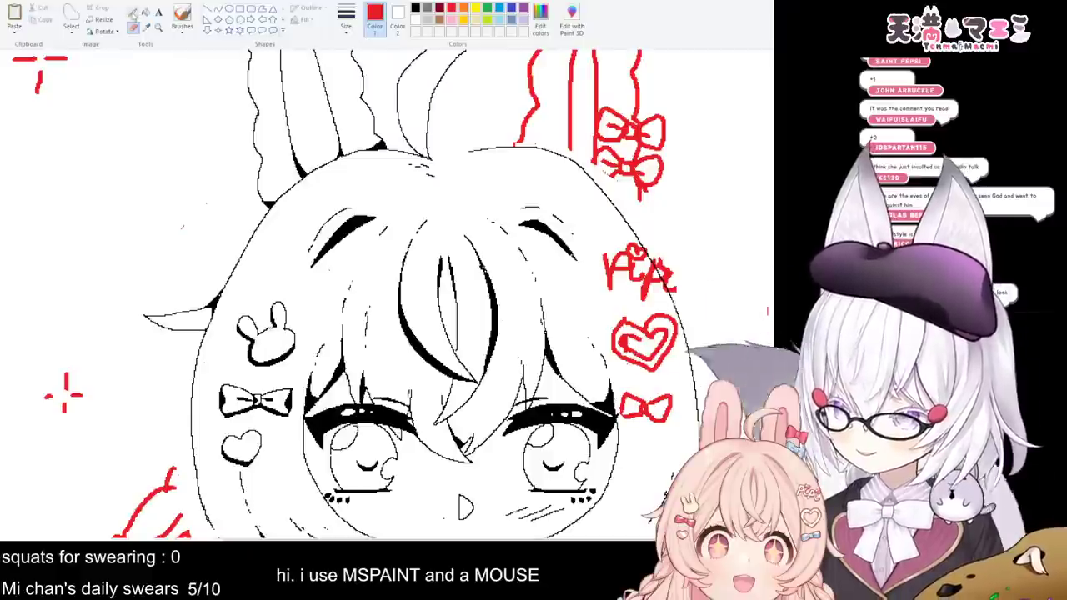
click(415, 9)
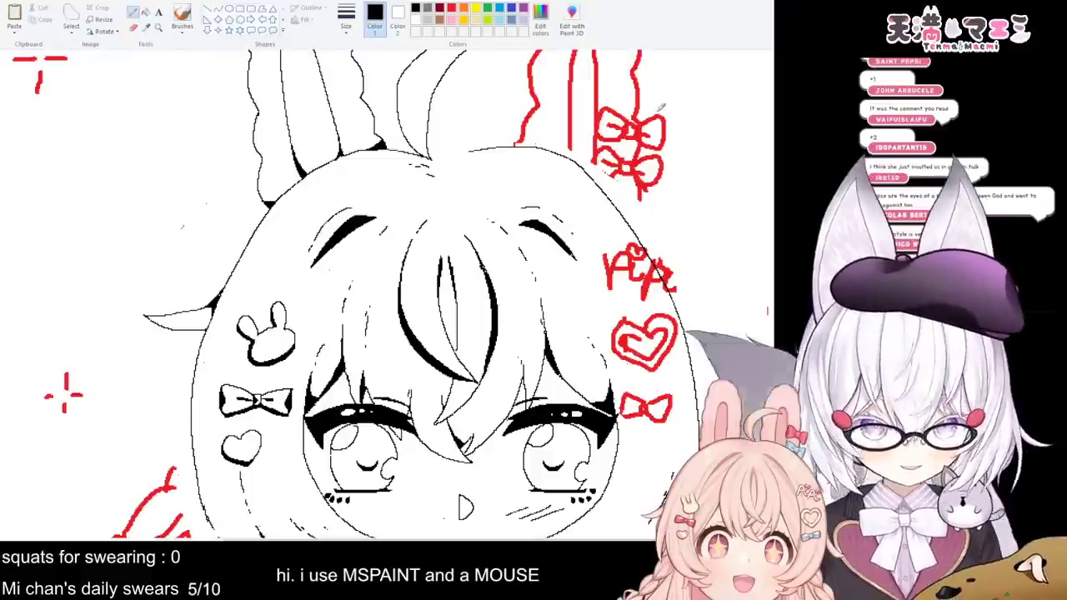
mouse_move(667, 277)
mouse_down()
mouse_move(685, 297)
mouse_move(741, 312)
mouse_up()
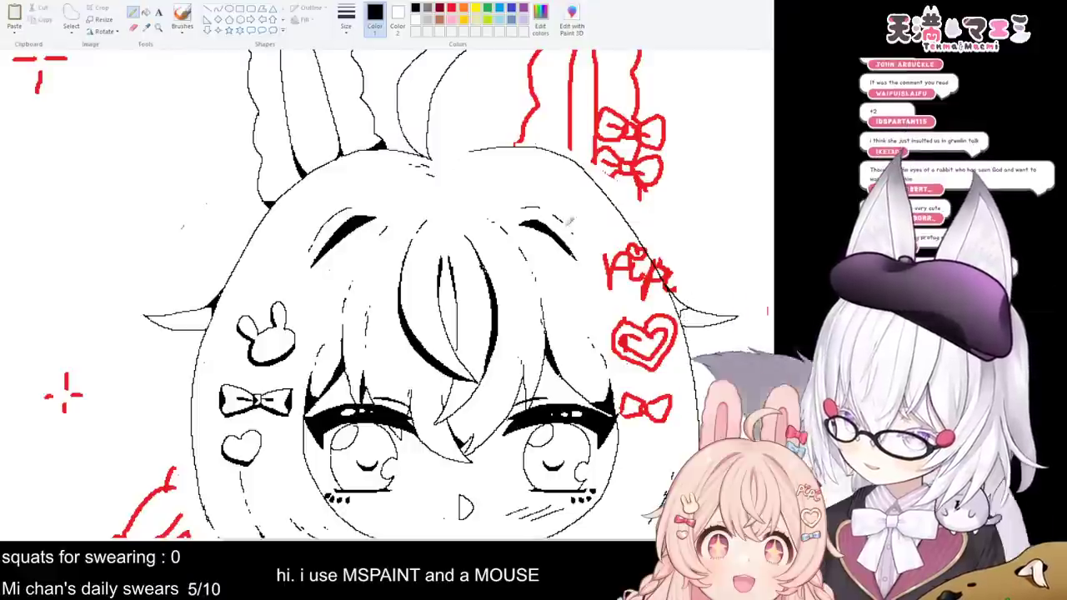
click(145, 11)
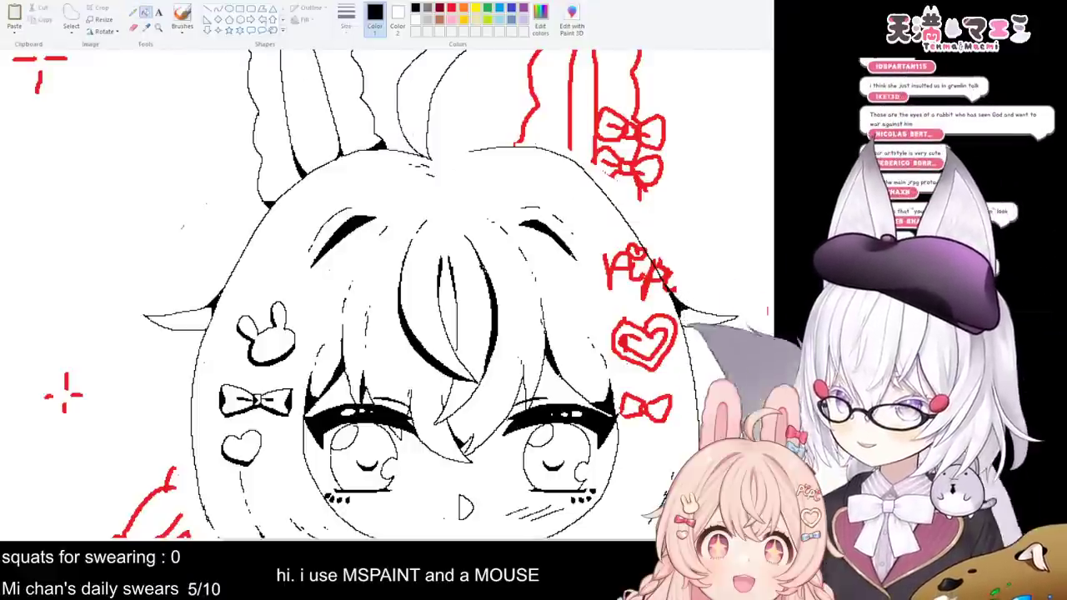
click(134, 27)
scroll(551, 173, up, 1)
scroll(552, 173, down, 1)
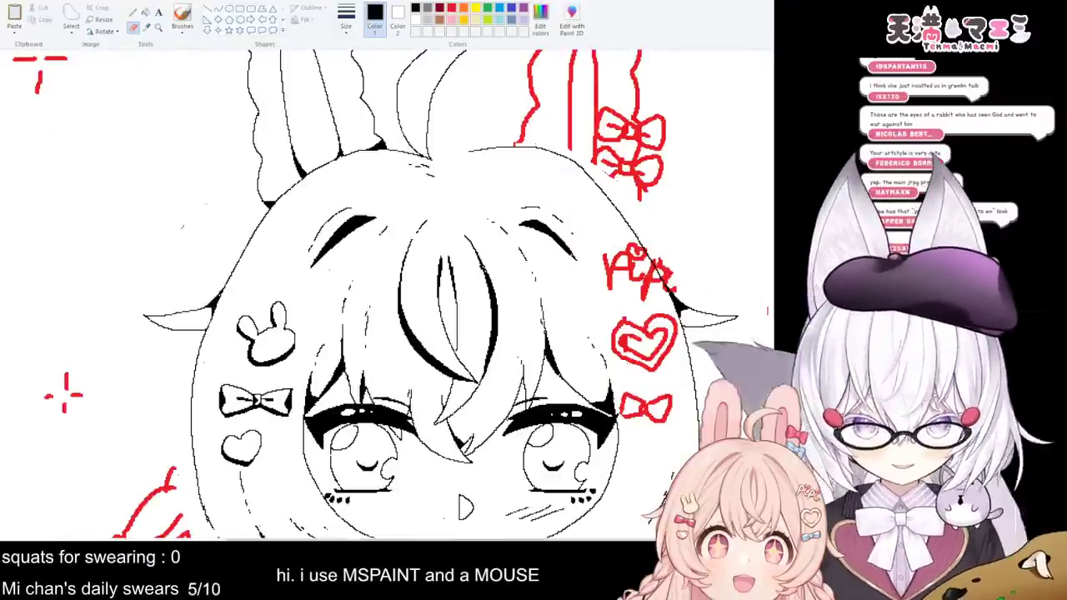
scroll(755, 103, up, 1)
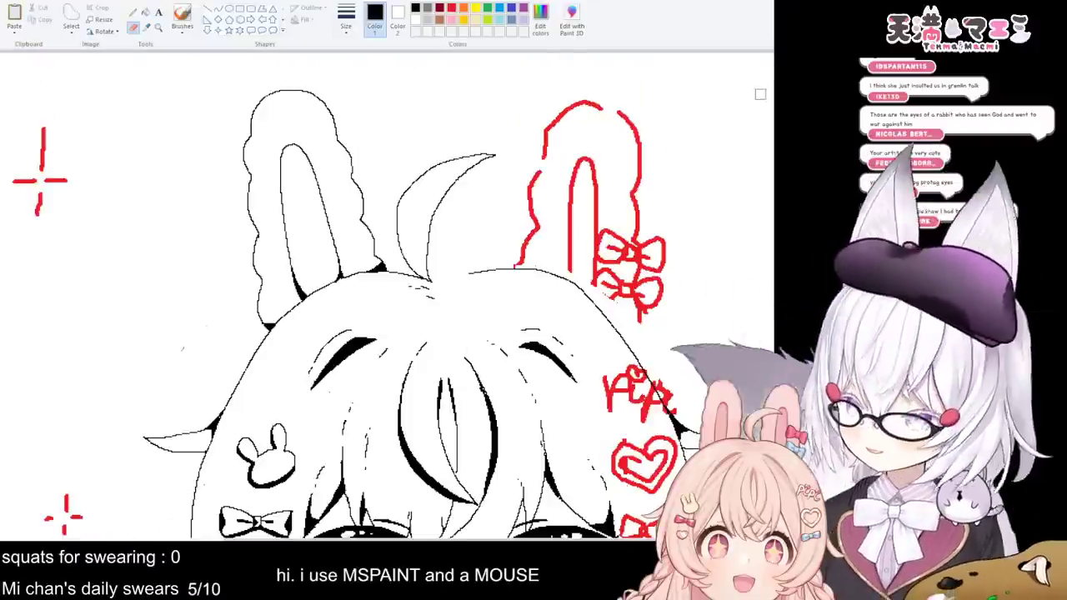
click(134, 13)
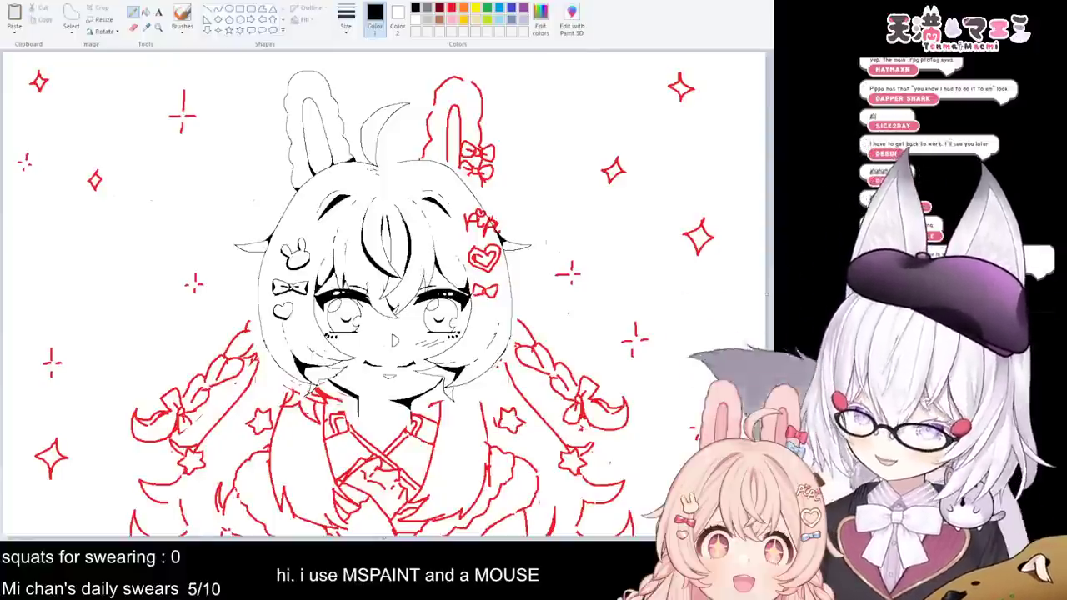
- Duplicate the inked left bunny ear and move the copy to the empty canvas area left of the original
key(ctrl+Page_Up)
scroll(466, 216, right, 10)
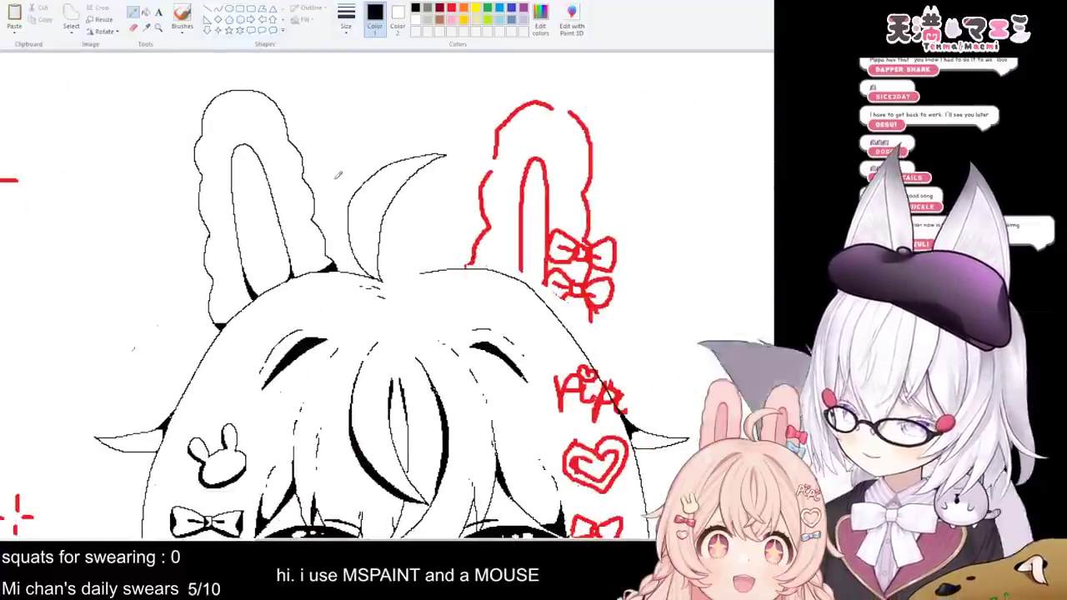
click(71, 15)
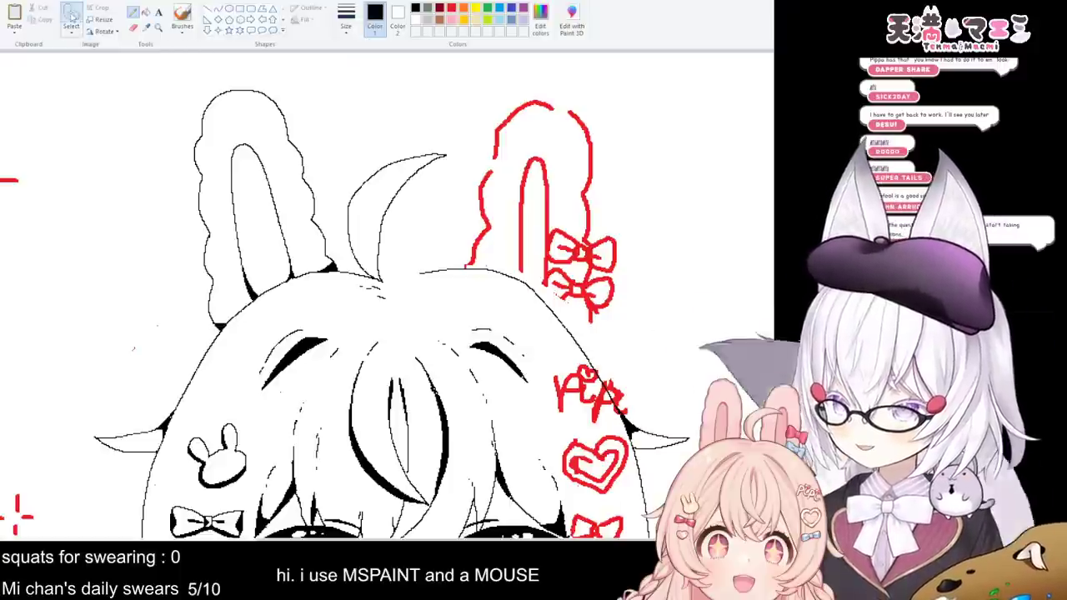
mouse_move(342, 266)
mouse_down()
mouse_move(263, 287)
mouse_move(219, 332)
mouse_move(177, 296)
mouse_move(144, 93)
mouse_move(191, 52)
mouse_move(277, 70)
mouse_move(302, 108)
mouse_move(340, 250)
mouse_up()
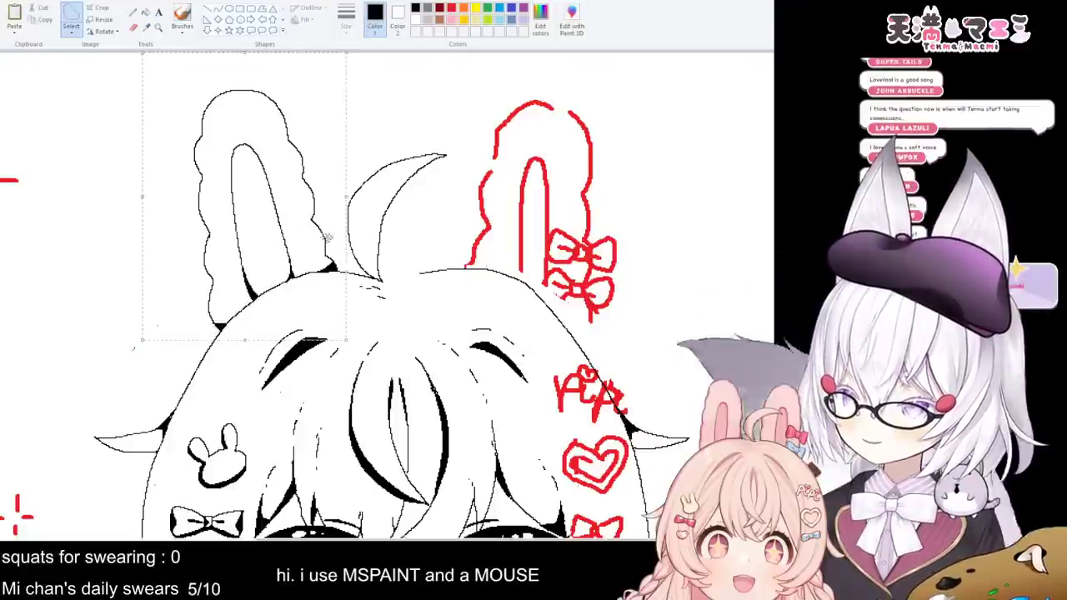
key(ctrl+c)
key(ctrl+v)
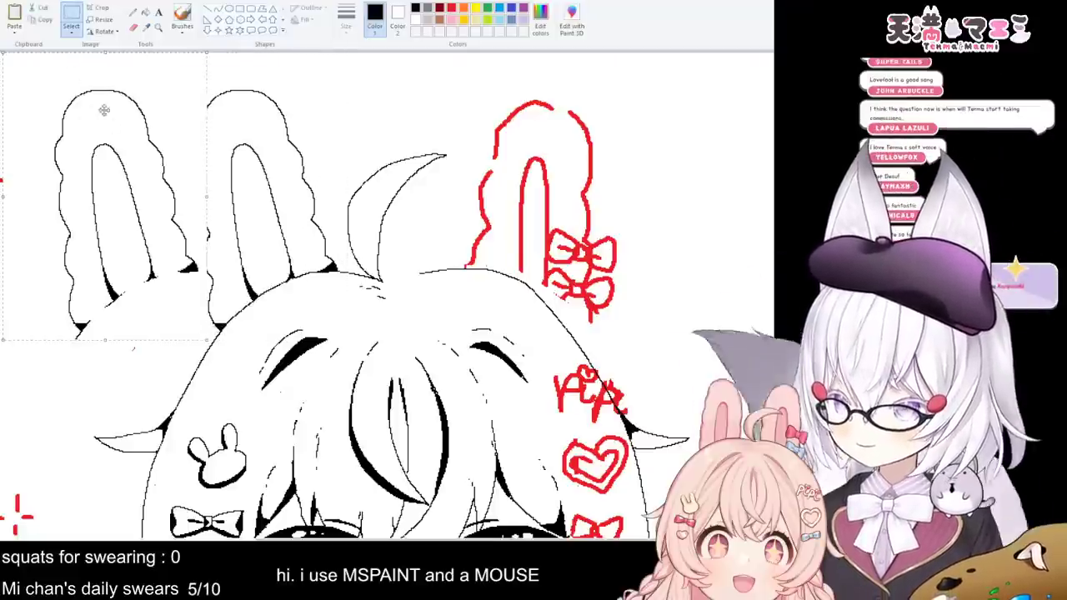
drag(350, 541, 207, 540)
drag(338, 244, 232, 250)
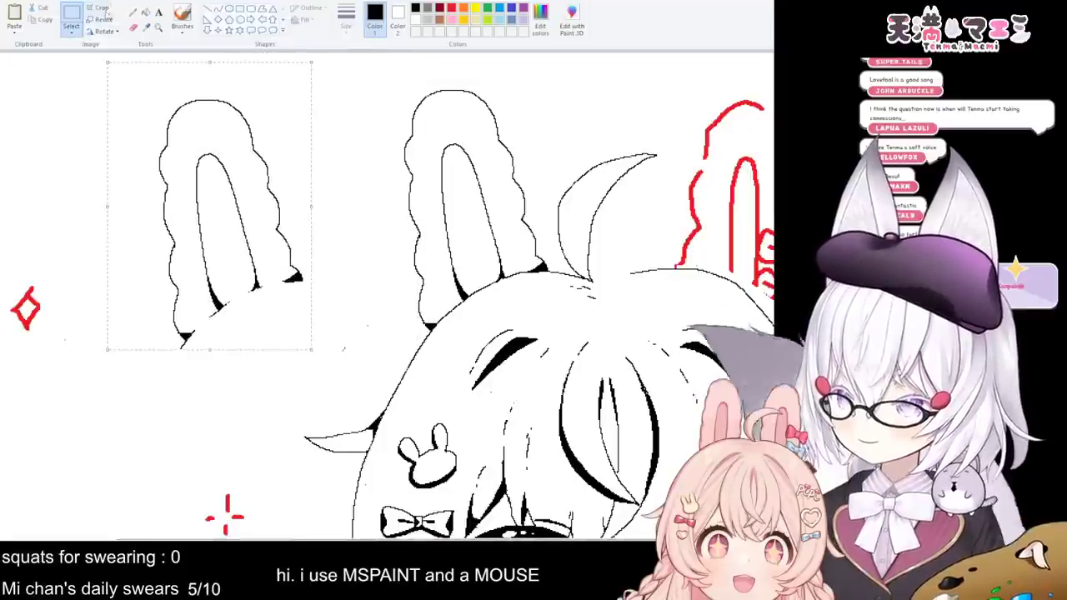
- Try flipping the duplicated bunny ear horizontally, and undo the placed copy
click(125, 87)
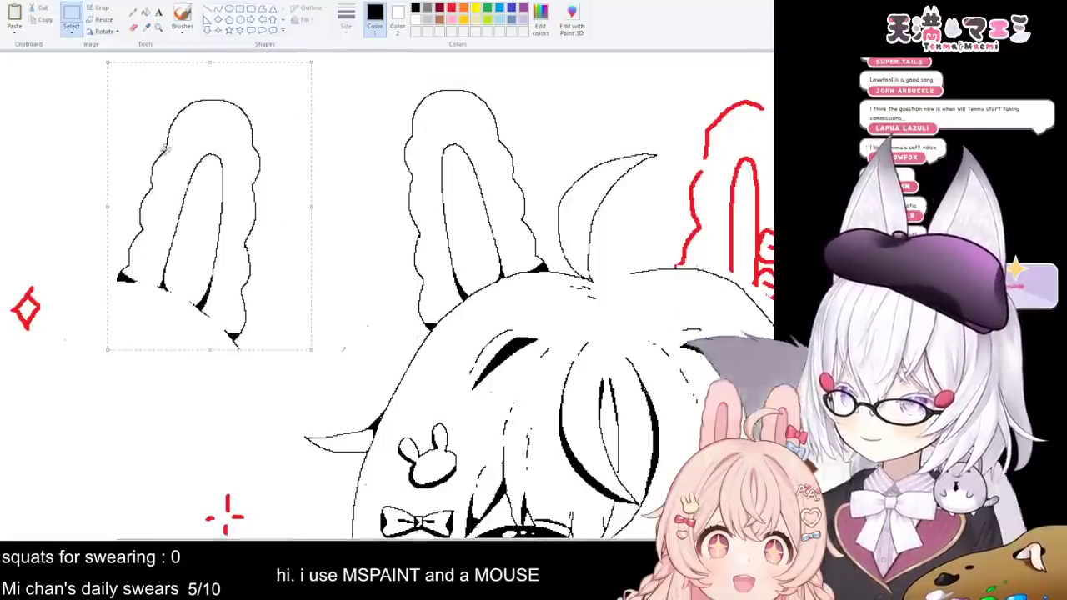
click(99, 8)
key(ctrl+z)
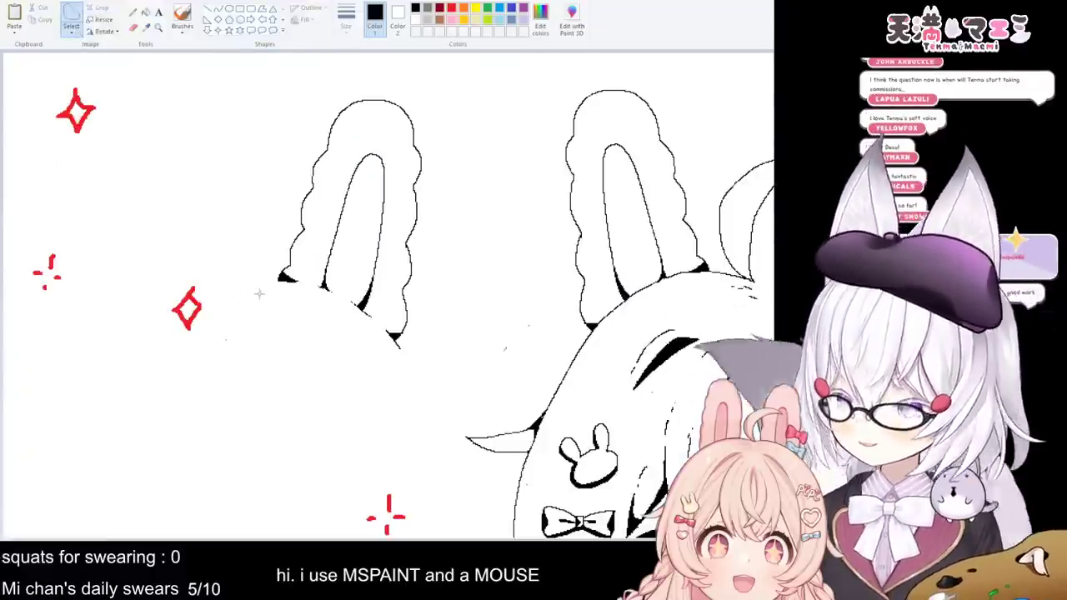
key(ctrl+z)
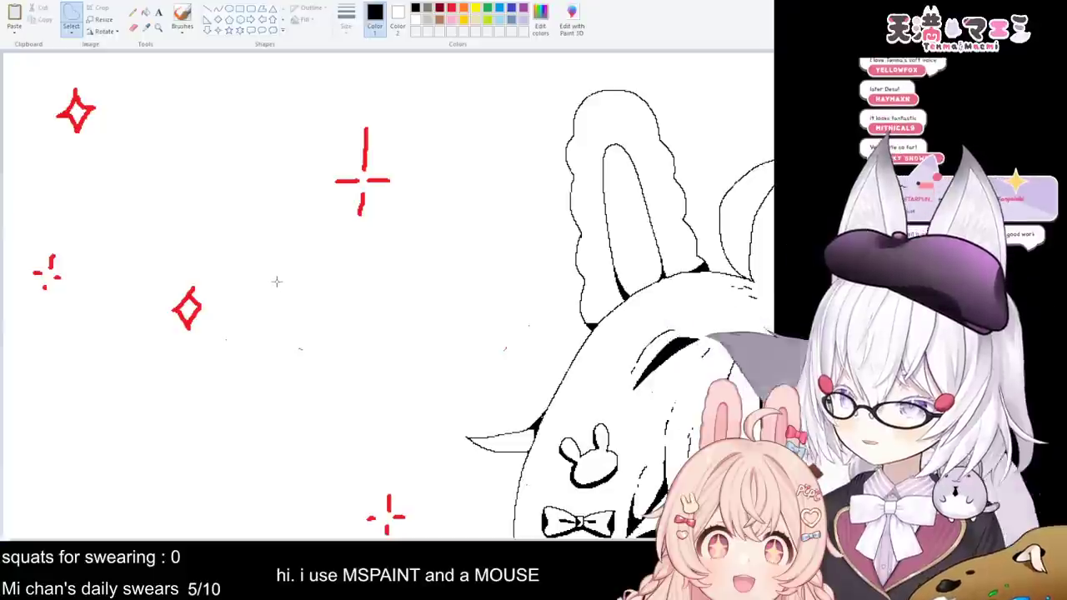
- Clear the large red sparkle from the blank area beside the character's rabbit ear
key(ctrl+y)
mouse_move(277, 284)
mouse_down()
mouse_move(358, 312)
mouse_move(385, 336)
mouse_move(418, 278)
mouse_move(424, 194)
mouse_move(426, 140)
mouse_move(394, 92)
mouse_move(311, 125)
mouse_move(270, 282)
mouse_move(320, 258)
mouse_move(826, 221)
mouse_up()
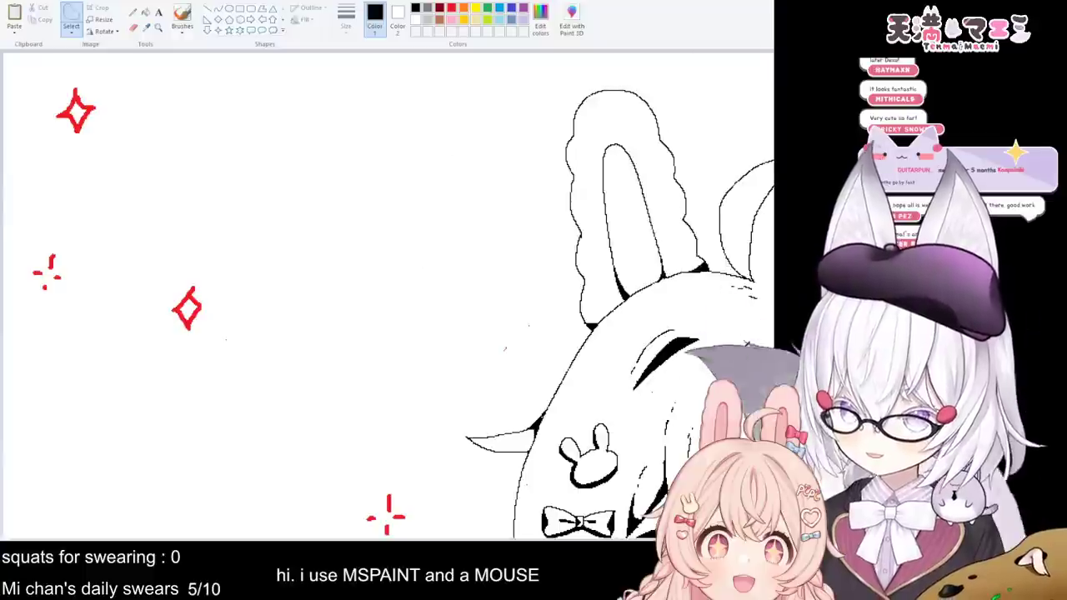
drag(333, 540, 579, 540)
drag(529, 248, 532, 252)
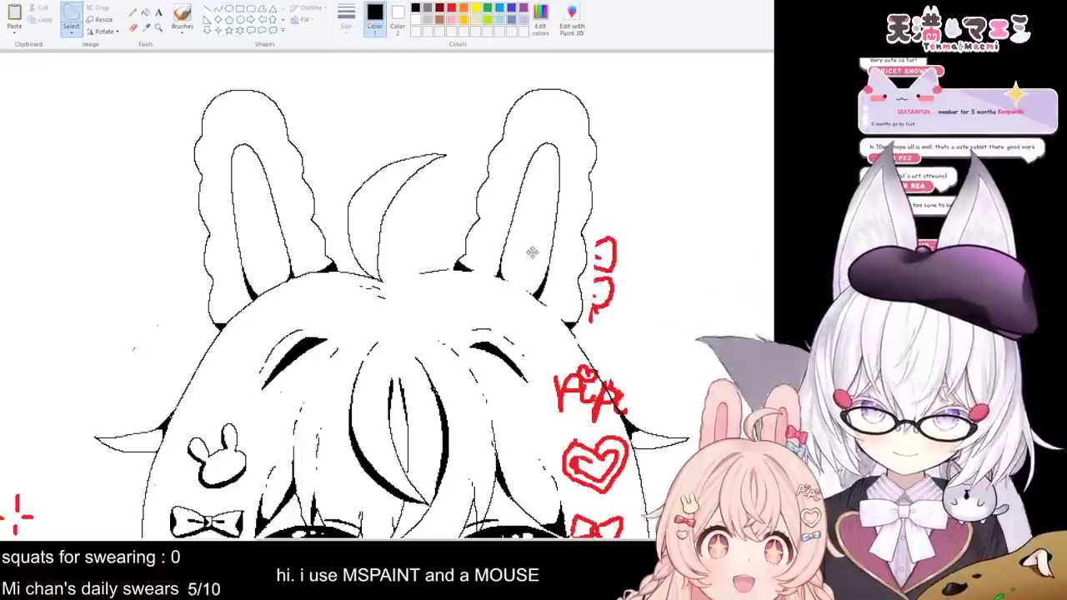
- Draw a small black bow knot on the outer edge of the right-hand ear and erase the ear outline inside and below it
click(134, 12)
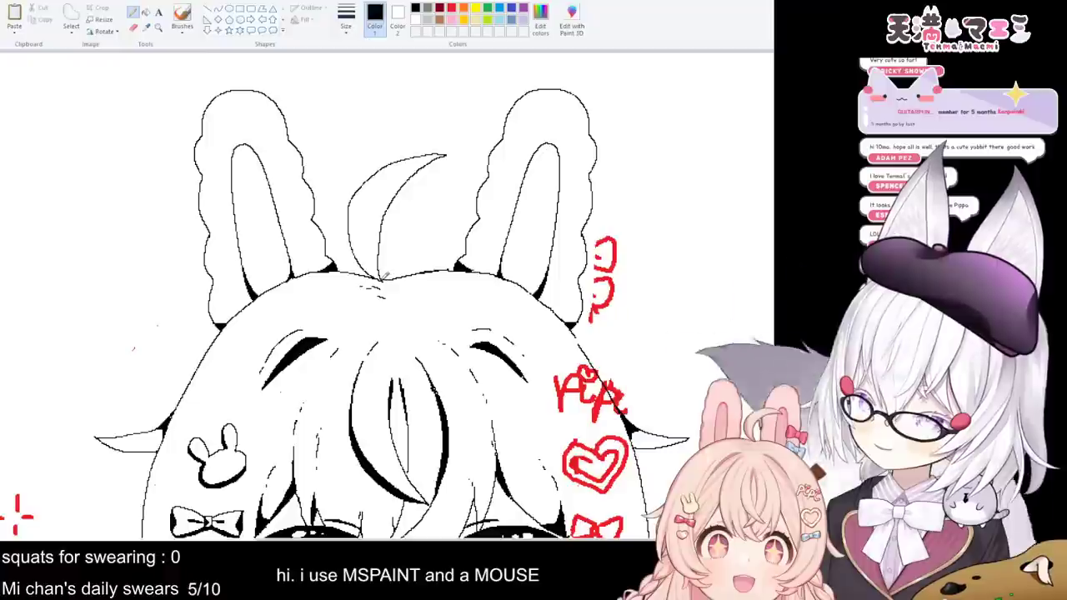
scroll(409, 257, down, 3)
scroll(408, 257, up, 3)
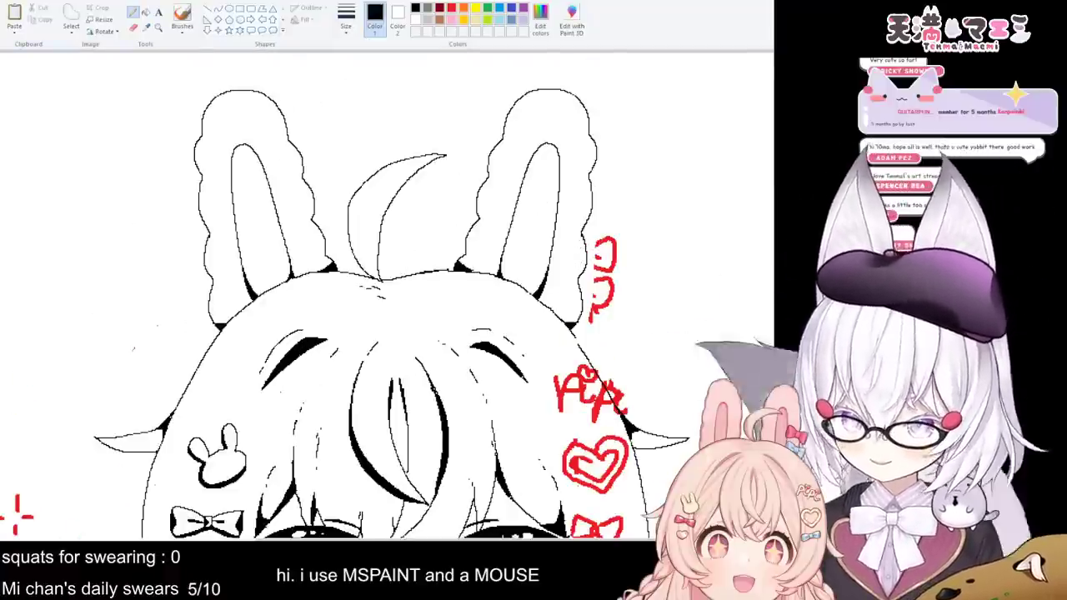
scroll(387, 296, up, 1)
drag(636, 540, 794, 539)
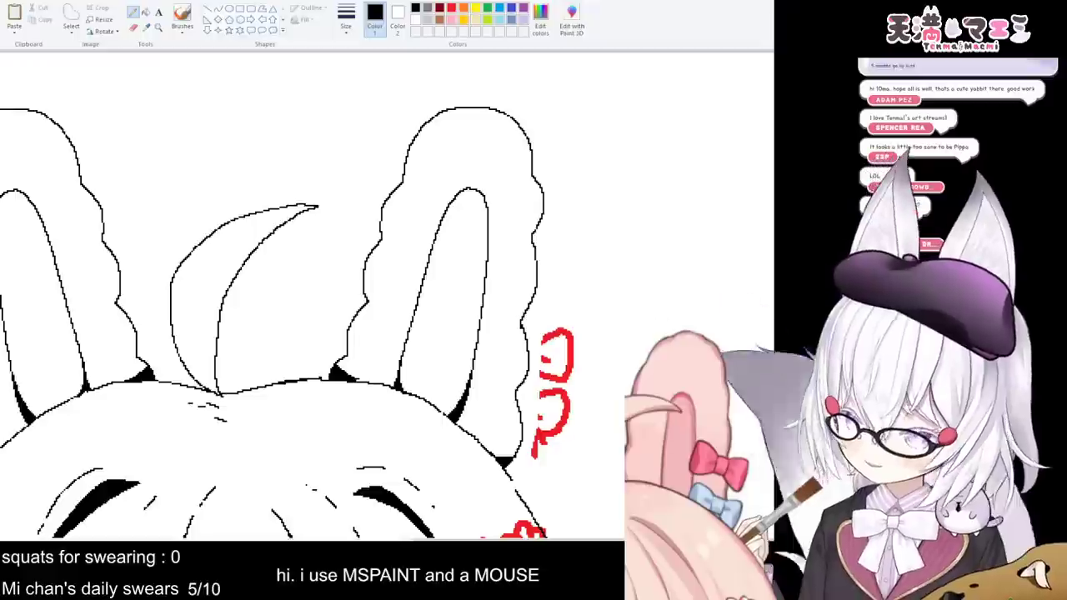
mouse_move(519, 358)
mouse_down()
mouse_move(528, 368)
mouse_move(531, 355)
mouse_up()
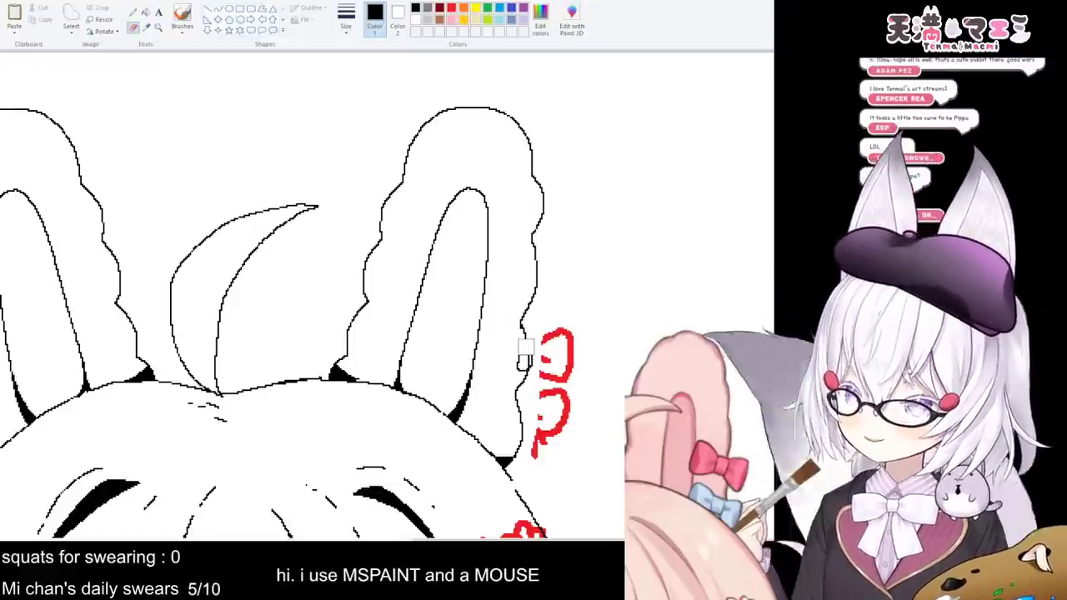
drag(529, 354, 530, 365)
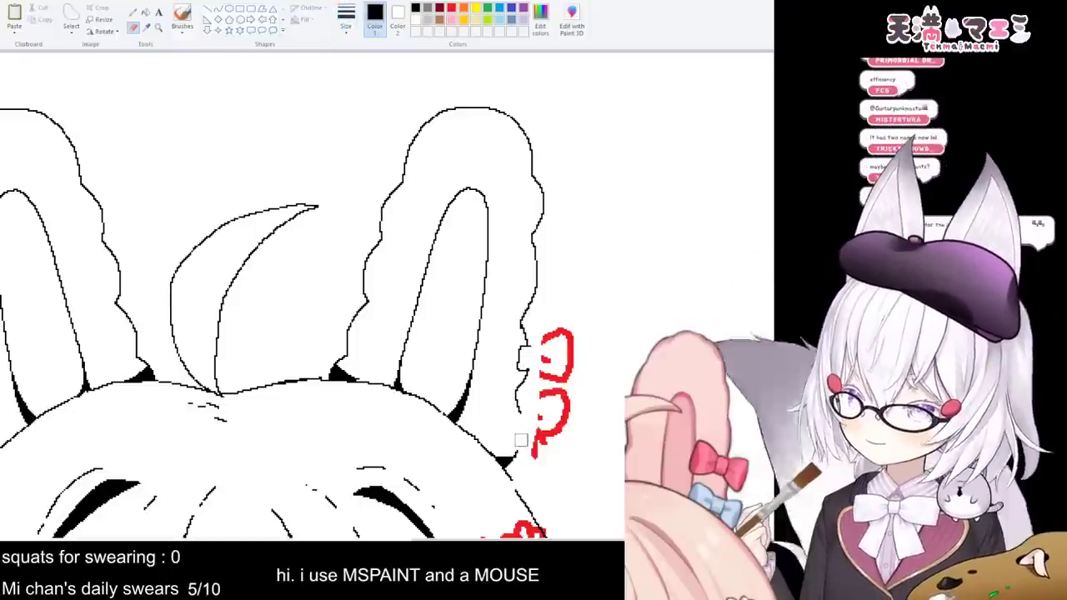
- Outline the bow's two rounded loops in black with the Pencil, one on each side of the knot
click(133, 12)
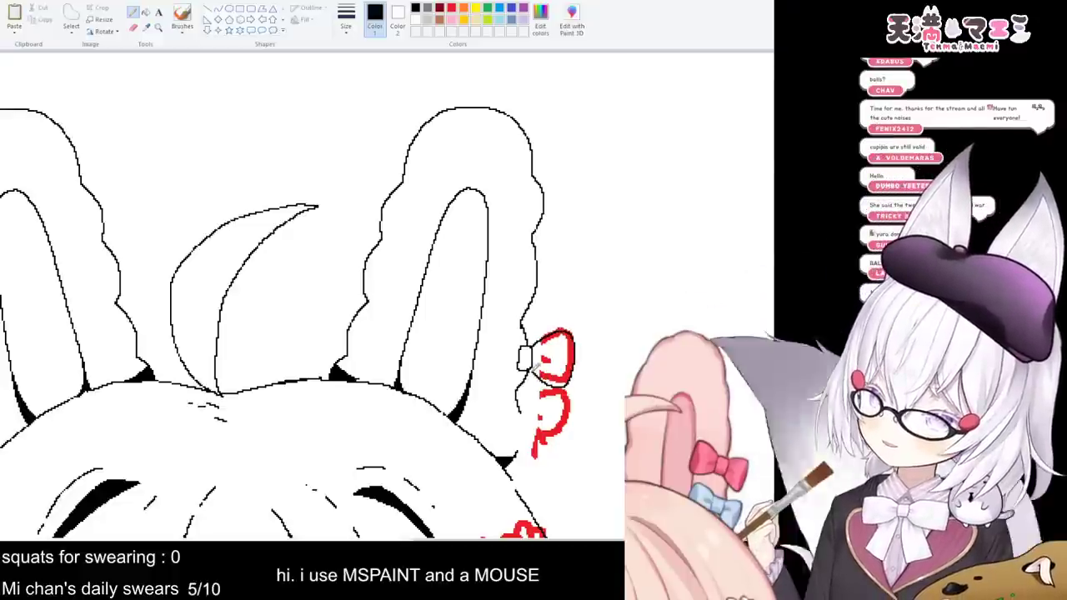
mouse_move(522, 344)
mouse_down()
mouse_move(495, 325)
mouse_move(479, 357)
mouse_move(494, 376)
mouse_move(516, 367)
mouse_move(514, 325)
mouse_move(486, 330)
mouse_move(480, 350)
mouse_move(488, 378)
mouse_move(501, 380)
mouse_move(543, 350)
mouse_move(491, 329)
mouse_move(486, 377)
mouse_move(525, 363)
mouse_up()
key(ctrl+z)
key(ctrl+z)
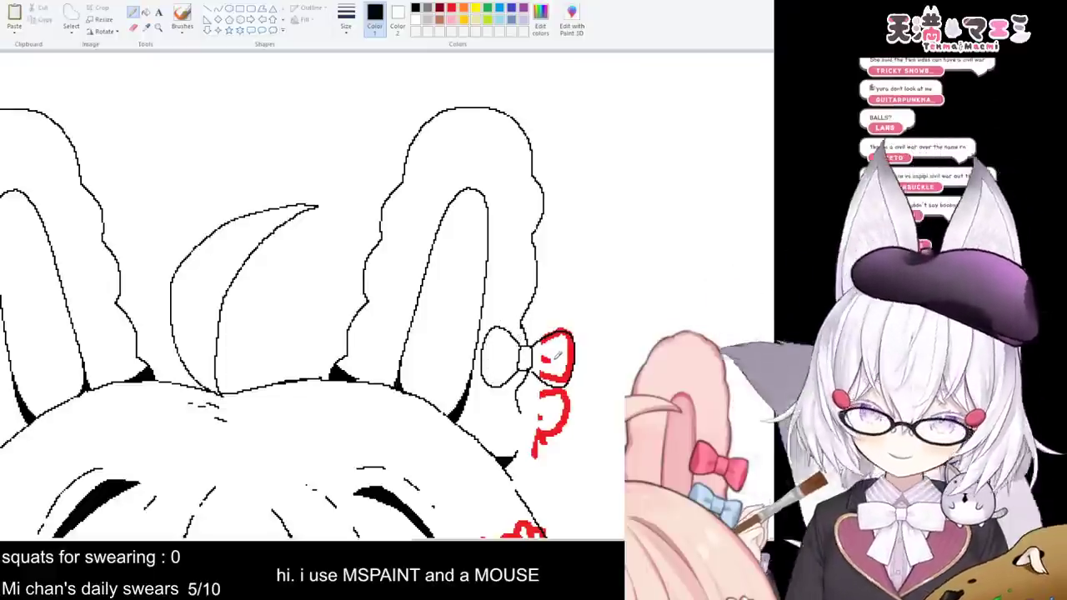
- Outline small folds inside both bow loops and erase only the red sketch beneath the bow
drag(537, 351, 550, 363)
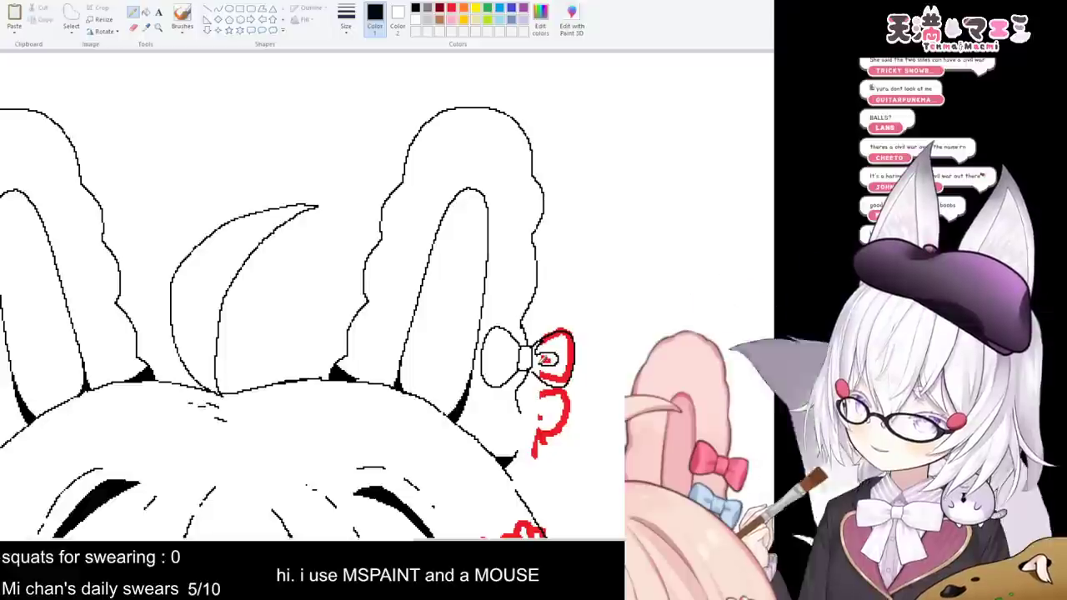
mouse_move(503, 346)
mouse_down()
mouse_move(502, 360)
mouse_move(521, 359)
mouse_move(513, 375)
mouse_up()
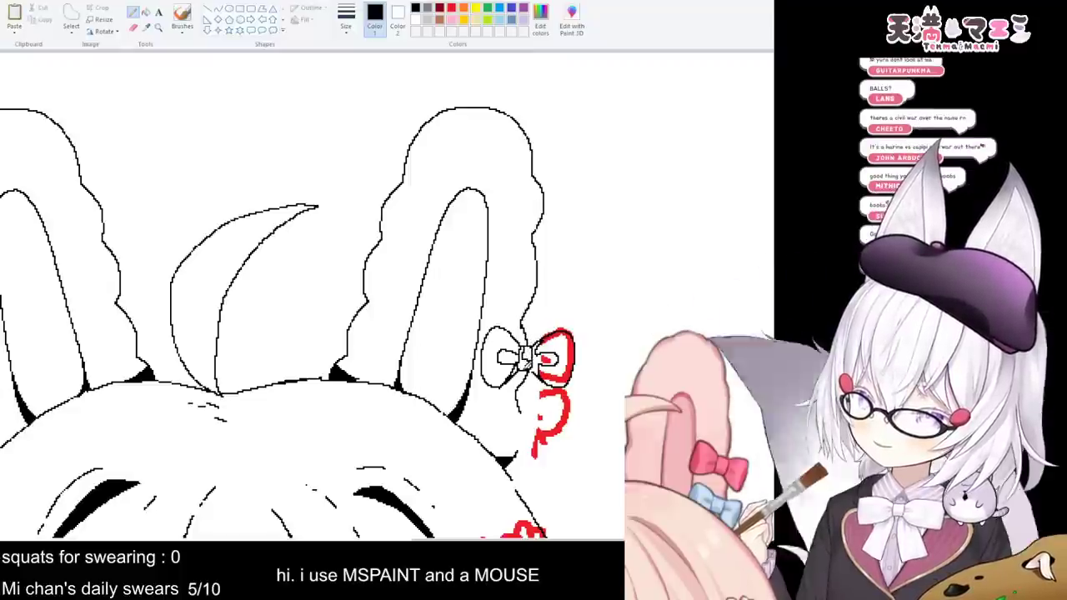
click(134, 27)
click(451, 8)
key(ctrl+z)
key(ctrl+z)
key(ctrl+z)
key(ctrl+z)
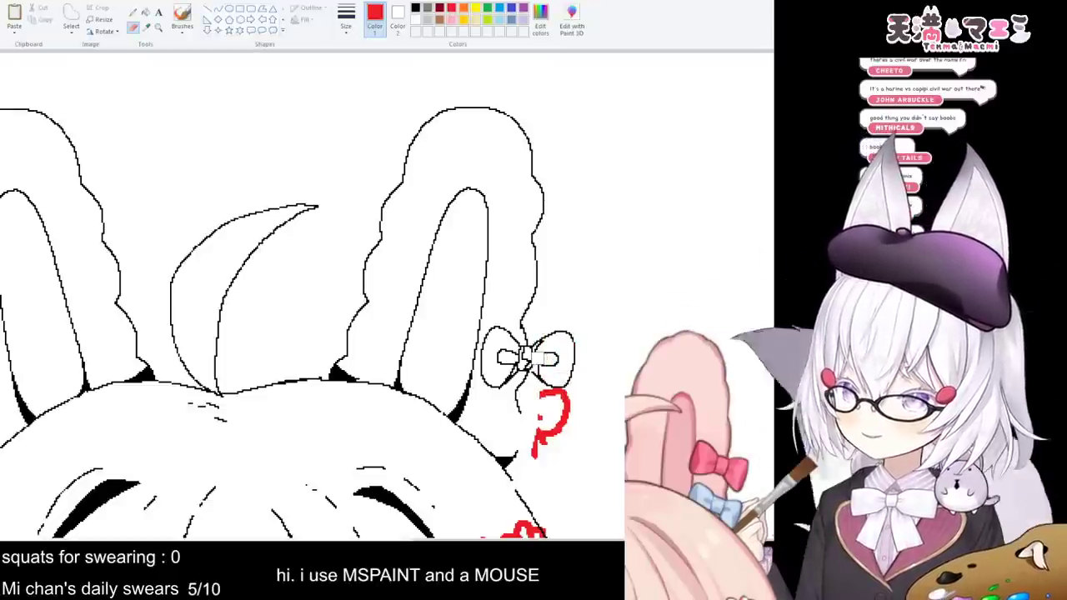
- Fill the folds inside both bow loops with black
click(145, 12)
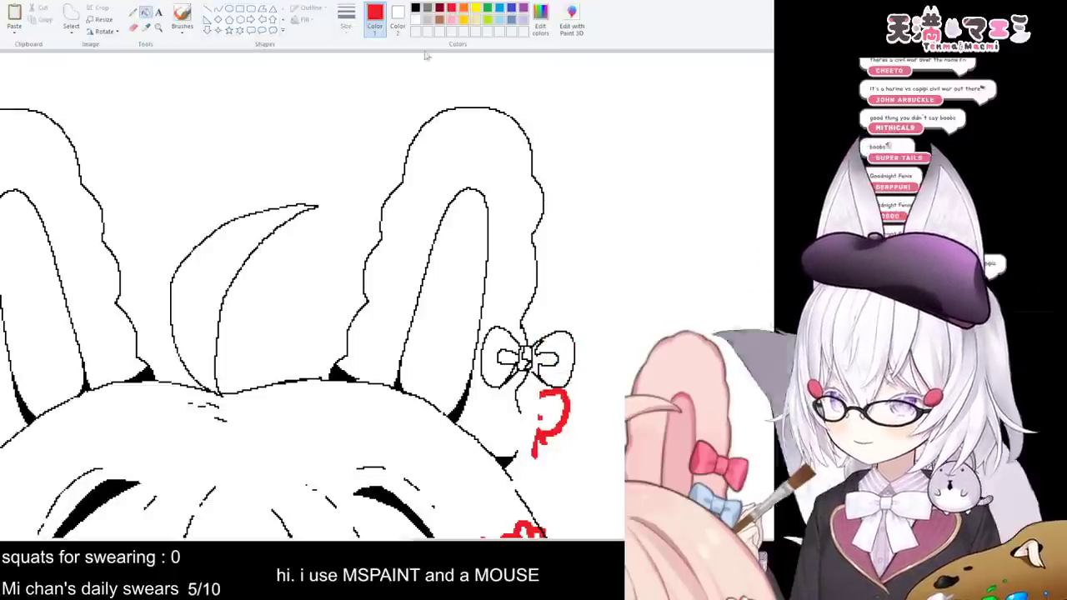
click(415, 8)
click(546, 357)
key(ctrl+z)
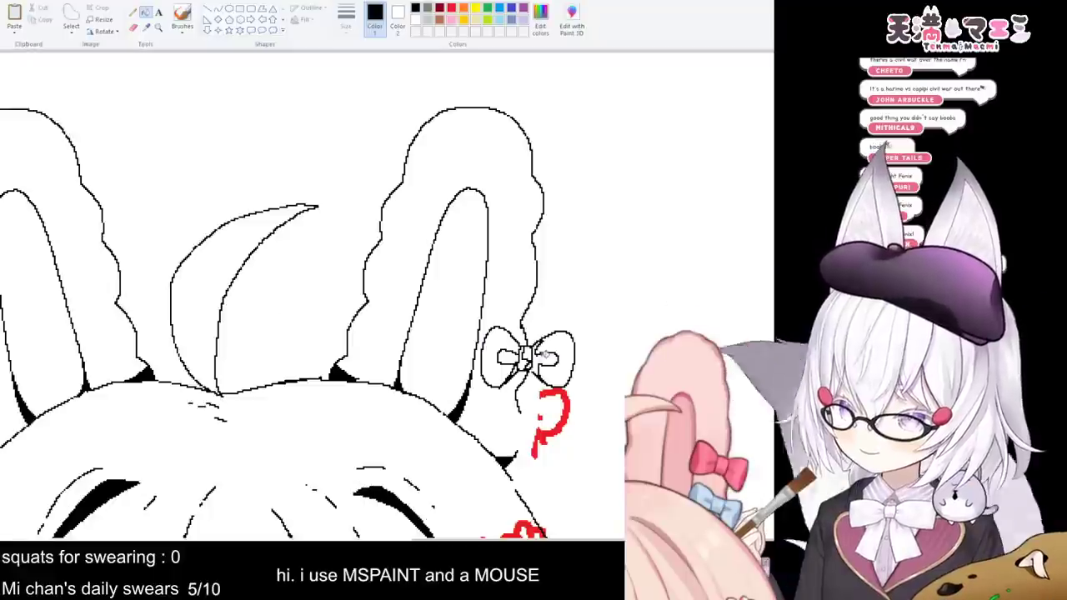
click(512, 357)
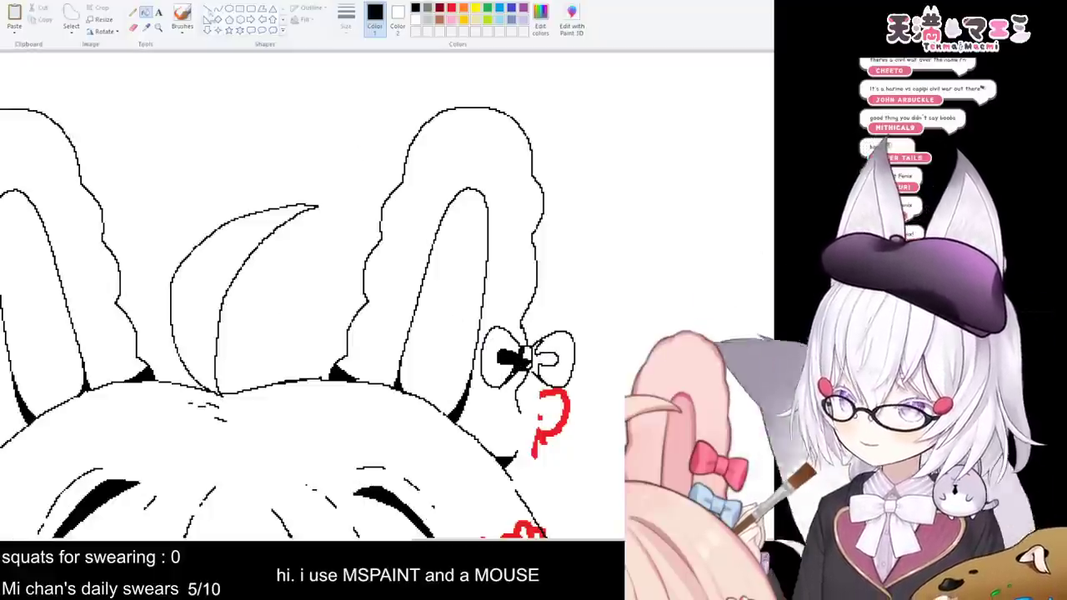
click(132, 12)
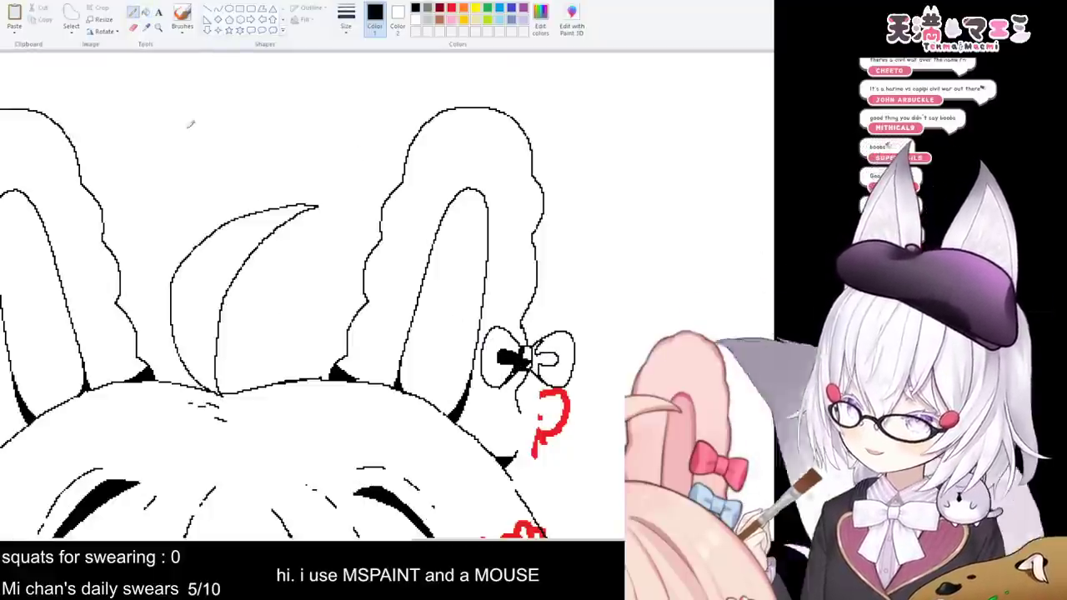
click(145, 12)
click(539, 358)
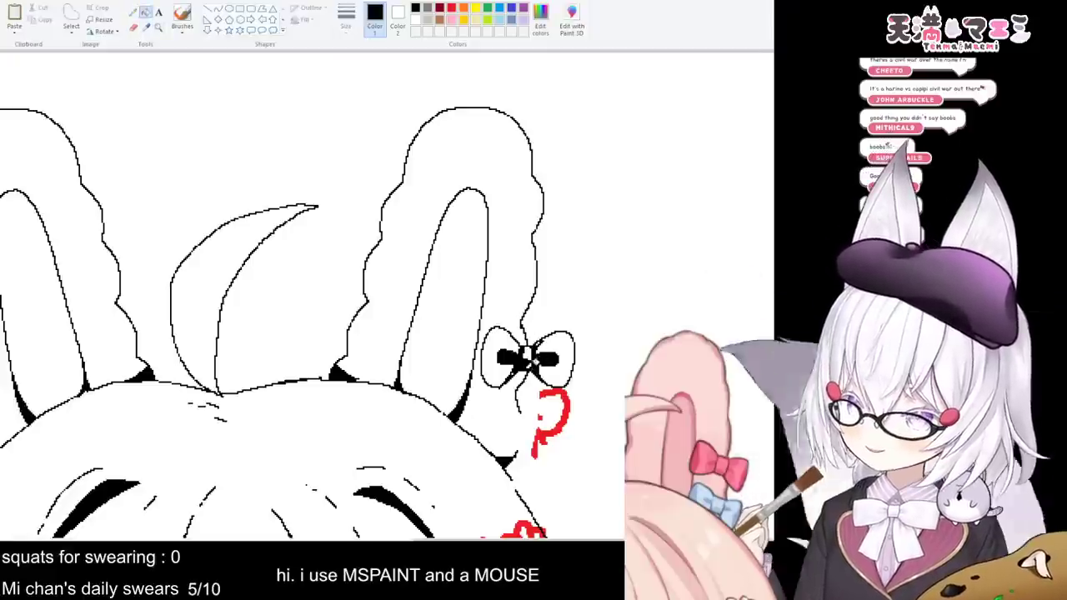
scroll(501, 278, down, 3)
scroll(494, 280, up, 3)
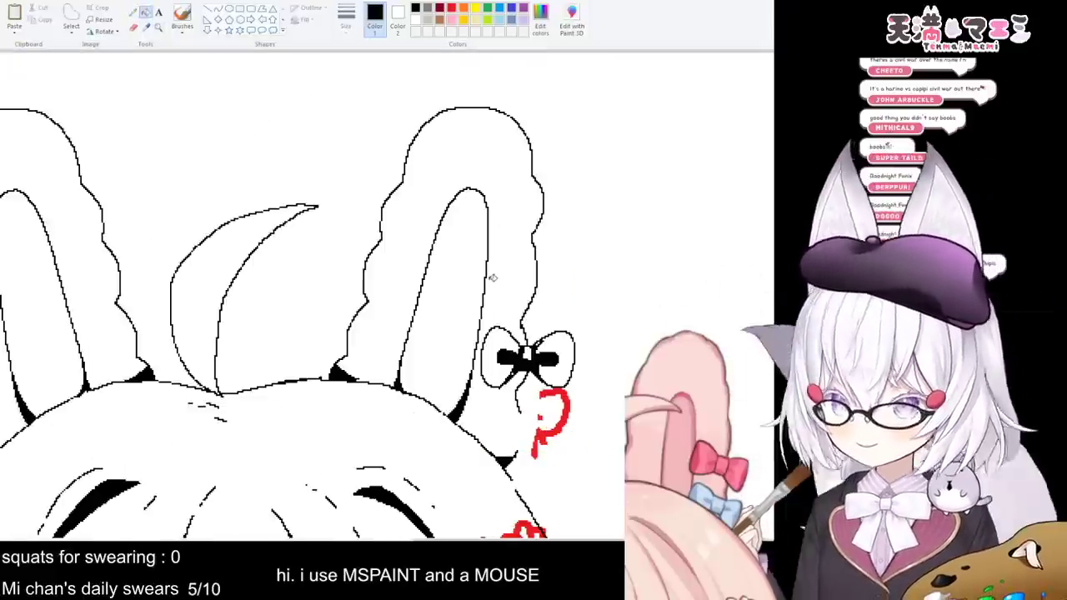
- Erase the marks inside the bow's knot and hollow out the black folds in both loops
click(133, 12)
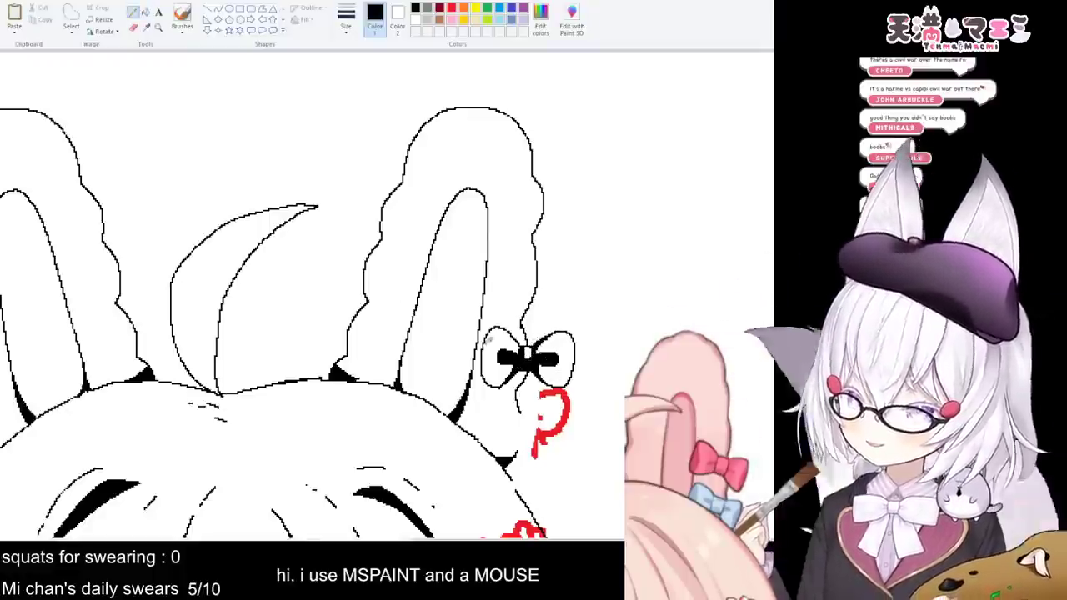
click(133, 27)
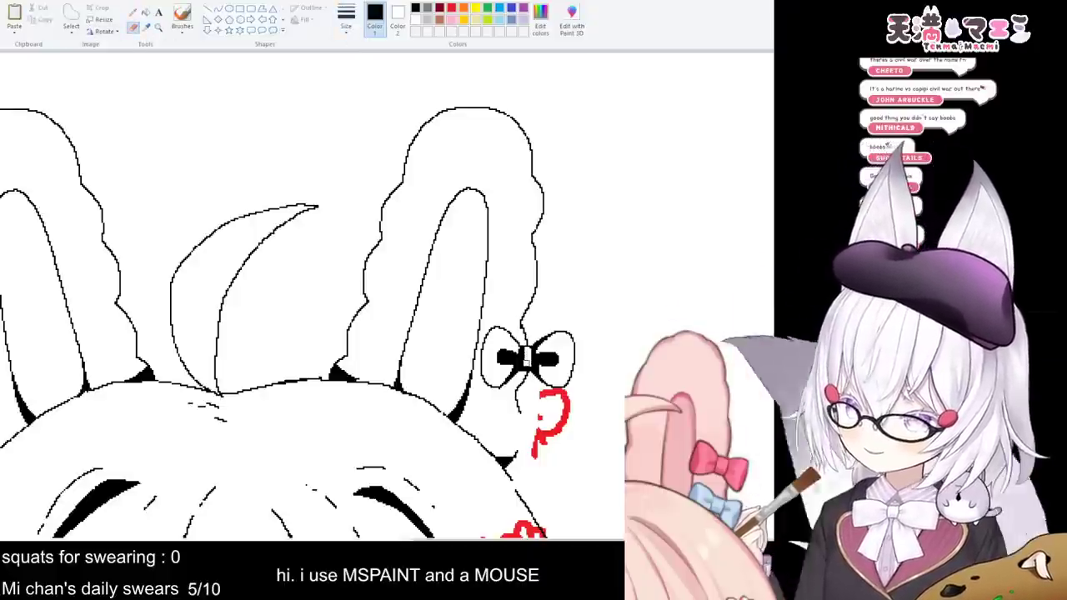
drag(526, 363, 524, 359)
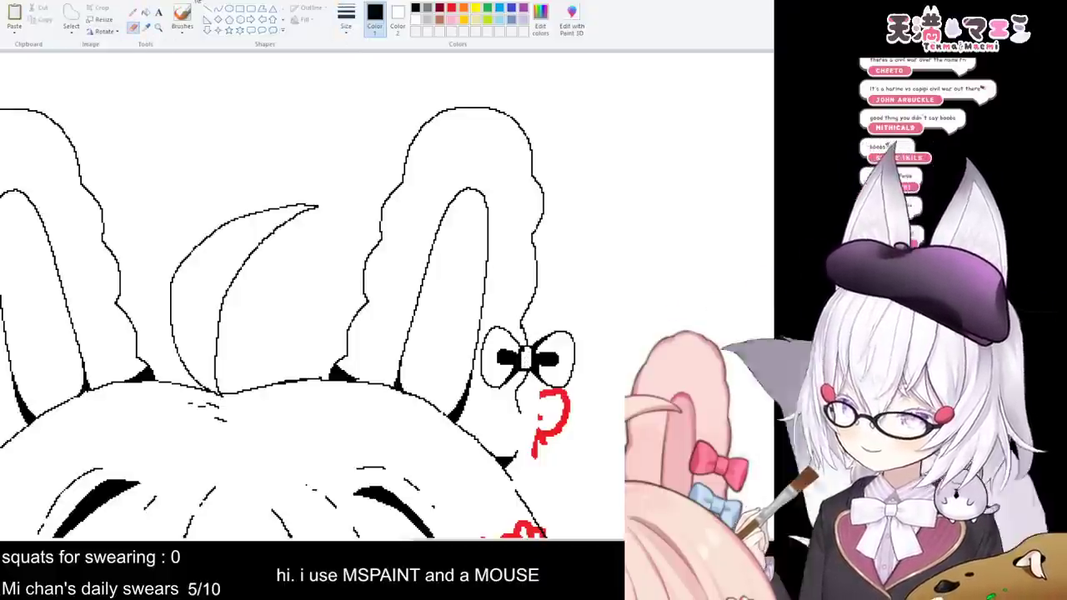
drag(549, 359, 537, 358)
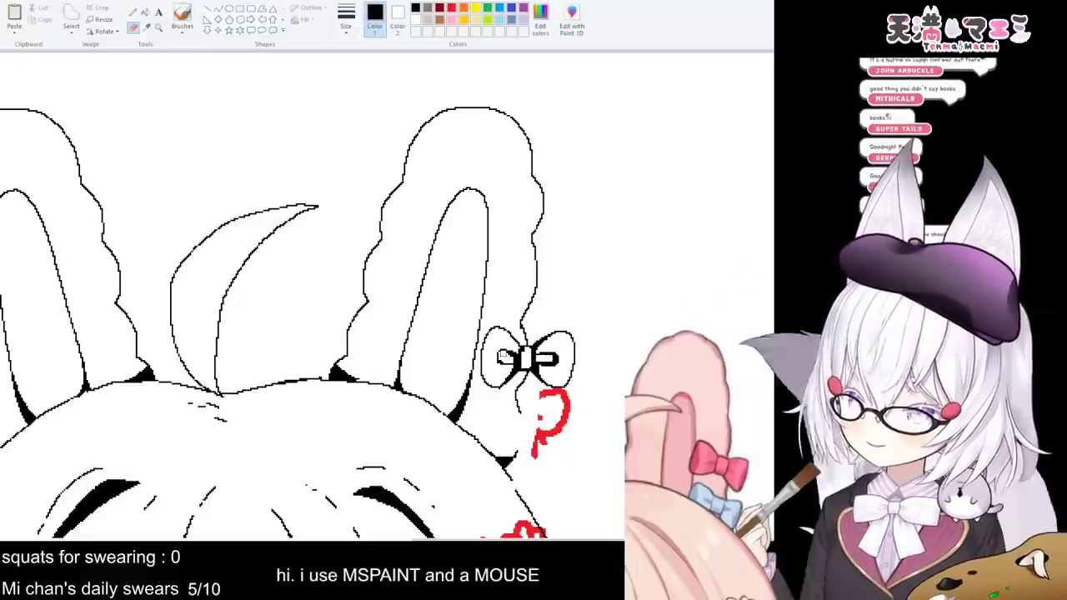
- Draw curved inner lines along the outer edges of both bow loops and fill the resulting strips with black
click(135, 11)
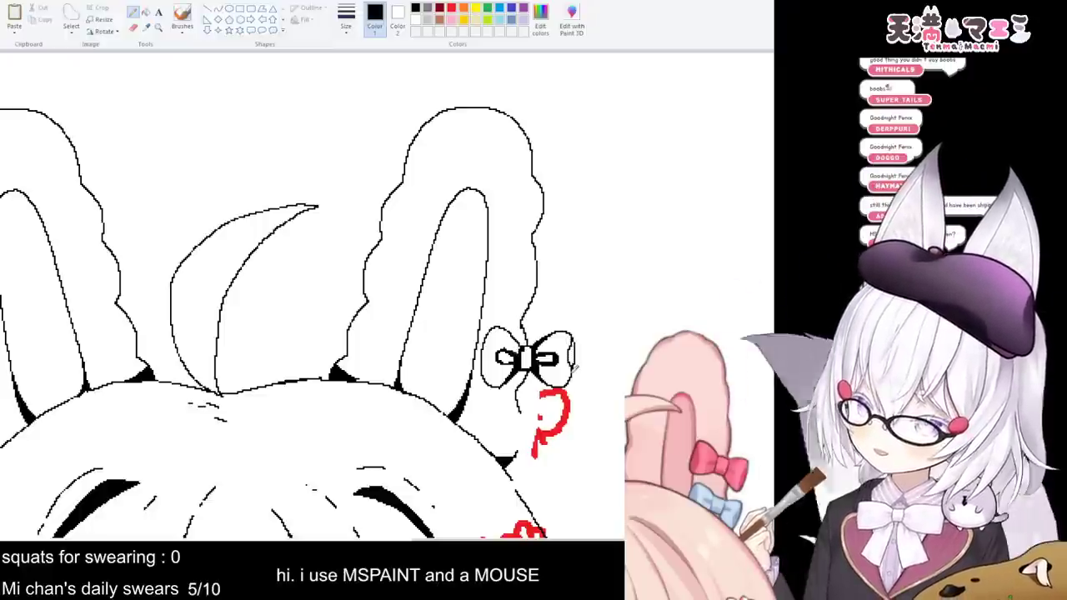
drag(573, 334, 567, 381)
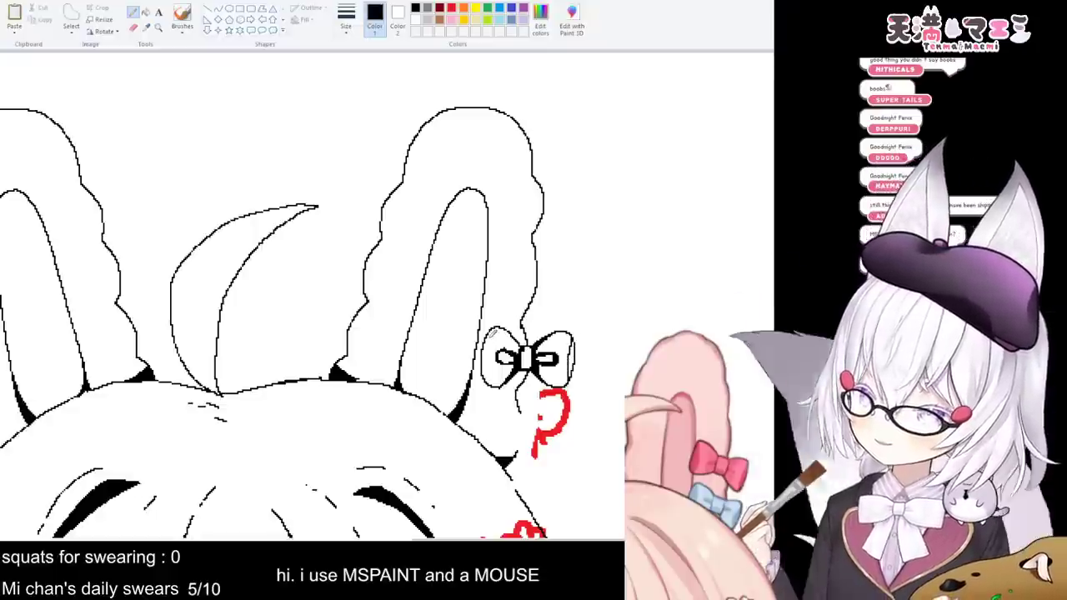
drag(488, 334, 489, 353)
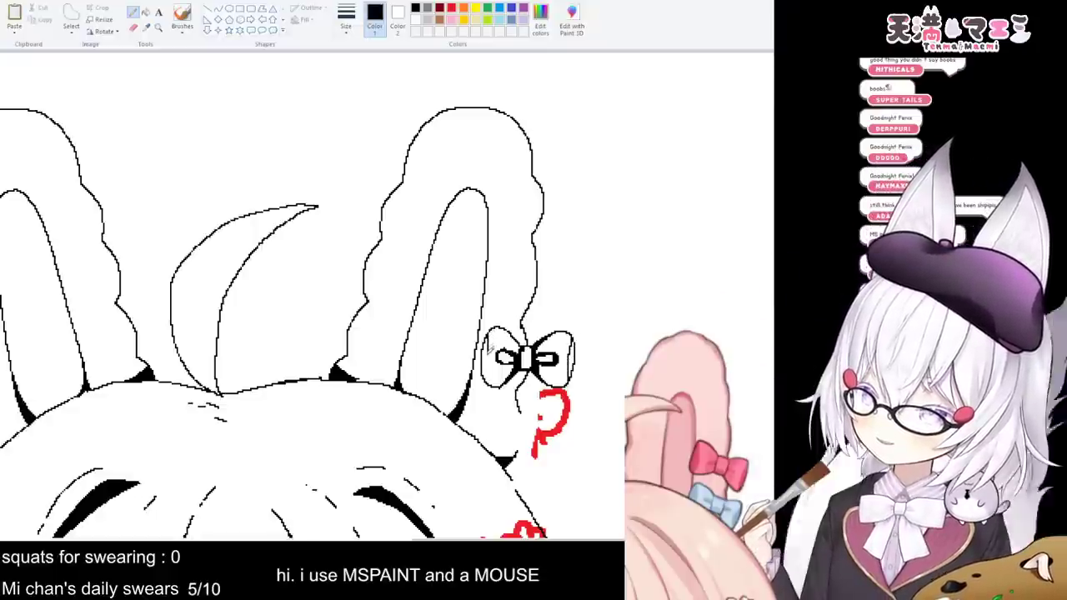
click(145, 12)
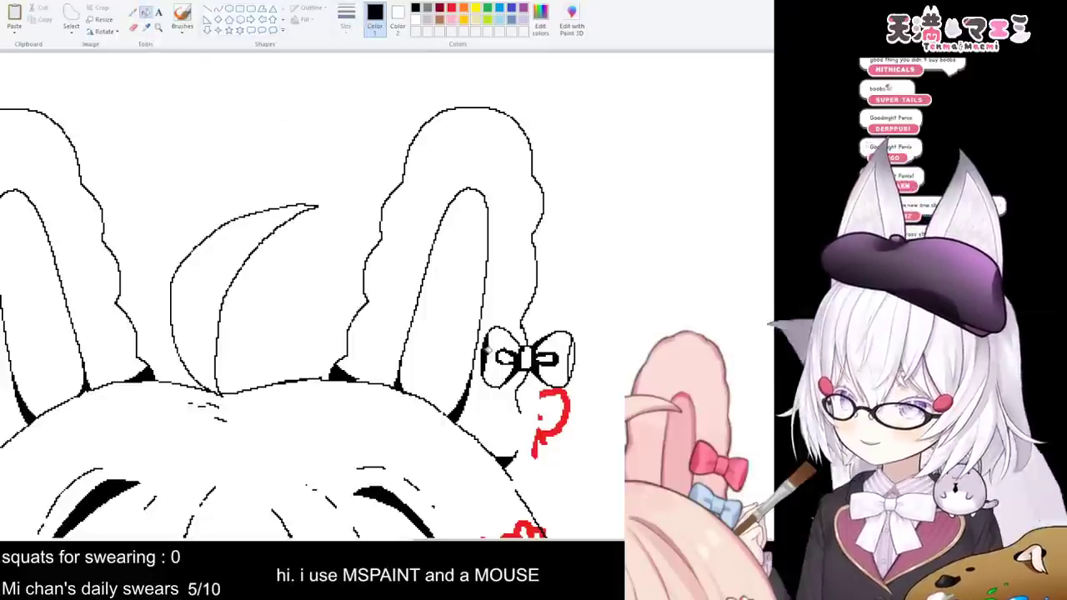
- Undo the bow's folds, shading and sketch cleanup back to its plain outline
scroll(580, 392, down, 3)
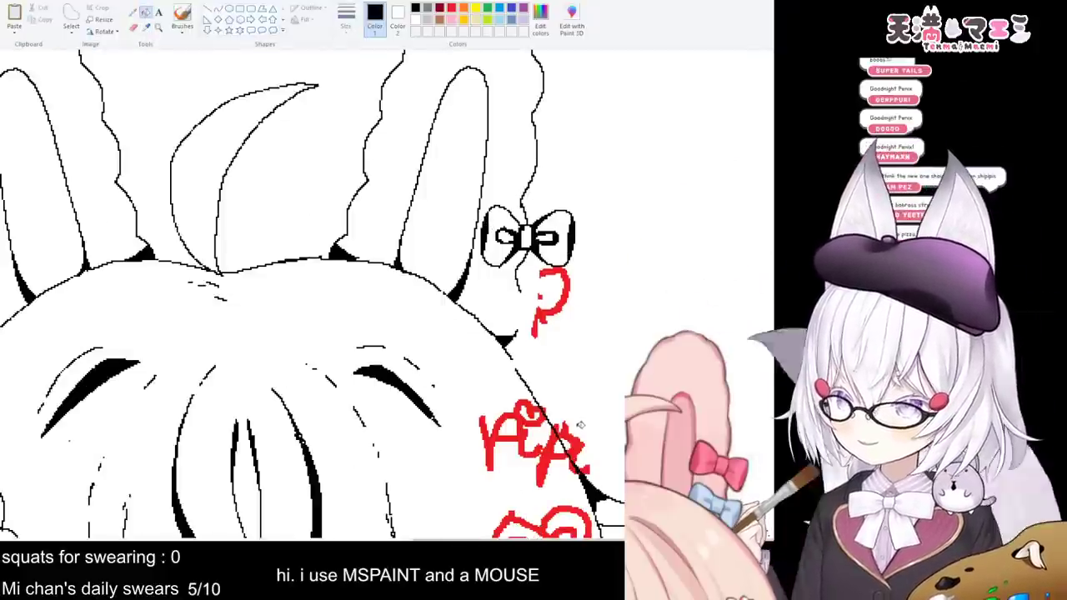
scroll(577, 422, up, 3)
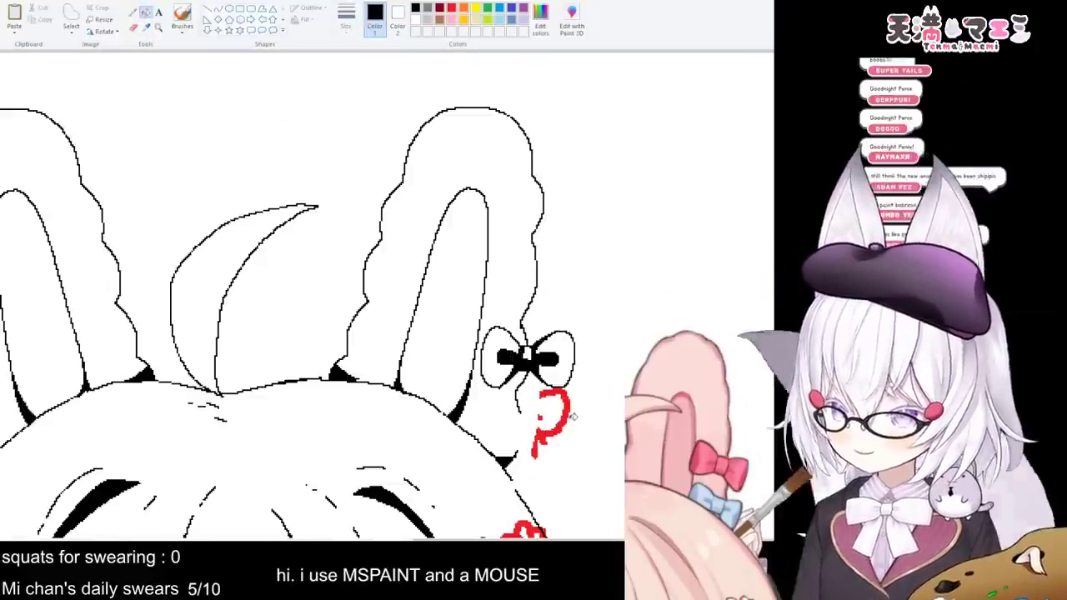
key(ctrl+z)
key(ctrl+z)
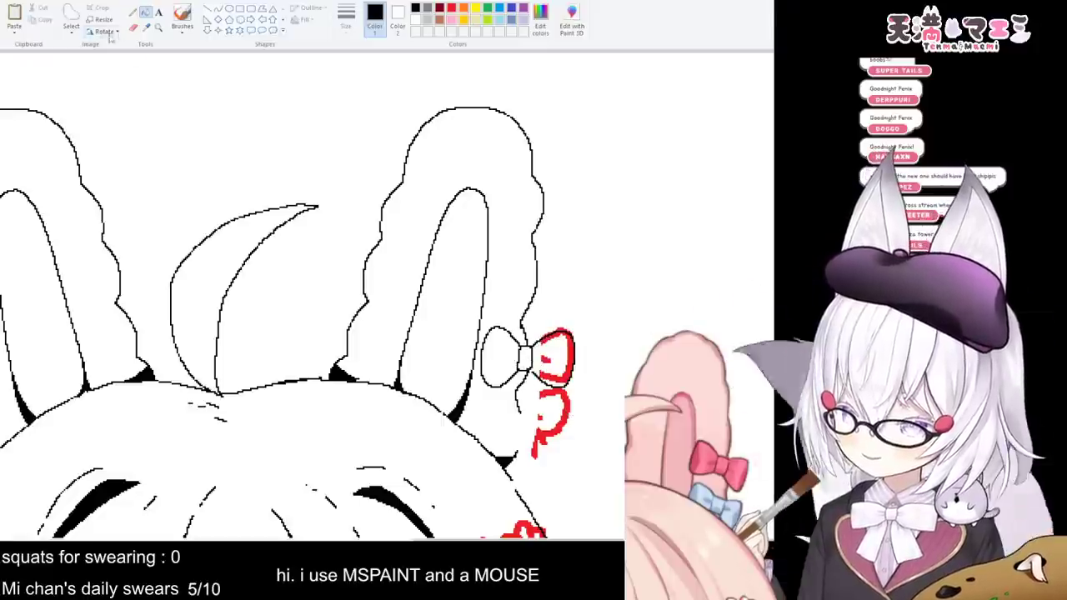
- Add curved edge bands and short thin creases inside both bow loops, and erase only the red sketch beneath the bow
click(133, 12)
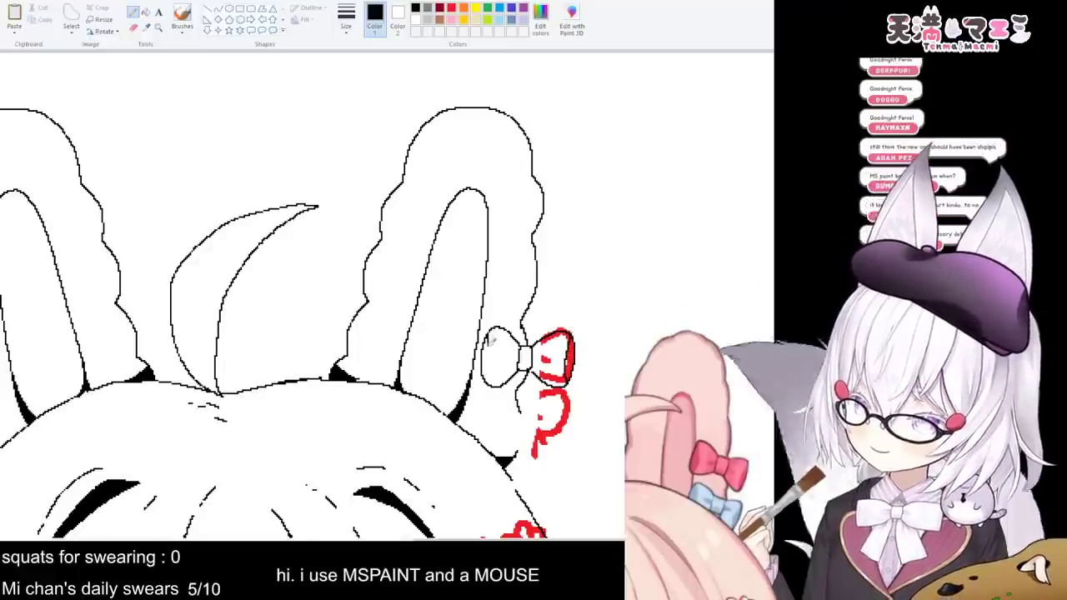
drag(498, 358, 520, 358)
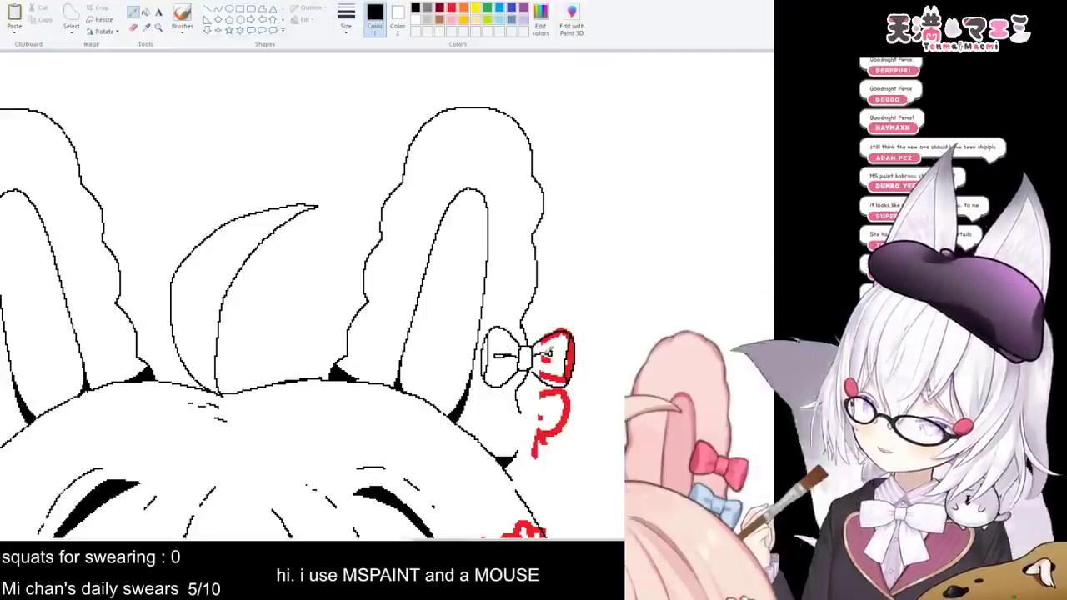
click(134, 28)
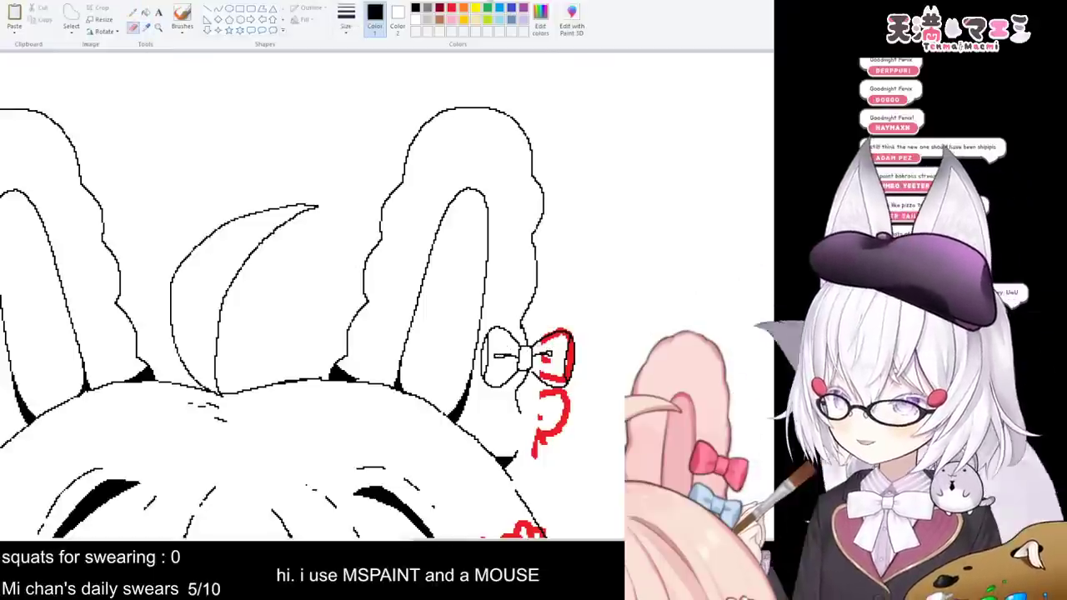
click(451, 7)
mouse_move(572, 343)
mouse_down()
mouse_move(538, 353)
mouse_move(552, 382)
mouse_move(542, 367)
mouse_up()
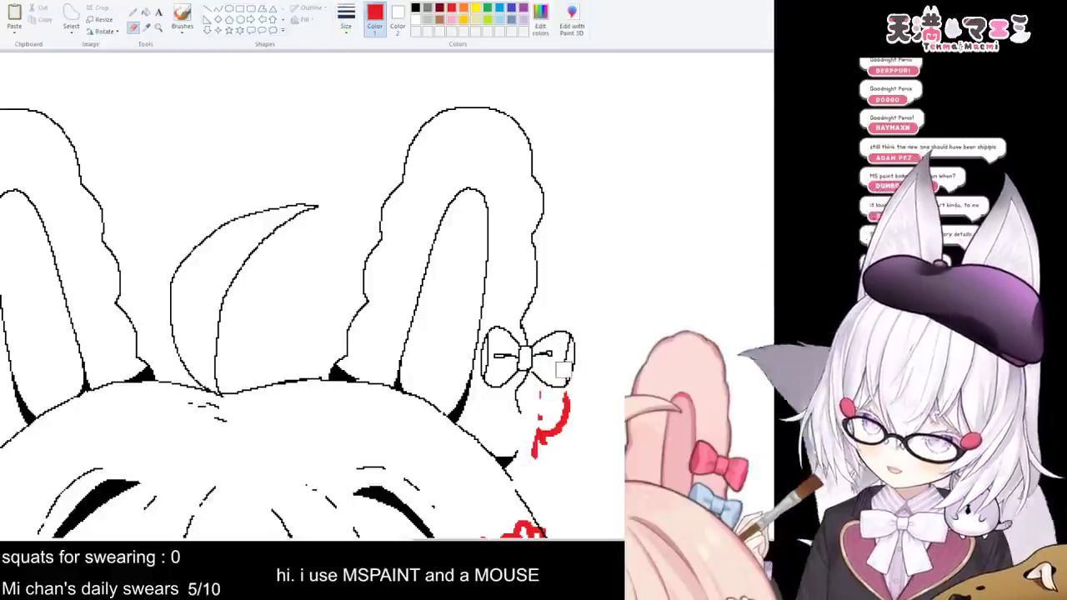
- Fill the narrow outer edge bands of both bow loops with black
click(146, 13)
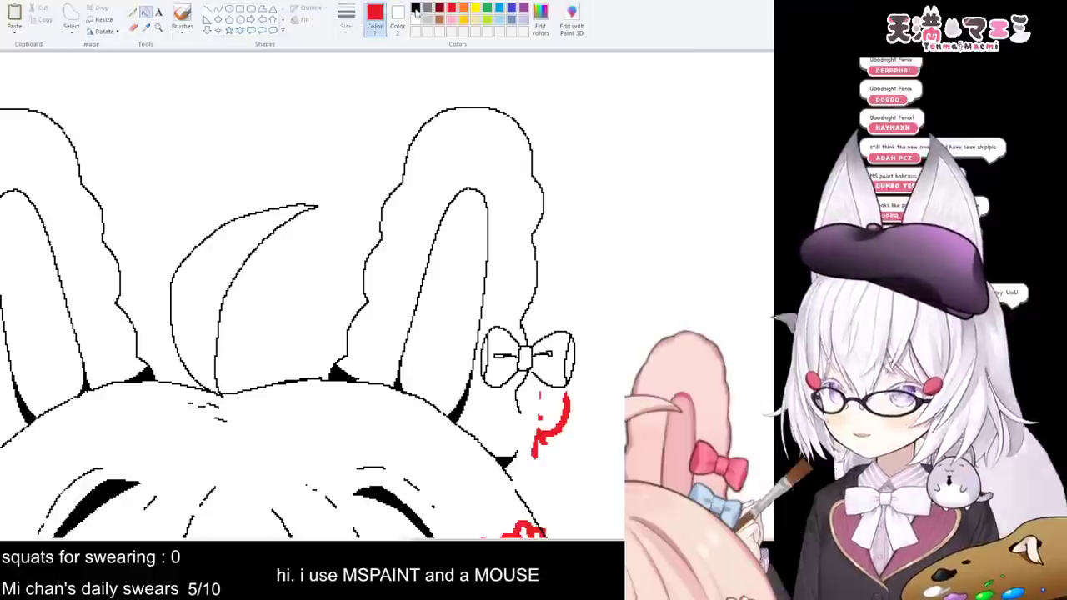
click(416, 7)
click(569, 360)
click(485, 357)
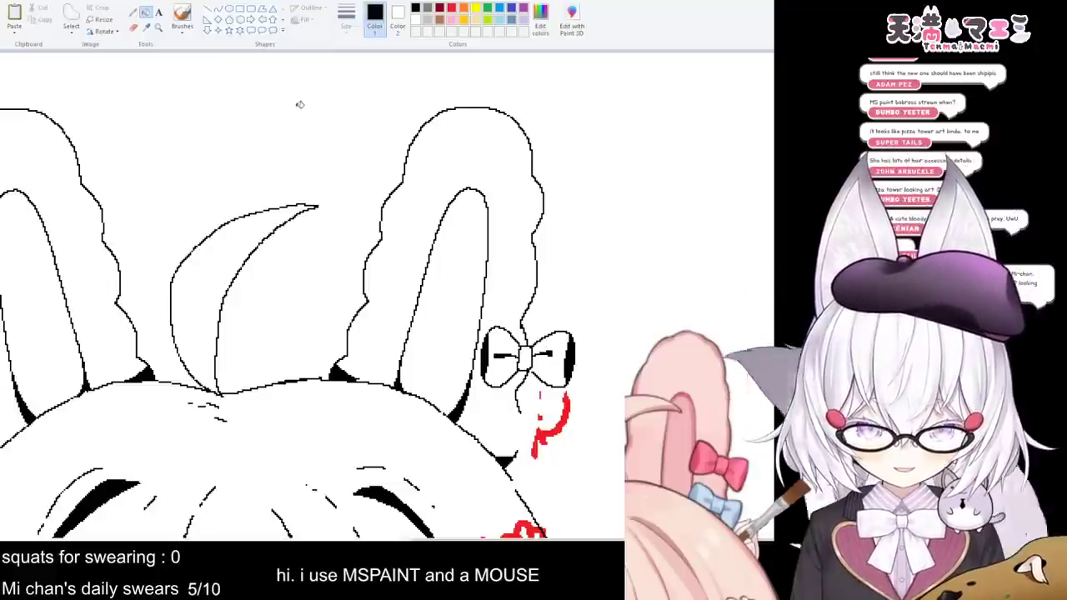
- Draw a short line across the lower part of the upper bow's knot and fill the area beneath it with black
click(132, 12)
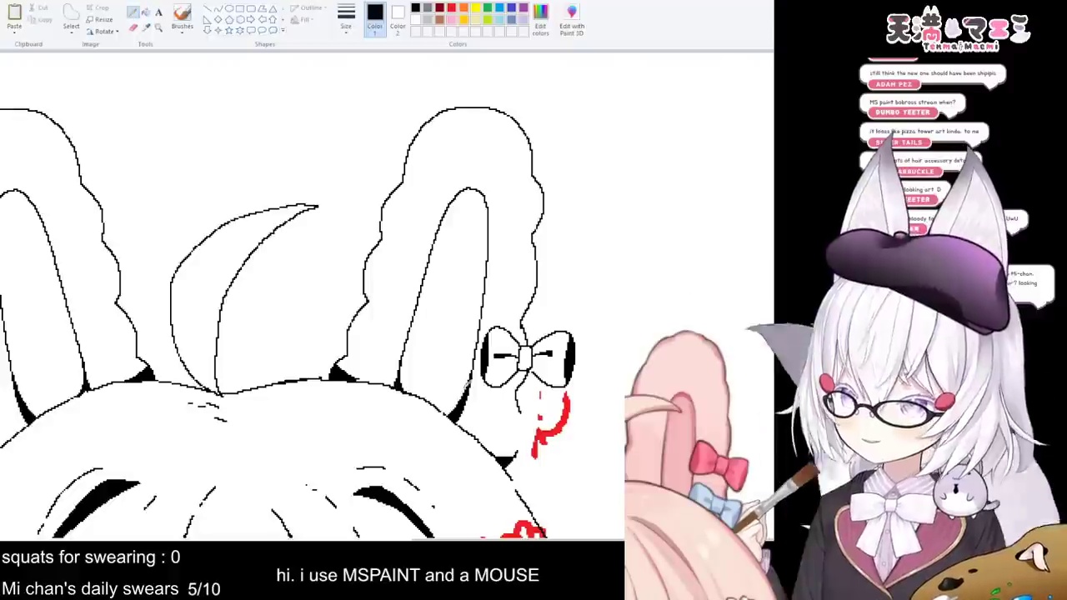
drag(519, 361, 530, 360)
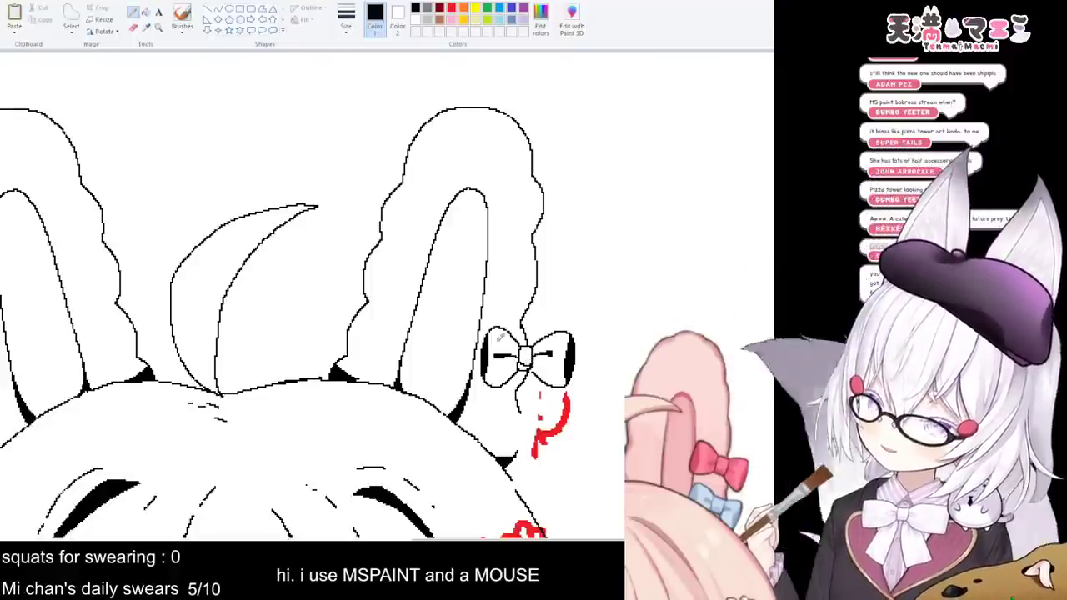
click(145, 13)
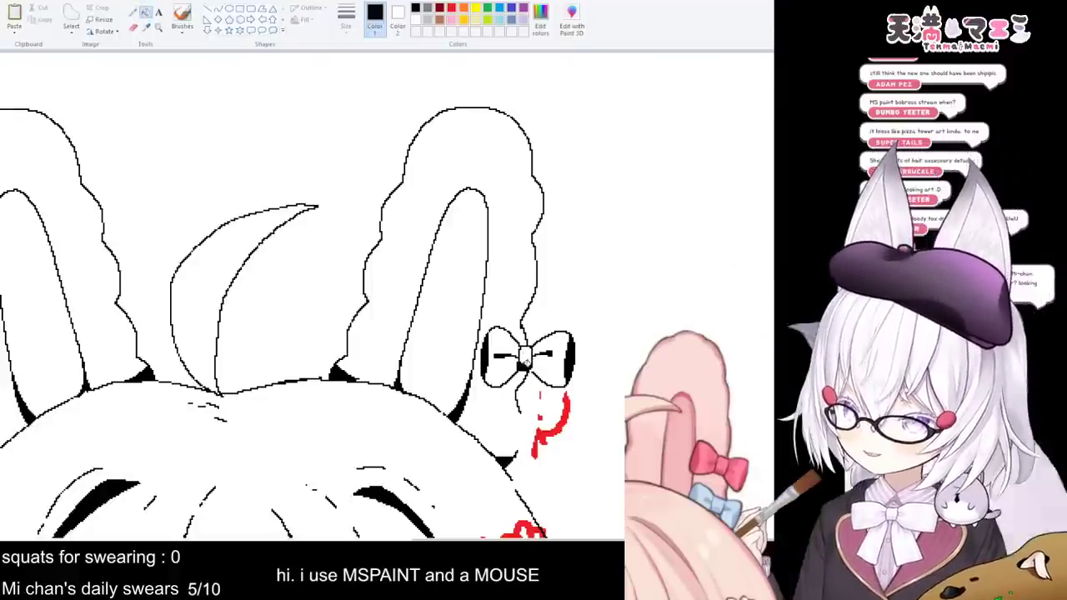
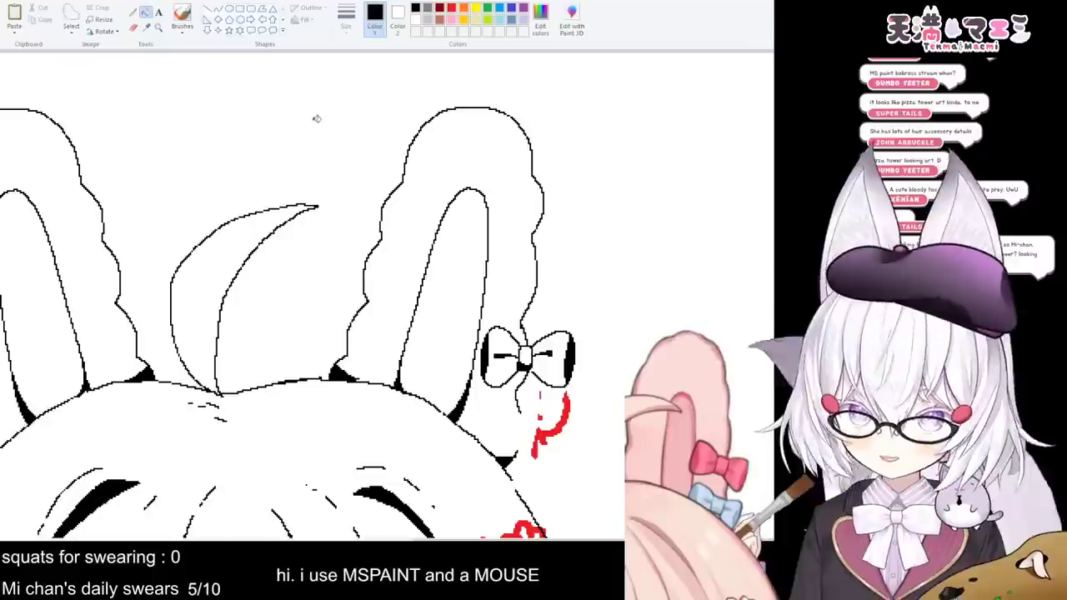
- Draw a second bow beneath the first with a knot, two creased loops and curved edge bands, and fill the bands with black
click(133, 14)
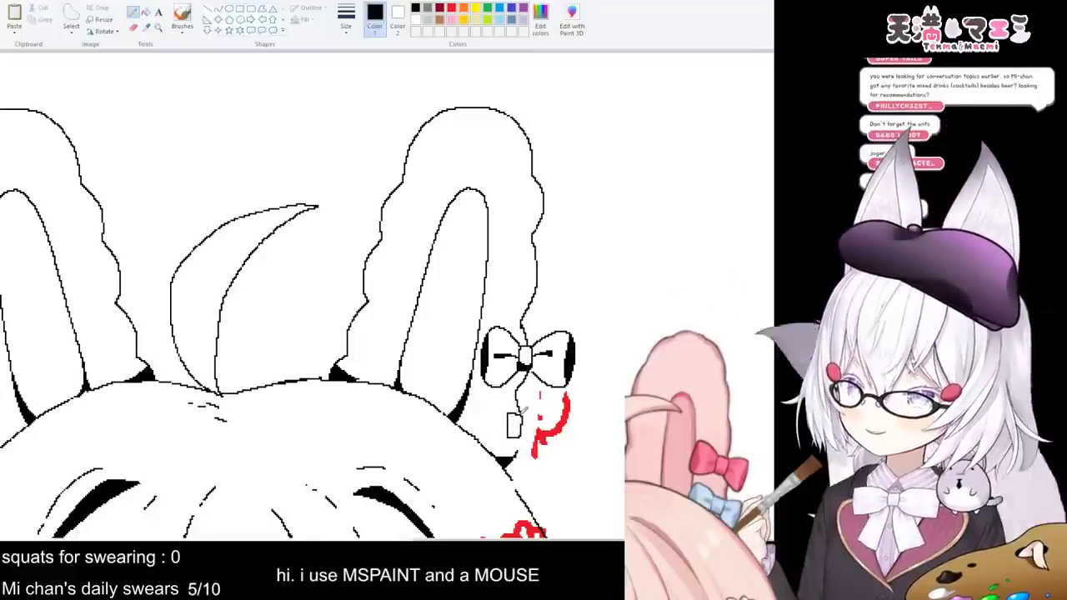
mouse_move(510, 413)
mouse_down()
mouse_move(480, 388)
mouse_move(465, 420)
mouse_up()
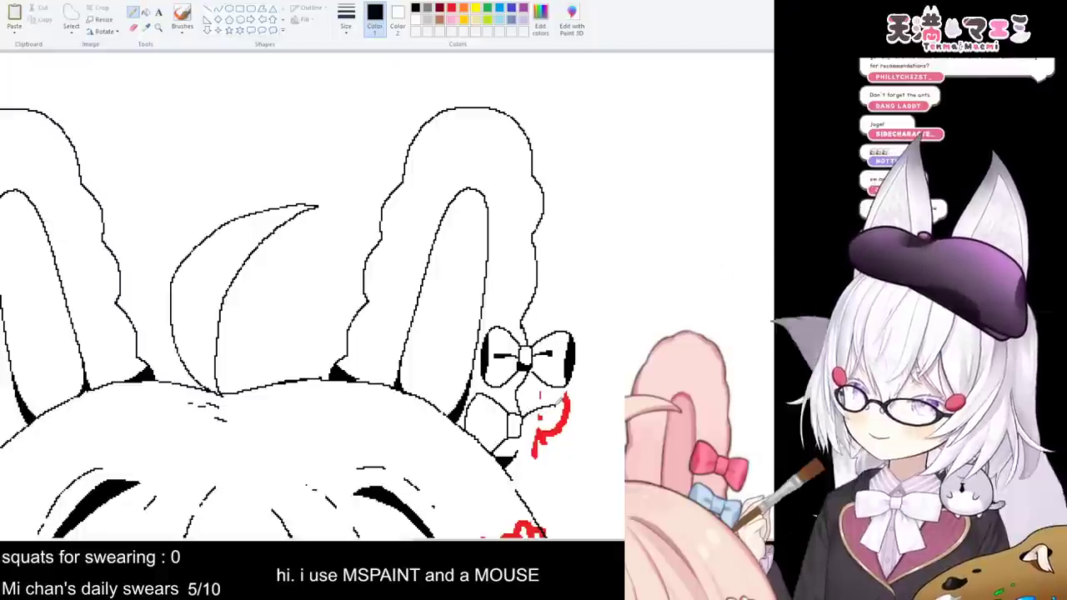
mouse_move(527, 411)
mouse_down()
mouse_move(569, 409)
mouse_move(558, 453)
mouse_move(545, 461)
mouse_move(525, 435)
mouse_up()
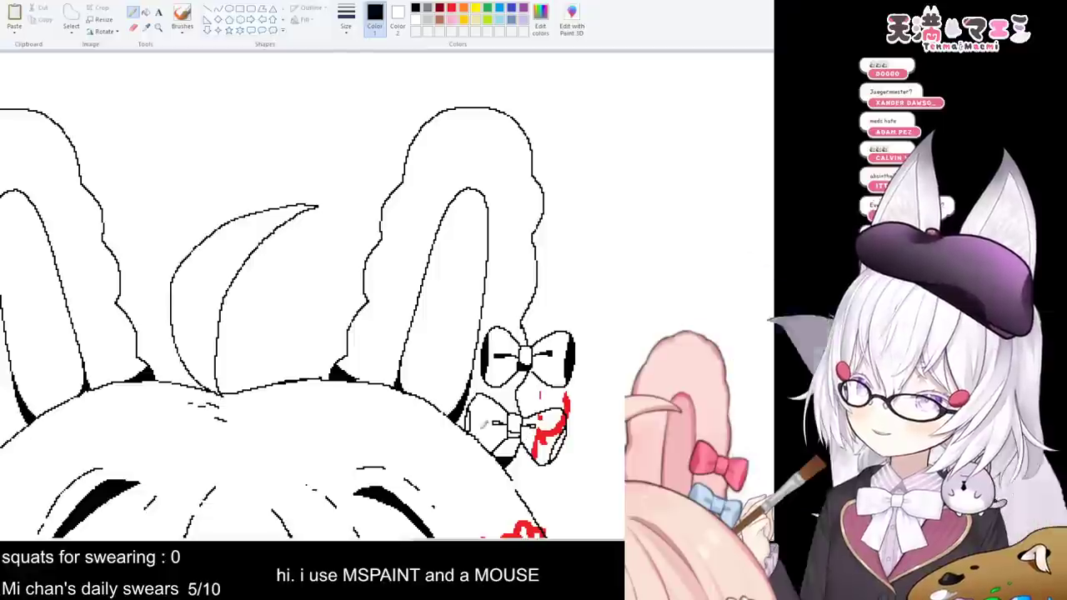
click(145, 11)
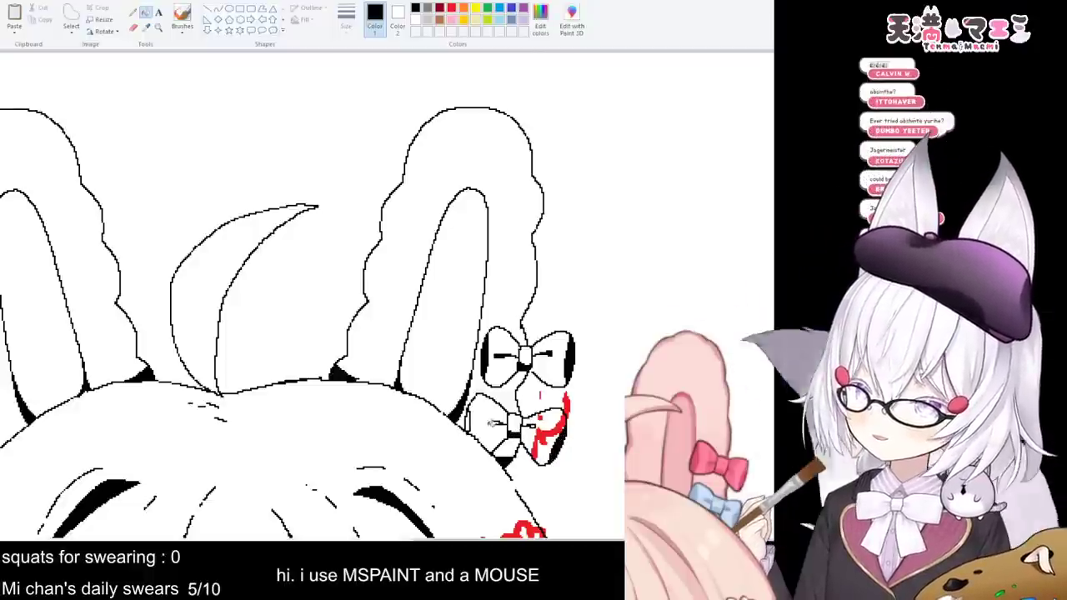
- Scribble overlapping red and black test lines in the blank area beside the ear
click(133, 12)
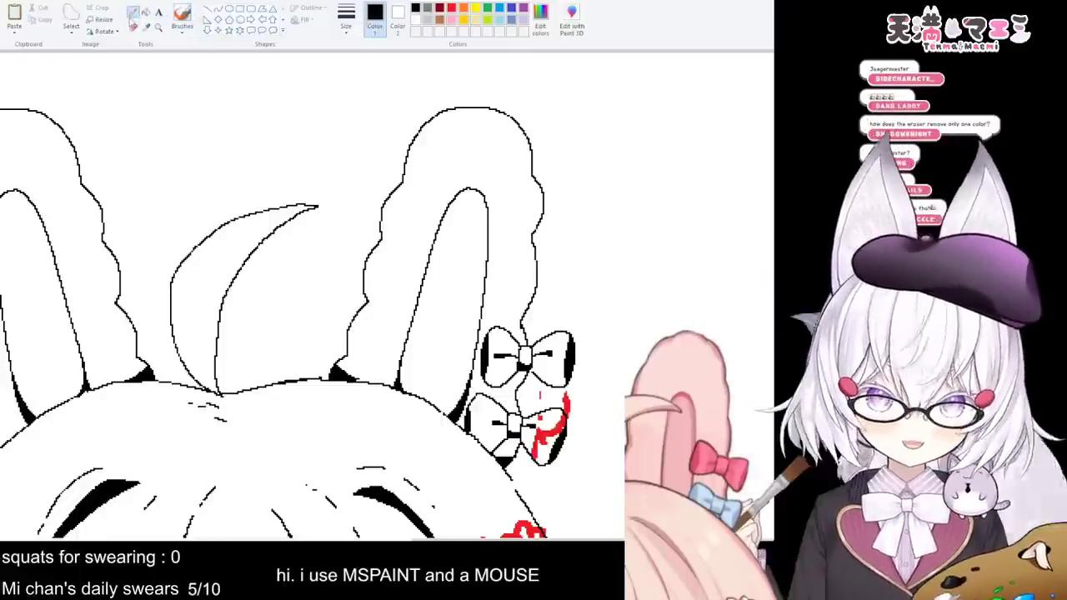
click(451, 9)
mouse_move(575, 79)
mouse_down()
mouse_move(666, 112)
mouse_move(638, 113)
mouse_move(646, 121)
mouse_up()
click(415, 9)
mouse_move(576, 83)
mouse_down()
mouse_move(611, 124)
mouse_move(630, 88)
mouse_move(650, 108)
mouse_up()
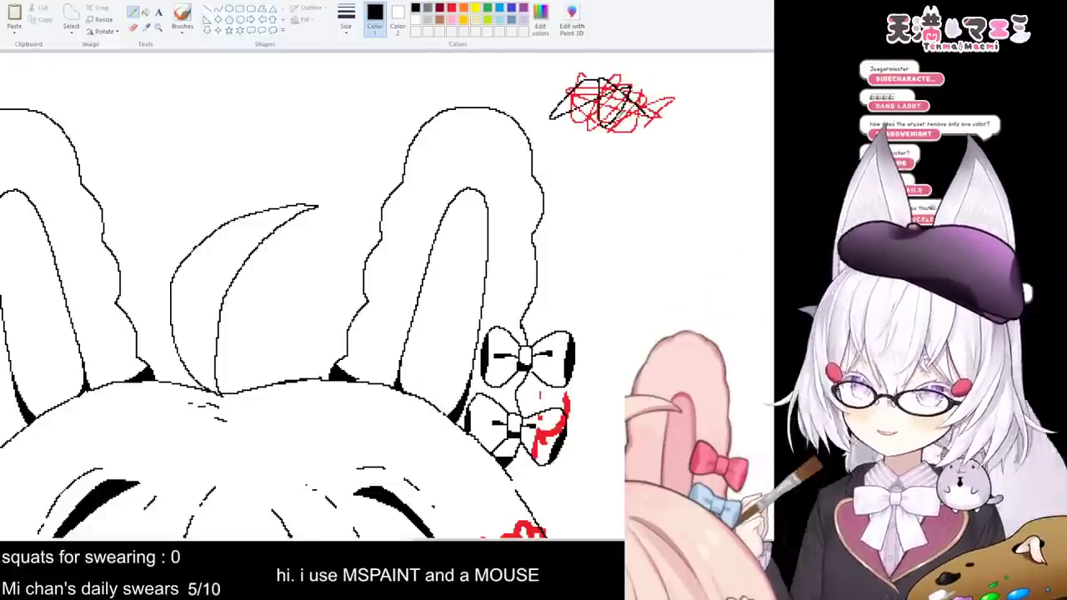
- Erase the test scribble, and remove only the red sketch lines around the lower bow with red as the colour to erase
click(133, 27)
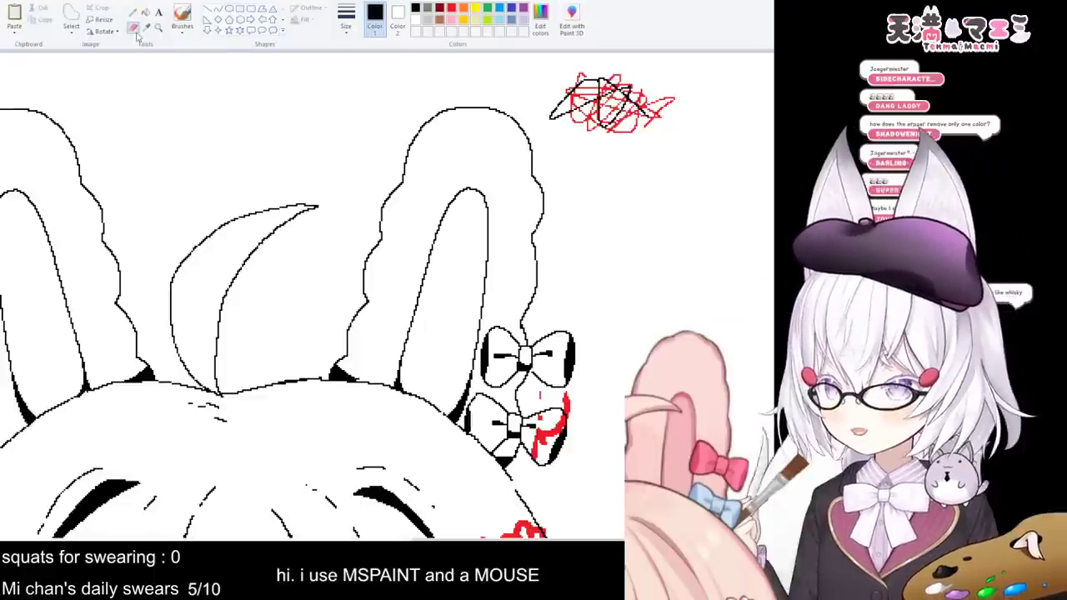
click(451, 9)
mouse_move(611, 70)
mouse_down()
mouse_move(618, 98)
mouse_move(631, 92)
mouse_move(640, 126)
mouse_move(626, 105)
mouse_move(632, 87)
mouse_move(569, 120)
mouse_move(563, 103)
mouse_move(584, 69)
mouse_move(647, 115)
mouse_move(610, 77)
mouse_move(608, 129)
mouse_move(578, 86)
mouse_move(554, 117)
mouse_up()
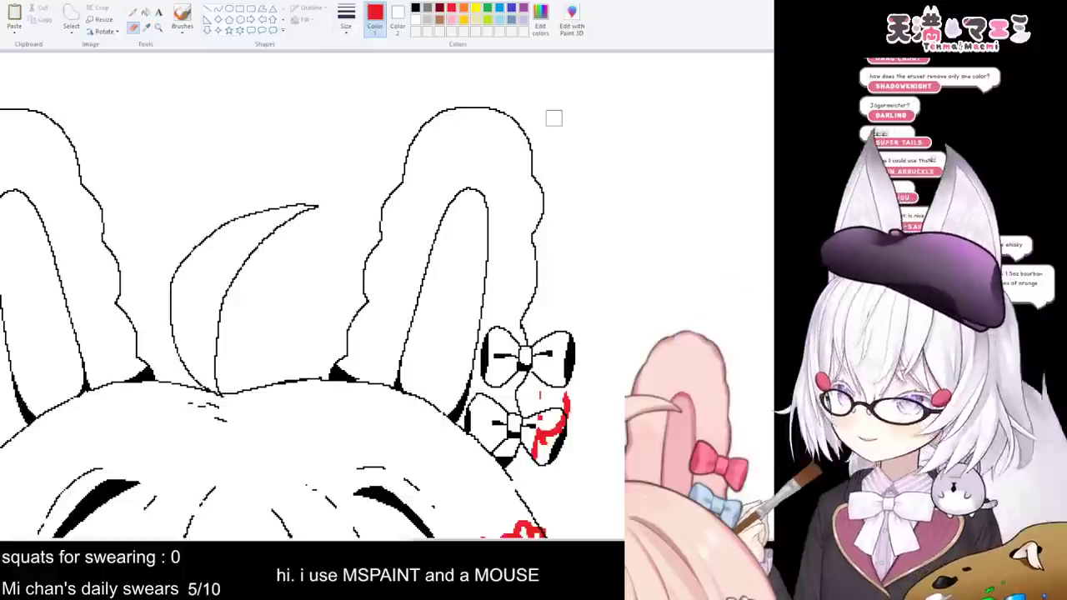
mouse_move(571, 381)
mouse_down()
mouse_move(535, 445)
mouse_move(559, 405)
mouse_move(508, 392)
mouse_move(557, 432)
mouse_move(566, 391)
mouse_move(515, 397)
mouse_up()
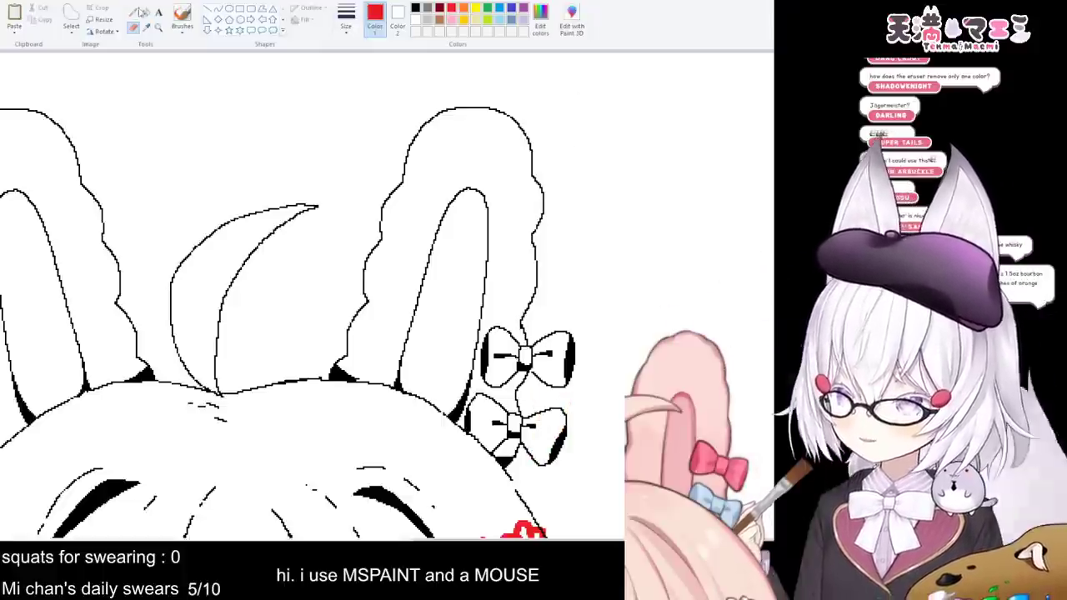
- Ink the heart hair clip in black with outer and inner outlines and an inner shading line, and erase only its red sketch
click(132, 10)
click(415, 7)
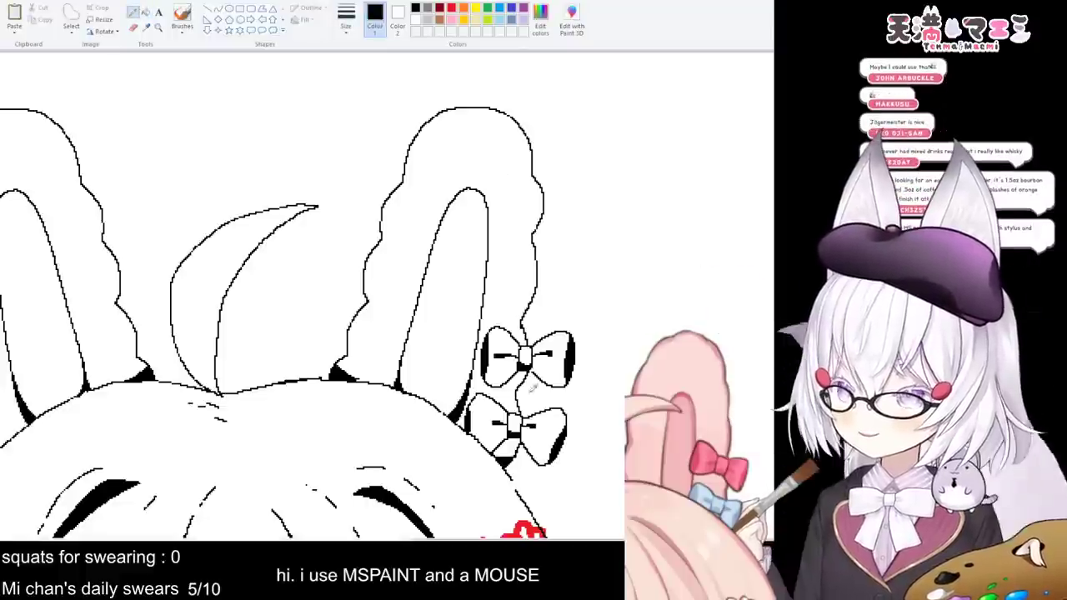
scroll(530, 366, down, 3)
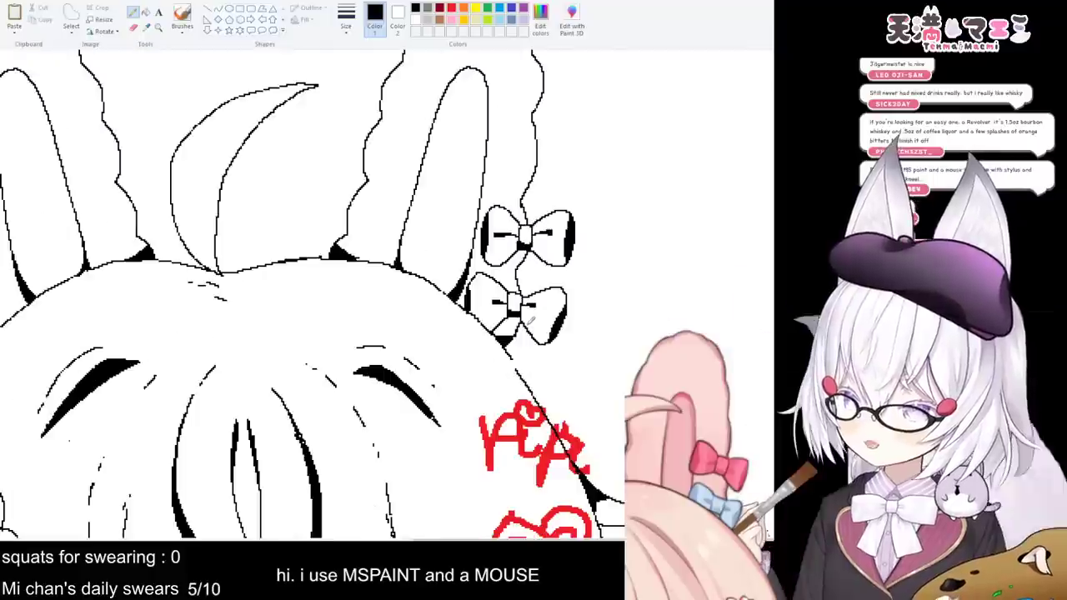
scroll(531, 321, down, 6)
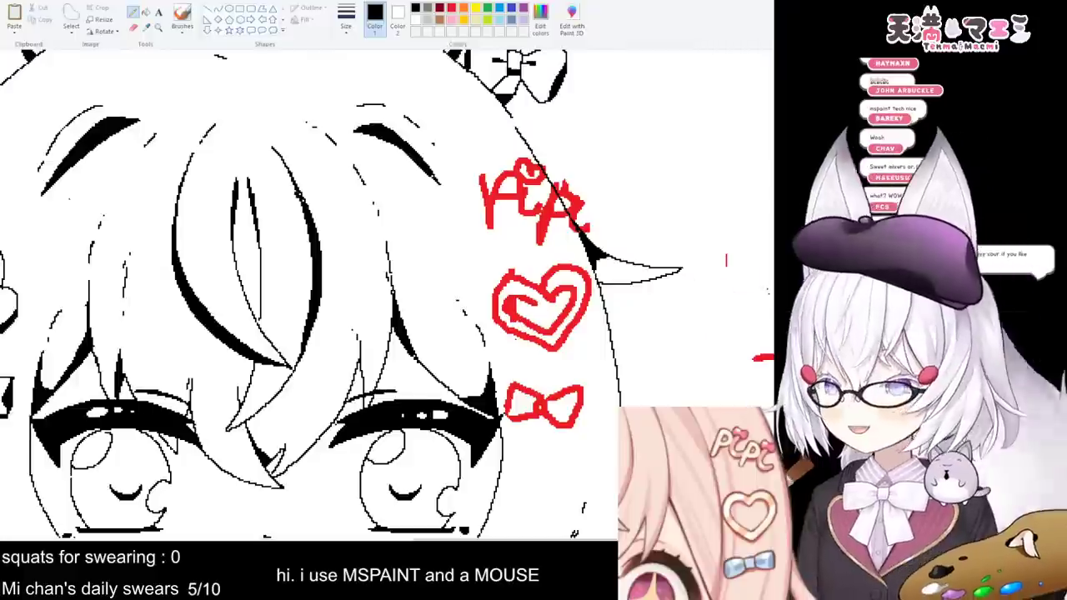
mouse_move(490, 288)
mouse_down()
mouse_move(495, 316)
mouse_move(553, 345)
mouse_move(591, 310)
mouse_move(591, 278)
mouse_move(572, 259)
mouse_up()
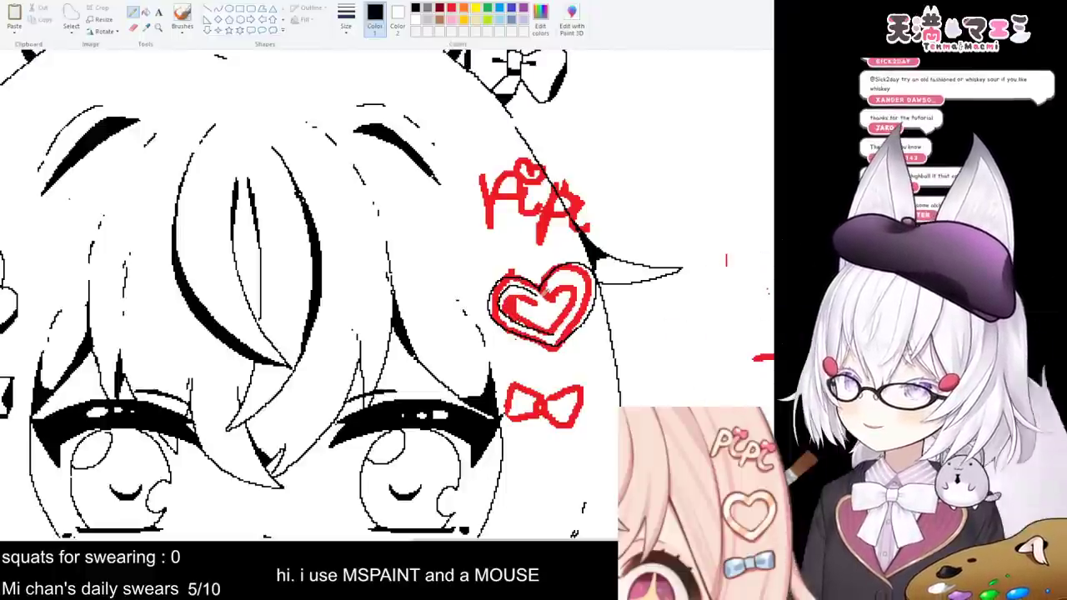
drag(588, 272, 579, 314)
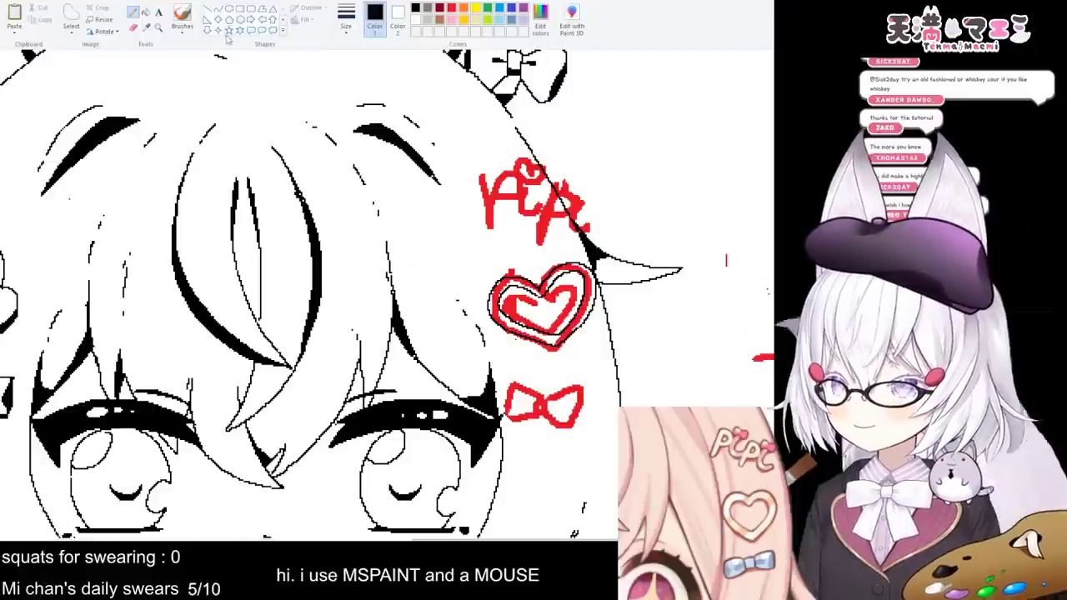
click(451, 8)
mouse_move(588, 285)
mouse_down()
mouse_move(535, 362)
mouse_move(574, 300)
mouse_move(553, 308)
mouse_move(551, 276)
mouse_move(497, 315)
mouse_move(546, 338)
mouse_up()
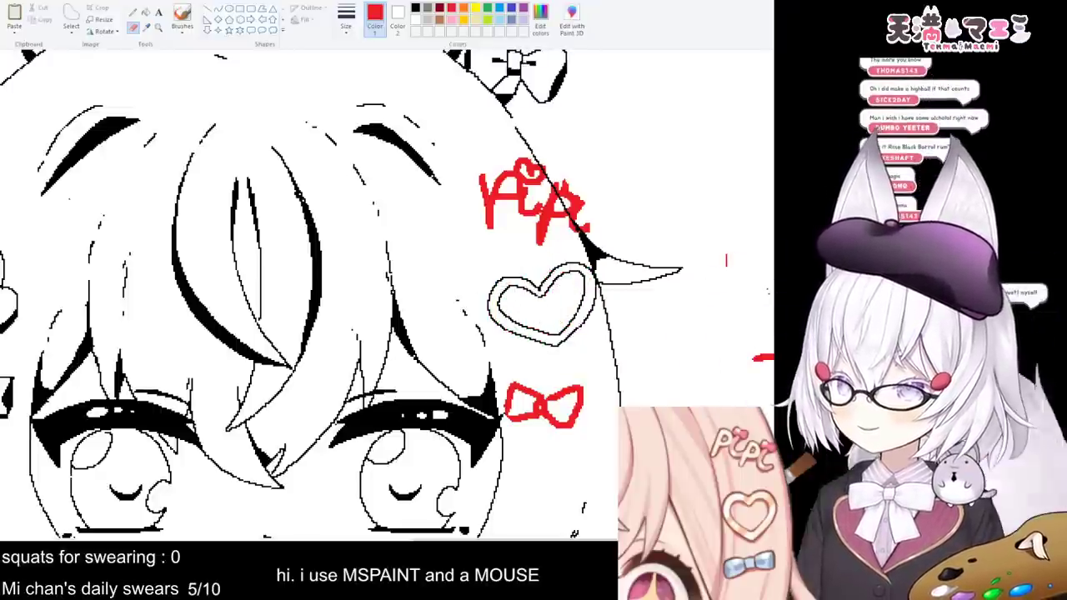
- Draw shading lines along the heart frame's lower edge and upper inner curve, and fill the narrow strips with black
click(133, 11)
click(415, 9)
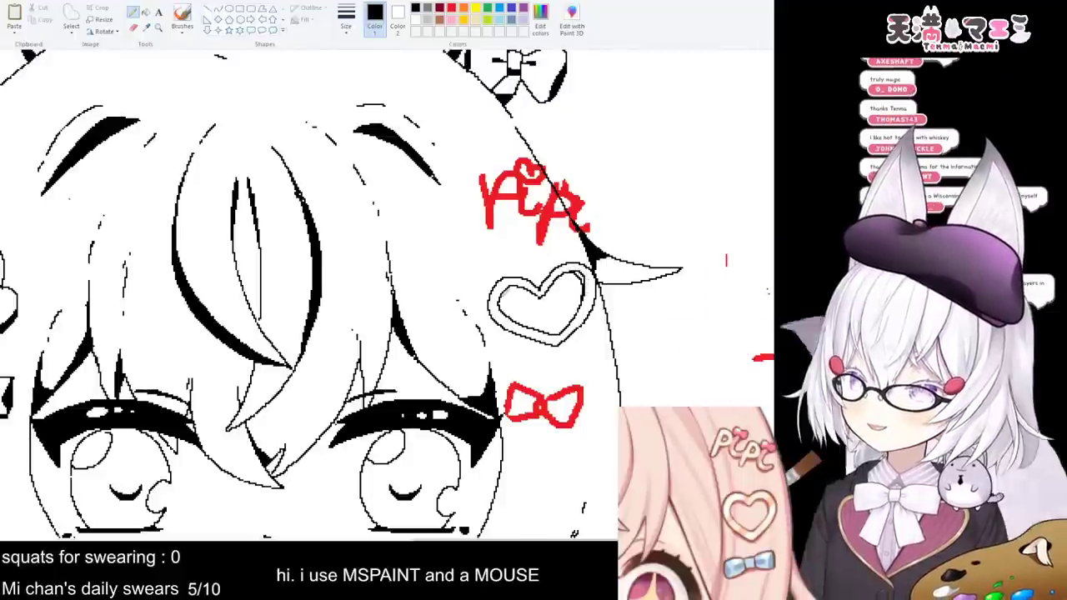
drag(524, 337, 559, 346)
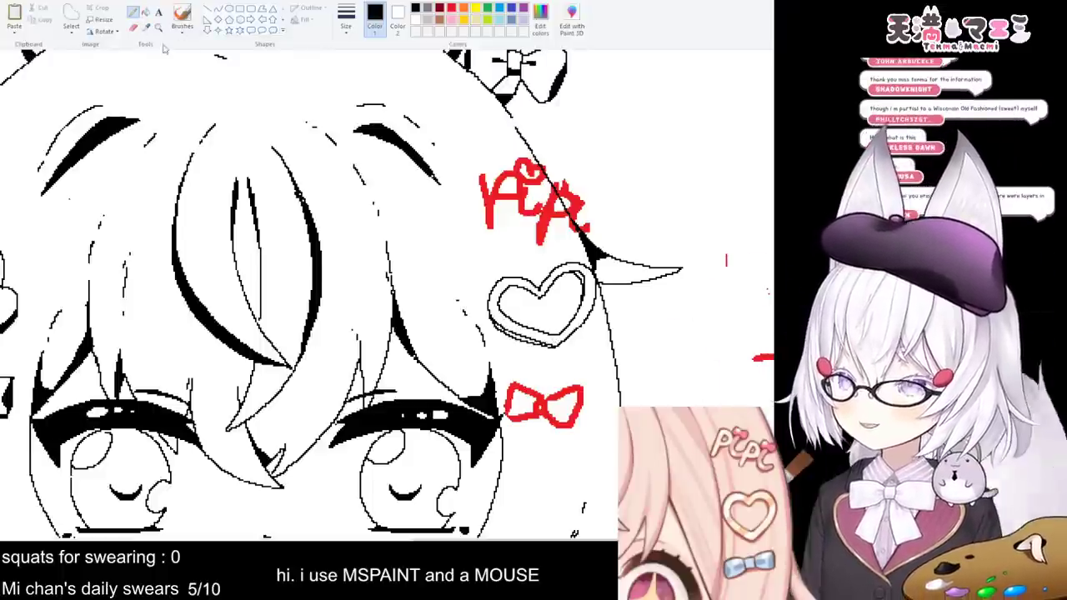
click(145, 11)
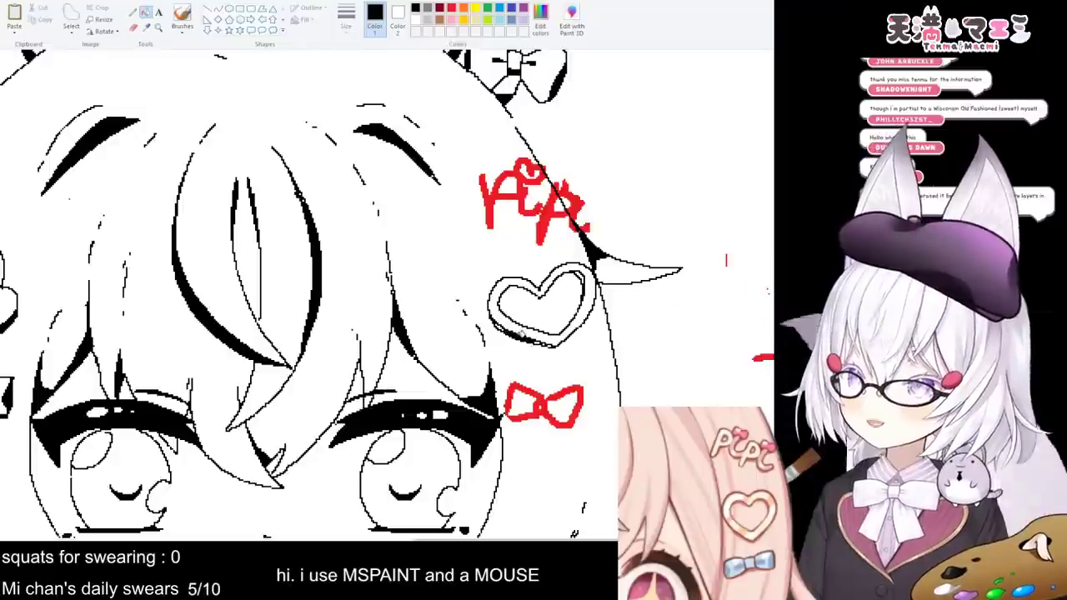
click(519, 339)
click(505, 325)
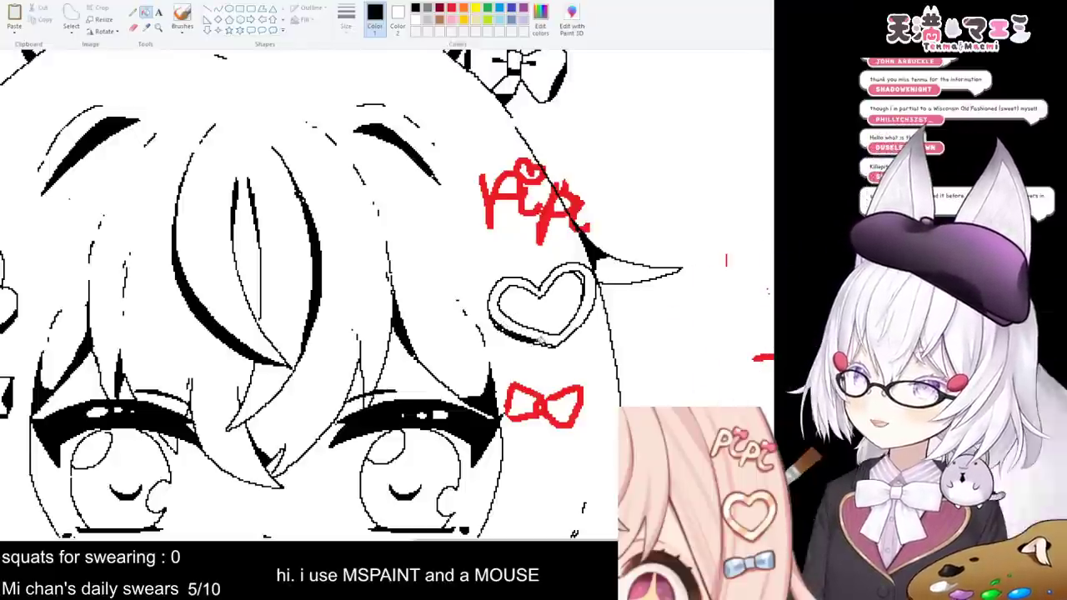
click(540, 341)
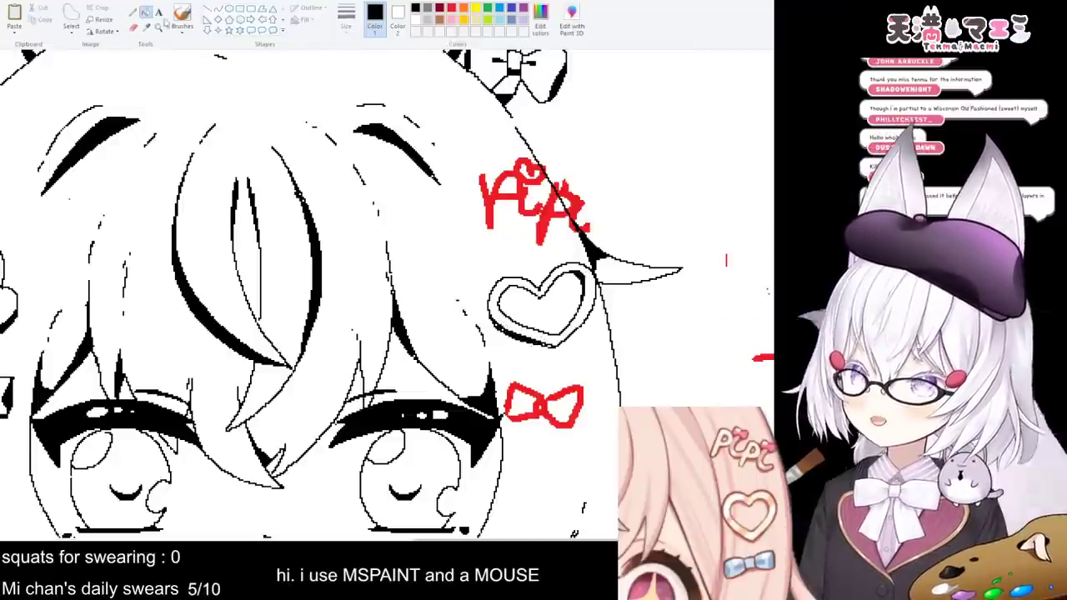
click(133, 11)
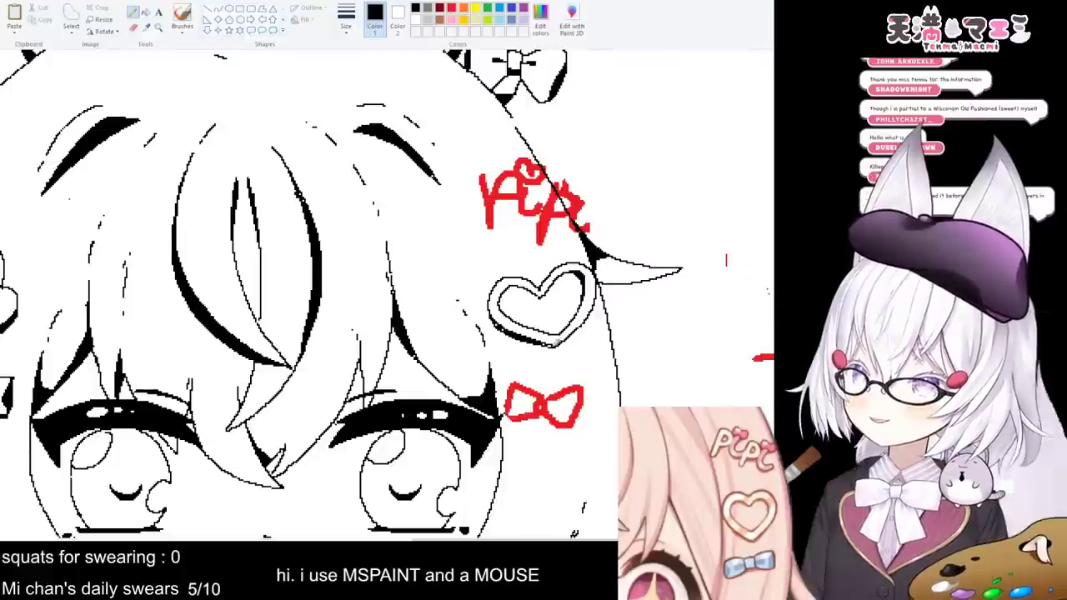
click(550, 342)
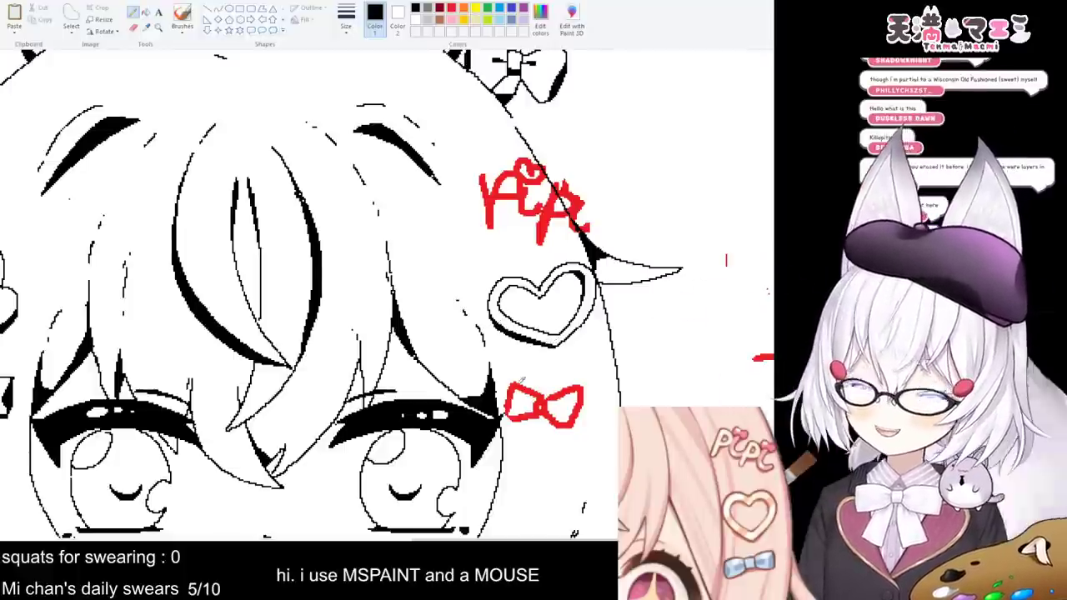
- Outline the small bow beneath the heart with a narrow knot and two loops, undoing and redrawing the first pair of loops
scroll(512, 368, down, 3)
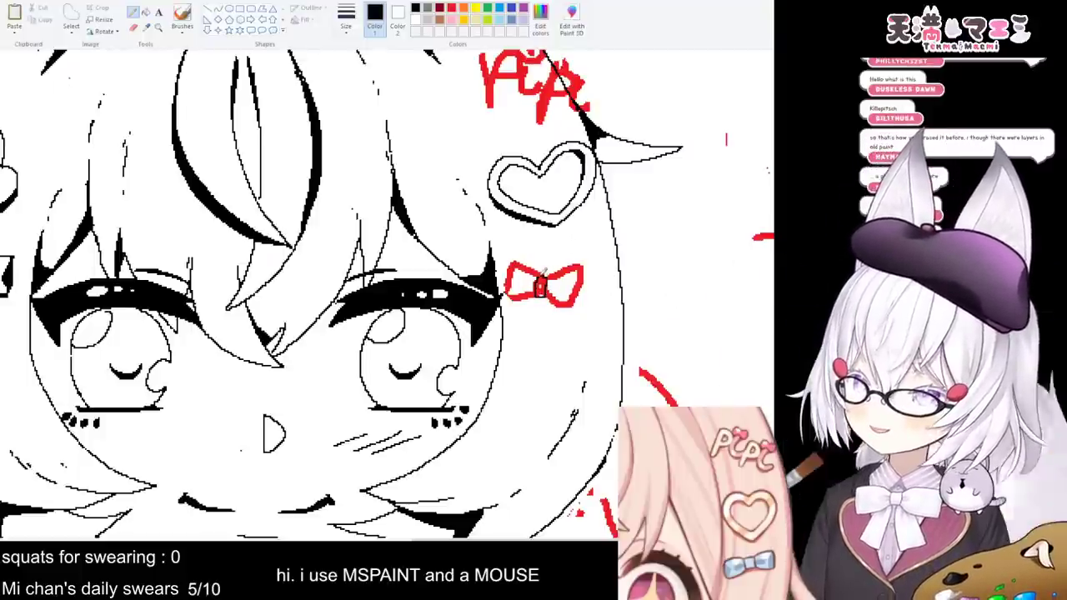
mouse_move(511, 255)
mouse_down()
mouse_move(507, 298)
mouse_move(525, 305)
mouse_move(551, 269)
mouse_move(581, 256)
mouse_move(587, 281)
mouse_move(549, 297)
mouse_up()
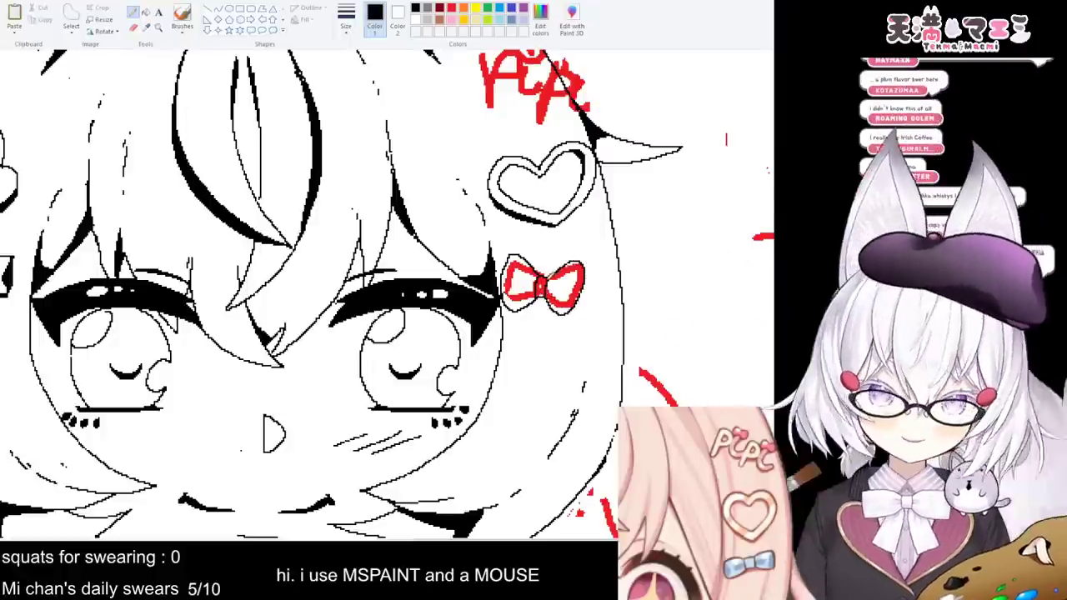
key(ctrl+z)
key(ctrl+z)
mouse_move(551, 272)
mouse_down()
mouse_move(593, 267)
mouse_move(583, 309)
mouse_up()
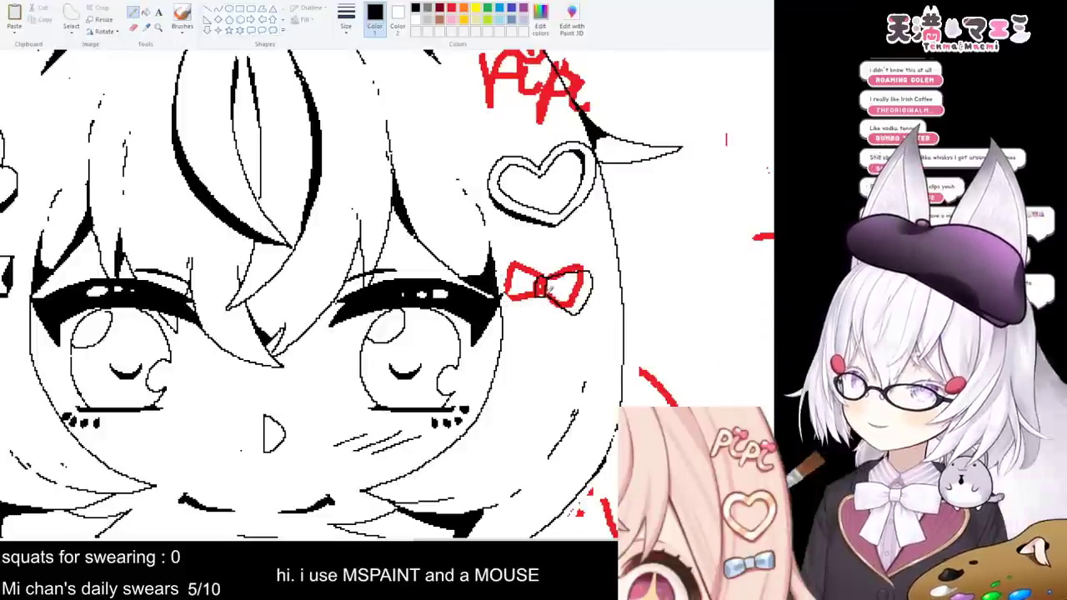
mouse_move(506, 261)
mouse_down()
mouse_move(502, 302)
mouse_move(527, 302)
mouse_up()
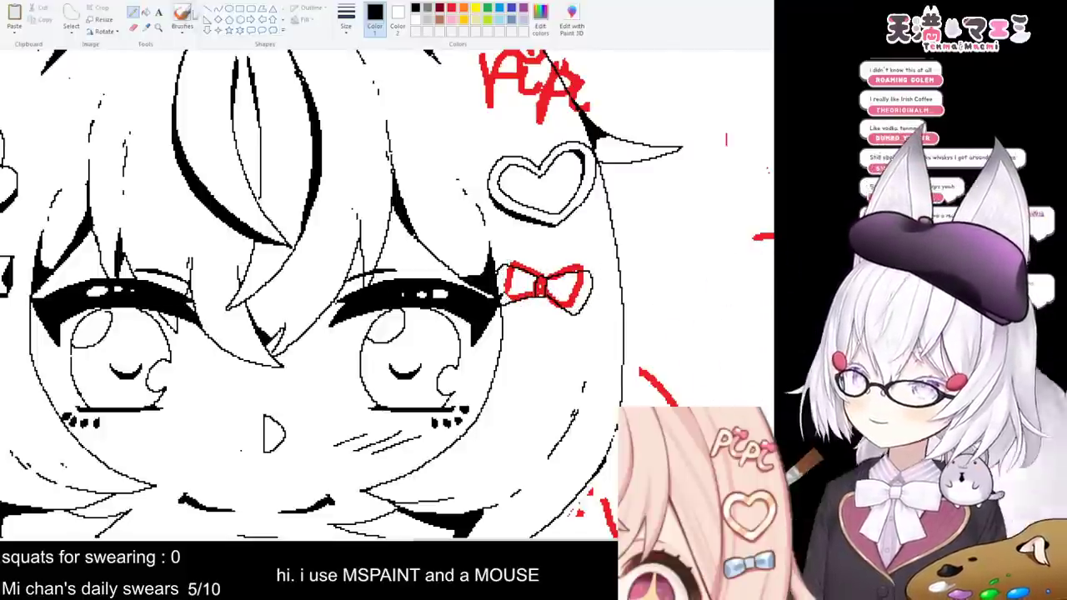
- Clean up stray lines inside the small bow's loop beside the eye, and add short creases and an edge shading line
click(134, 27)
drag(505, 291, 505, 288)
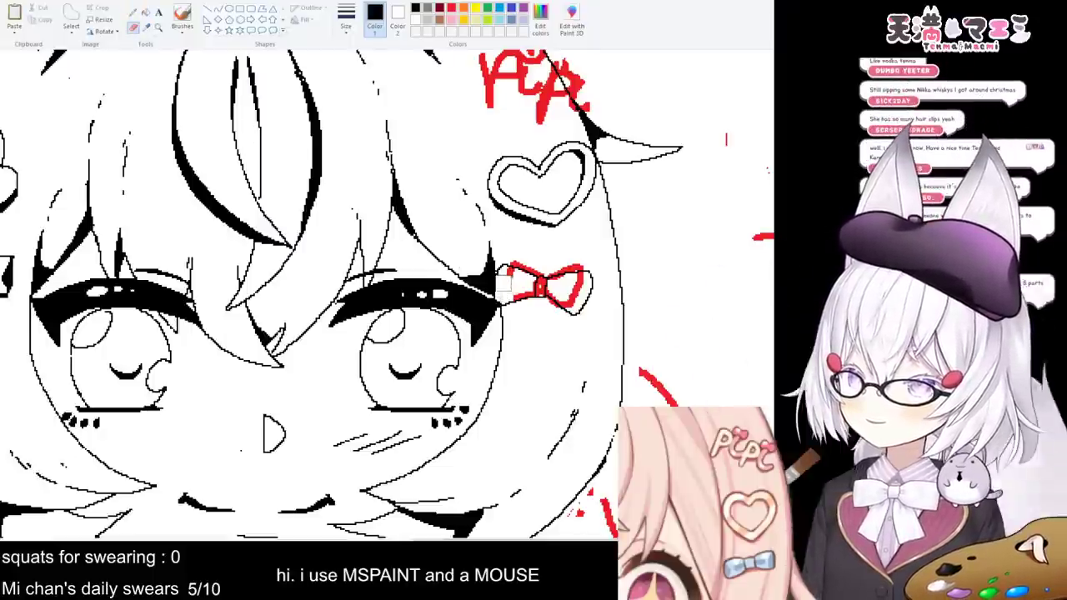
click(133, 11)
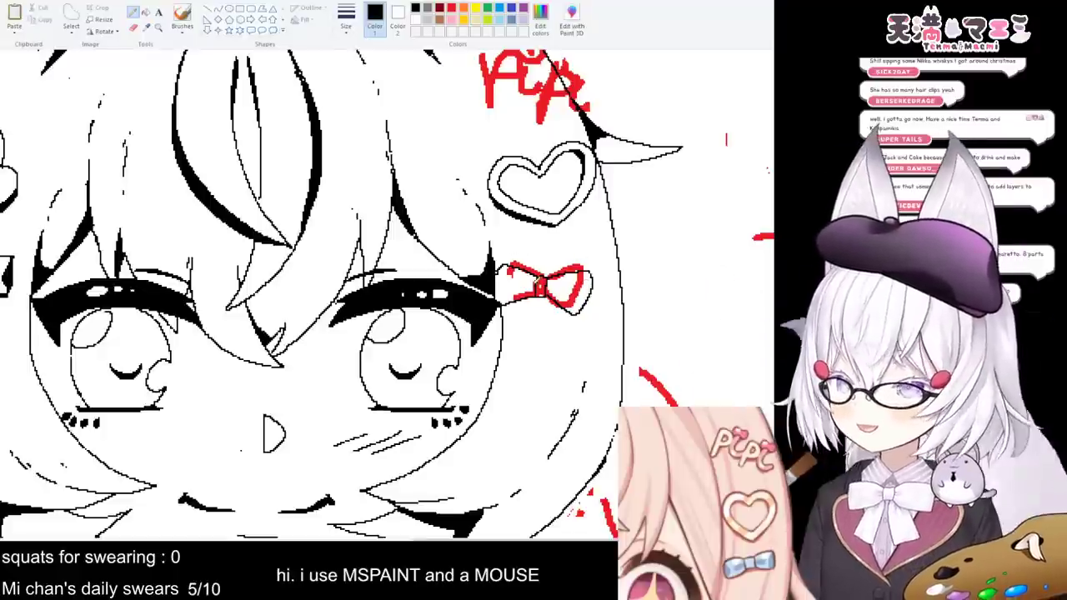
mouse_move(546, 283)
mouse_down()
mouse_move(595, 271)
mouse_move(577, 313)
mouse_up()
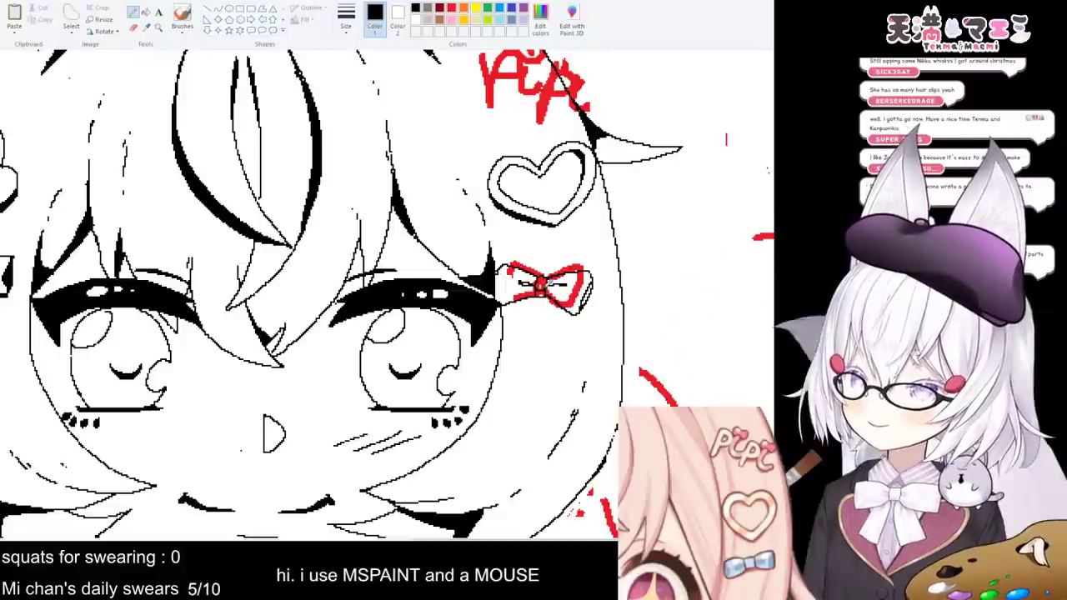
- Erase only the red sketch from the small bow, keeping its black outlines
click(133, 27)
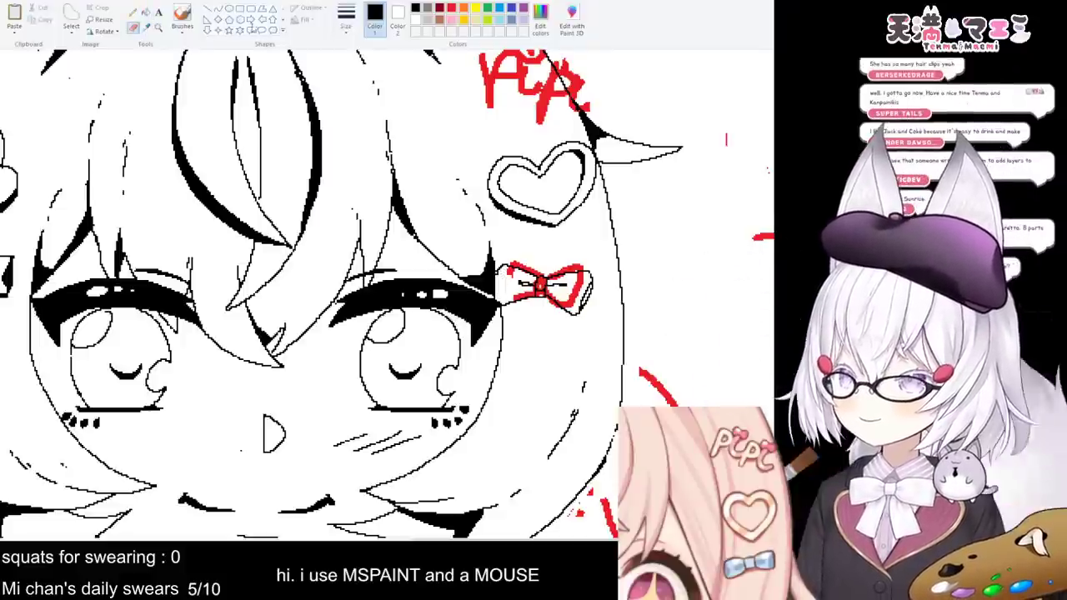
click(452, 8)
mouse_move(588, 284)
mouse_down()
mouse_move(545, 260)
mouse_move(510, 296)
mouse_move(527, 280)
mouse_up()
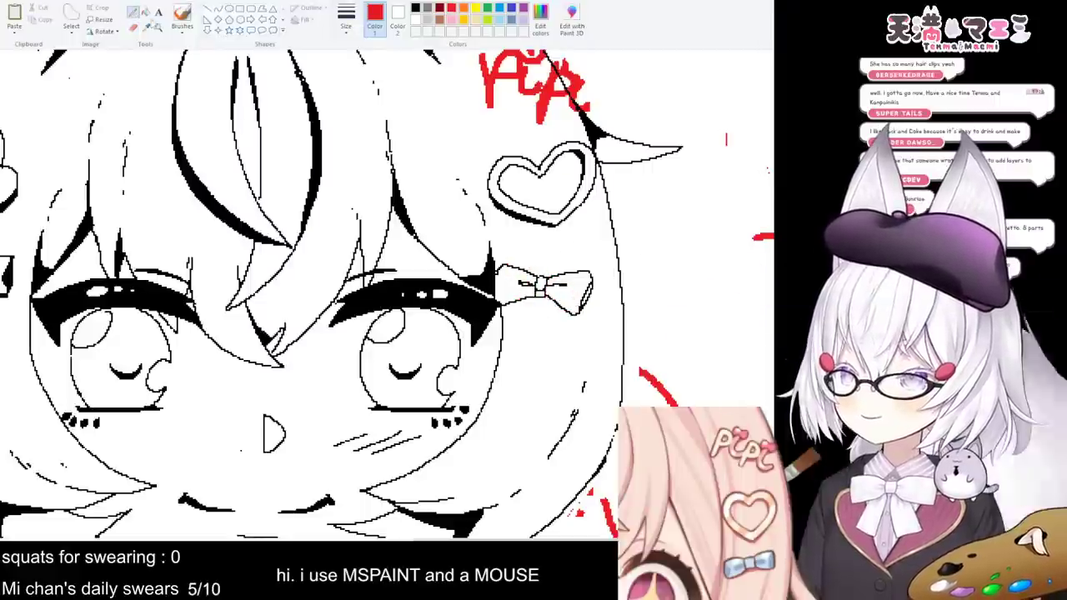
- Outline the hollow black lettering "pipi" beside its red sketch above the heart clip, with a small bow-like shape above each i
click(145, 11)
click(416, 7)
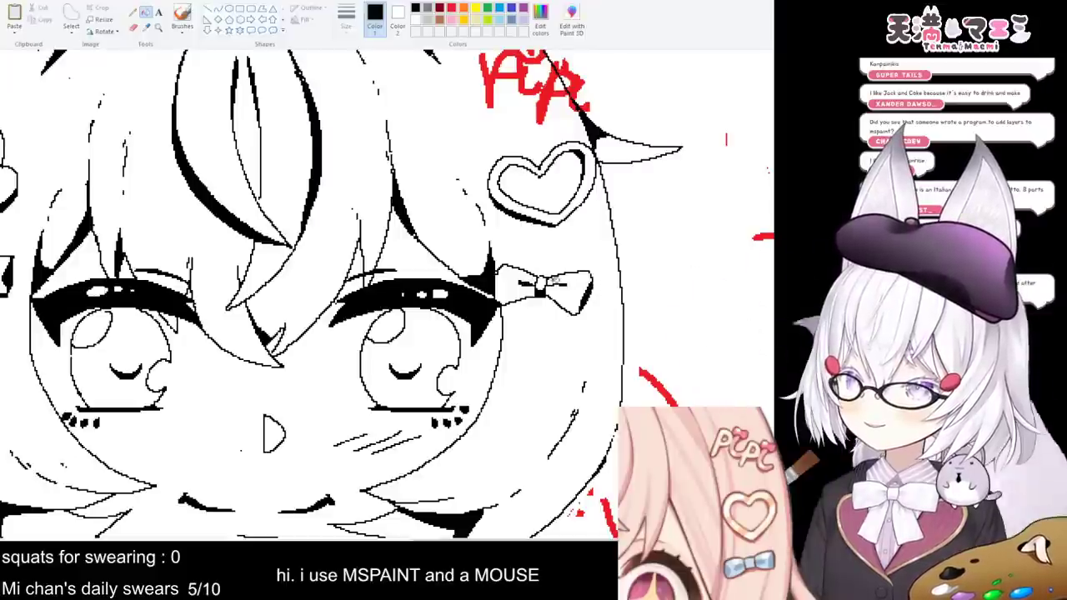
click(134, 12)
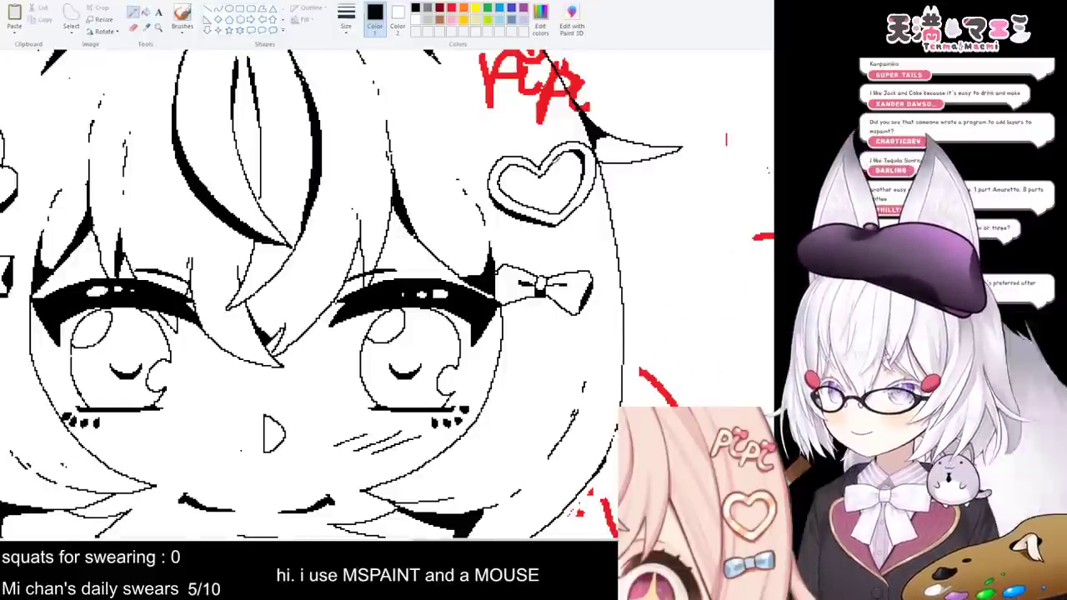
scroll(557, 161, up, 5)
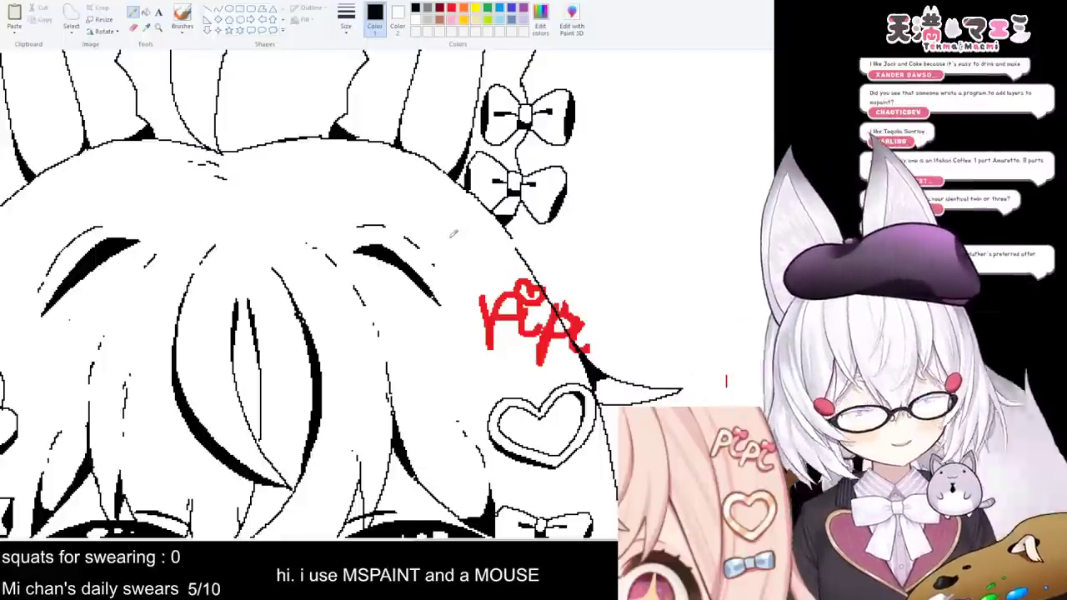
drag(436, 332, 436, 377)
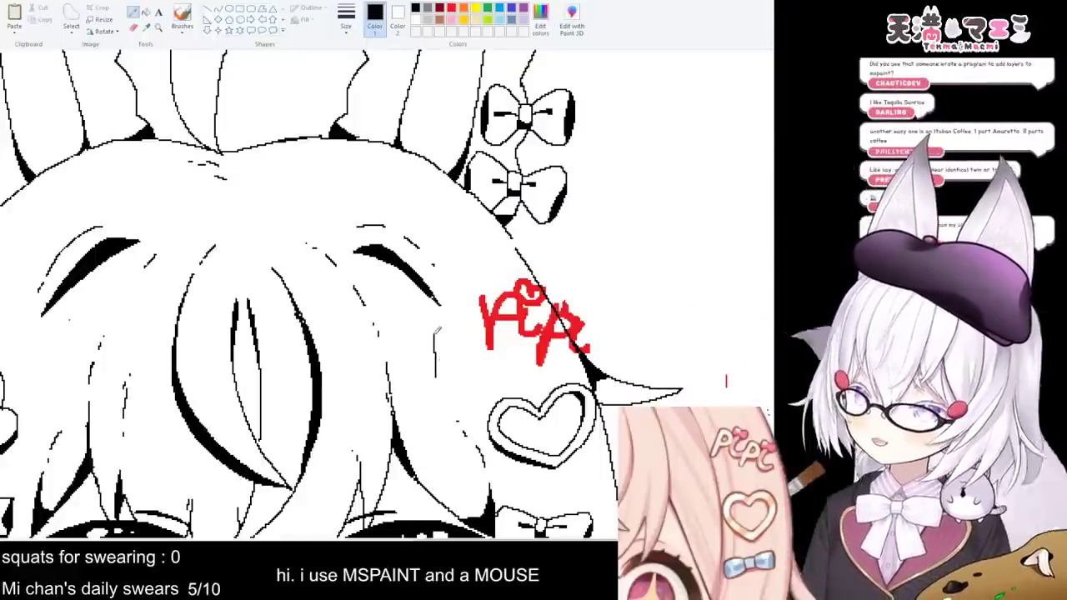
mouse_move(435, 333)
mouse_down()
mouse_move(457, 332)
mouse_move(445, 334)
mouse_move(456, 342)
mouse_up()
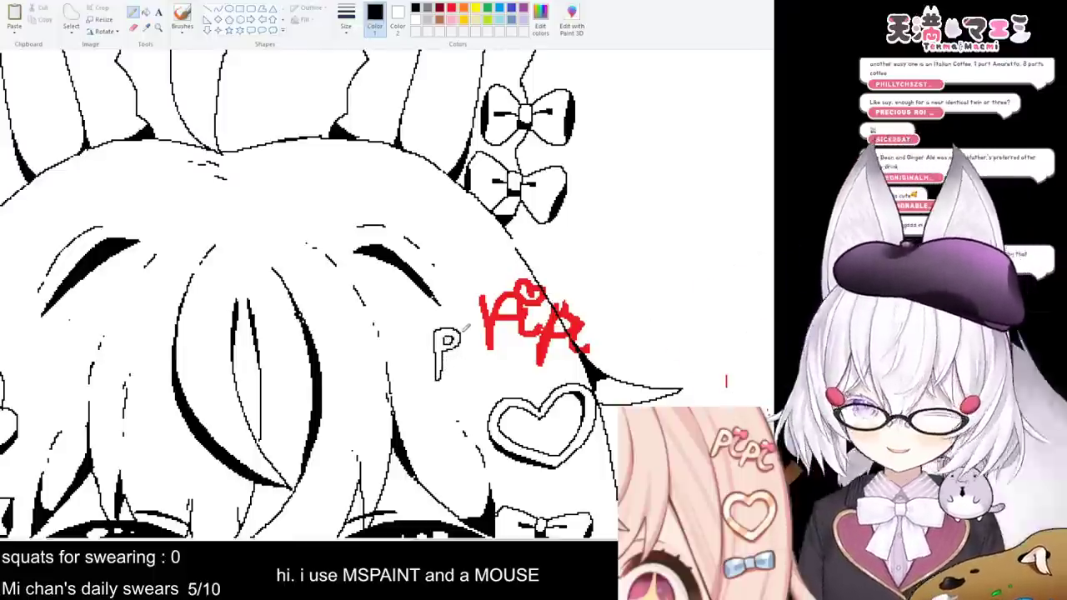
mouse_move(469, 341)
mouse_down()
mouse_move(478, 349)
mouse_move(483, 333)
mouse_up()
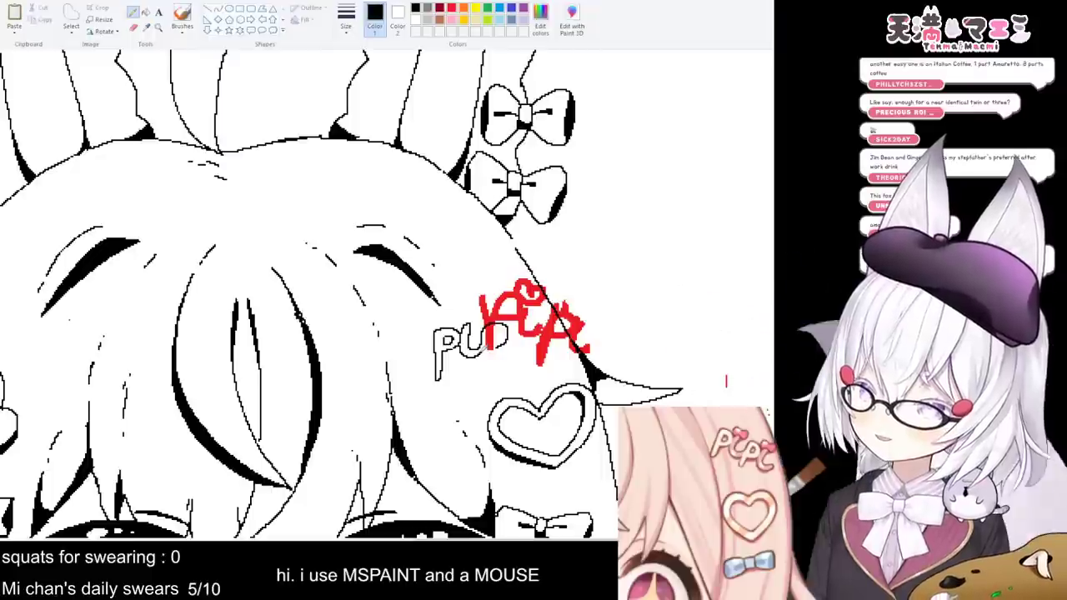
drag(491, 375, 494, 333)
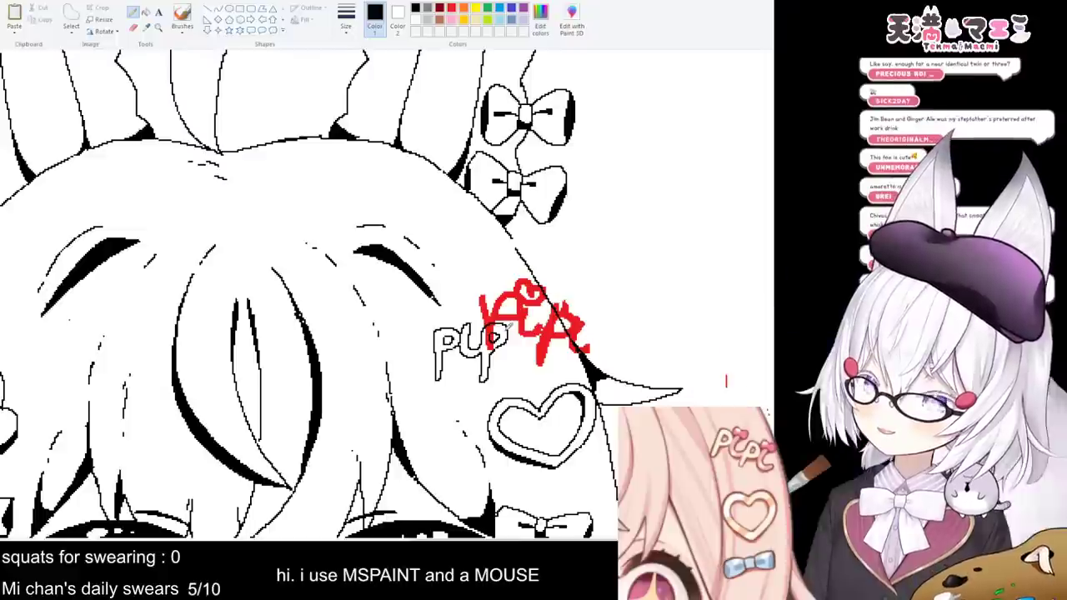
drag(519, 314, 526, 355)
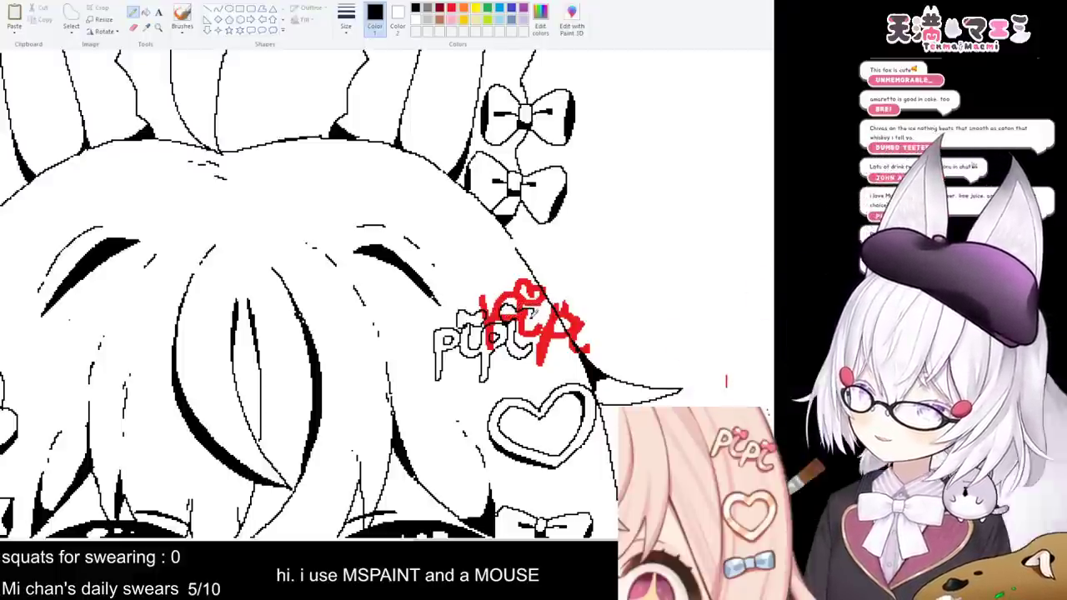
- Erase the red sketch around the "pipi" lettering, clean off leftover specks, and thicken the letters' lower edges in black
click(133, 28)
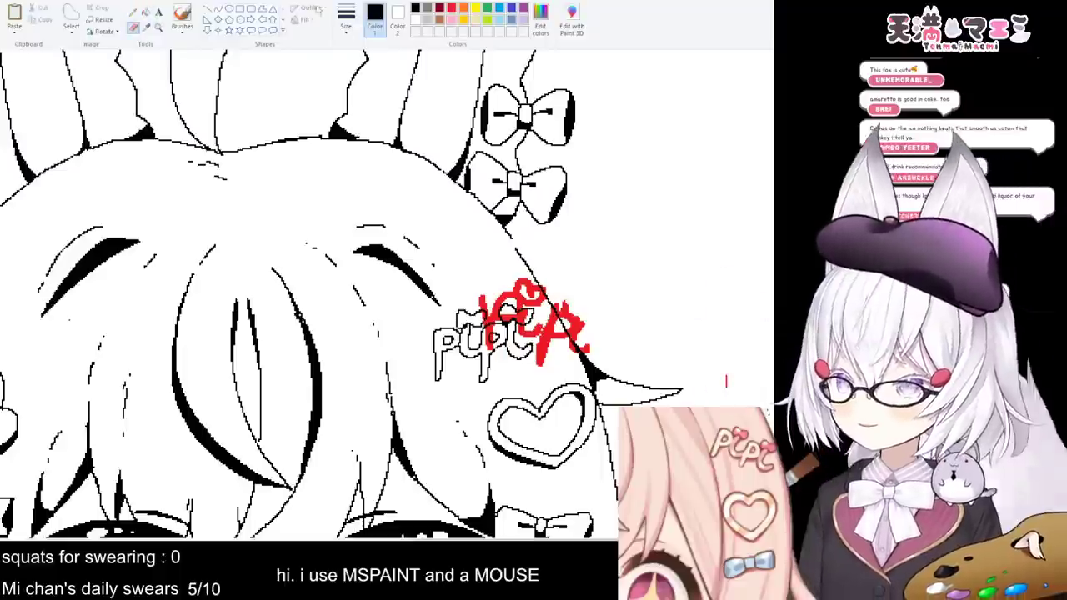
click(451, 7)
mouse_move(584, 309)
mouse_down()
mouse_move(573, 373)
mouse_move(578, 357)
mouse_move(545, 368)
mouse_move(470, 353)
mouse_up()
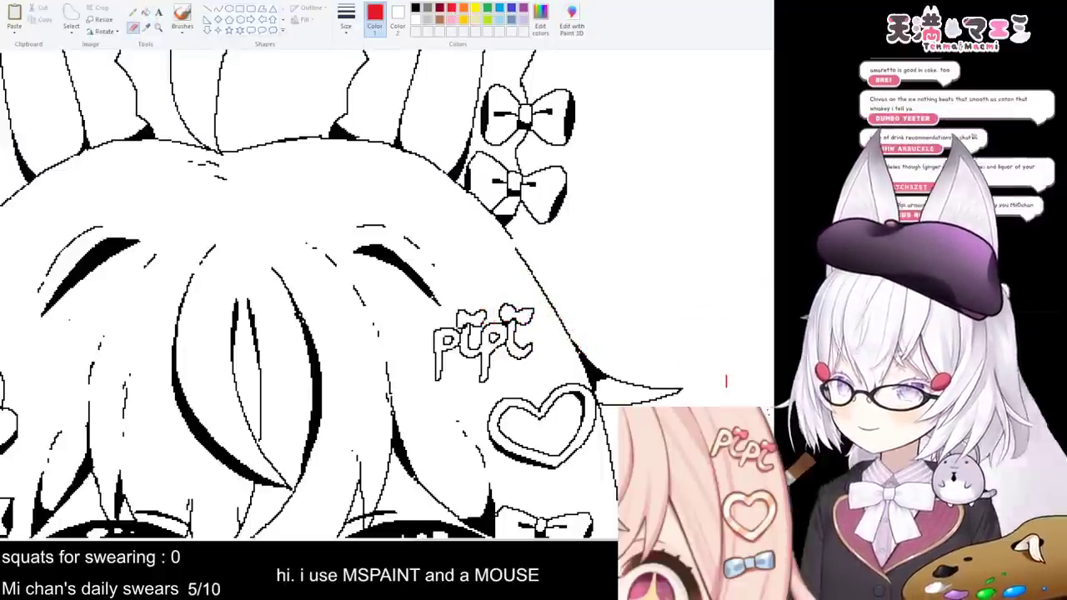
click(417, 21)
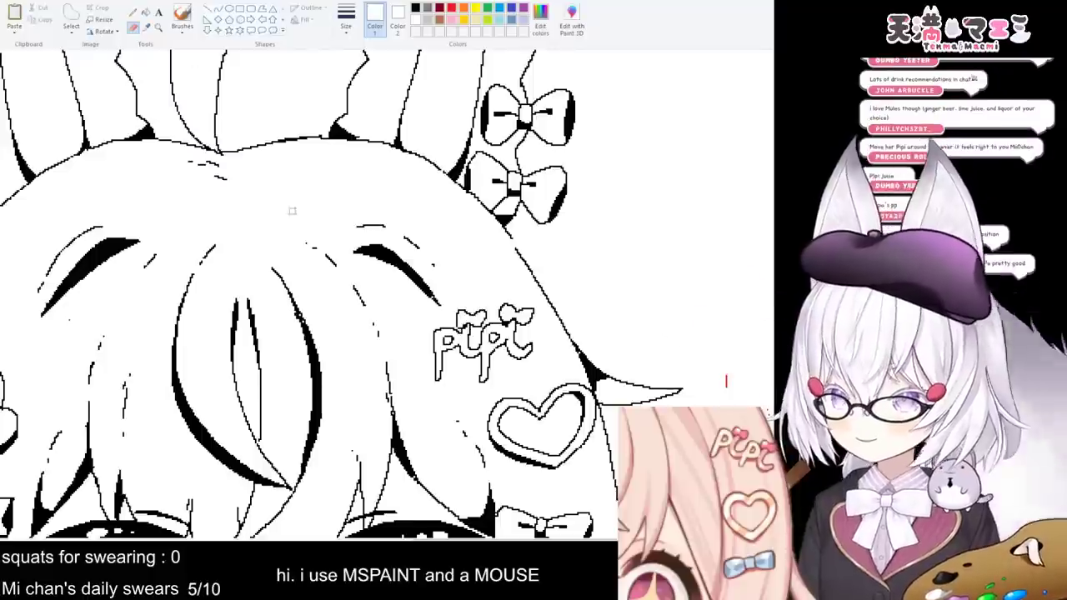
click(416, 9)
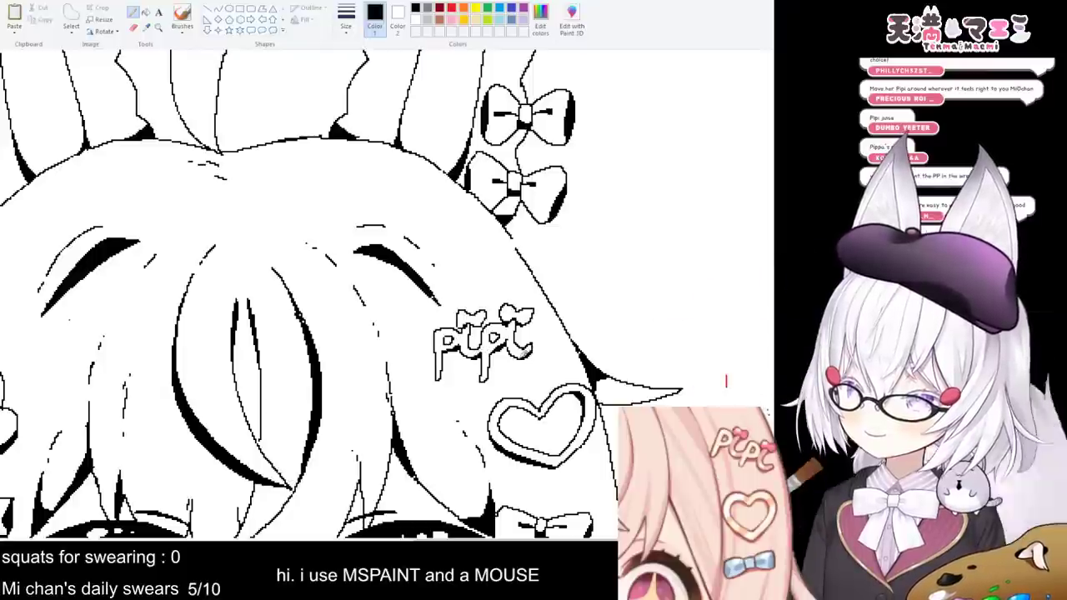
- Examine the hair accessories on both sides of the head, the ears and the whole drawing
scroll(493, 299, down, 3)
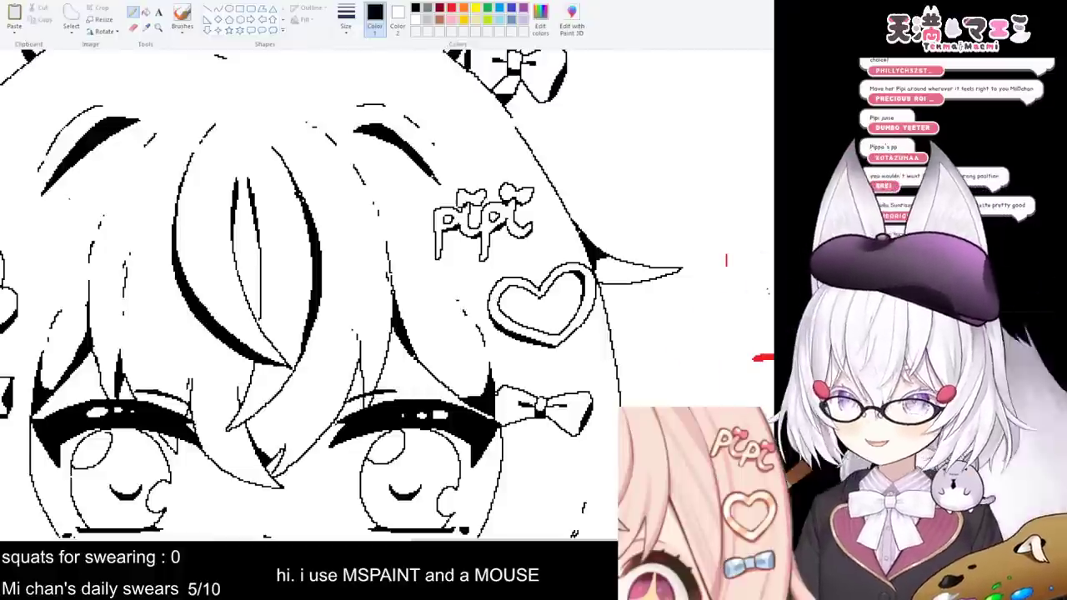
scroll(484, 299, down, 1)
scroll(484, 299, down, 3)
scroll(625, 242, up, 3)
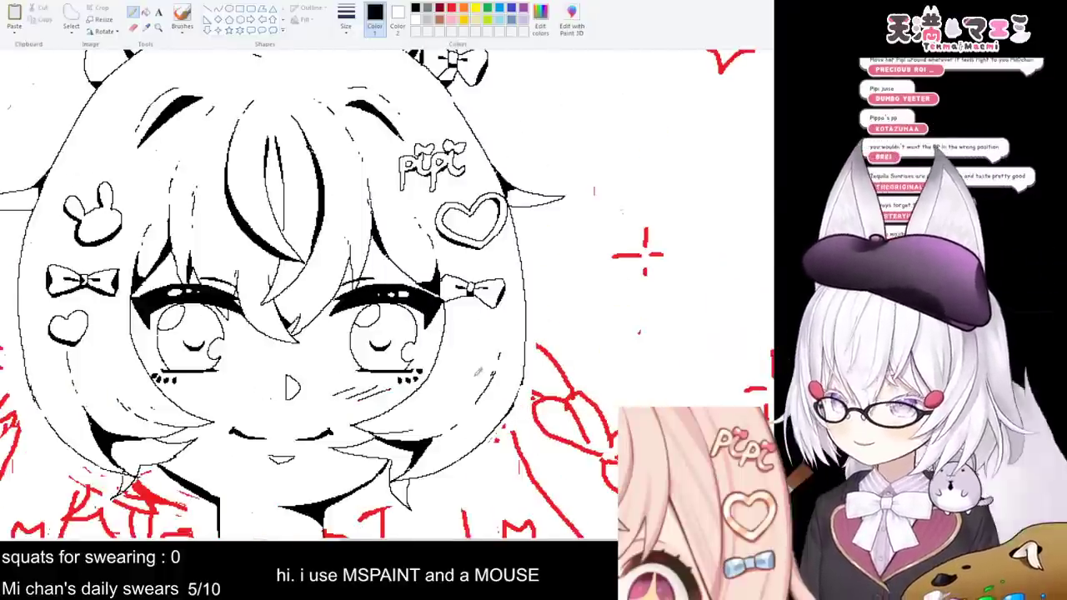
scroll(140, 273, left, 5)
scroll(354, 497, up, 3)
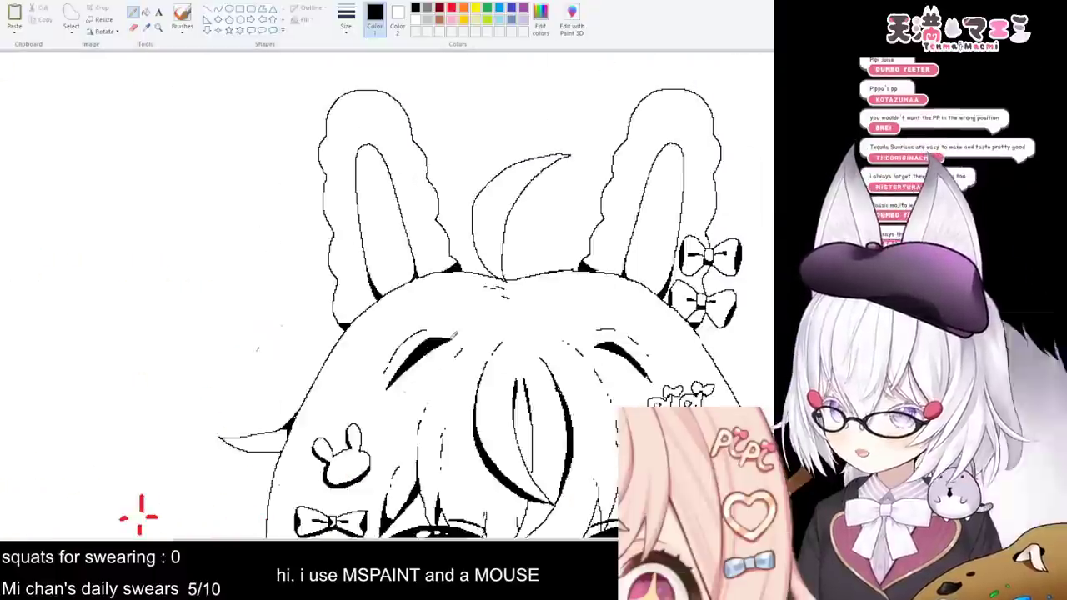
scroll(354, 498, down, 3)
scroll(355, 498, down, 1)
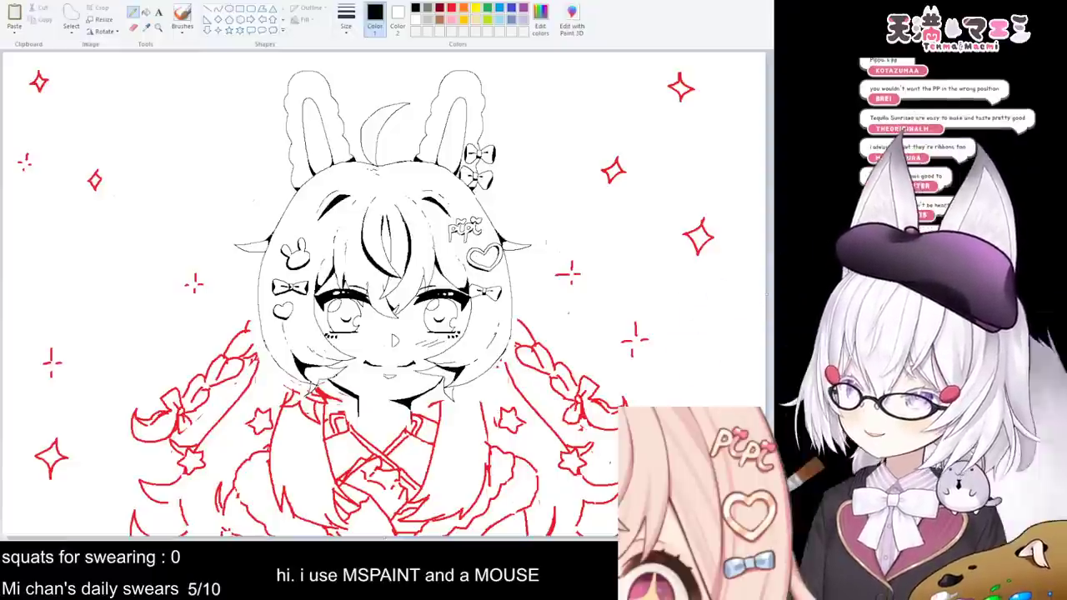
- Erase the outline at the crown beside the curved hair strand between the ears and redraw it slightly higher in black
scroll(394, 340, up, 1)
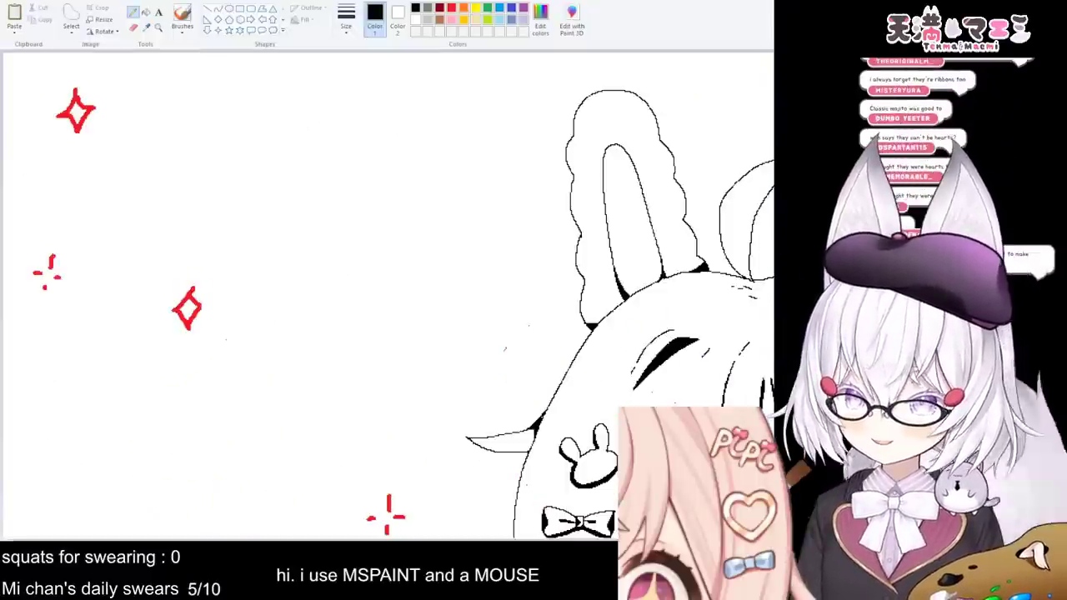
drag(375, 539, 464, 538)
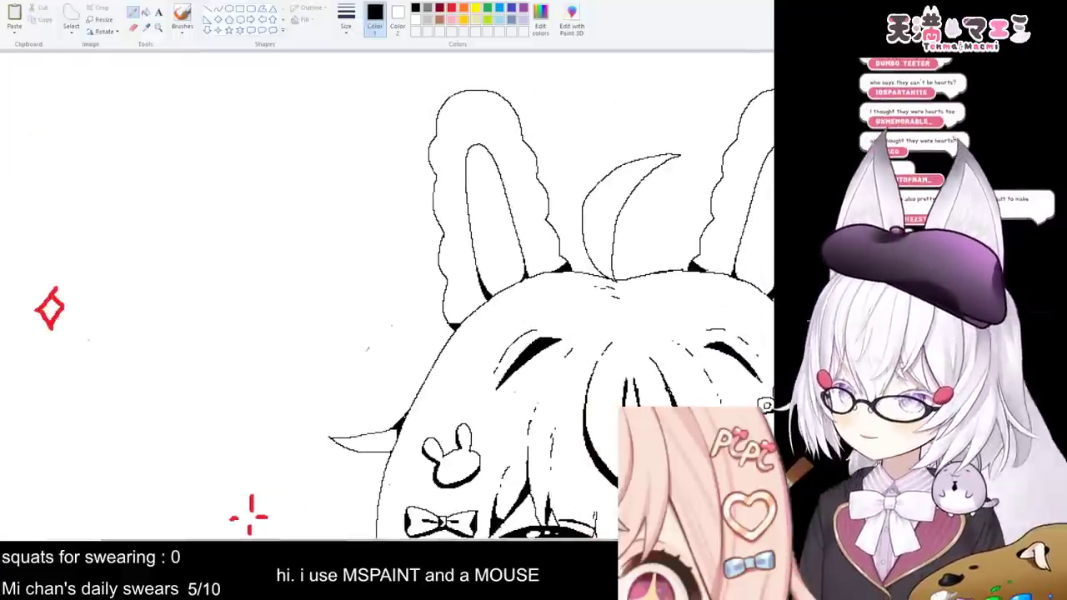
click(133, 27)
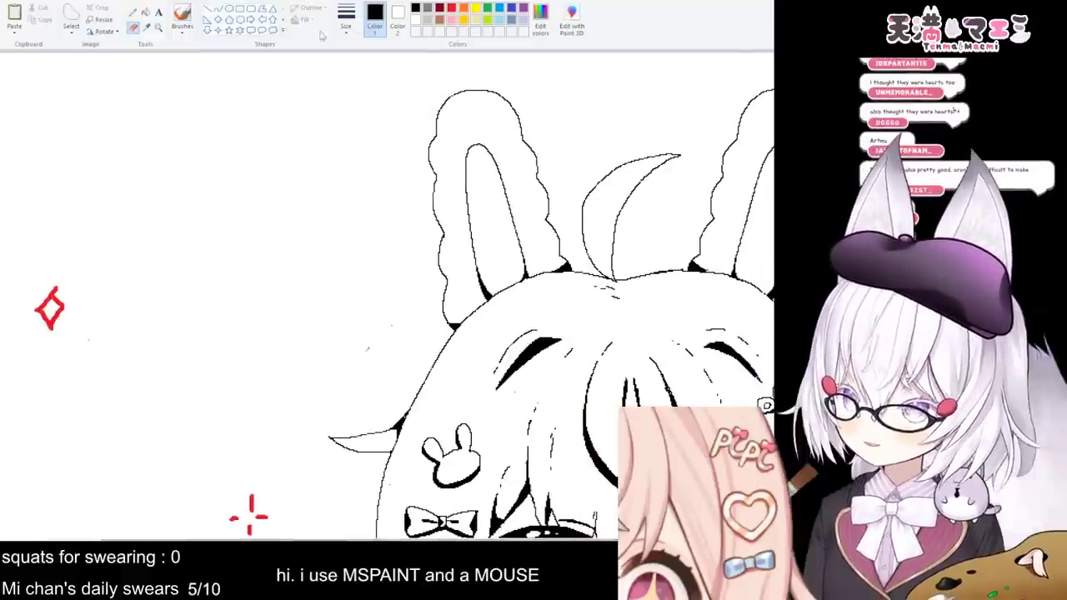
mouse_move(635, 275)
mouse_down()
mouse_move(655, 274)
mouse_move(596, 280)
mouse_up()
click(133, 12)
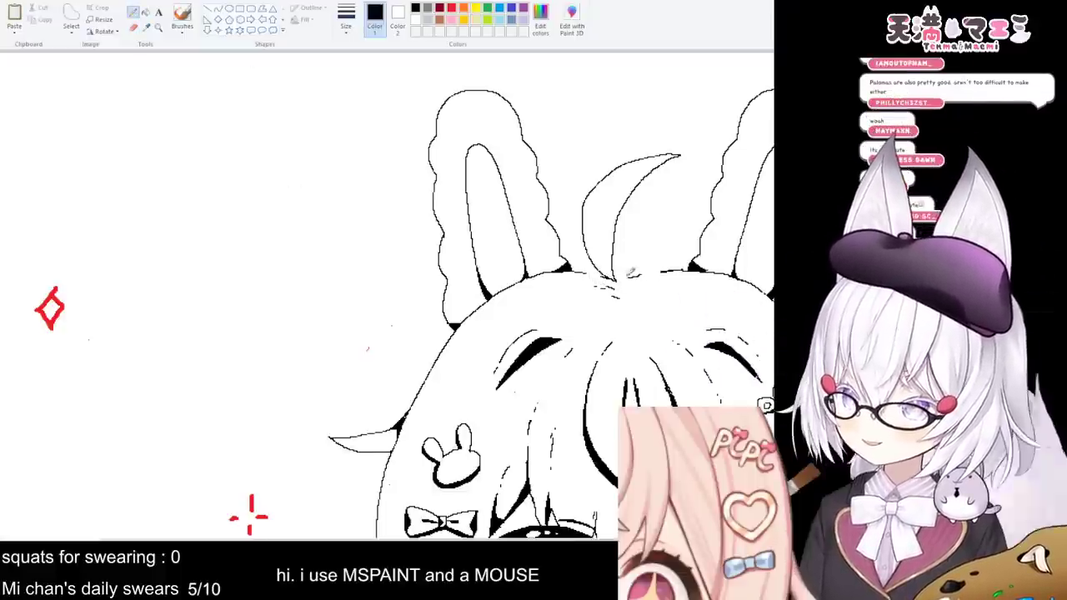
drag(690, 263, 623, 256)
key(ctrl+z)
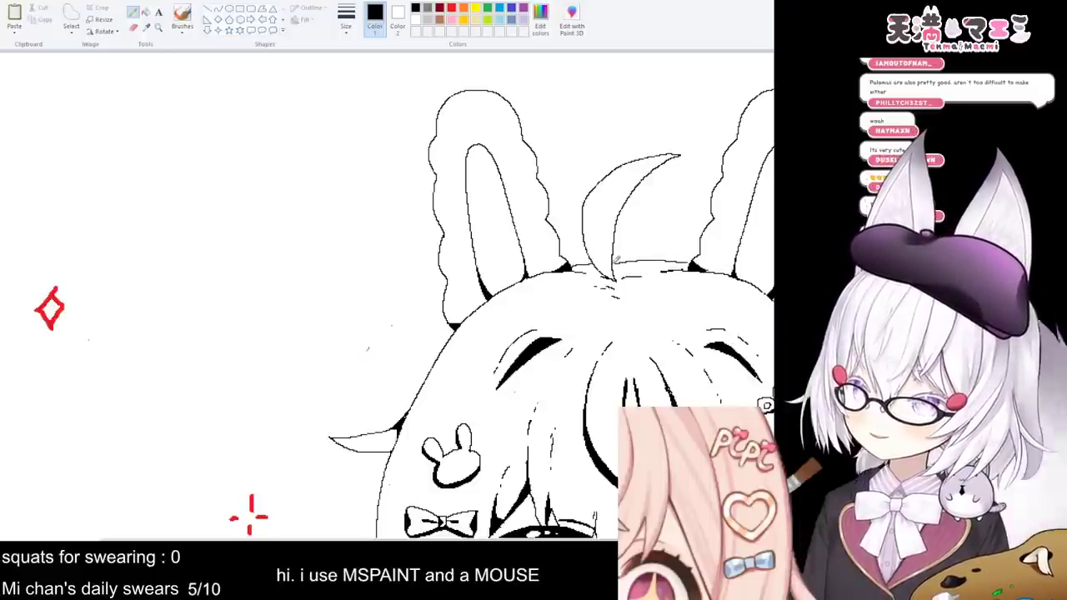
- Touch up the bang strands above the eye on the "pipi" clip's side with a small black-filled accent
scroll(667, 257, down, 3)
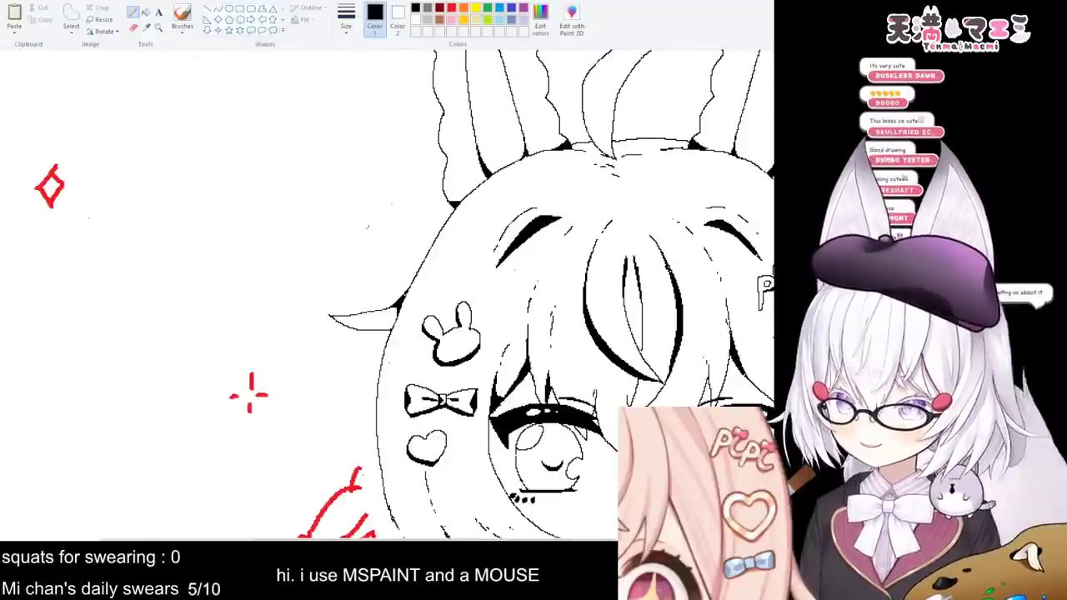
scroll(696, 142, down, 1)
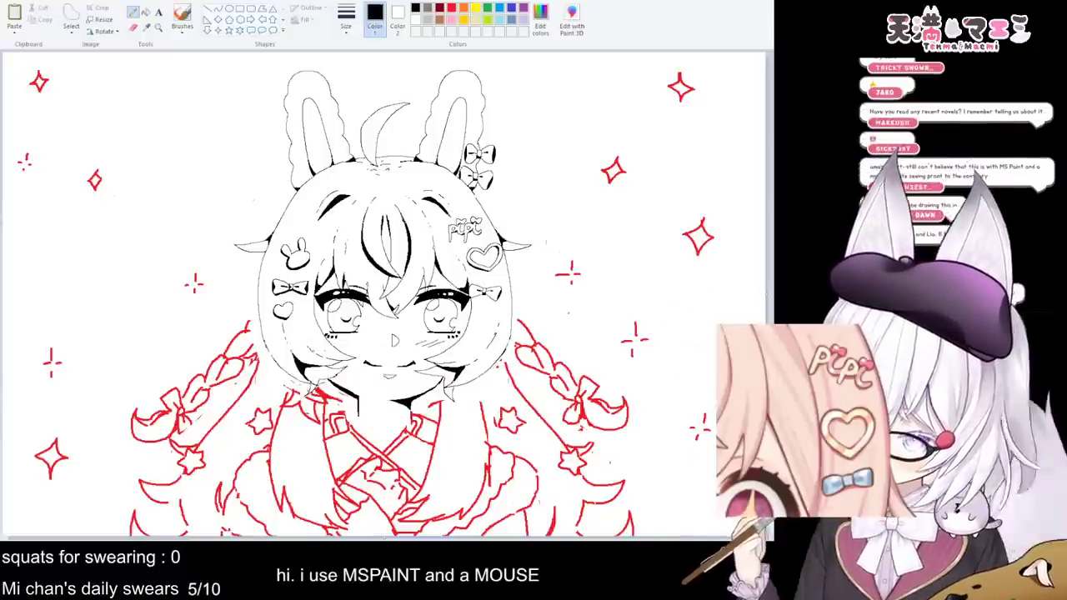
scroll(394, 340, up, 3)
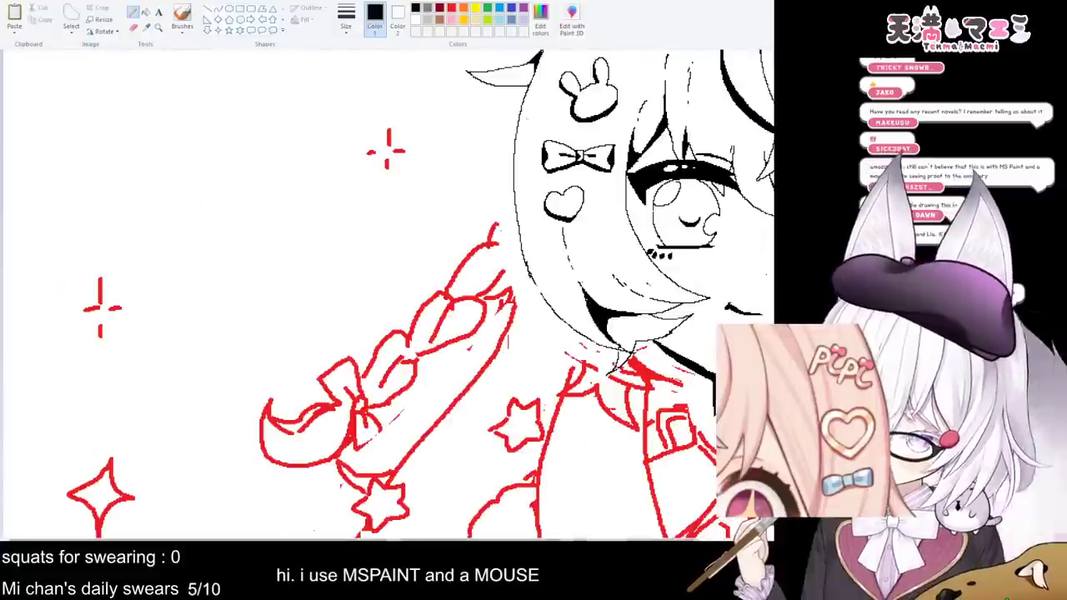
drag(393, 538, 514, 537)
scroll(623, 109, up, 2)
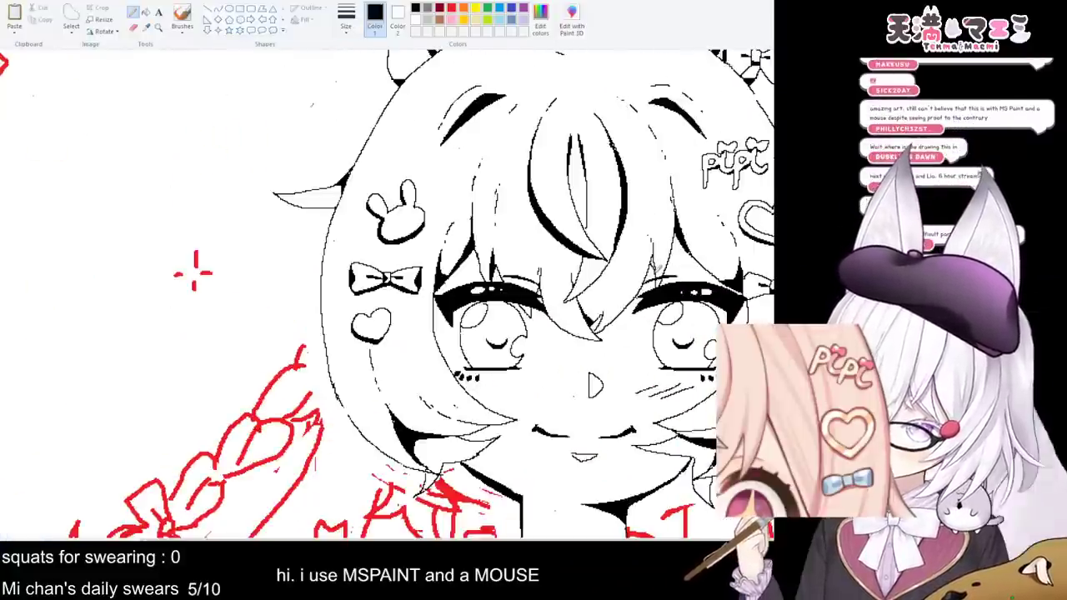
click(145, 14)
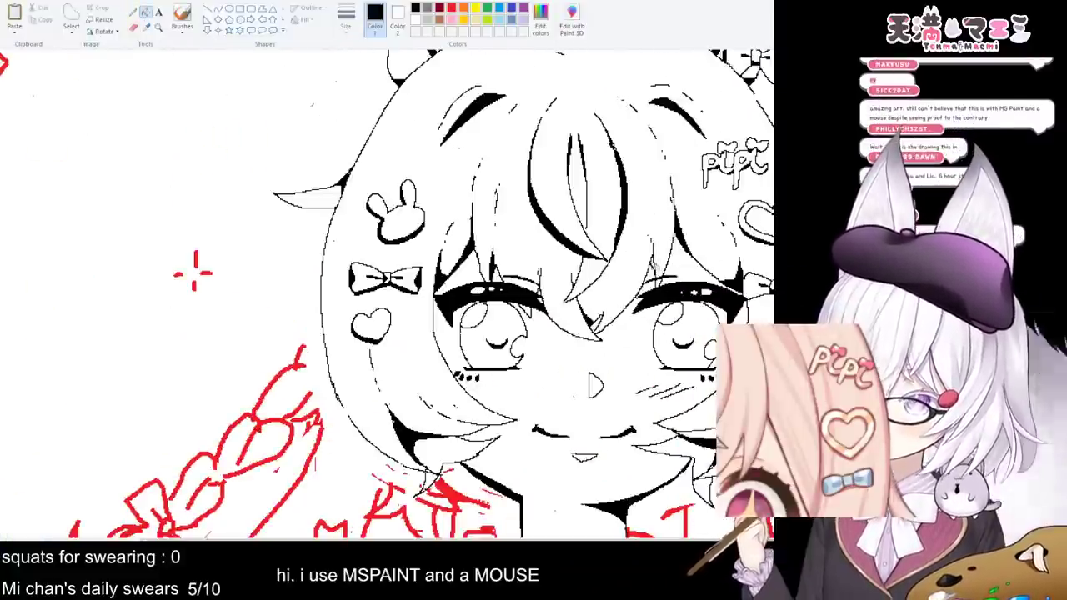
click(133, 13)
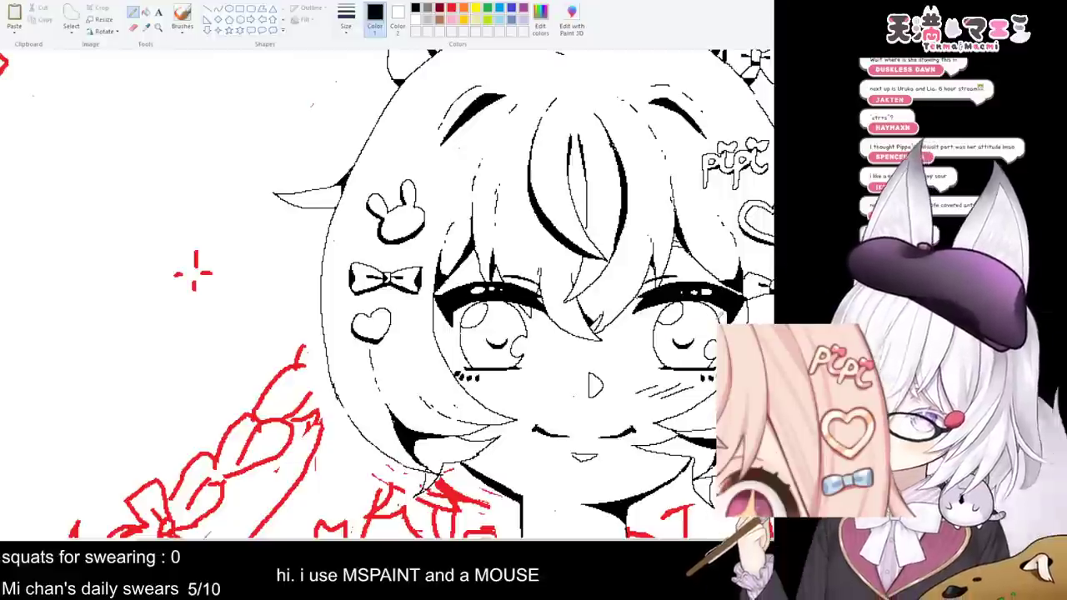
- Outline the first section of the braid where it emerges below the small heart clip, and fill its narrow shading with black
scroll(193, 273, down, 2)
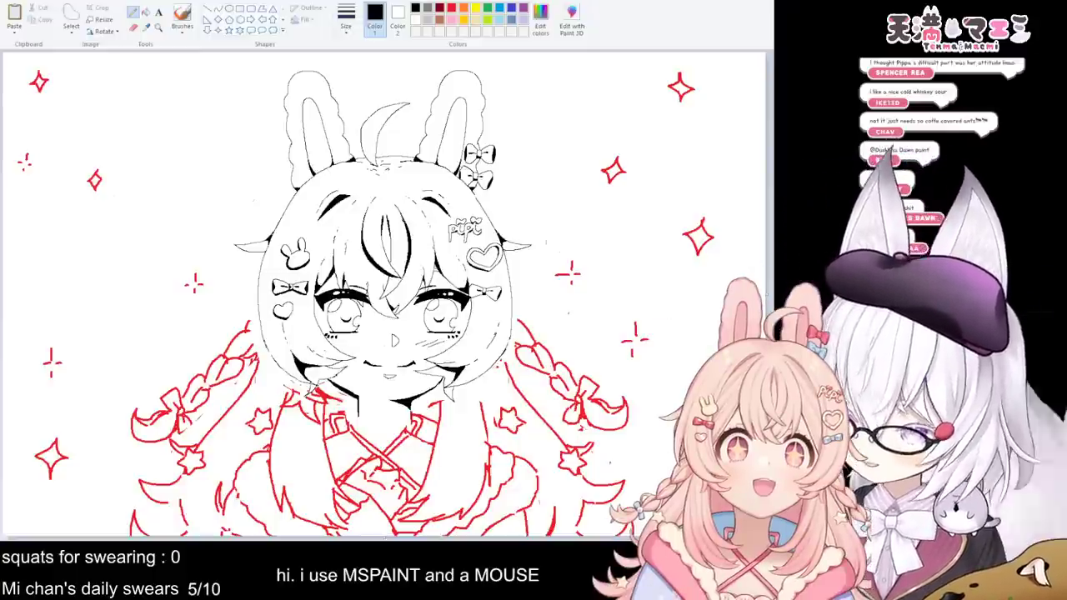
scroll(387, 294, up, 1)
scroll(388, 294, down, 3)
scroll(468, 179, down, 3)
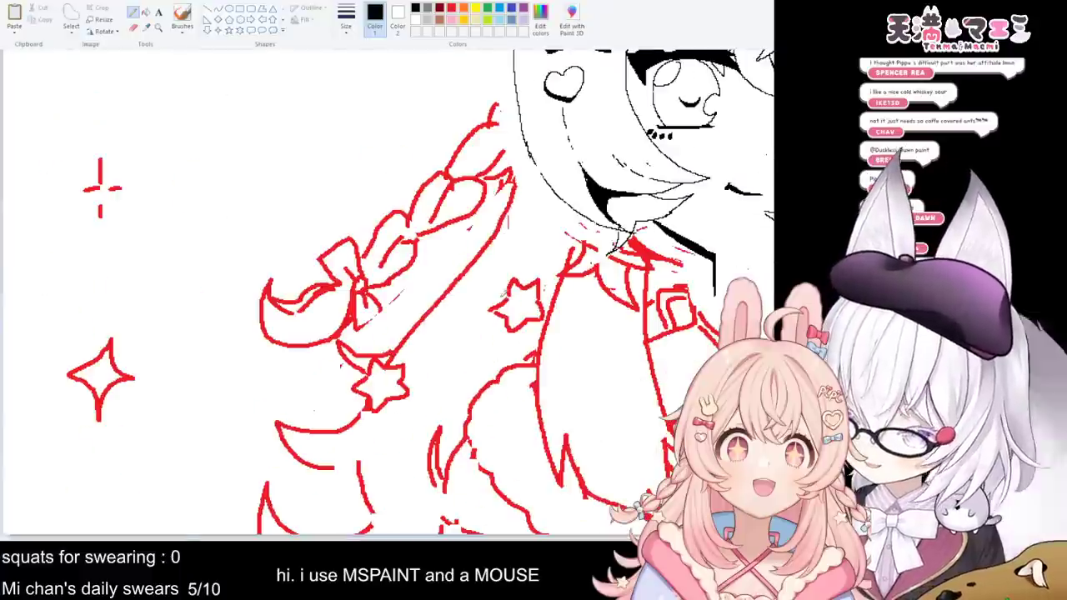
scroll(468, 179, up, 3)
scroll(468, 178, up, 3)
scroll(467, 178, down, 3)
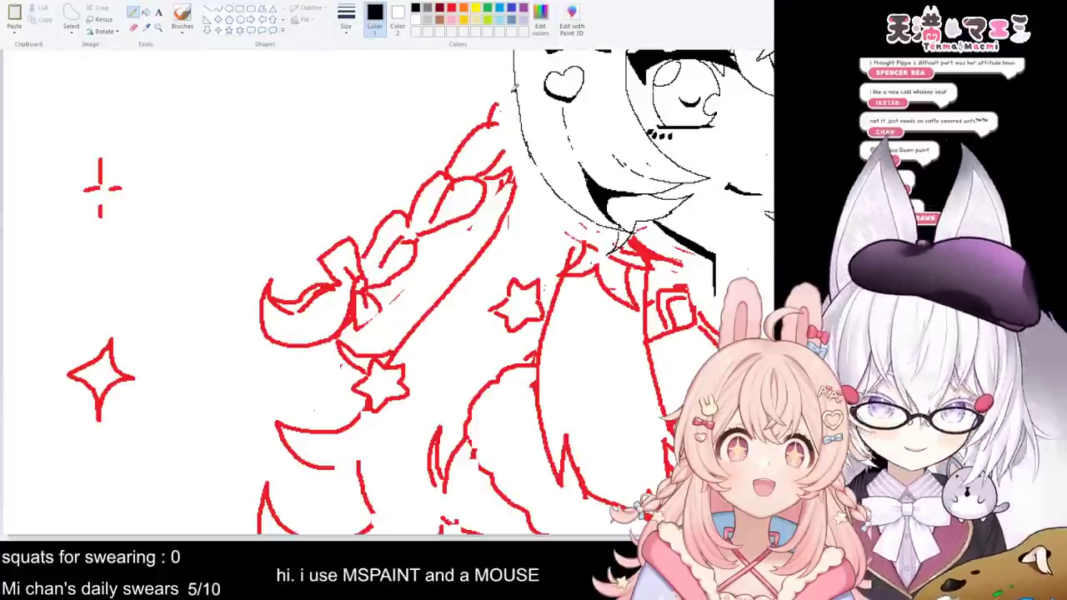
mouse_move(508, 90)
mouse_down()
mouse_move(482, 166)
mouse_move(529, 157)
mouse_move(523, 135)
mouse_move(484, 162)
mouse_move(518, 123)
mouse_move(500, 147)
mouse_up()
click(146, 12)
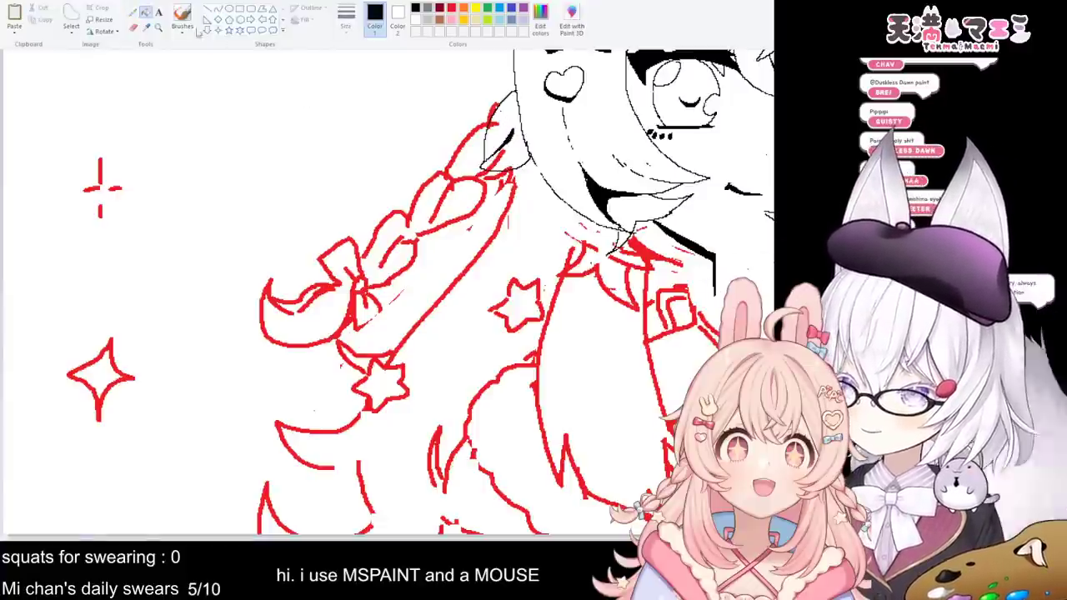
click(133, 12)
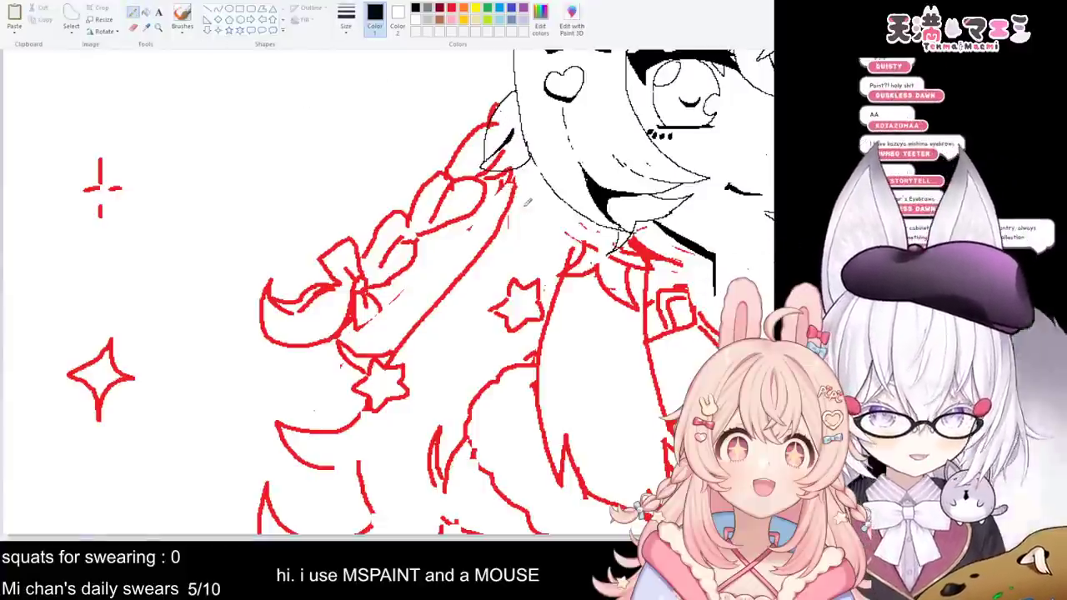
- Outline the remaining braid sections below the small heart clip and the bow tied at the braid's end in black
mouse_move(492, 127)
mouse_down()
mouse_move(448, 151)
mouse_move(429, 203)
mouse_move(500, 184)
mouse_move(495, 164)
mouse_move(484, 165)
mouse_up()
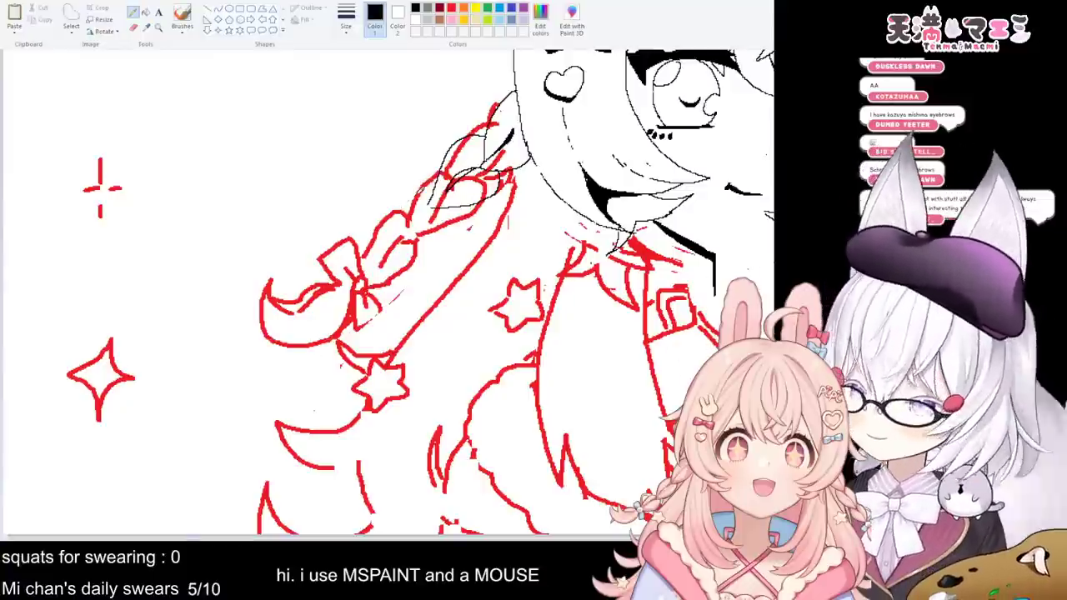
mouse_move(438, 177)
mouse_down()
mouse_move(382, 199)
mouse_move(380, 217)
mouse_move(380, 231)
mouse_move(388, 209)
mouse_move(382, 222)
mouse_move(433, 245)
mouse_up()
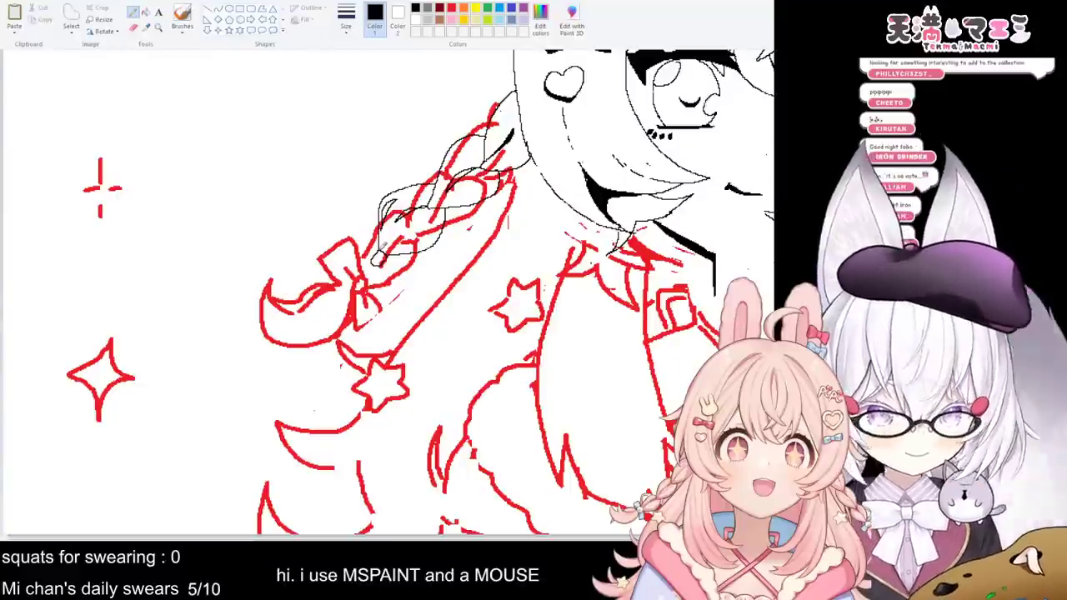
mouse_move(365, 230)
mouse_down()
mouse_move(342, 243)
mouse_move(402, 295)
mouse_move(410, 276)
mouse_move(397, 265)
mouse_up()
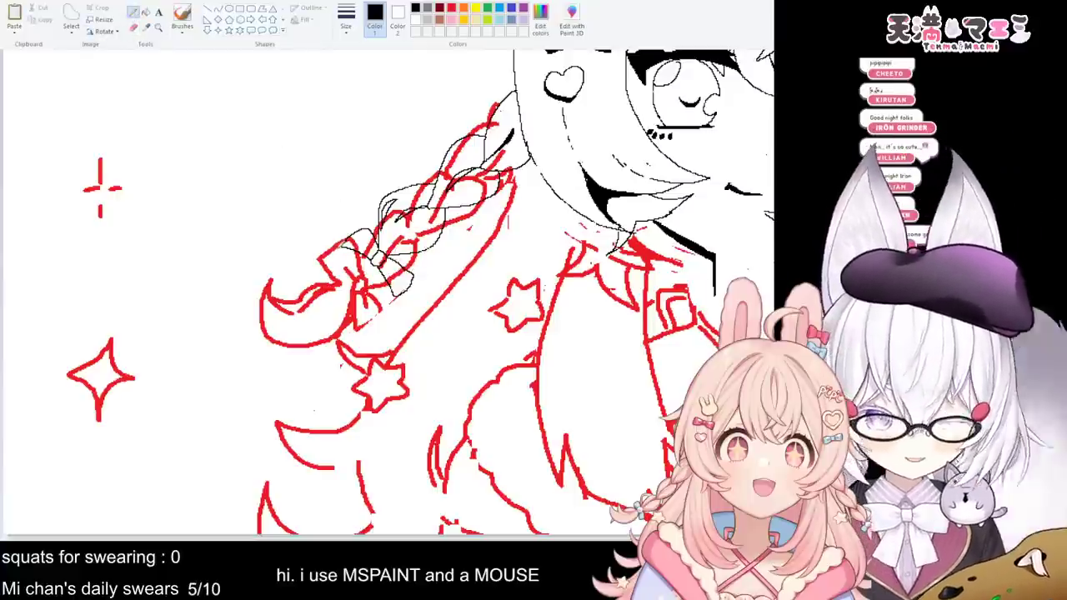
- Ink the loose tuft of hair below the braid's bow, redoing its lower curve and ending it in pointed tips
mouse_move(342, 272)
mouse_down()
mouse_move(310, 295)
mouse_move(337, 280)
mouse_up()
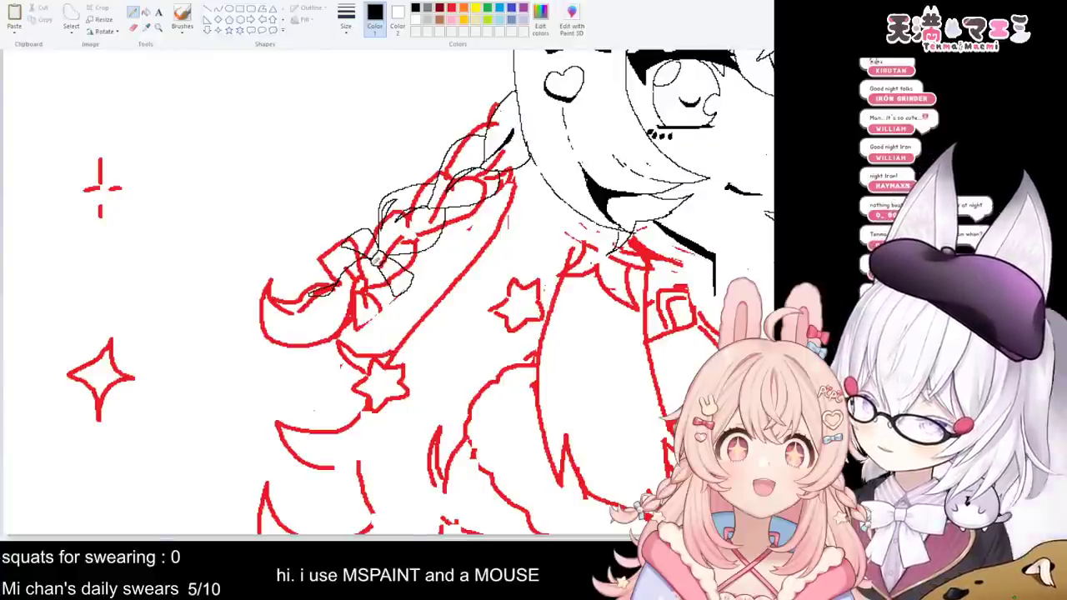
drag(338, 334, 293, 306)
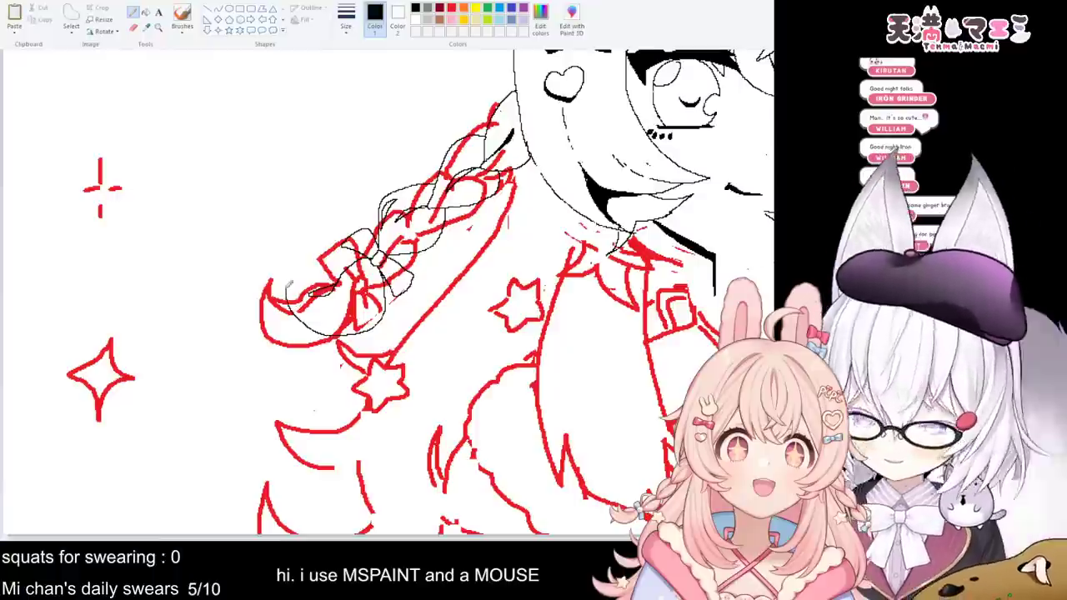
key(ctrl+z)
mouse_move(384, 264)
mouse_down()
mouse_move(390, 292)
mouse_move(358, 313)
mouse_move(314, 314)
mouse_move(289, 291)
mouse_move(281, 299)
mouse_move(307, 292)
mouse_move(322, 289)
mouse_up()
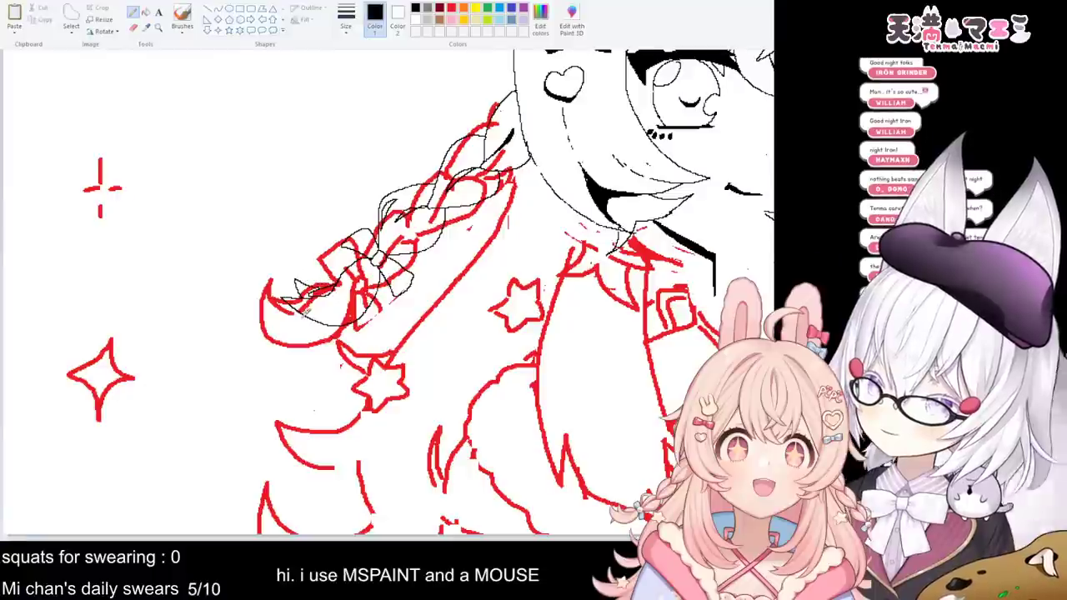
drag(292, 327, 321, 314)
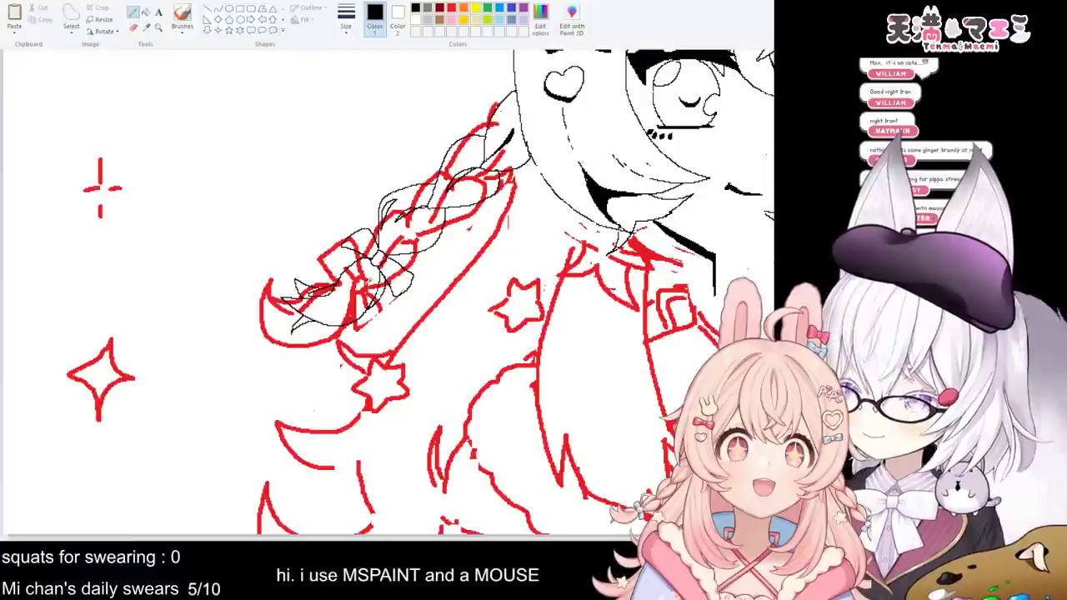
- Erase only the red sketch lines around the inked braid, bow and tuft, keeping the black line art
click(133, 28)
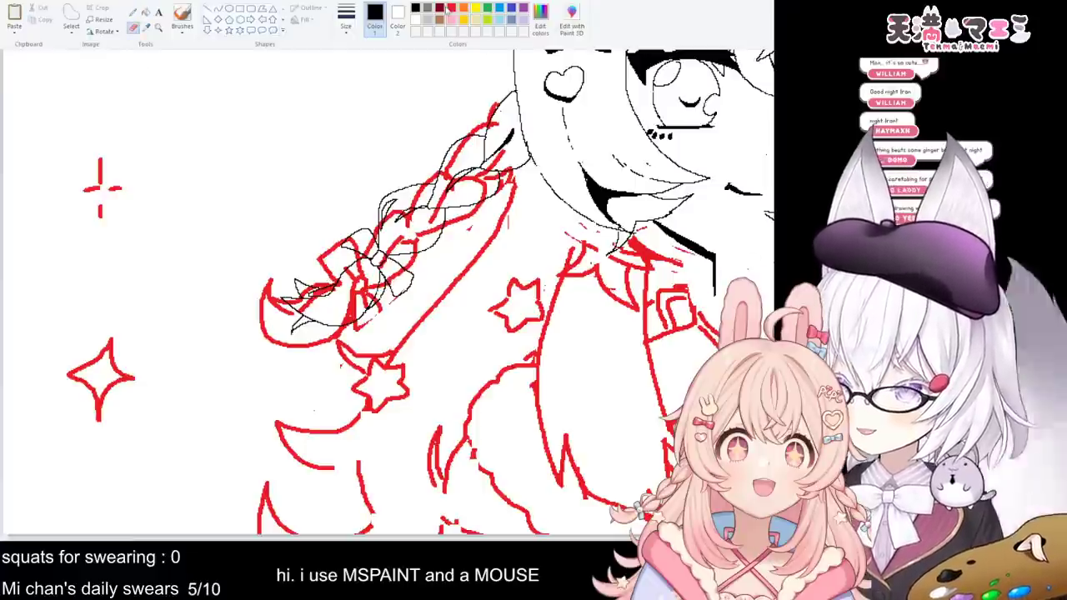
click(451, 8)
mouse_move(501, 96)
mouse_down()
mouse_move(489, 143)
mouse_move(468, 135)
mouse_move(386, 221)
mouse_move(349, 215)
mouse_up()
mouse_move(265, 264)
mouse_down()
mouse_move(326, 277)
mouse_move(311, 268)
mouse_move(261, 277)
mouse_move(382, 275)
mouse_move(400, 247)
mouse_move(382, 310)
mouse_move(435, 221)
mouse_move(511, 143)
mouse_move(503, 180)
mouse_move(451, 243)
mouse_move(513, 154)
mouse_move(437, 239)
mouse_move(485, 188)
mouse_up()
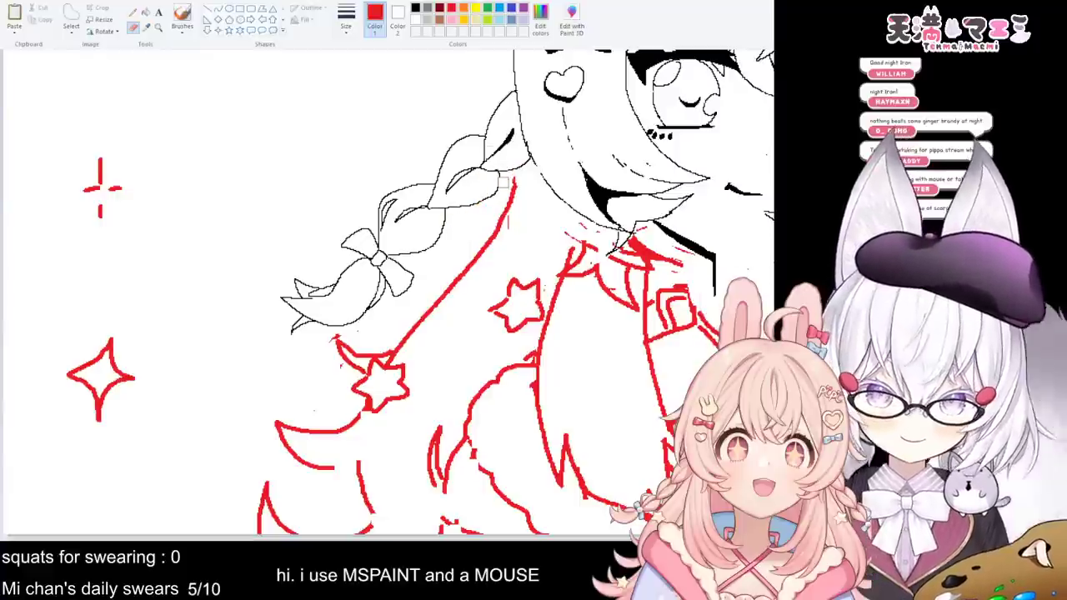
- Erase the pointed ends of the braid's tuft and redraw them in black as a shorter, upward-curling tip
mouse_move(340, 275)
mouse_down()
mouse_move(324, 316)
mouse_move(290, 328)
mouse_up()
mouse_move(292, 302)
mouse_down()
mouse_move(280, 280)
mouse_move(357, 316)
mouse_move(325, 321)
mouse_move(370, 318)
mouse_up()
click(415, 8)
mouse_move(341, 272)
mouse_down()
mouse_move(315, 311)
mouse_move(303, 301)
mouse_move(316, 276)
mouse_move(317, 293)
mouse_move(333, 296)
mouse_move(324, 316)
mouse_move(376, 302)
mouse_up()
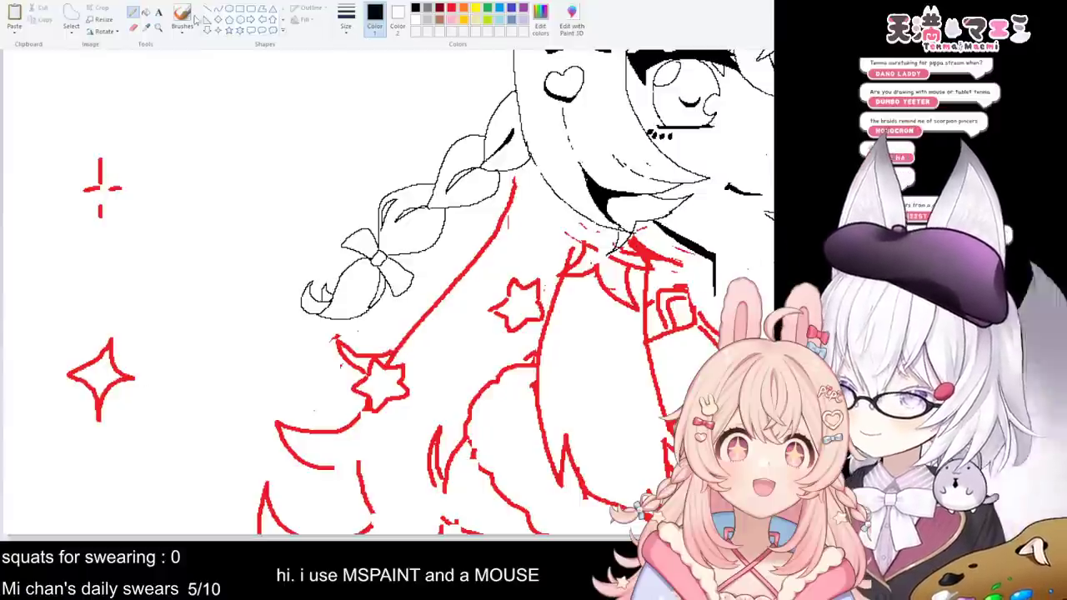
- Add fold lines to the braid's bow and fill the narrow shading on the braid sections, bow and tuft with black
click(145, 12)
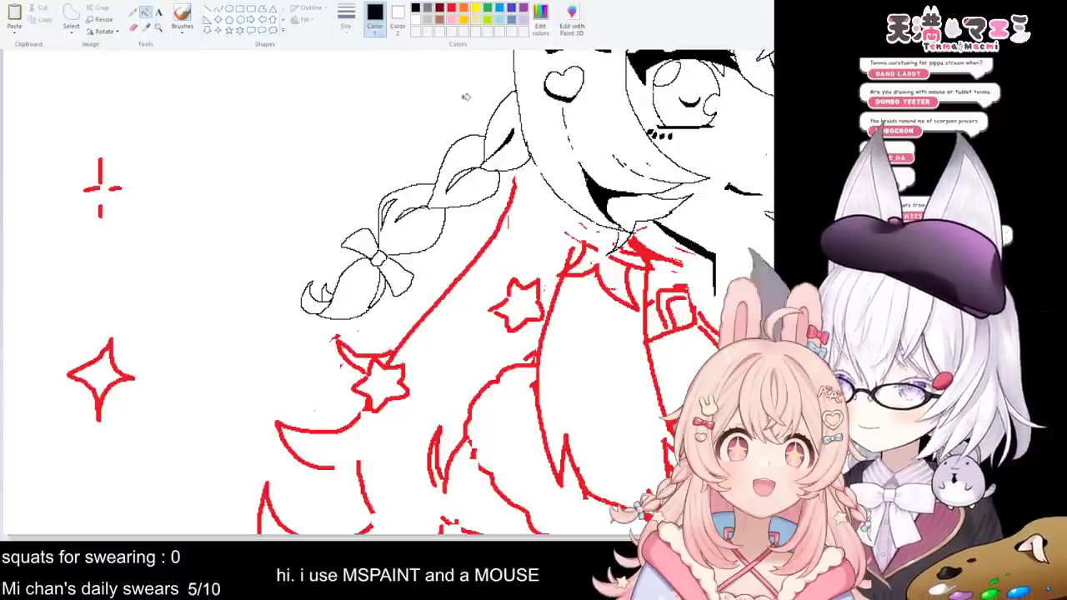
click(132, 12)
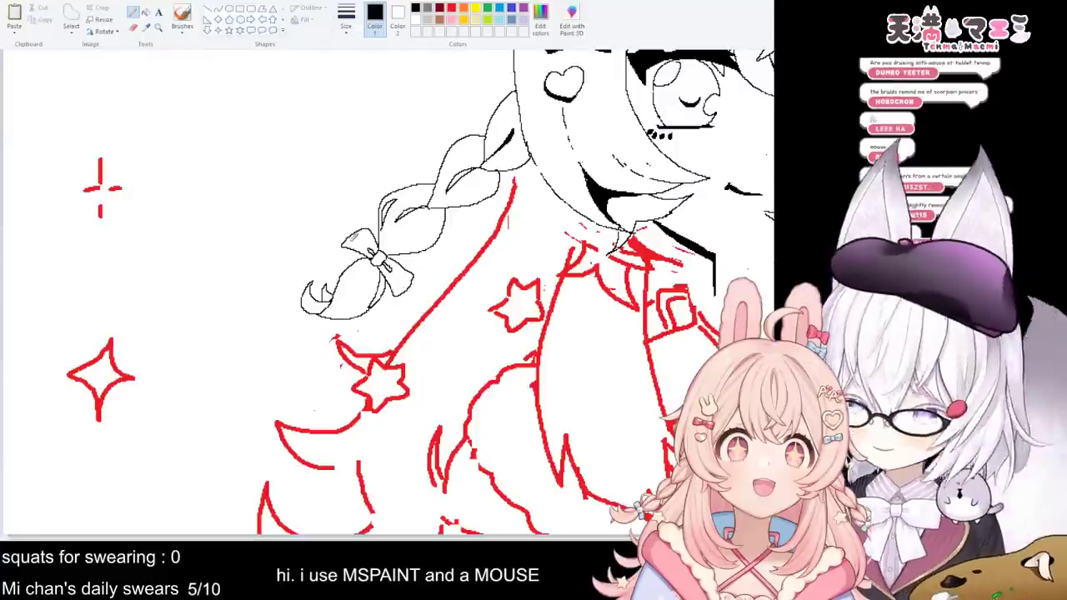
click(146, 11)
click(464, 176)
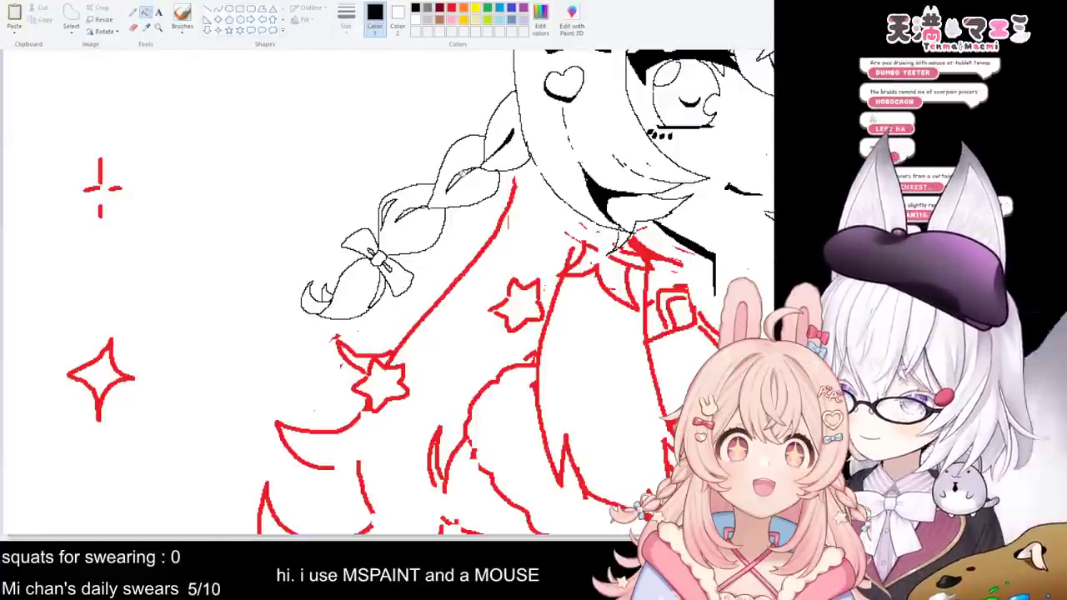
click(408, 211)
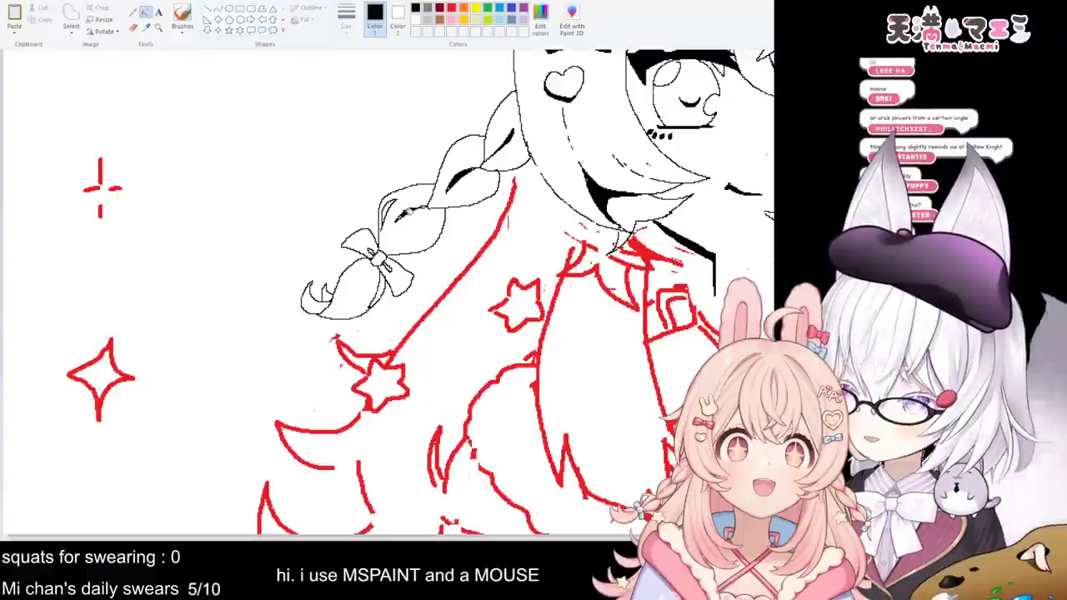
click(388, 266)
click(386, 286)
click(330, 298)
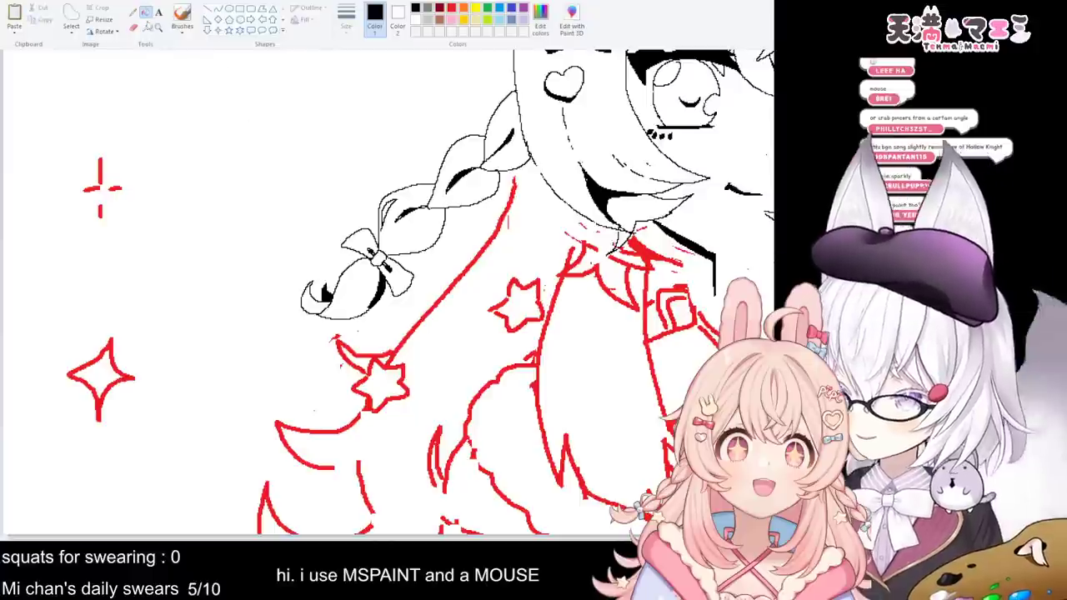
- Outline a shadow along the curled tip of the braid's tuft and fill it with black
click(133, 11)
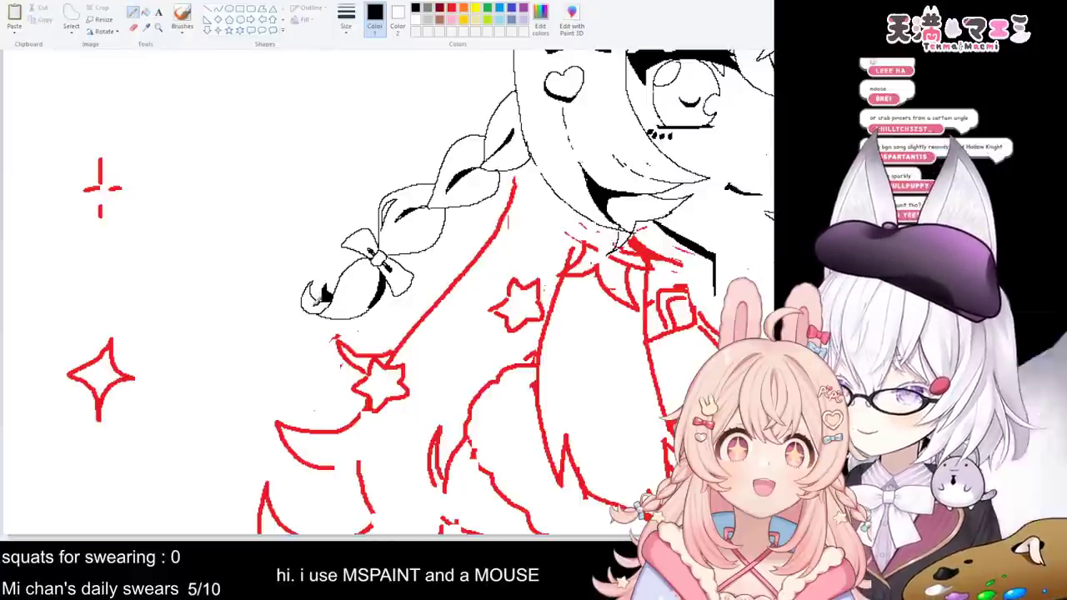
click(145, 11)
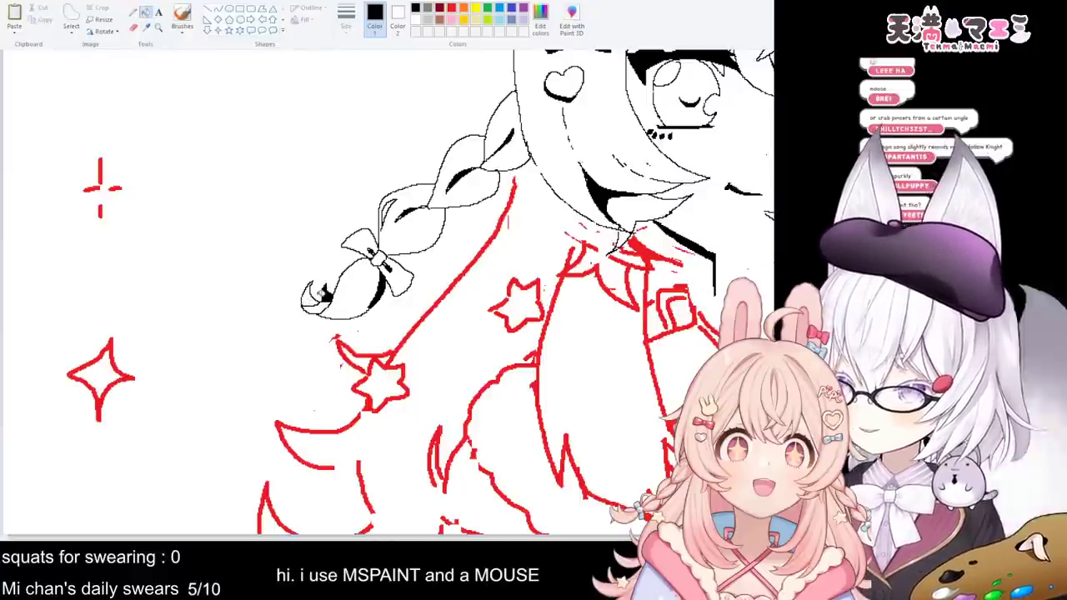
click(320, 302)
- Add a black-filled shadow at the top of the braid where it emerges from behind the side hair
scroll(429, 166, up, 3)
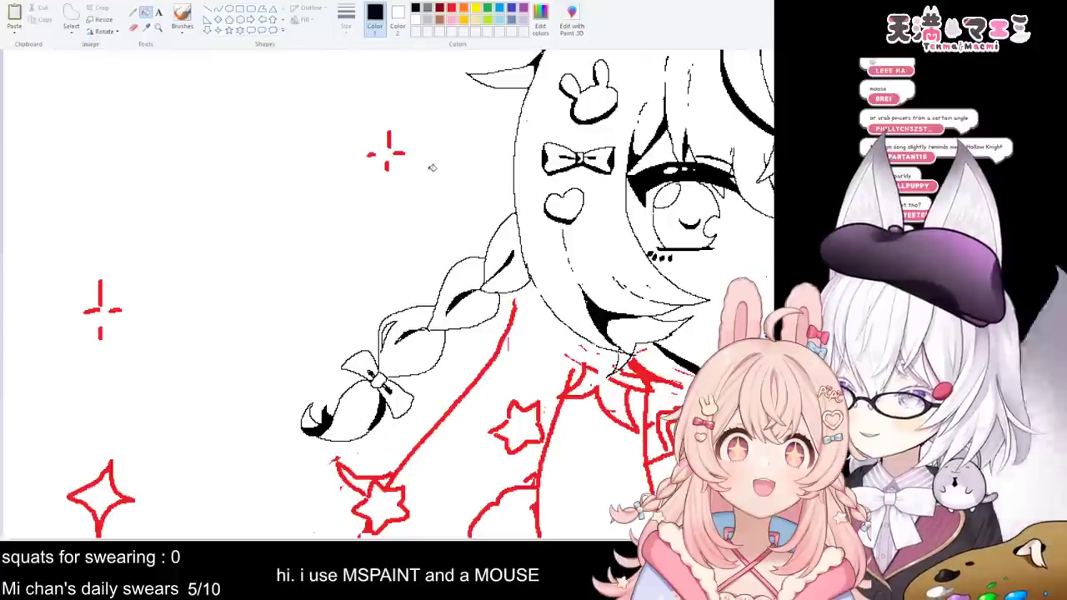
click(133, 11)
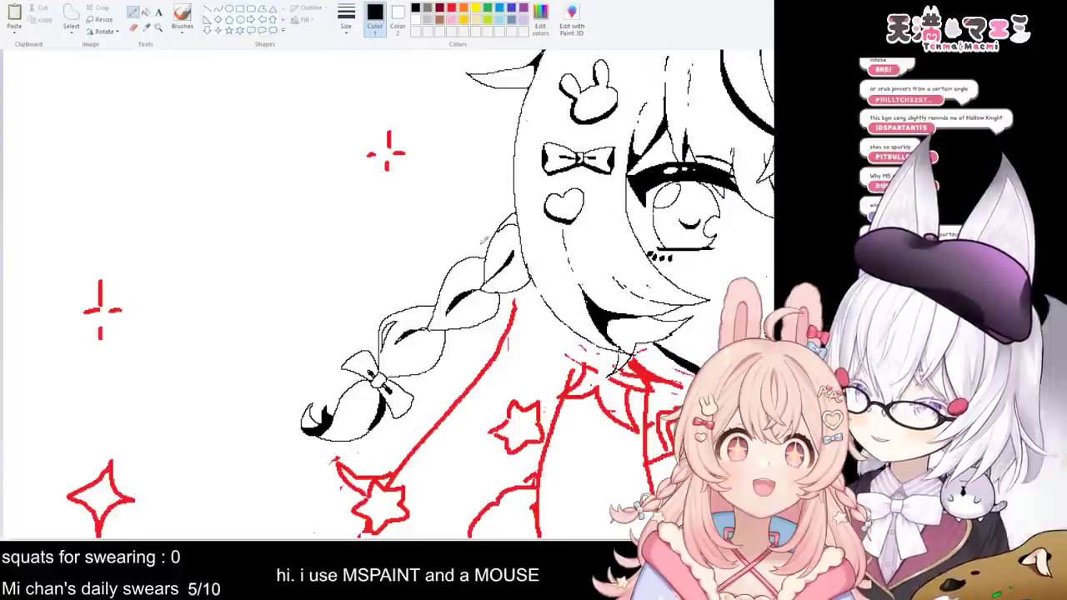
click(146, 11)
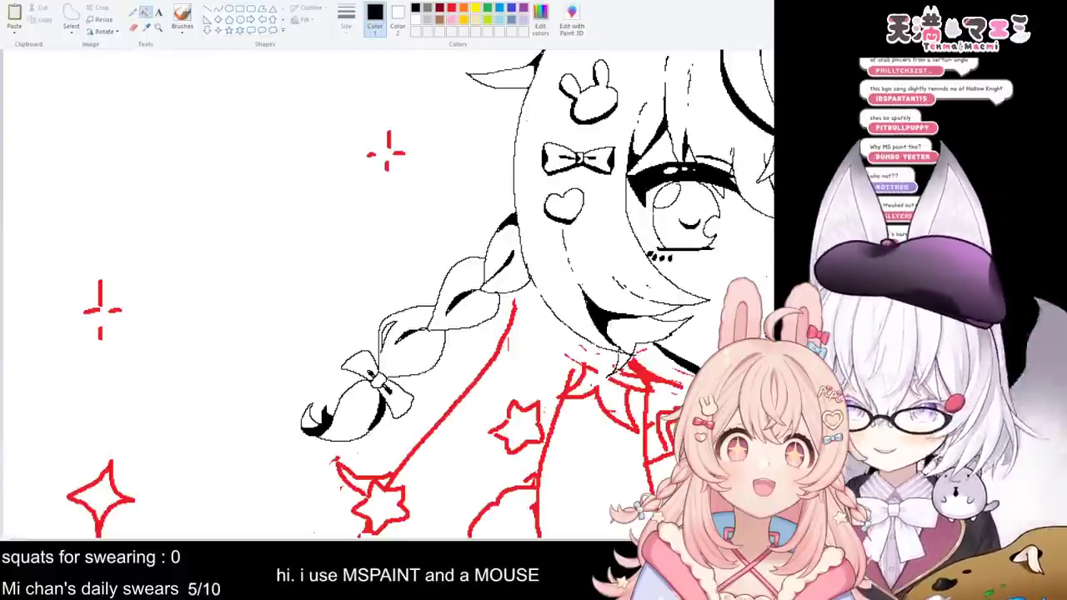
scroll(480, 297, down, 1)
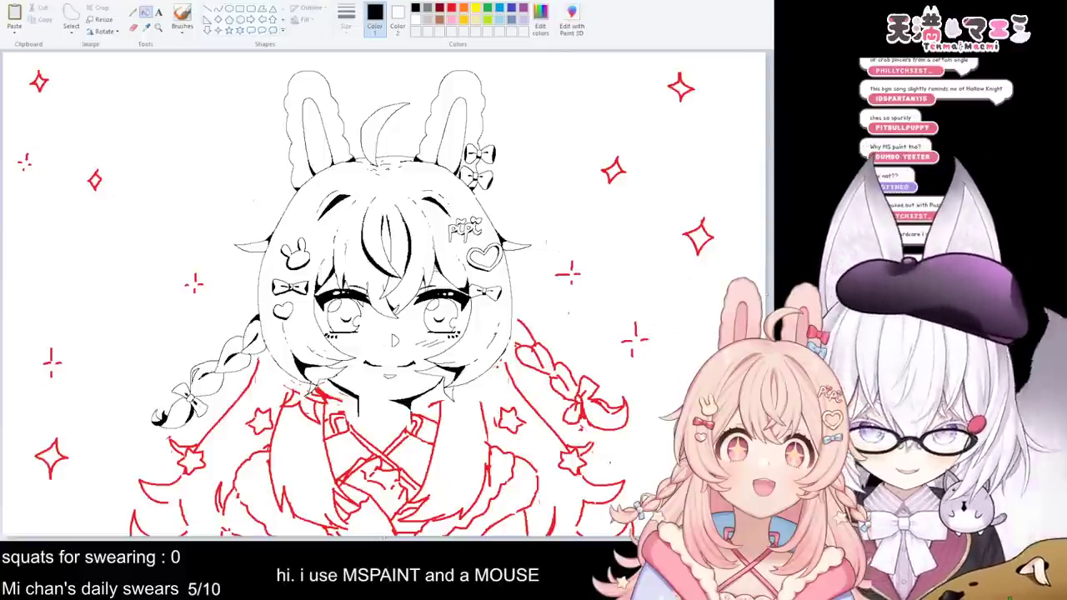
- Ink the outer edge and pointed lower tips of the long front hair lock below the small heart clip's side
scroll(610, 463, up, 1)
scroll(613, 446, down, 5)
click(133, 12)
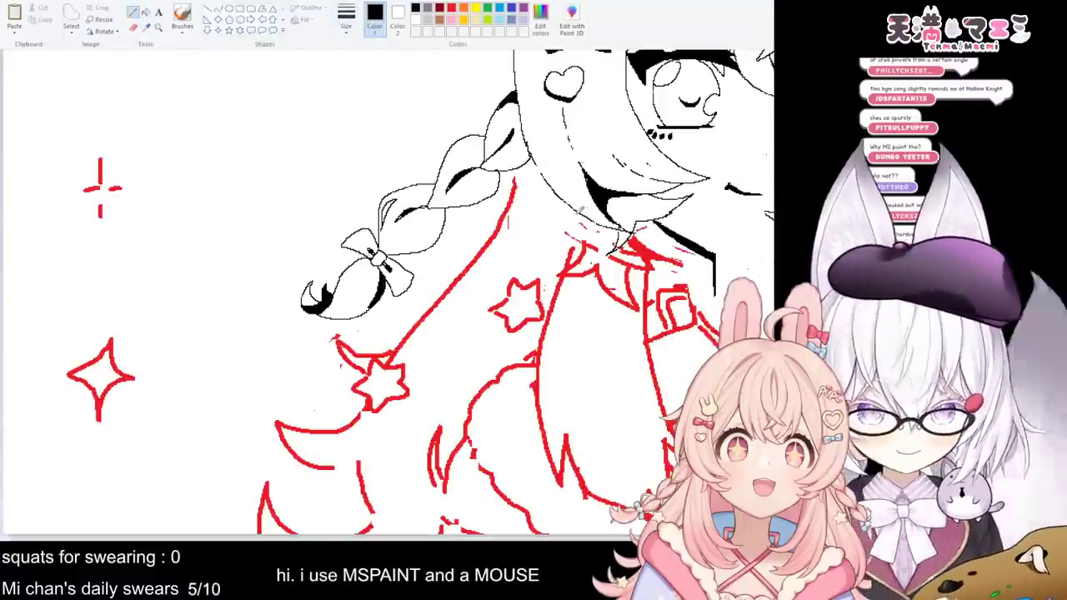
mouse_move(578, 205)
mouse_down()
mouse_move(543, 323)
mouse_move(533, 432)
mouse_move(546, 476)
mouse_move(575, 493)
mouse_move(565, 441)
mouse_up()
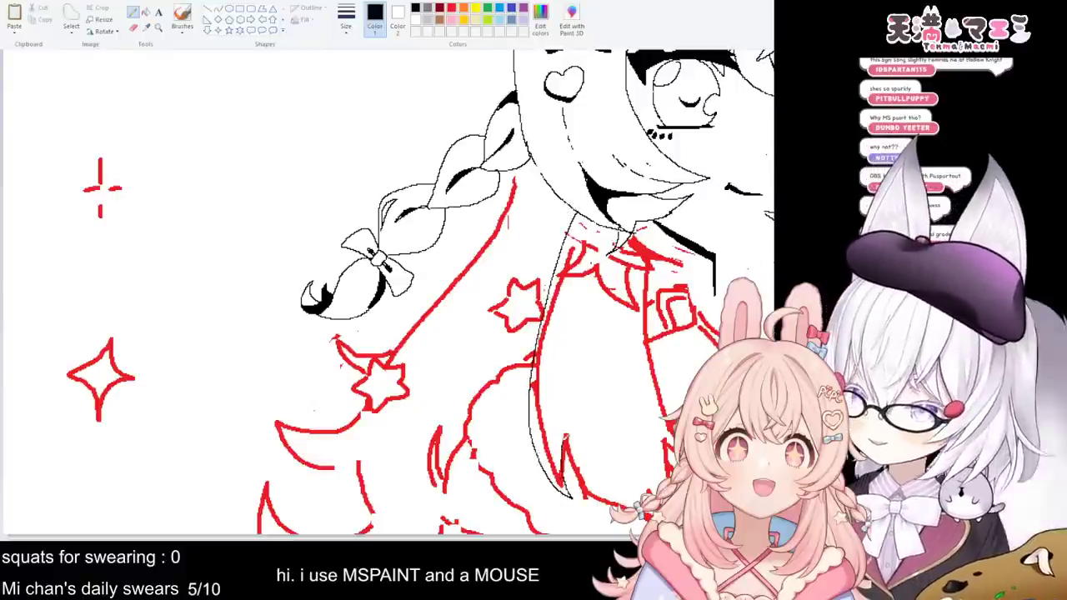
drag(593, 476, 631, 504)
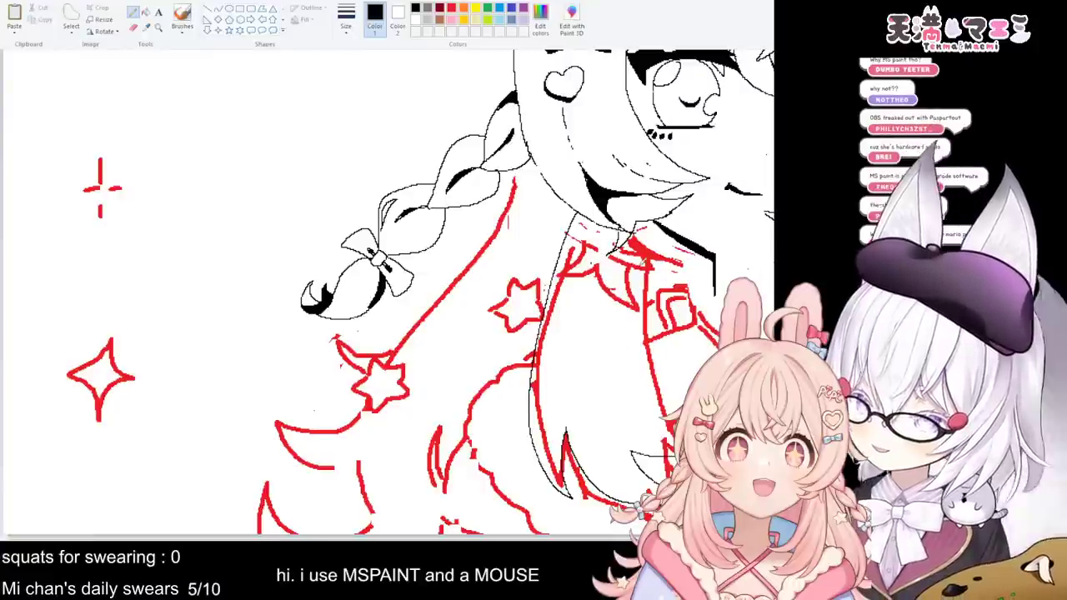
drag(317, 538, 396, 538)
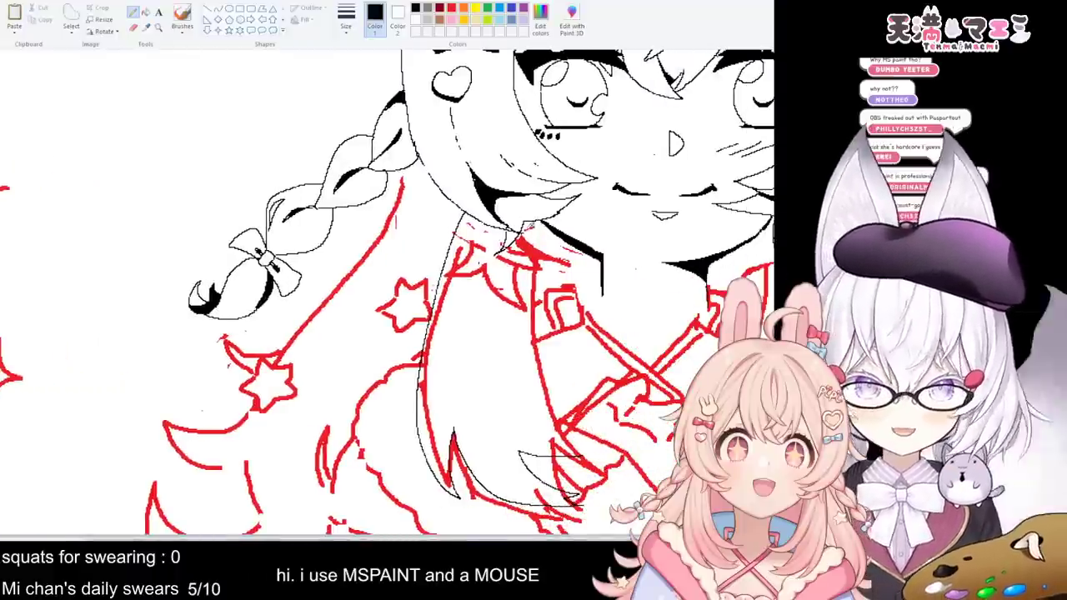
drag(518, 247, 518, 280)
key(ctrl+z)
drag(526, 223, 517, 334)
key(ctrl+z)
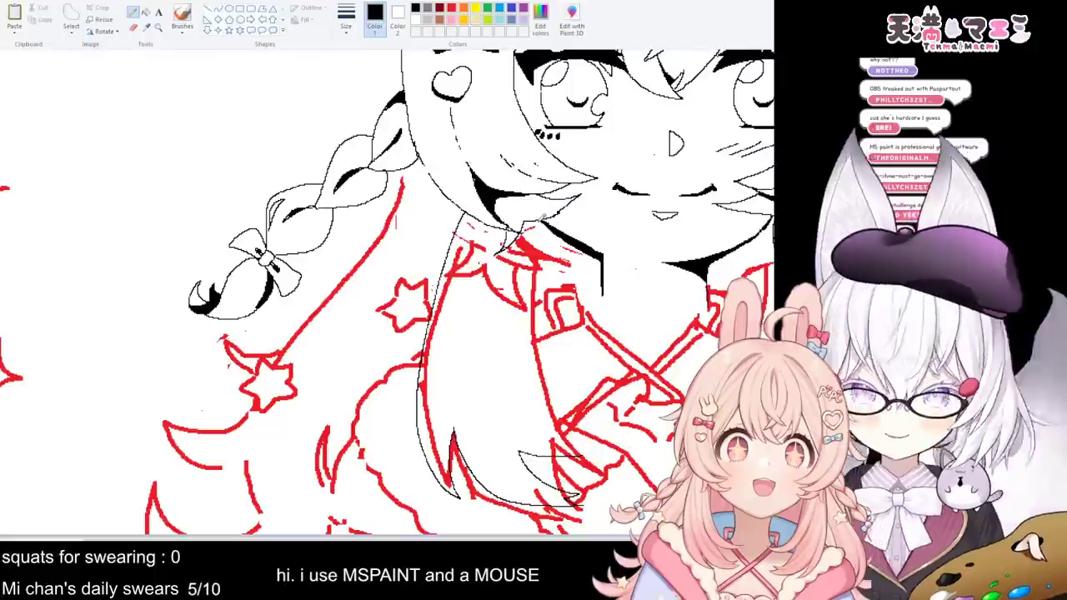
- Ink the front hair lock's inner edge, top curve and strand lines, and erase the red sketch lines around it
drag(524, 275, 541, 371)
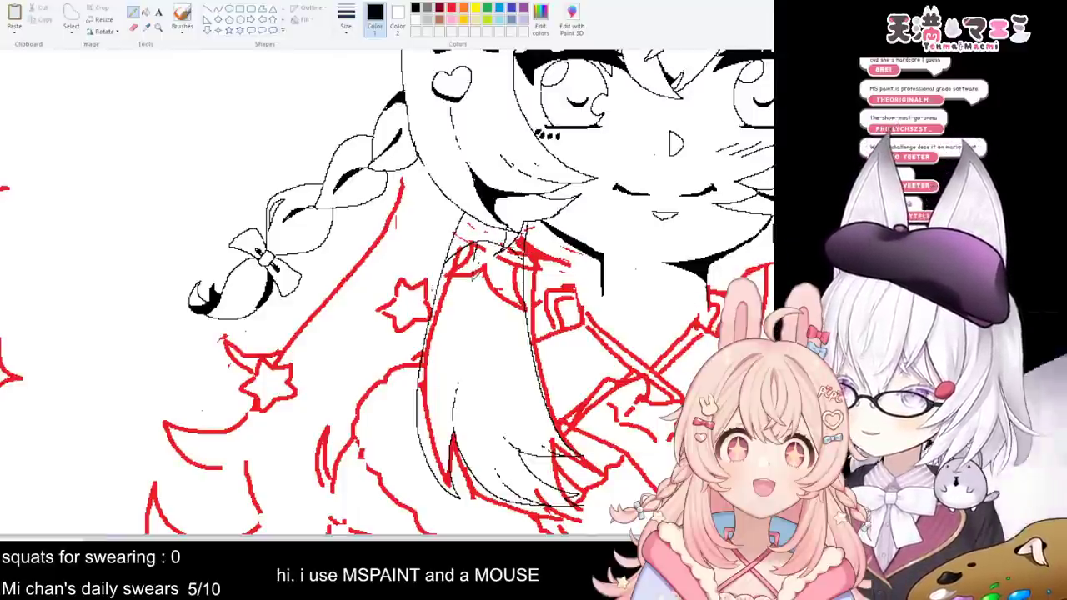
click(132, 28)
click(451, 8)
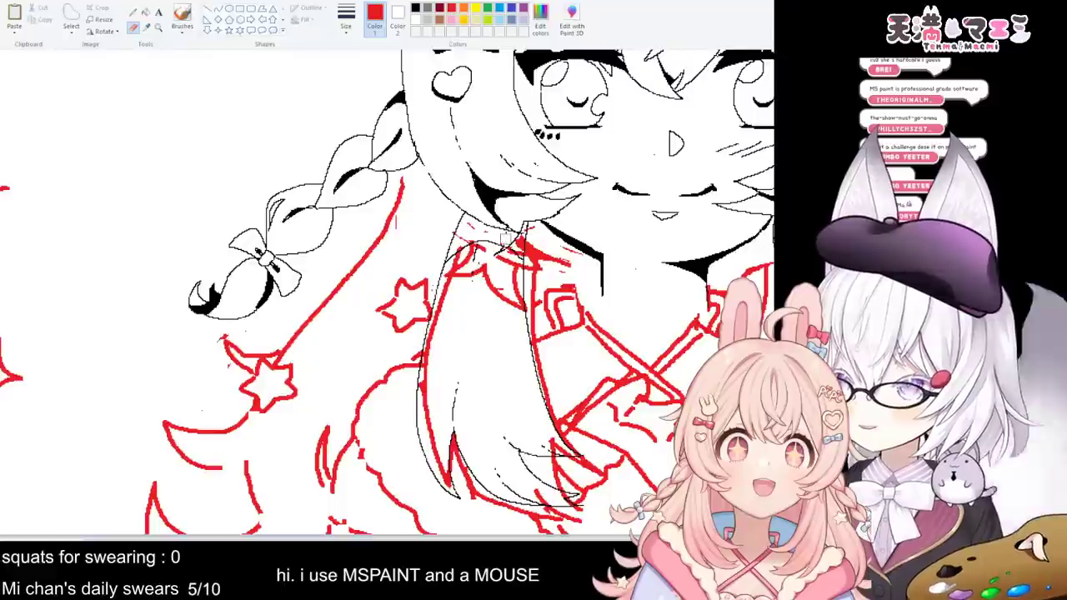
mouse_move(523, 227)
mouse_down()
mouse_move(567, 269)
mouse_move(527, 265)
mouse_move(524, 317)
mouse_move(491, 250)
mouse_move(479, 284)
mouse_move(447, 294)
mouse_move(427, 353)
mouse_move(425, 426)
mouse_move(450, 496)
mouse_move(440, 438)
mouse_move(453, 425)
mouse_move(472, 498)
mouse_move(552, 519)
mouse_move(523, 498)
mouse_move(572, 507)
mouse_move(548, 473)
mouse_move(594, 467)
mouse_move(563, 435)
mouse_move(537, 377)
mouse_move(532, 282)
mouse_move(532, 317)
mouse_move(534, 294)
mouse_up()
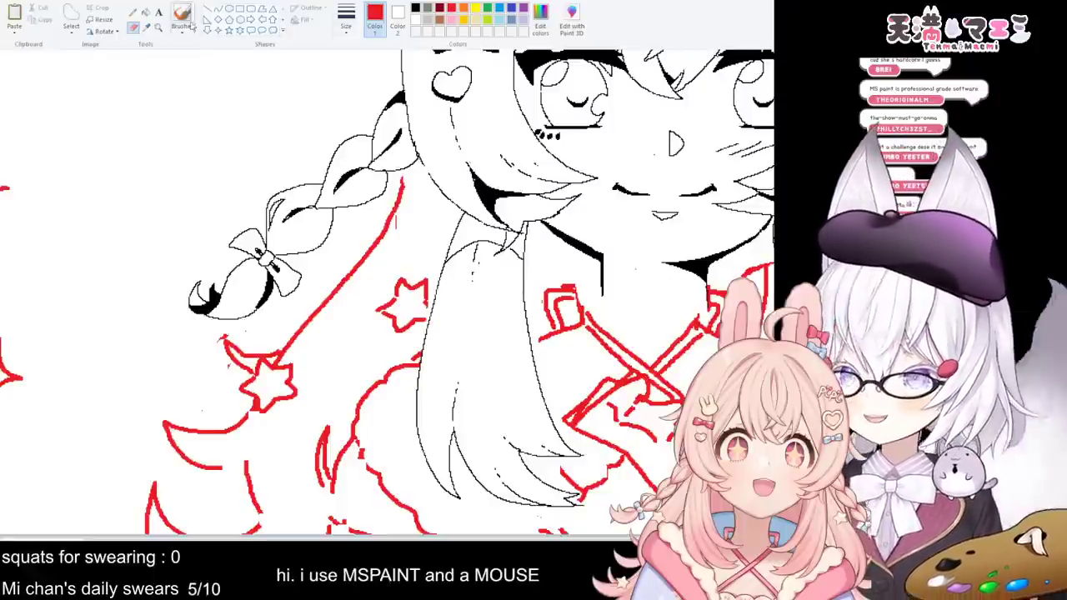
- Try filling the area between the side hair and the top of the front lock with black
click(146, 12)
click(416, 7)
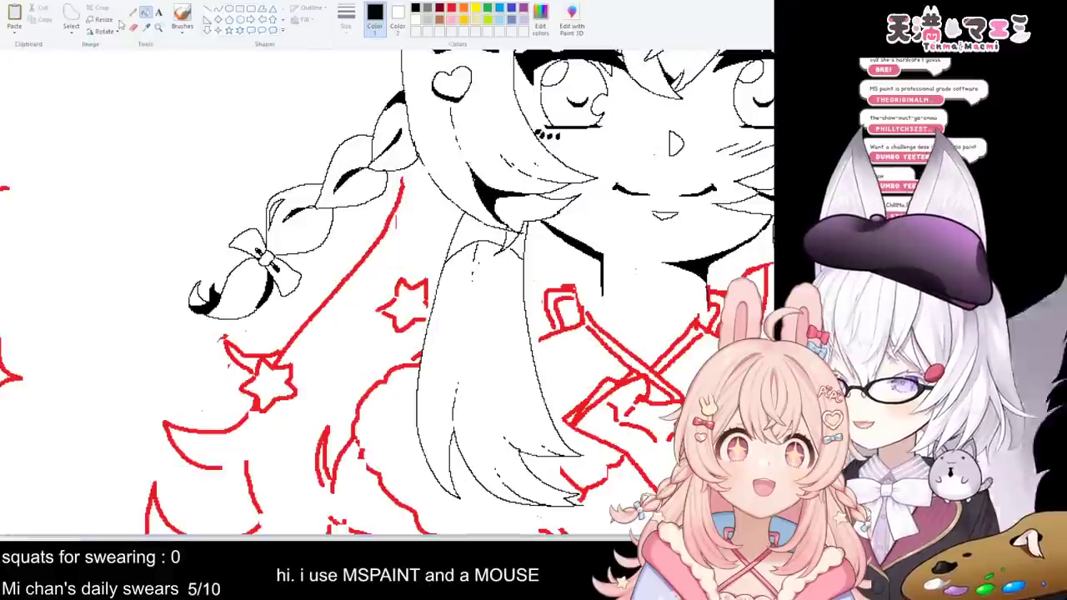
click(133, 11)
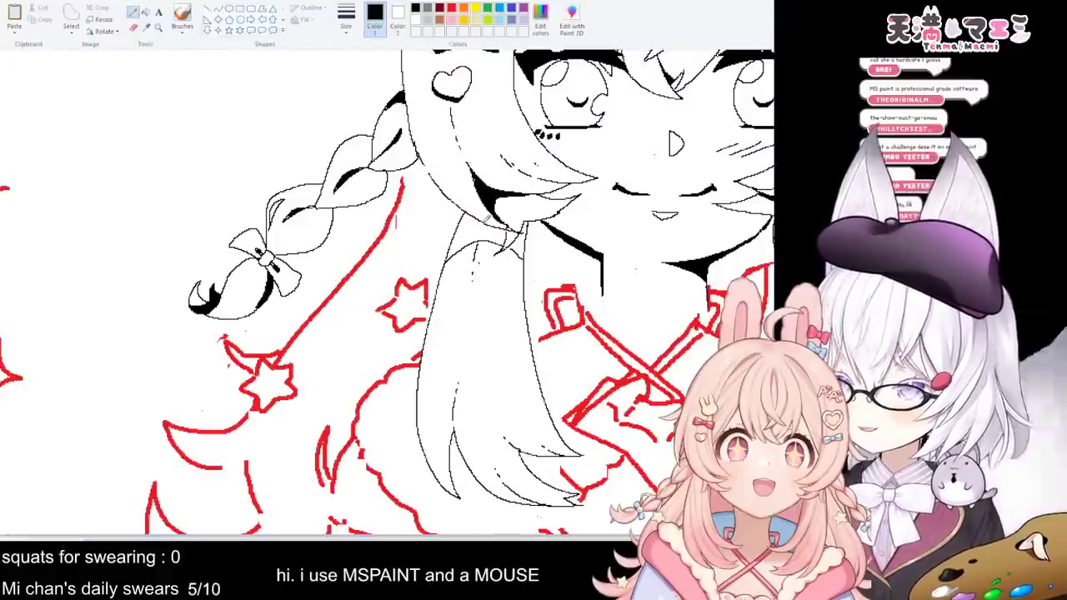
click(146, 12)
click(480, 227)
click(516, 242)
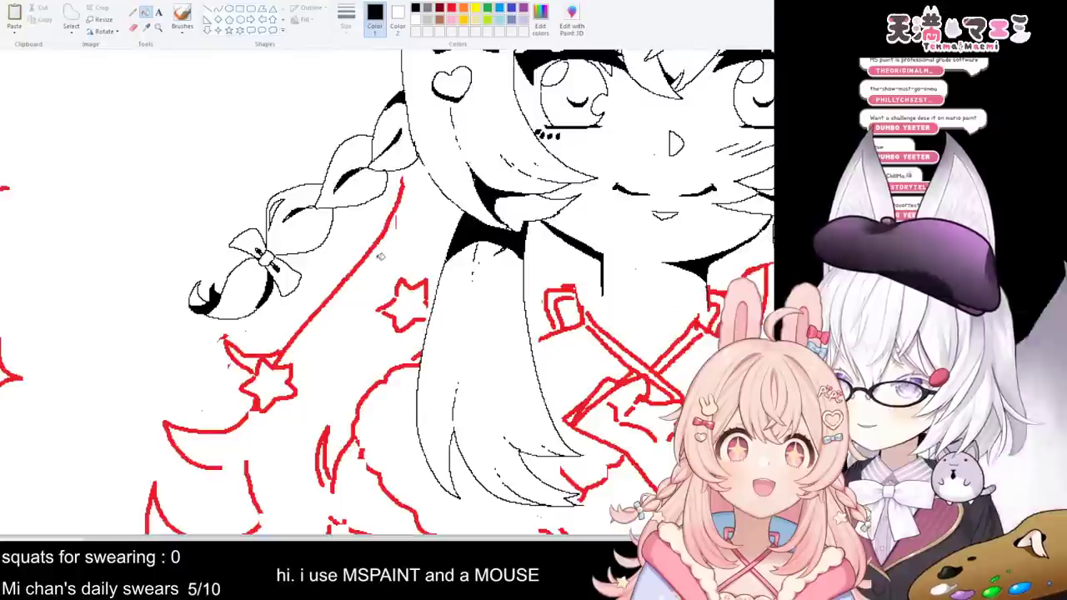
key(ctrl+z)
key(ctrl+z)
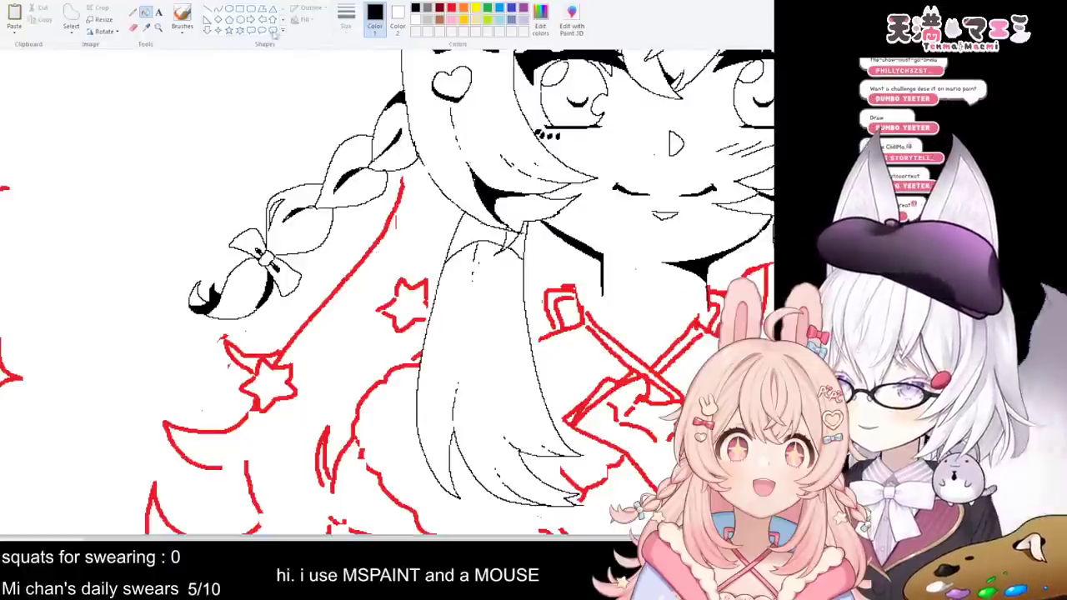
- Close the gaps in the outline between the side hair and the front lock, and fill the enclosed shadow area with black
click(133, 11)
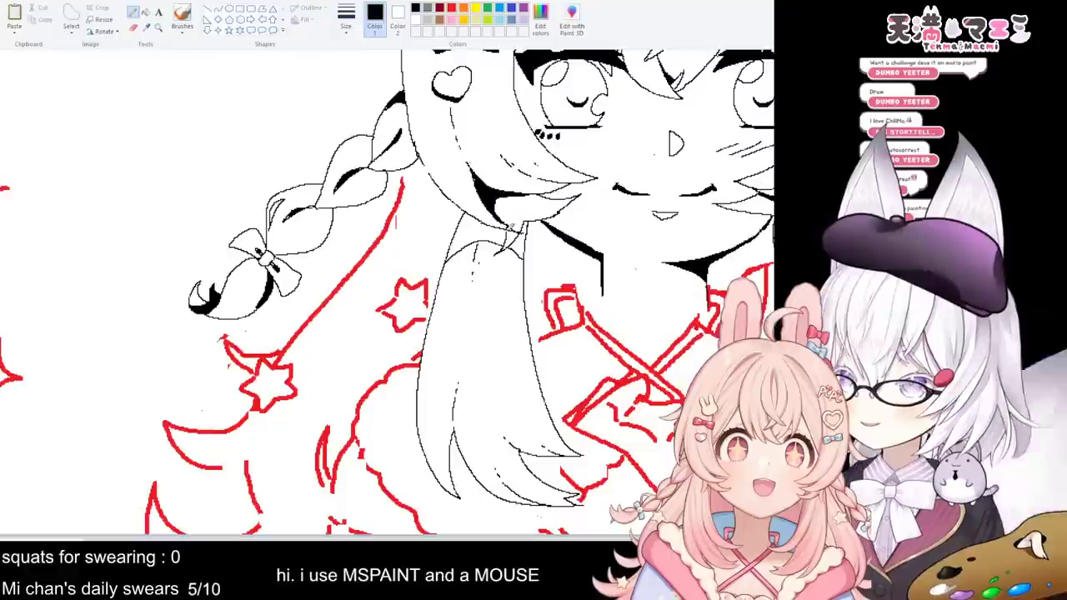
click(145, 11)
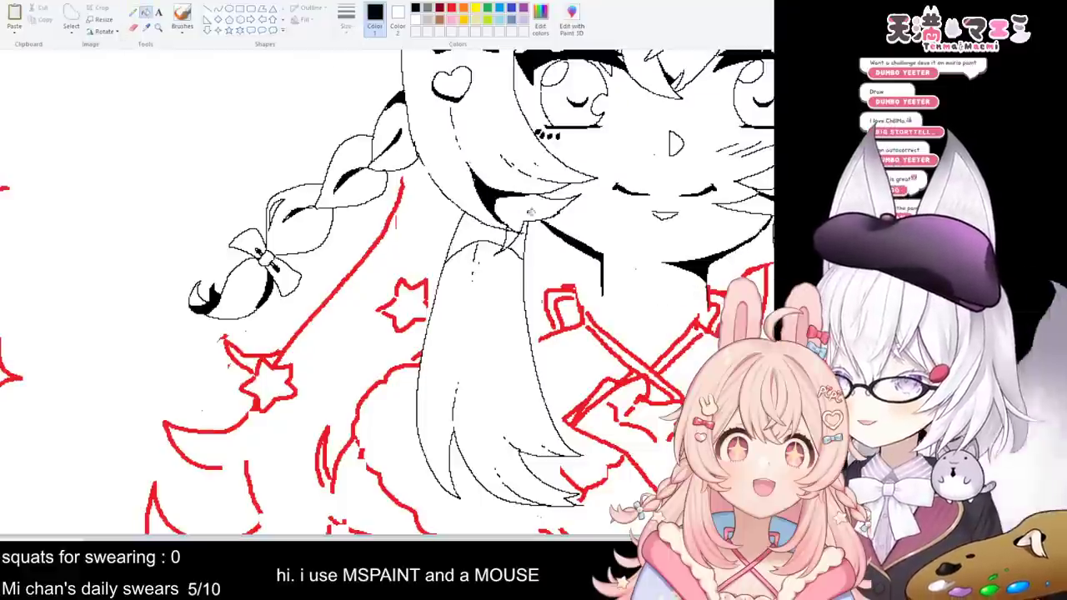
click(493, 222)
click(517, 243)
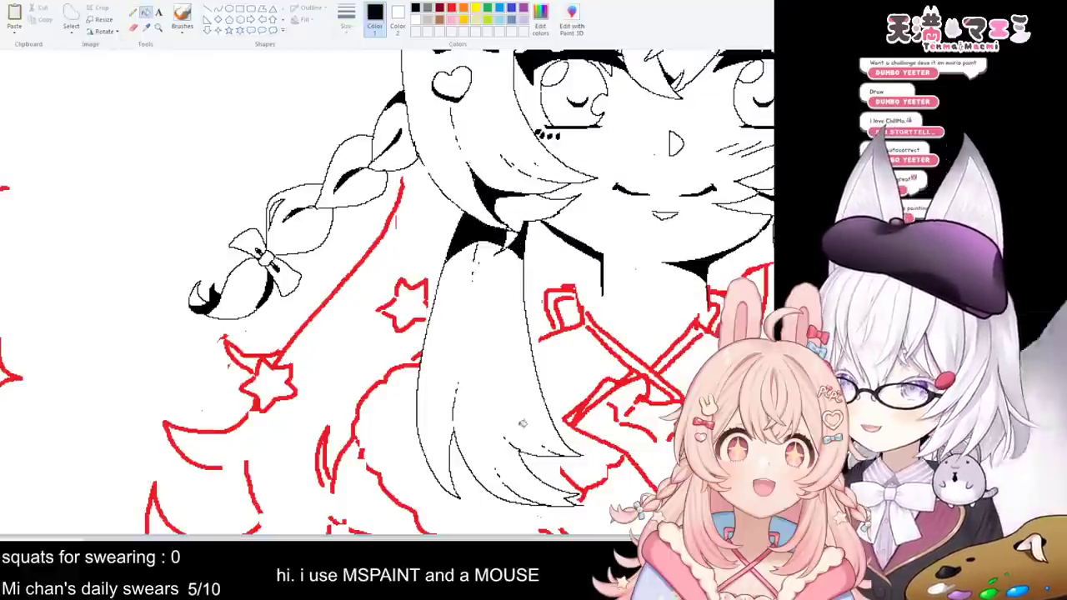
- Add small black-filled shadows at the front lock's lower strand split and at the center of its top edge
click(134, 12)
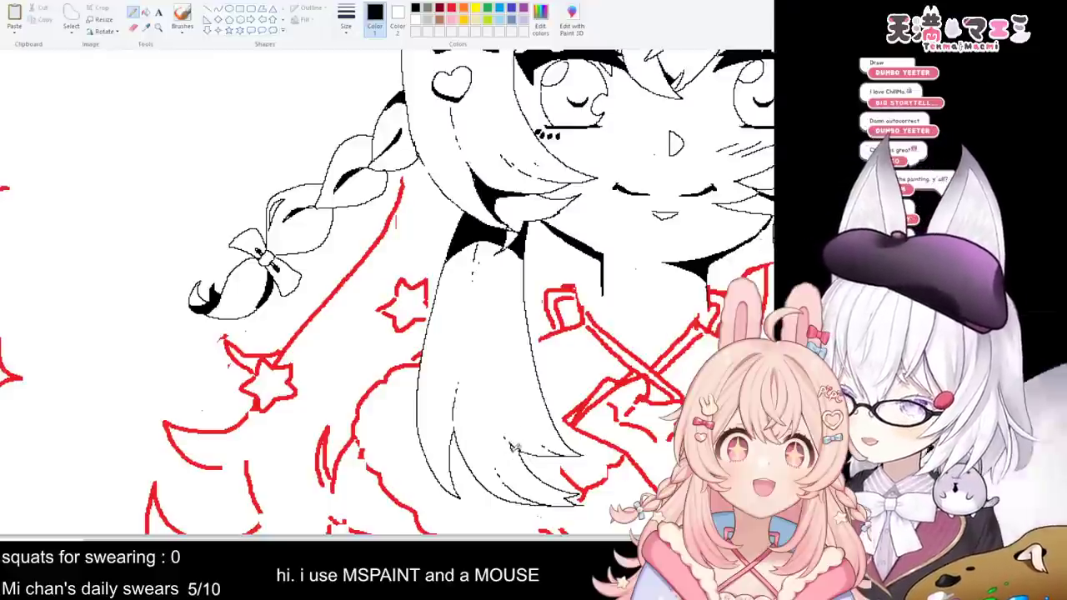
click(145, 12)
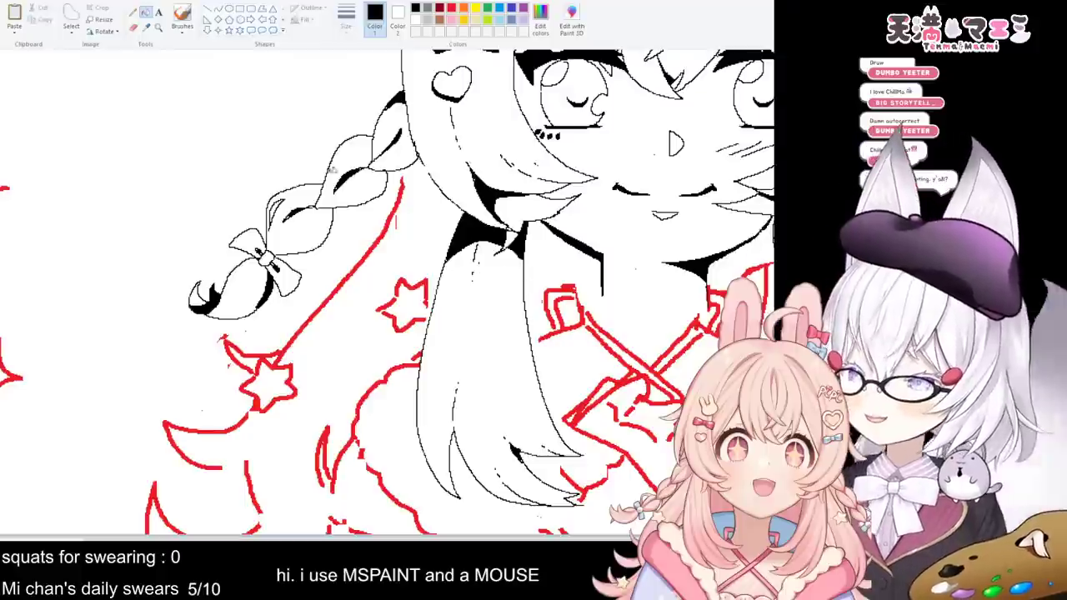
click(133, 13)
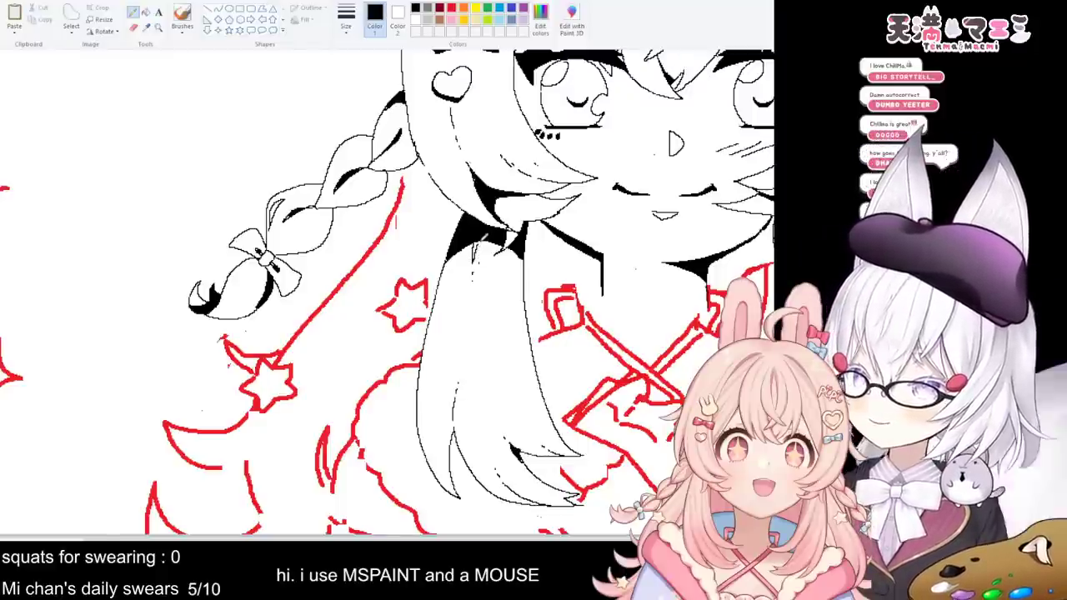
click(146, 11)
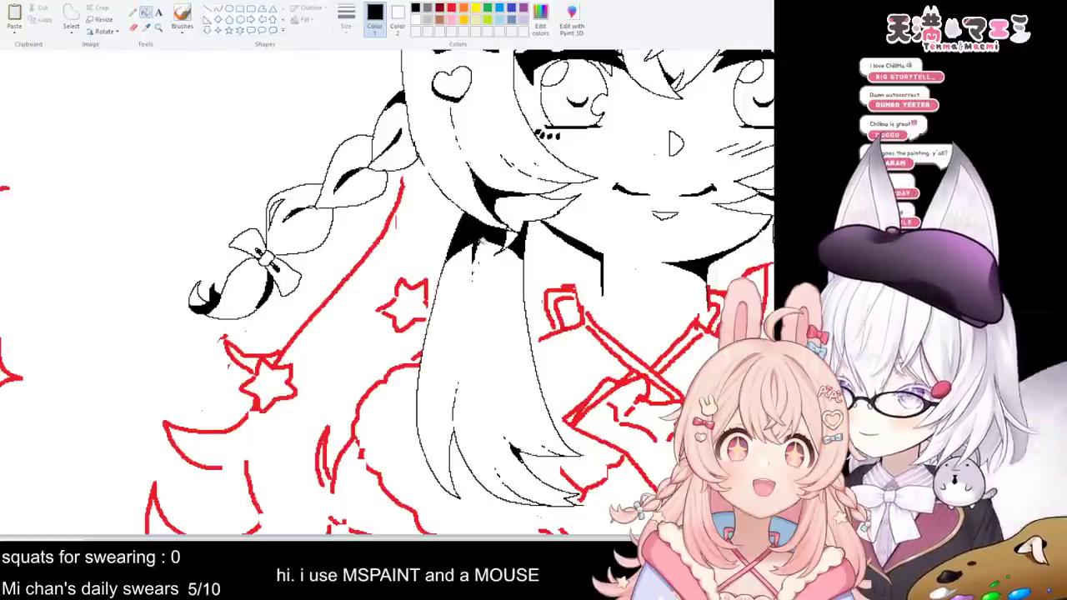
- Ink the long back hair edge from below the braid down along the red sketch to its outward-curling tip
click(133, 12)
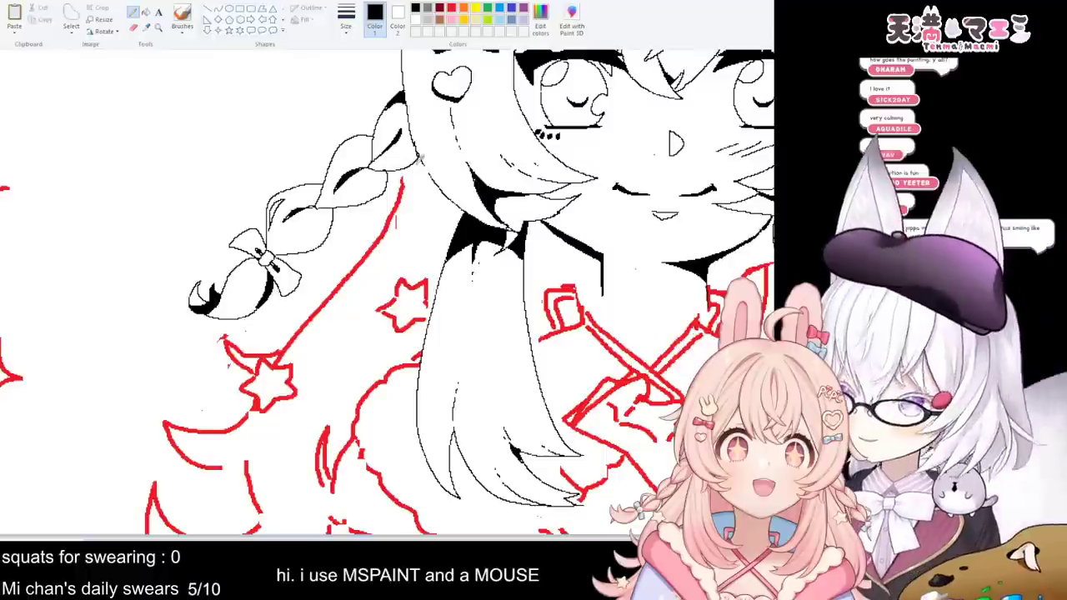
mouse_move(398, 215)
mouse_down()
mouse_move(341, 298)
mouse_move(232, 401)
mouse_up()
key(ctrl+z)
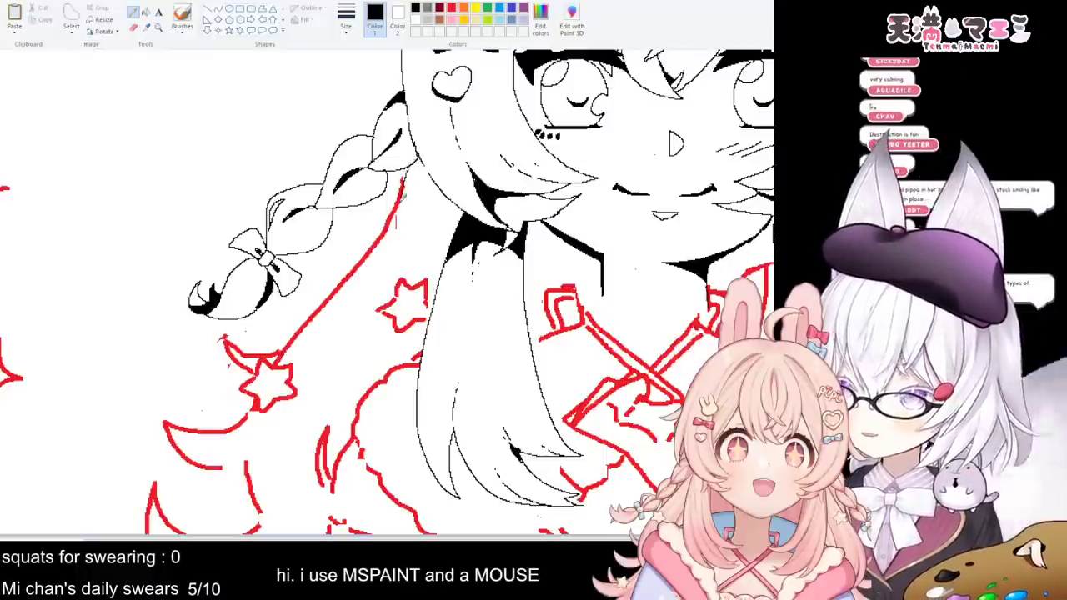
drag(403, 173, 381, 239)
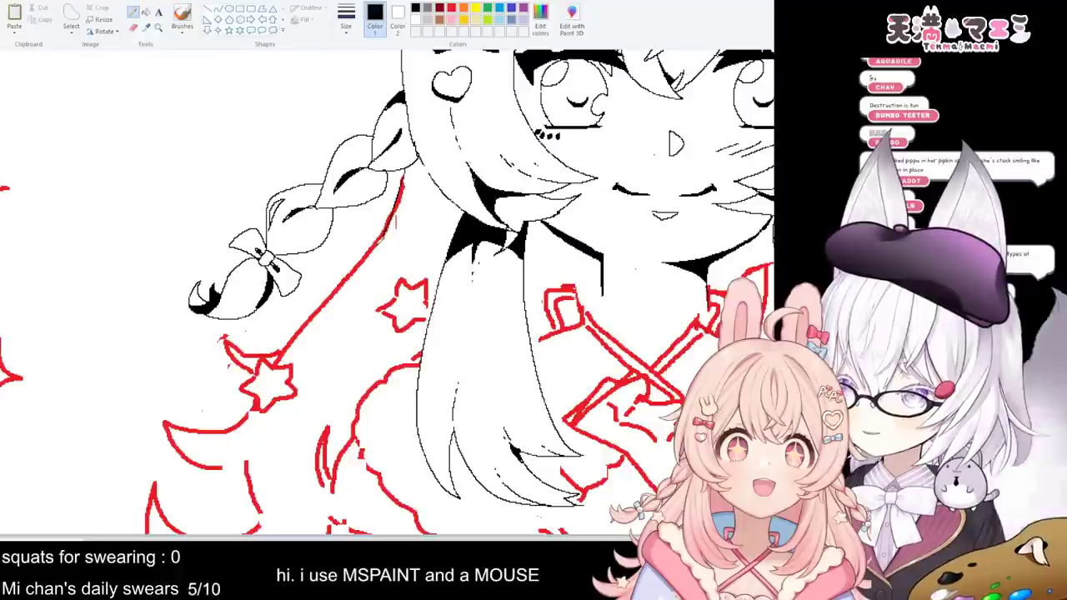
mouse_move(321, 308)
mouse_down()
mouse_move(236, 419)
mouse_move(182, 429)
mouse_move(163, 401)
mouse_move(166, 448)
mouse_move(192, 471)
mouse_move(237, 478)
mouse_up()
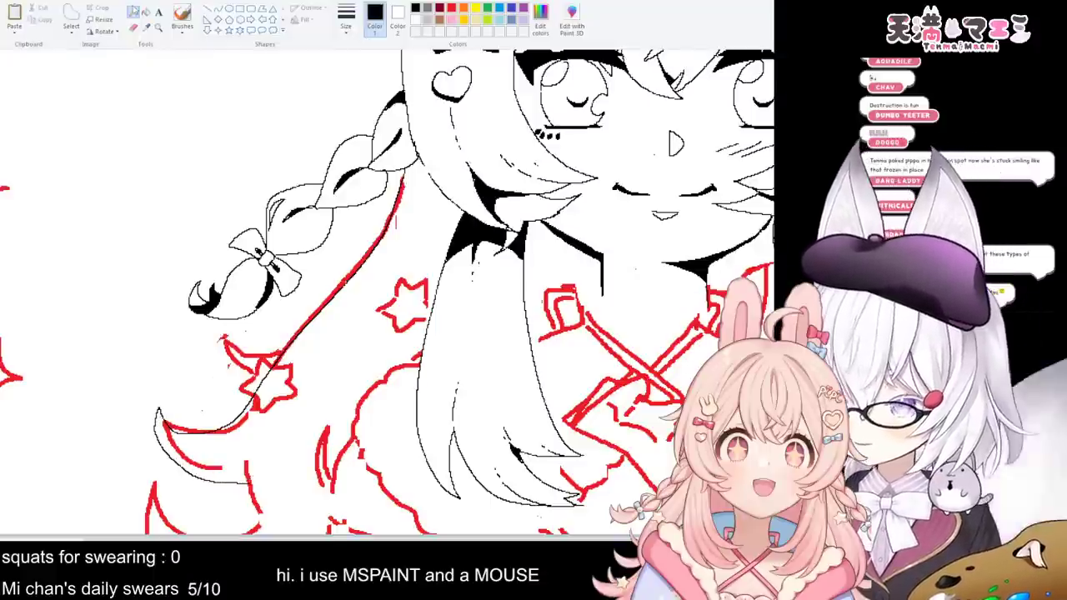
- Erase the underside of the back hair's curled tip and redraw it as a smoother curve along the sketch
mouse_move(165, 465)
mouse_down()
mouse_move(148, 406)
mouse_move(161, 444)
mouse_up()
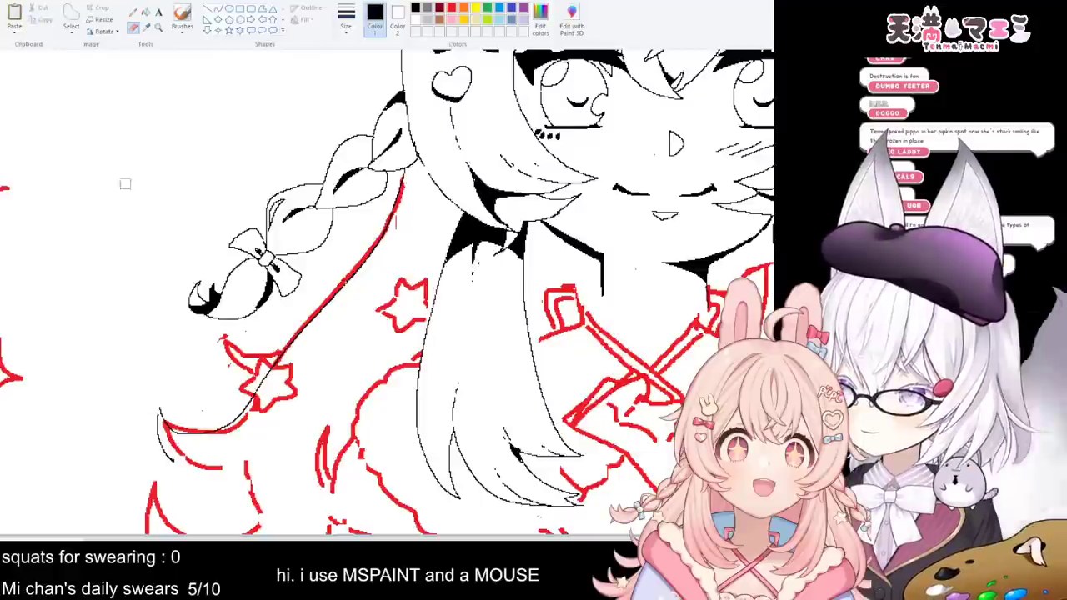
click(133, 11)
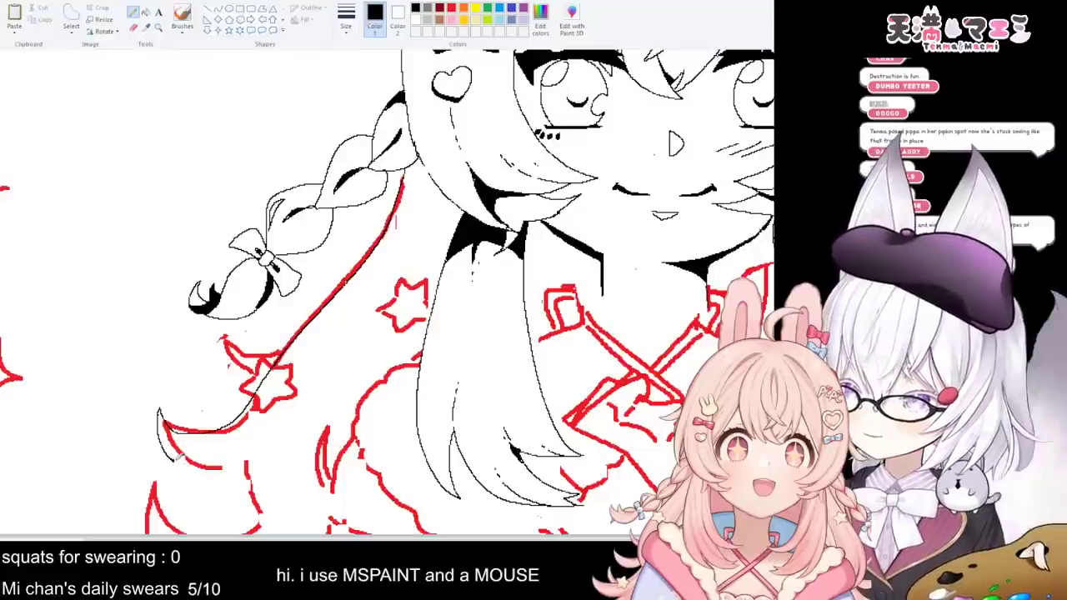
drag(177, 459, 235, 481)
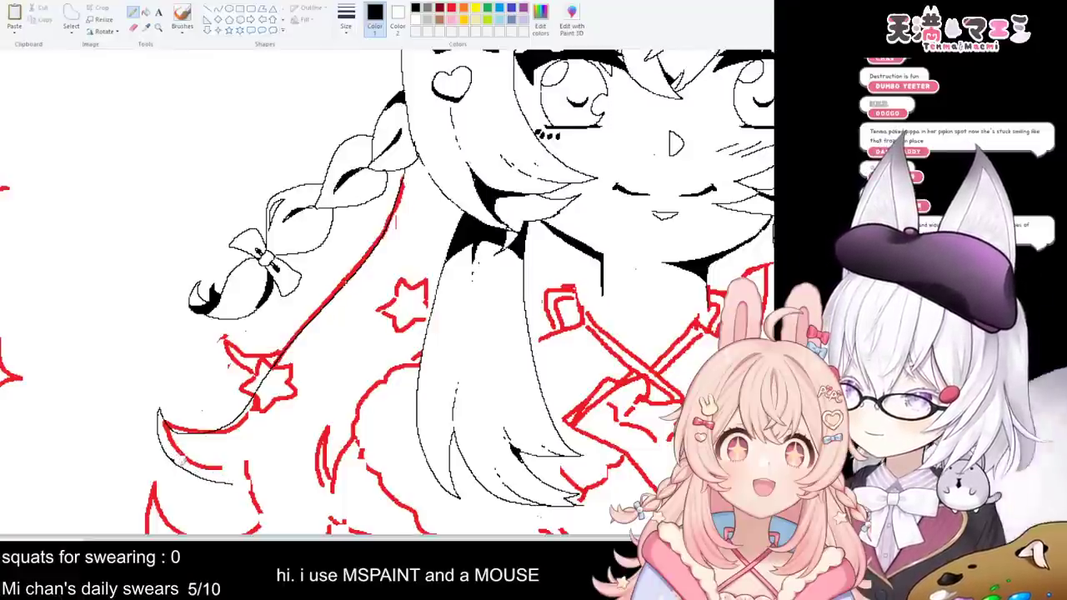
drag(171, 459, 237, 473)
key(ctrl+z)
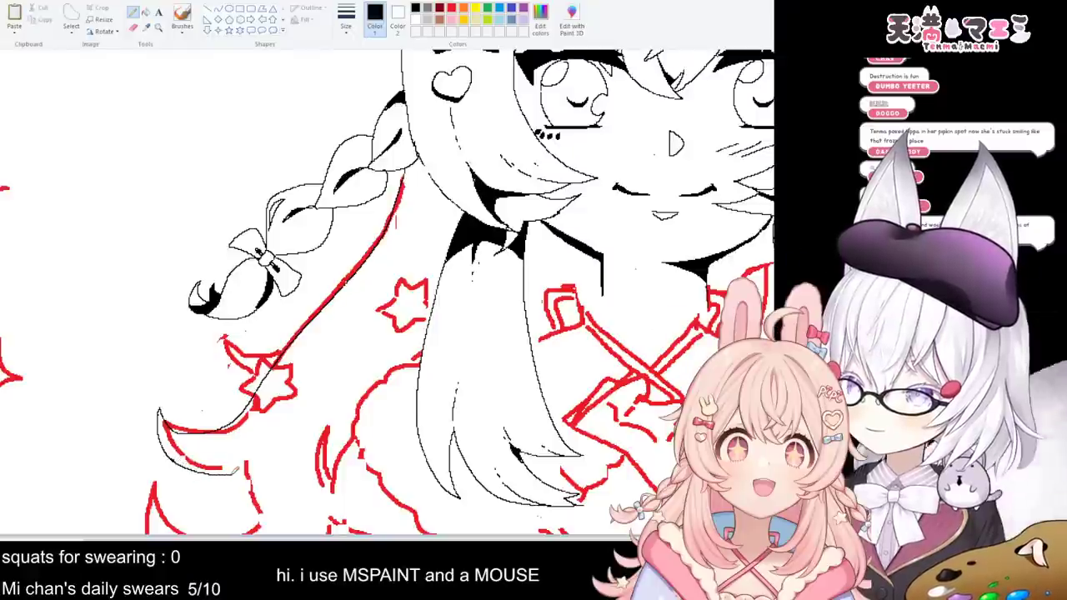
- Ink the lower back hair strands and the small inner strand, then extend the curled tip and fill it with black
mouse_move(174, 457)
mouse_down()
mouse_move(244, 476)
mouse_move(253, 527)
mouse_move(190, 532)
mouse_move(157, 501)
mouse_up()
key(ctrl+z)
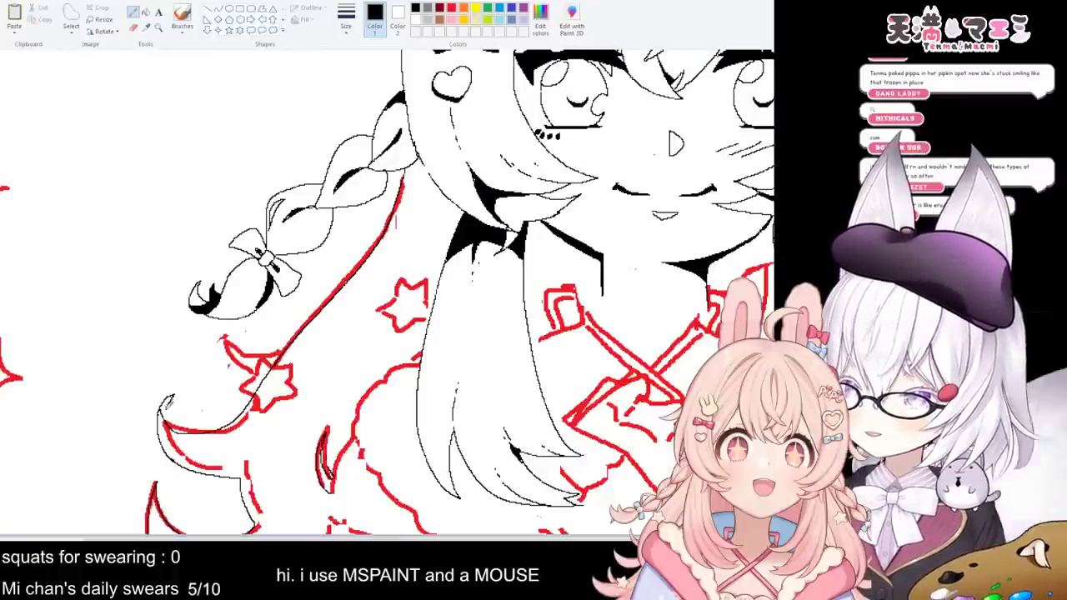
click(145, 11)
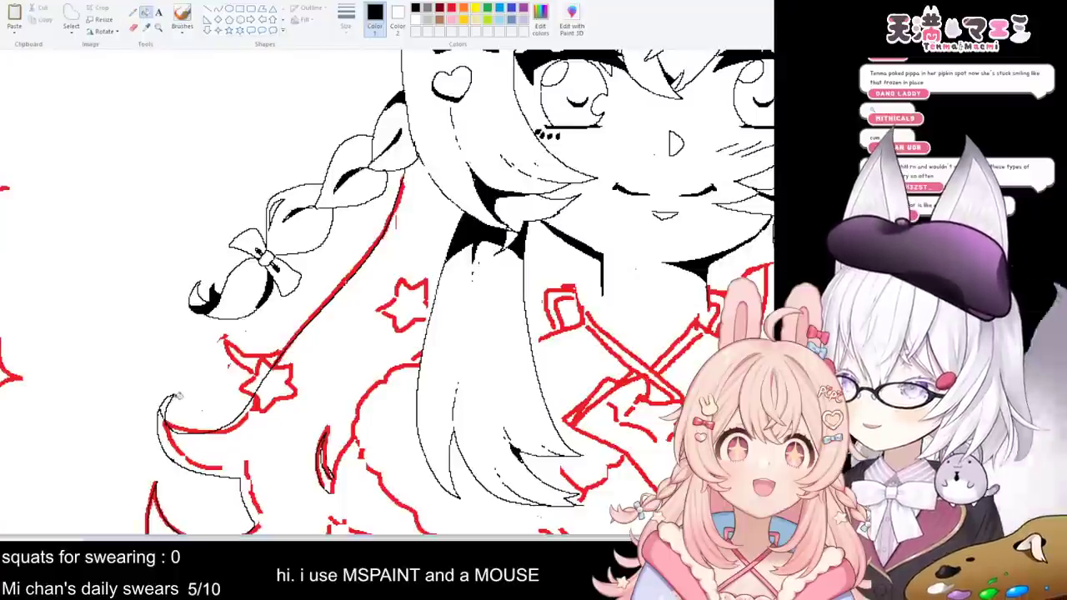
- Ink the two star ornaments, the pointed hair flick above the lower star, and the inner strand lines of the back hair
click(133, 11)
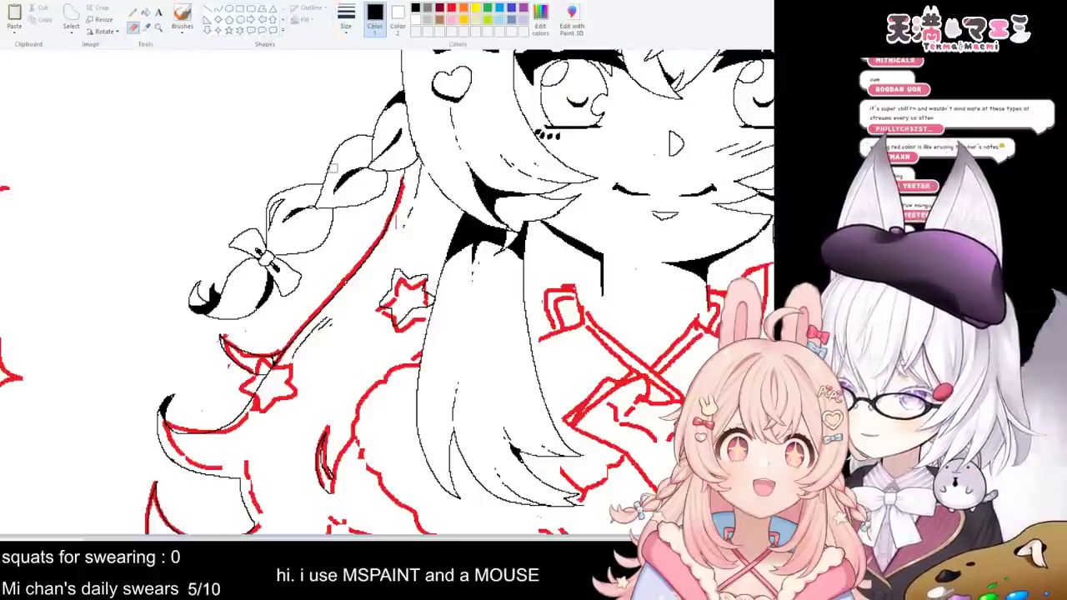
click(132, 12)
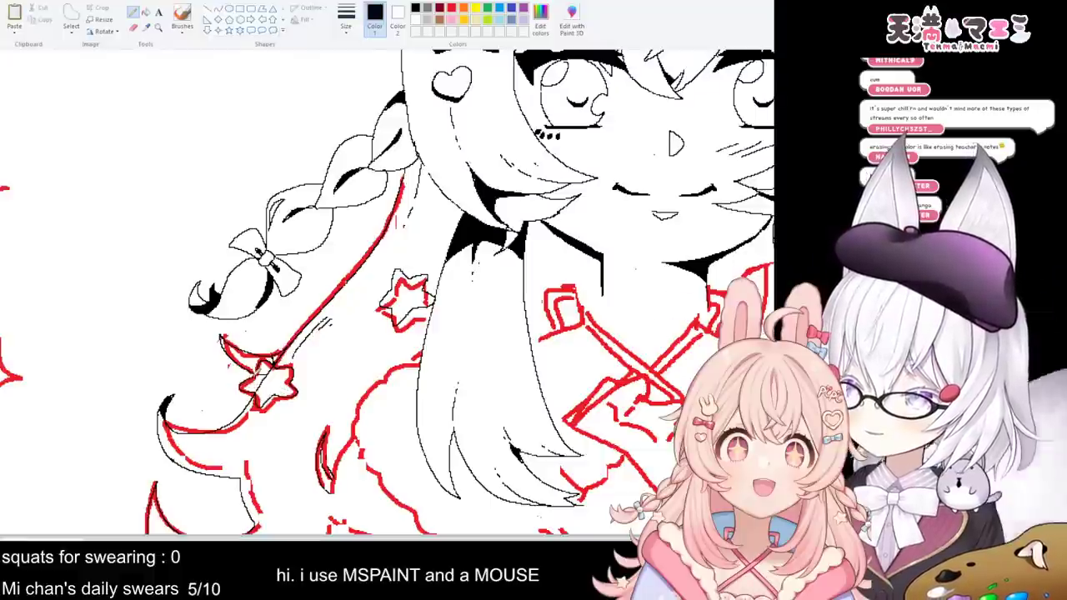
- Erase only the red sketch lines around the inked back hair and stars, with red as the color to remove
click(136, 26)
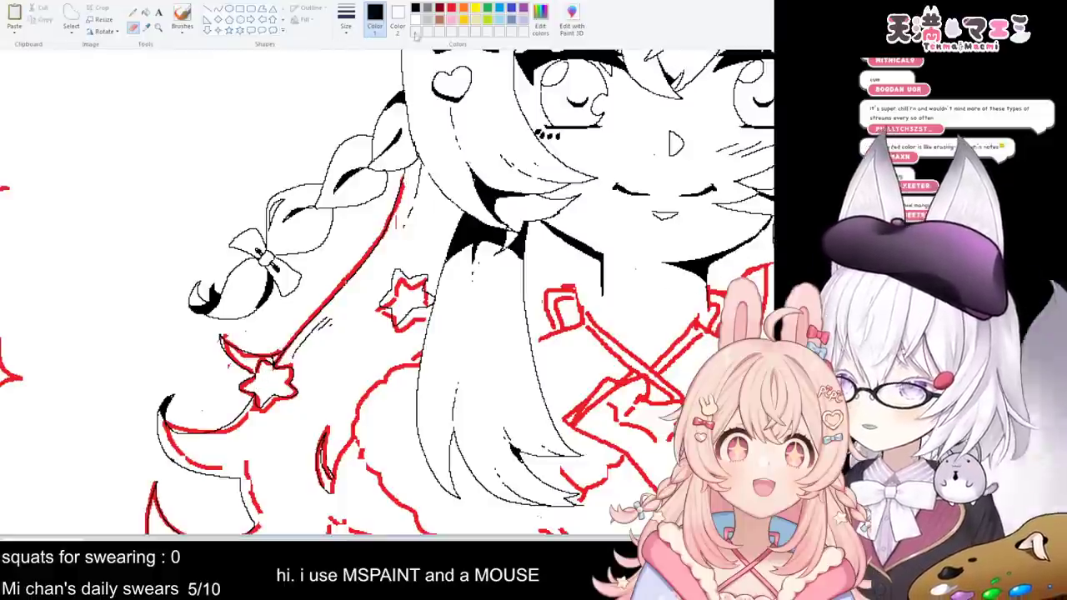
click(451, 11)
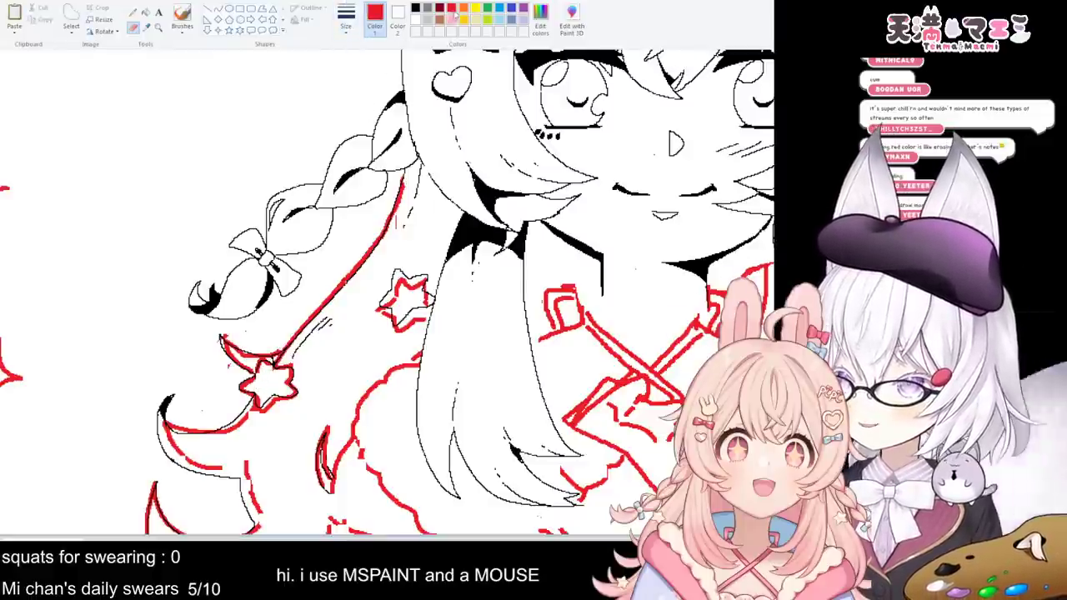
mouse_move(425, 280)
mouse_down()
mouse_move(422, 324)
mouse_move(399, 325)
mouse_move(390, 282)
mouse_move(409, 282)
mouse_up()
mouse_move(398, 176)
mouse_down()
mouse_move(367, 269)
mouse_move(310, 337)
mouse_move(378, 223)
mouse_move(228, 403)
mouse_move(224, 365)
mouse_move(253, 430)
mouse_move(290, 407)
mouse_move(282, 404)
mouse_move(320, 415)
mouse_move(322, 501)
mouse_move(318, 435)
mouse_move(315, 506)
mouse_move(325, 460)
mouse_move(277, 496)
mouse_move(256, 450)
mouse_move(248, 480)
mouse_move(246, 438)
mouse_move(195, 448)
mouse_move(266, 423)
mouse_move(190, 432)
mouse_move(144, 408)
mouse_move(183, 438)
mouse_move(145, 527)
mouse_move(150, 463)
mouse_move(153, 492)
mouse_up()
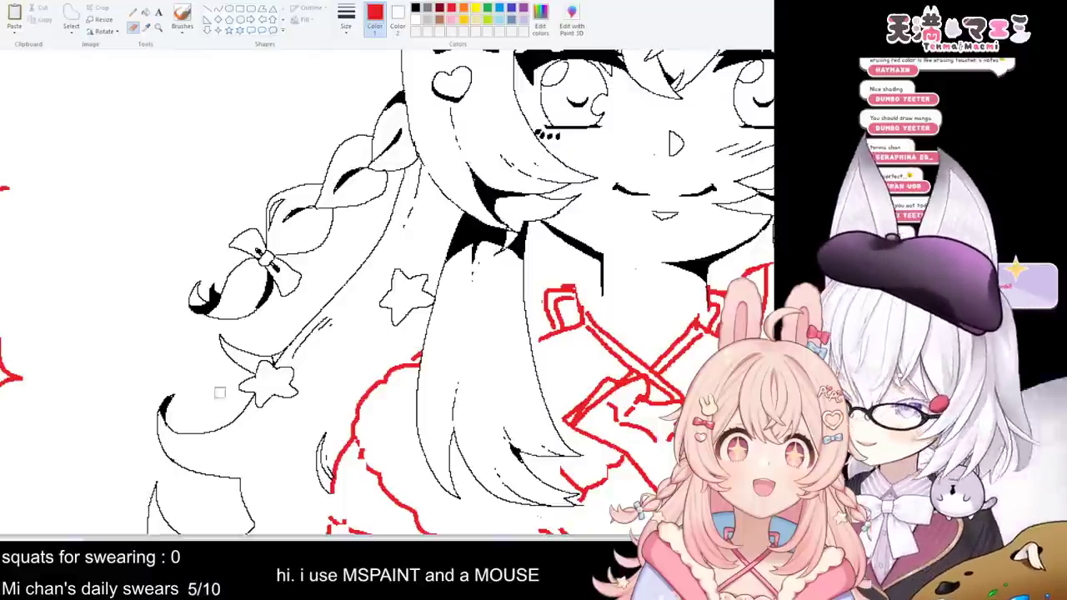
- Fill the small gap above the lower star with black and touch up the line art around that star
click(146, 13)
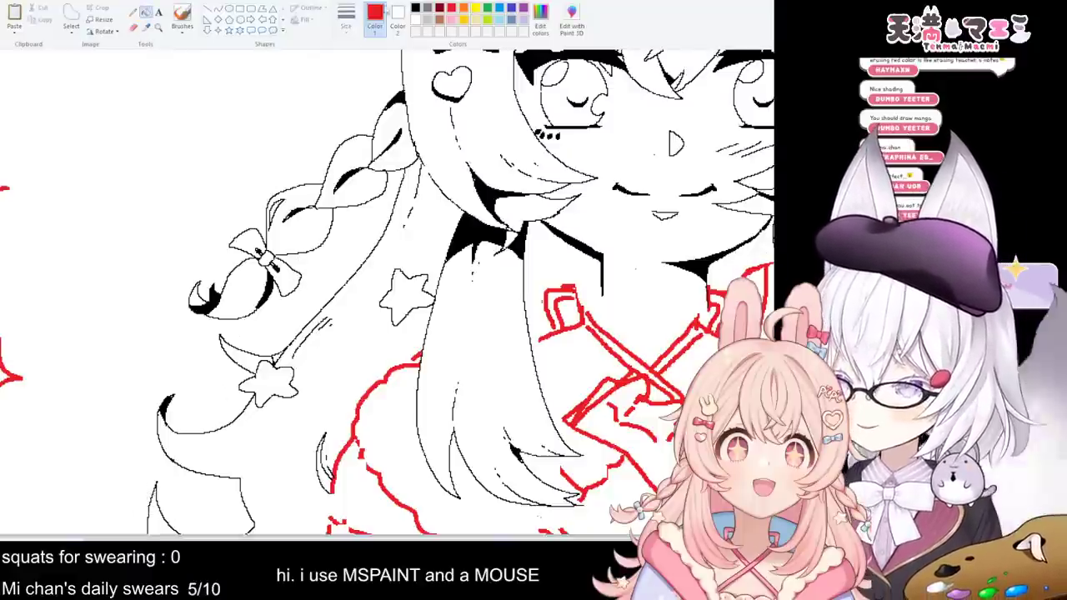
click(416, 8)
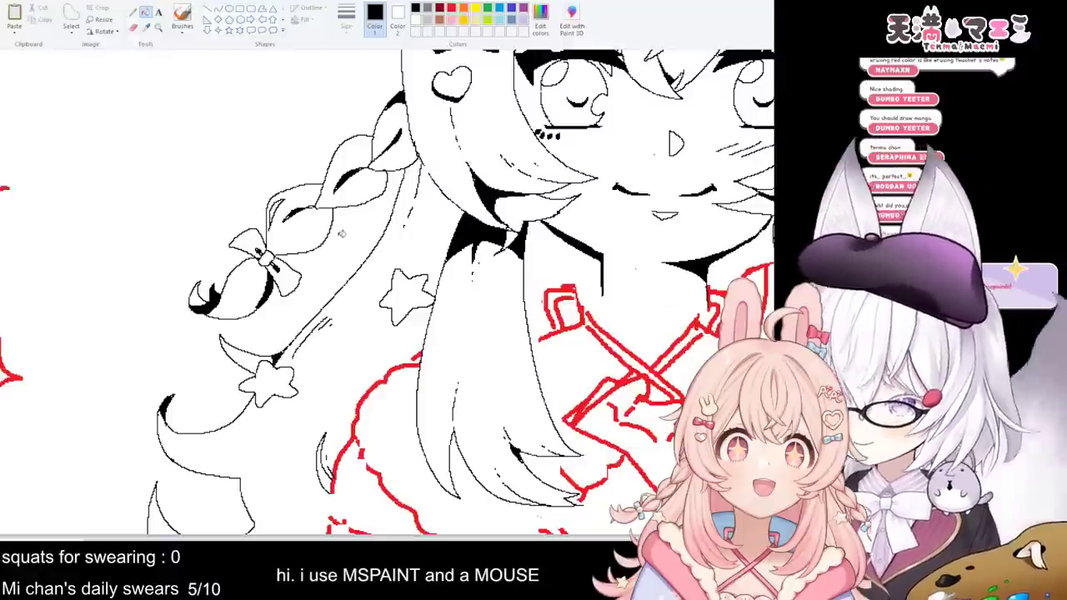
click(133, 27)
click(134, 11)
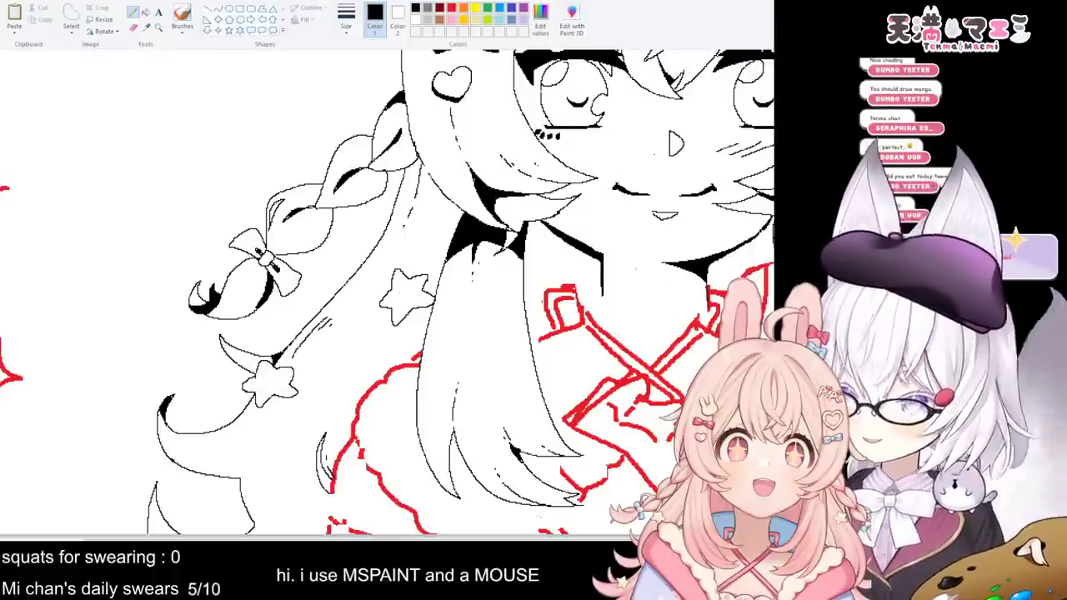
- Draw a highlight band of thin, slightly curved horizontal lines across the hair above the bunny clip and through the bangs
scroll(406, 291, down, 2)
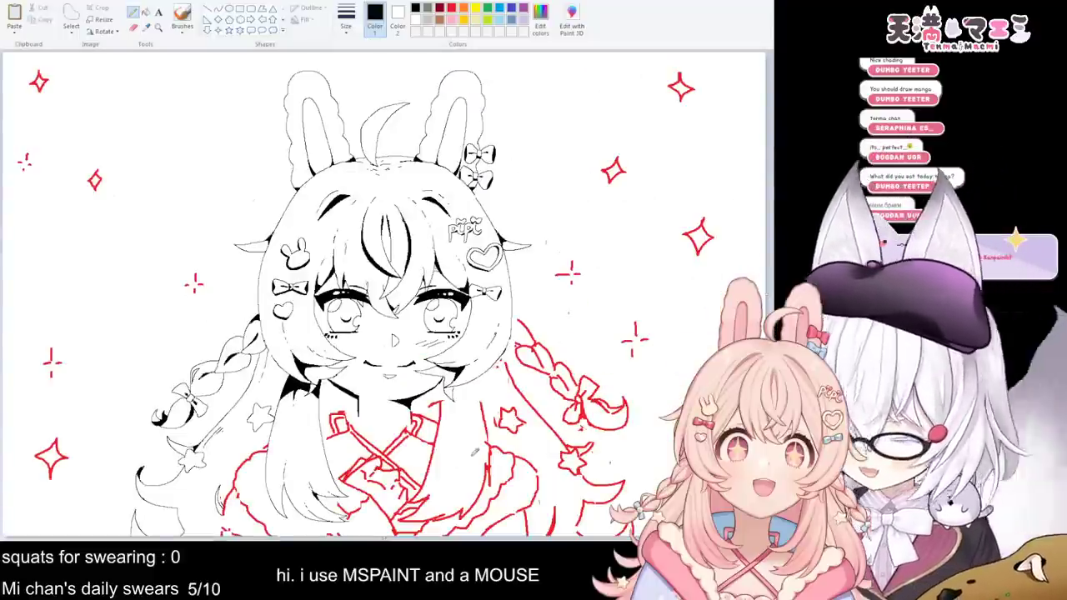
scroll(395, 340, up, 2)
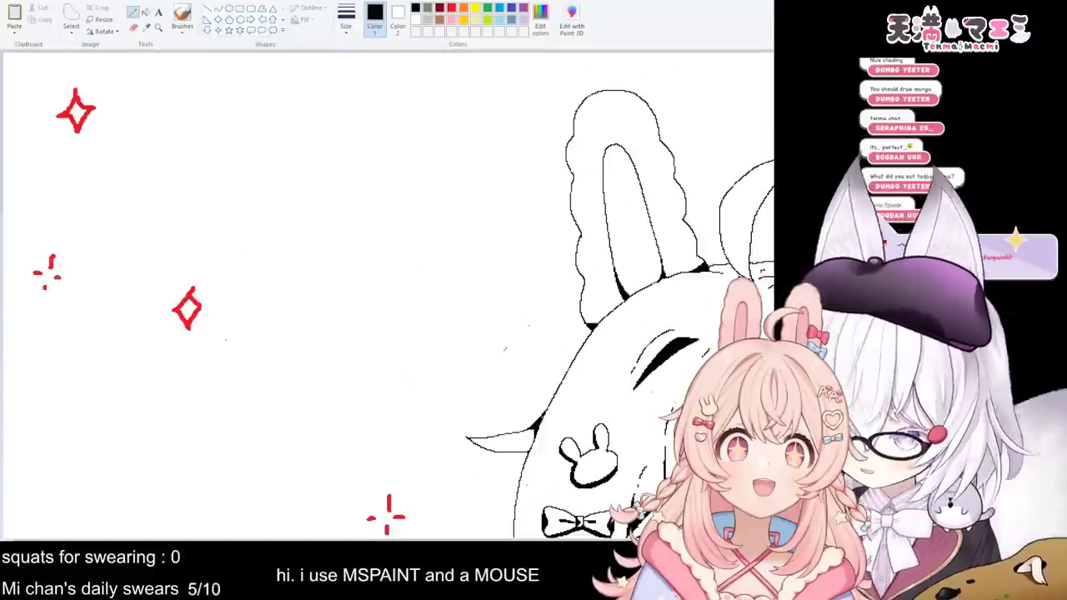
scroll(504, 350, right, 6)
scroll(442, 252, down, 3)
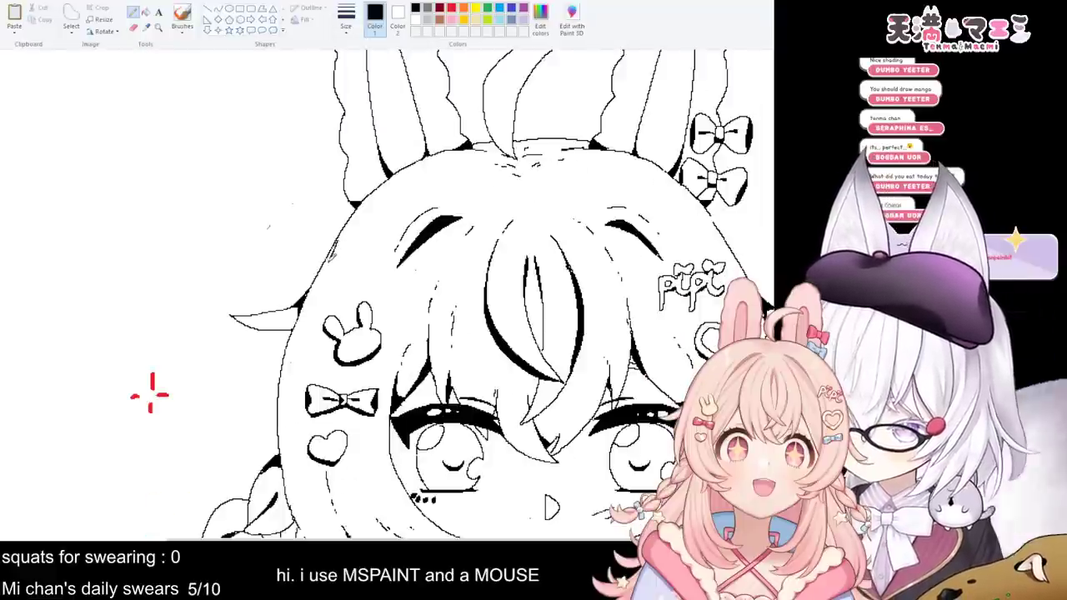
drag(327, 270, 515, 283)
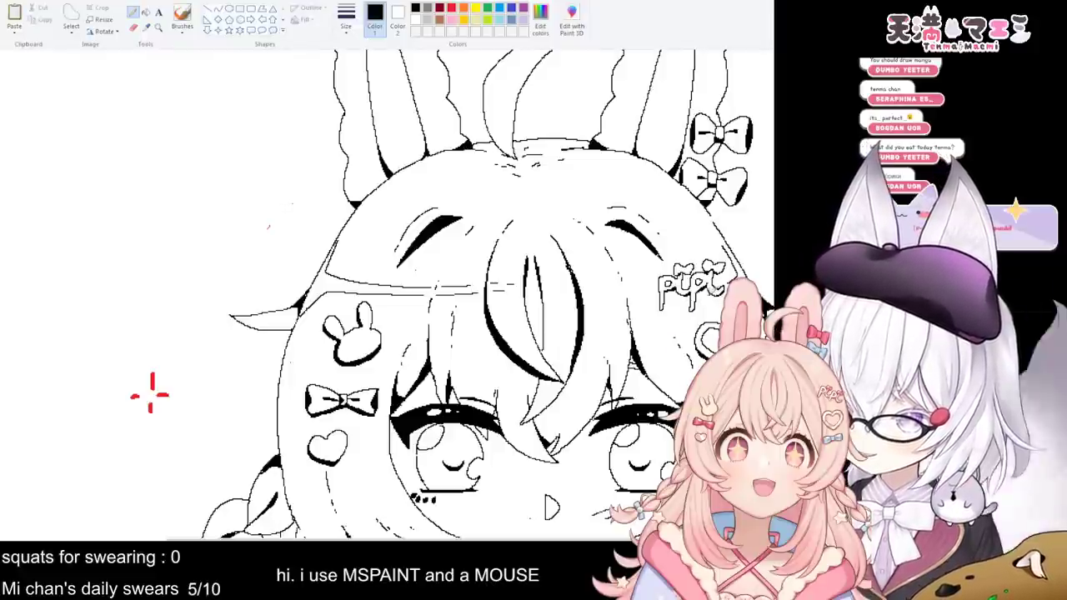
mouse_move(642, 296)
mouse_down()
mouse_move(593, 287)
mouse_move(654, 285)
mouse_up()
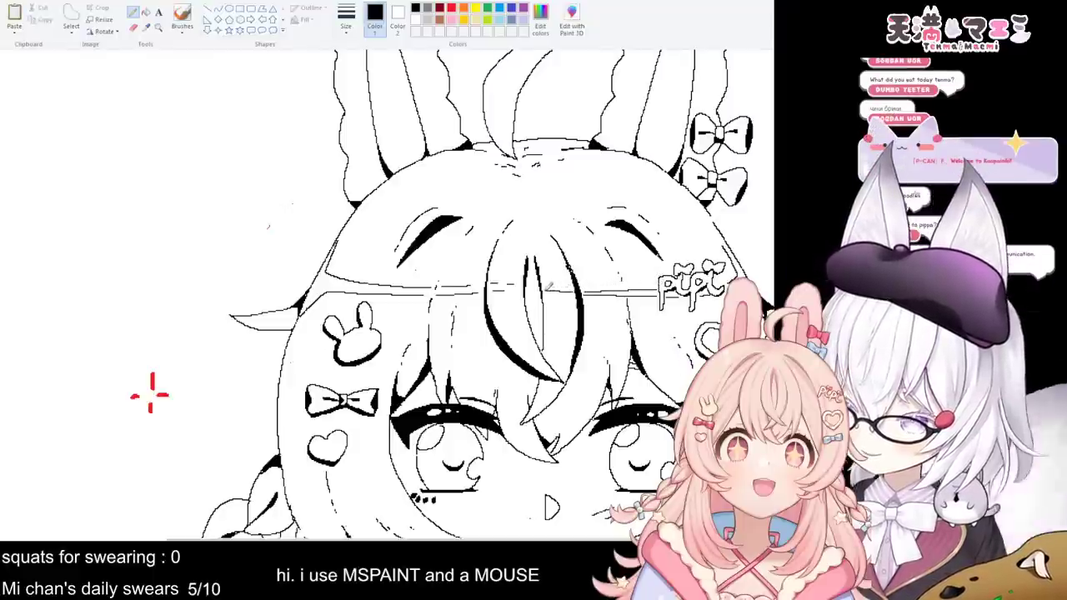
- Break the thin hair highlight band into short separate segments with closed ends by erasing gaps across the hair and bangs
click(135, 27)
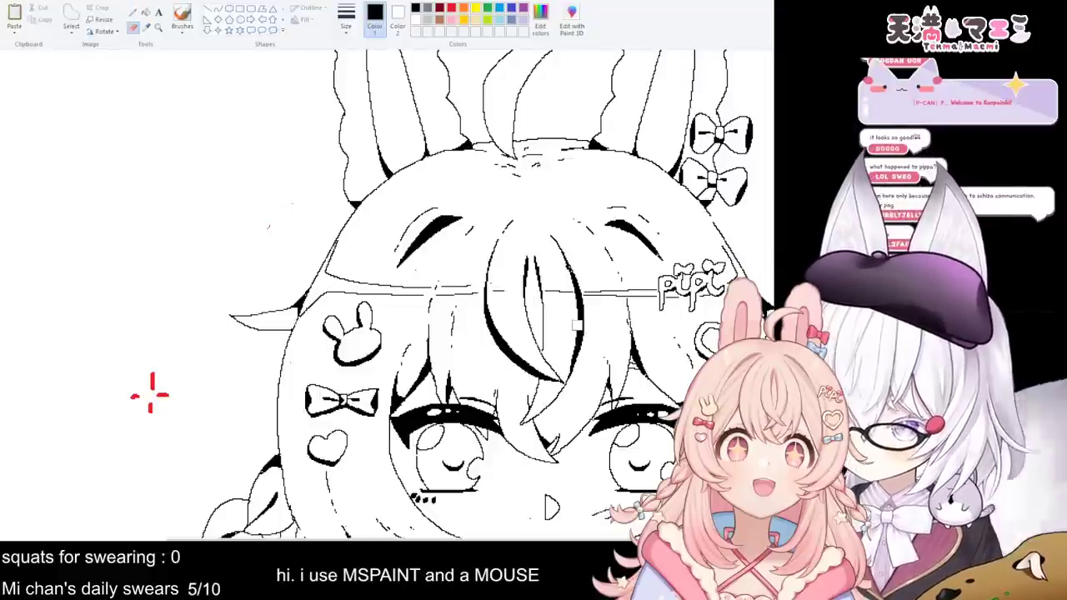
scroll(646, 443, down, 3)
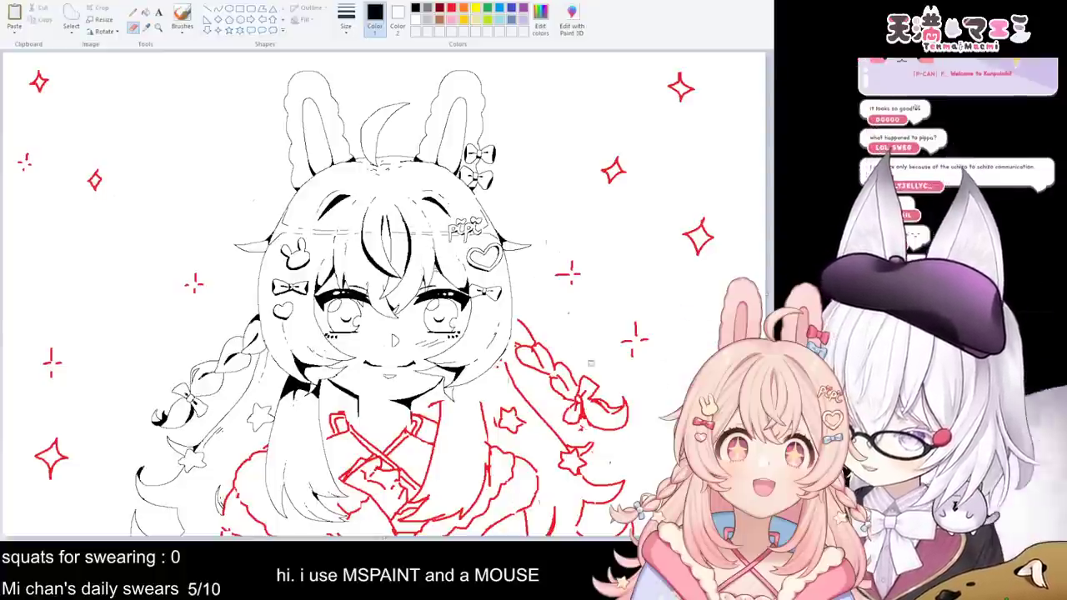
scroll(383, 294, up, 1)
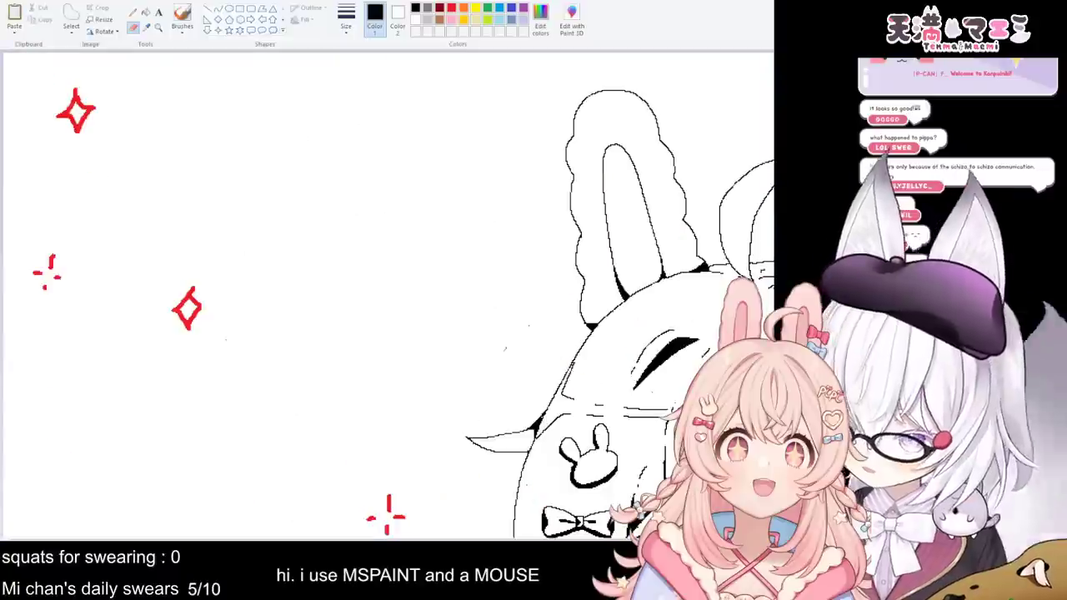
scroll(388, 296, right, 3)
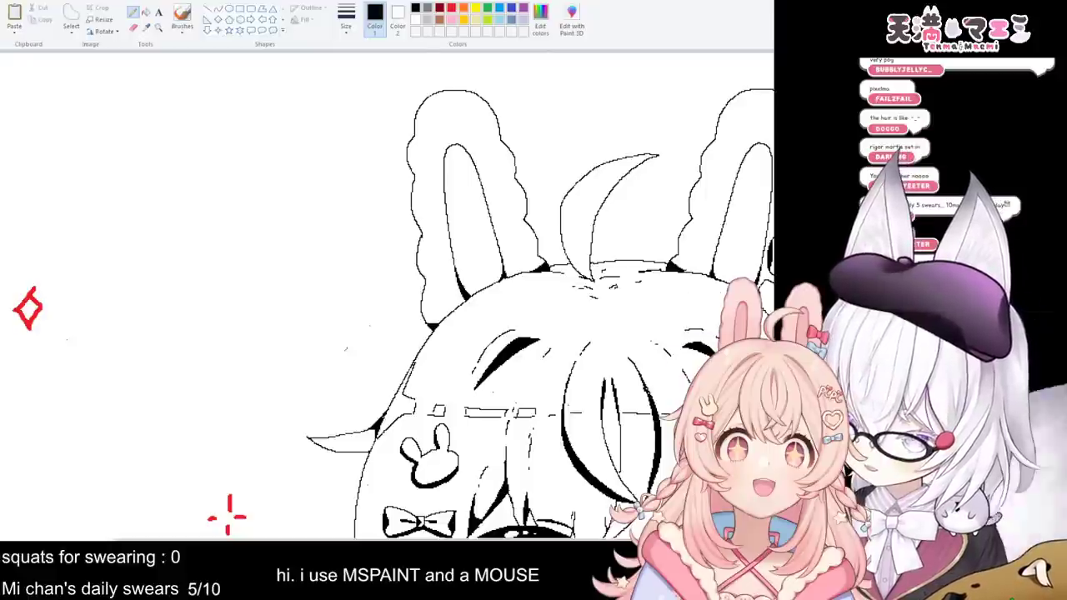
click(133, 27)
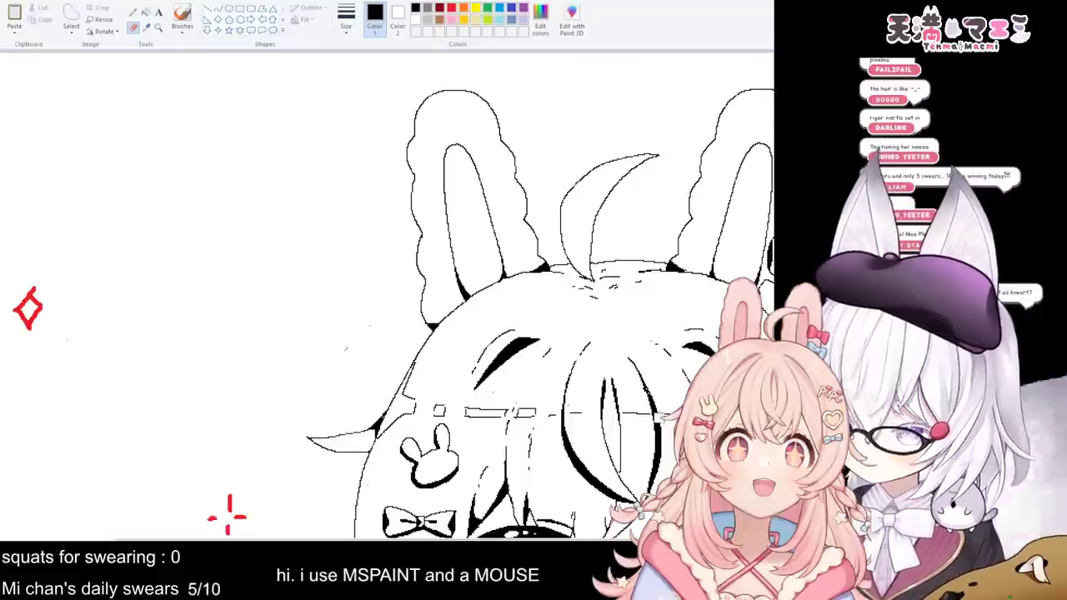
drag(580, 412, 572, 410)
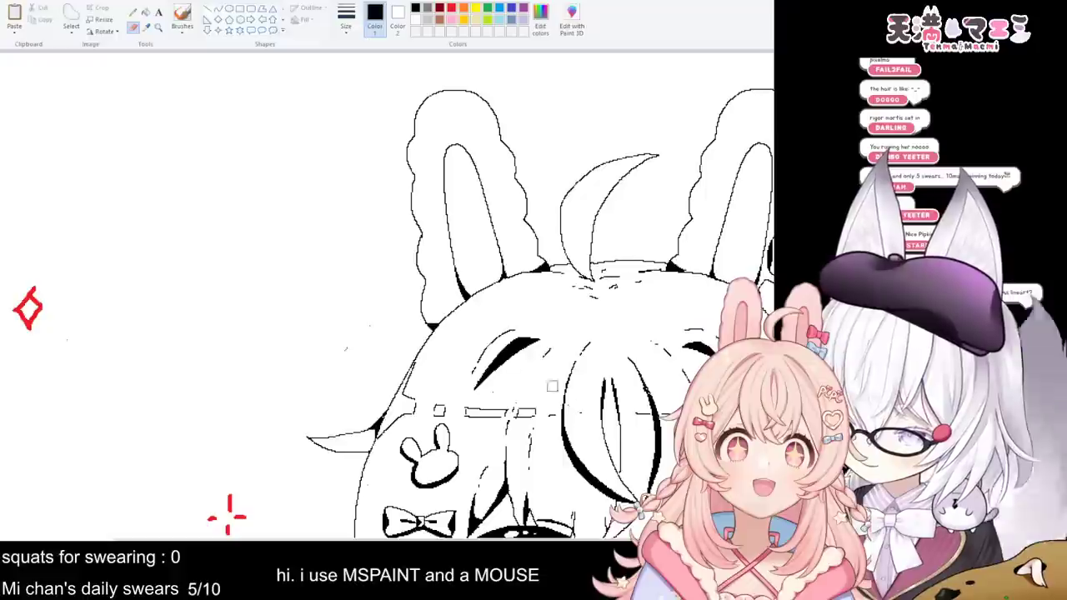
scroll(665, 362, down, 1)
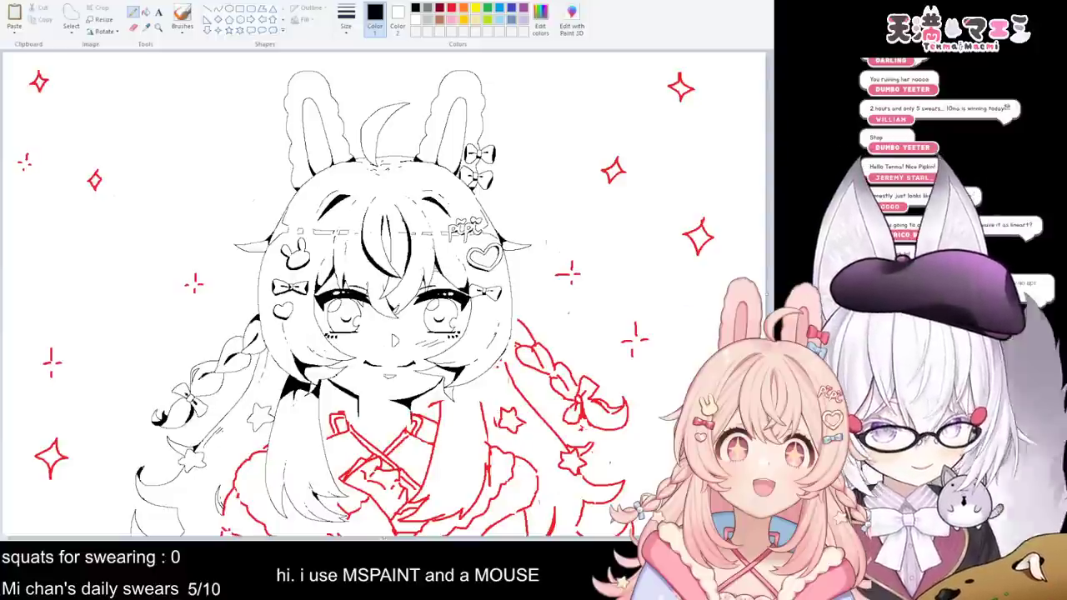
- Ink the collar beside the neck and the scalloped sleeve trim under the inked long side hair in black
scroll(384, 293, up, 1)
scroll(384, 293, down, 2)
drag(385, 539, 560, 540)
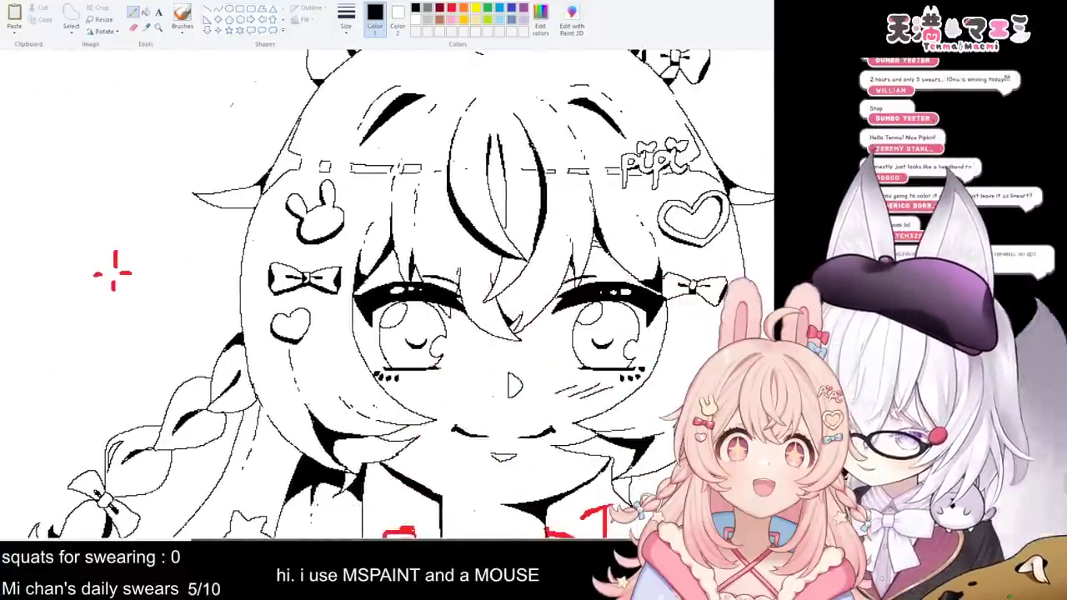
scroll(387, 296, left, 4)
scroll(387, 295, left, 4)
scroll(387, 295, down, 5)
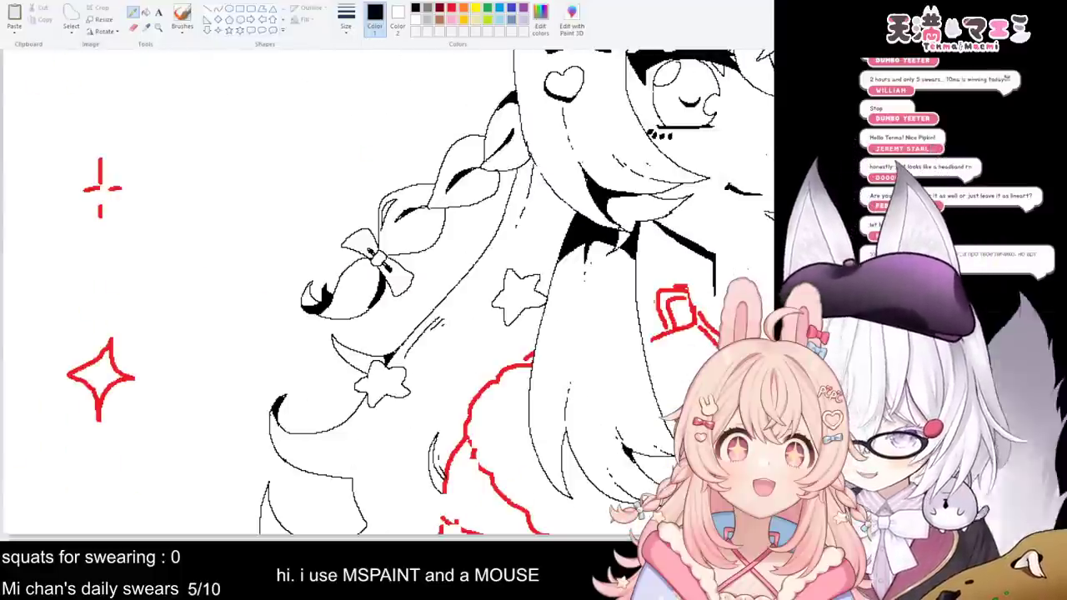
scroll(718, 287, down, 3)
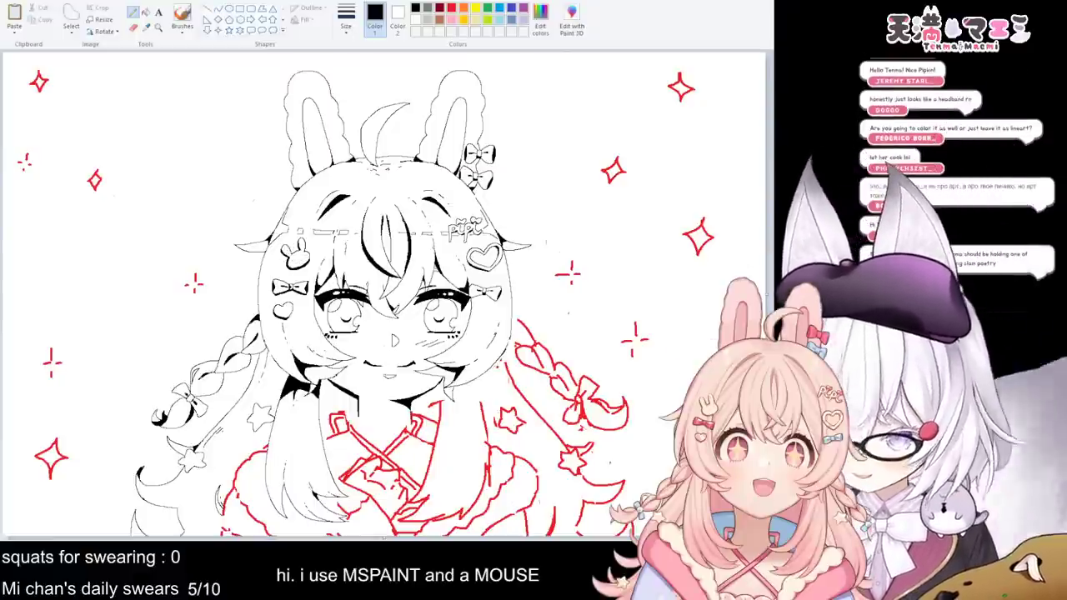
scroll(395, 340, up, 1)
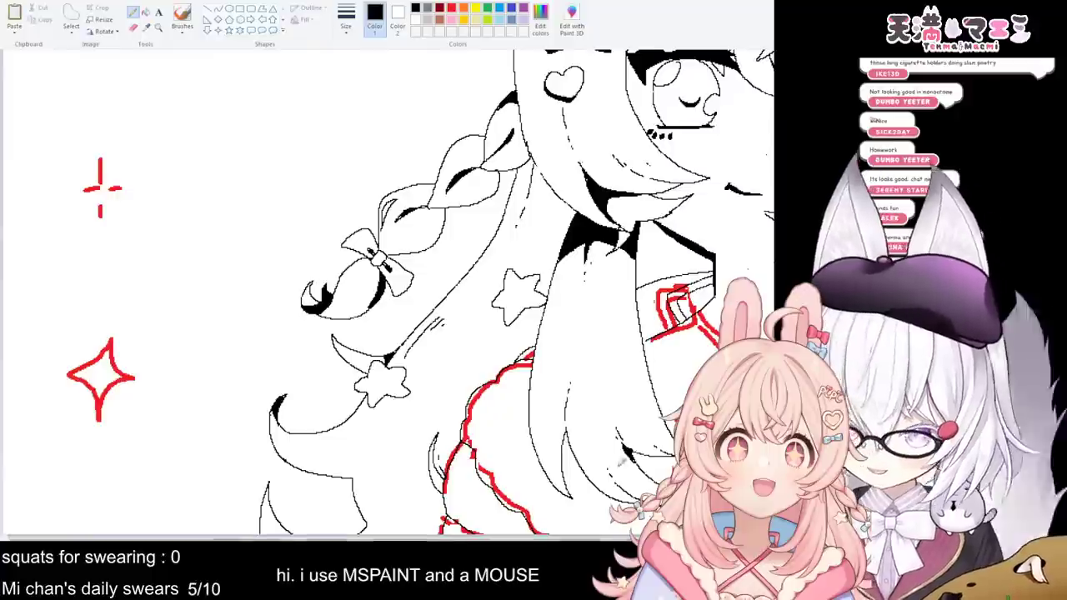
- Ink the outline and inner creases of the raised hand in front of the chest over the red sketch
drag(469, 538, 602, 538)
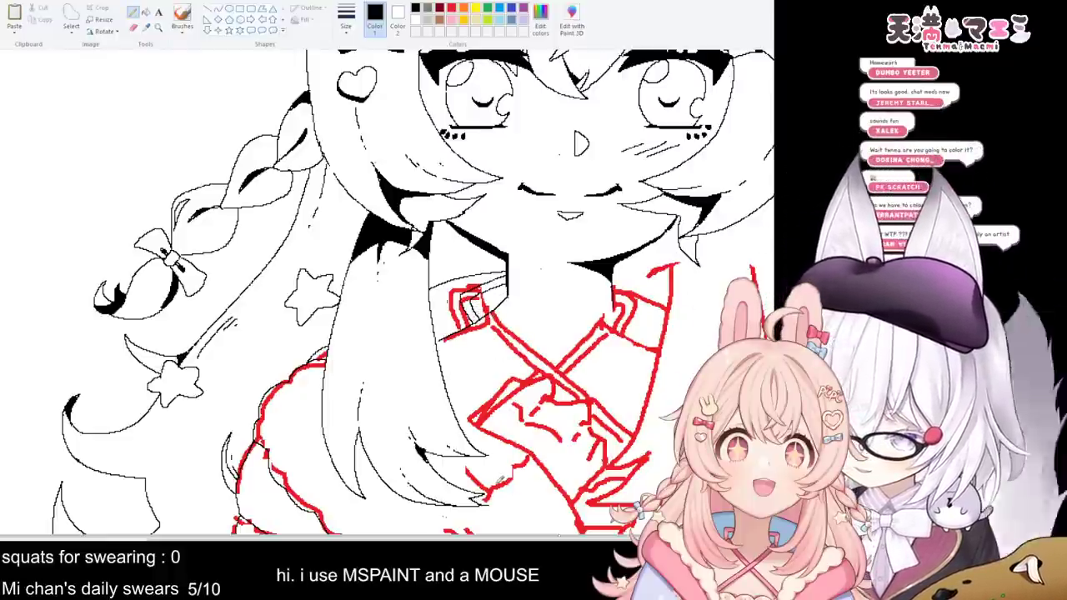
mouse_move(479, 423)
mouse_down()
mouse_move(504, 381)
mouse_move(522, 385)
mouse_up()
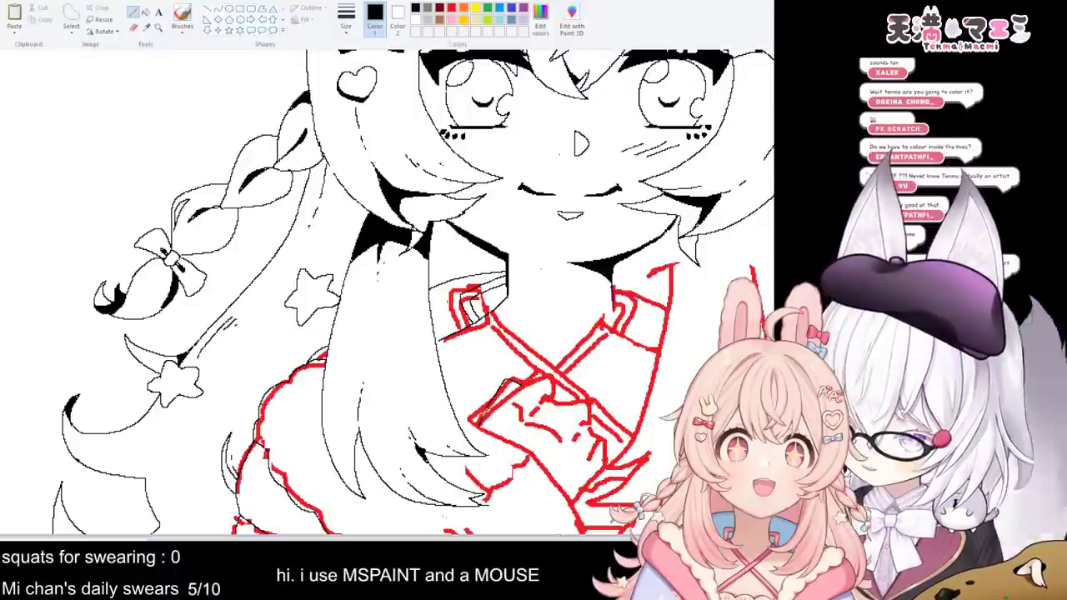
mouse_move(541, 378)
mouse_down()
mouse_move(553, 399)
mouse_move(590, 402)
mouse_up()
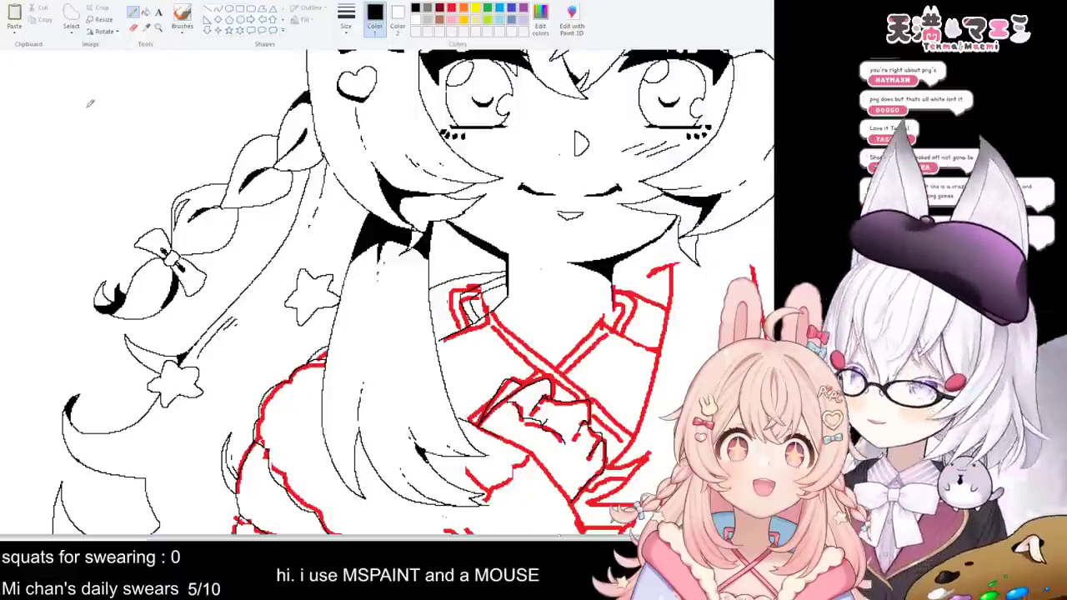
mouse_move(83, 83)
mouse_down()
mouse_move(96, 159)
mouse_move(185, 152)
mouse_up()
drag(200, 70, 88, 84)
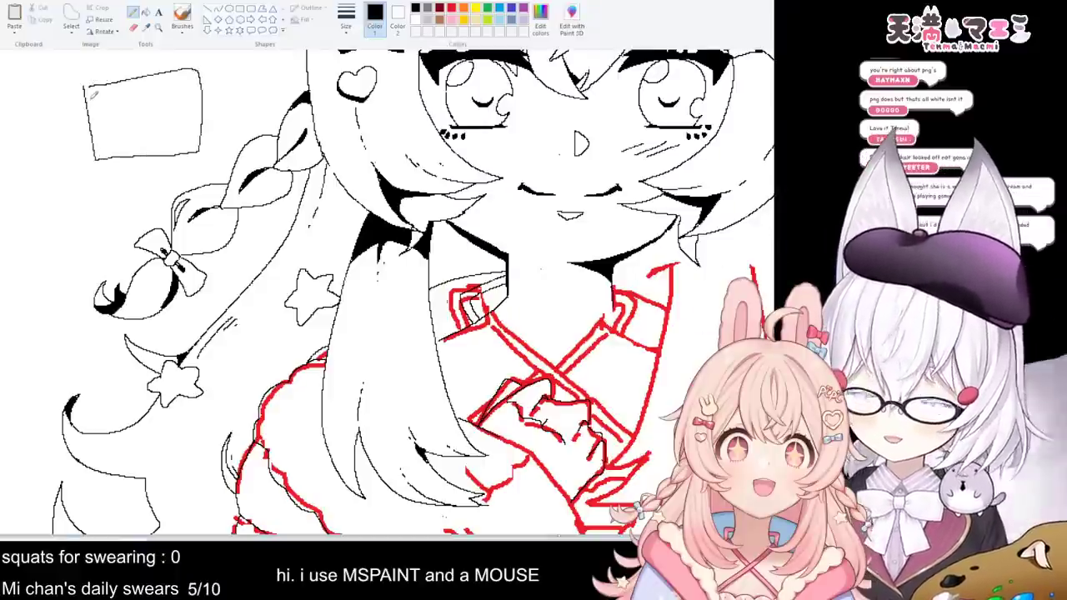
mouse_move(122, 110)
mouse_down()
mouse_move(143, 86)
mouse_move(154, 101)
mouse_move(154, 90)
mouse_move(164, 96)
mouse_move(165, 115)
mouse_move(121, 96)
mouse_move(103, 114)
mouse_move(131, 89)
mouse_move(126, 105)
mouse_move(154, 116)
mouse_up()
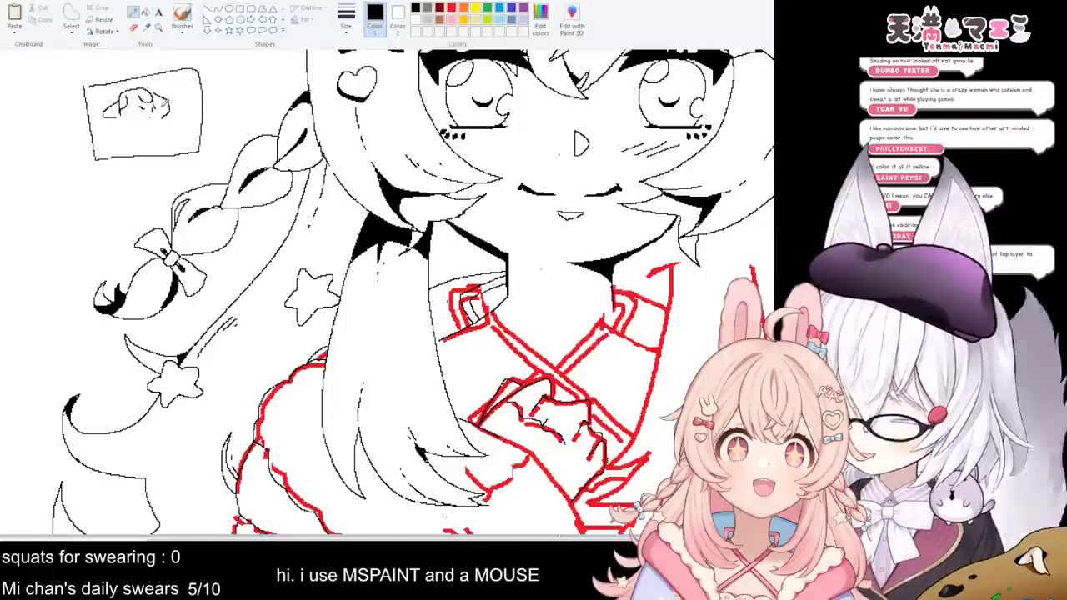
click(135, 27)
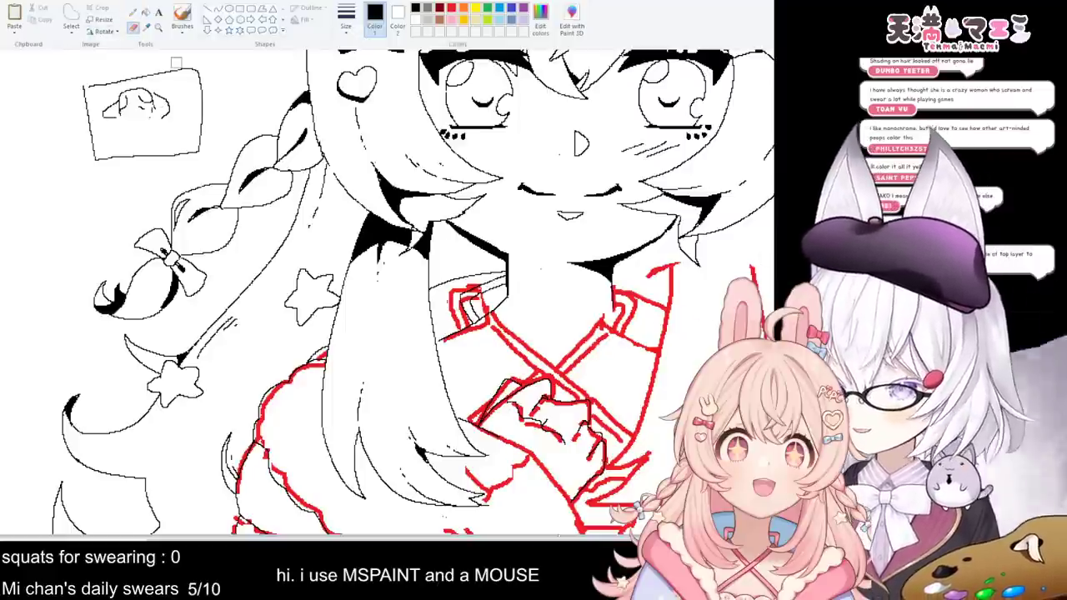
drag(127, 100, 103, 115)
key(ctrl+z)
- Ink the missing lines below the hair tips and erase only the red sketch around the inked collar, sleeve trim and hand
click(134, 12)
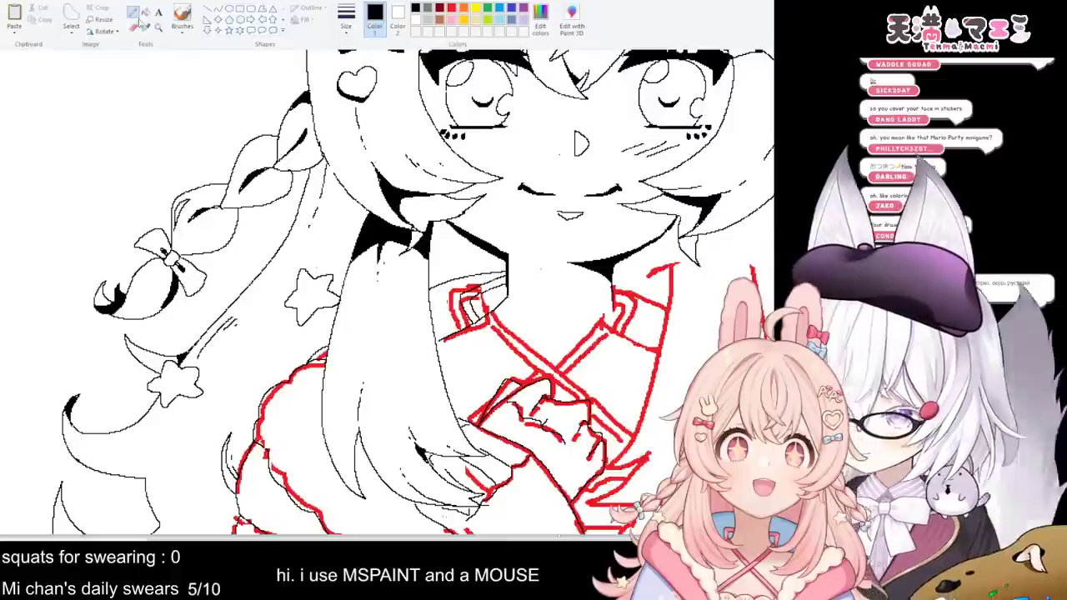
click(452, 8)
mouse_move(478, 289)
mouse_down()
mouse_move(483, 315)
mouse_move(433, 316)
mouse_up()
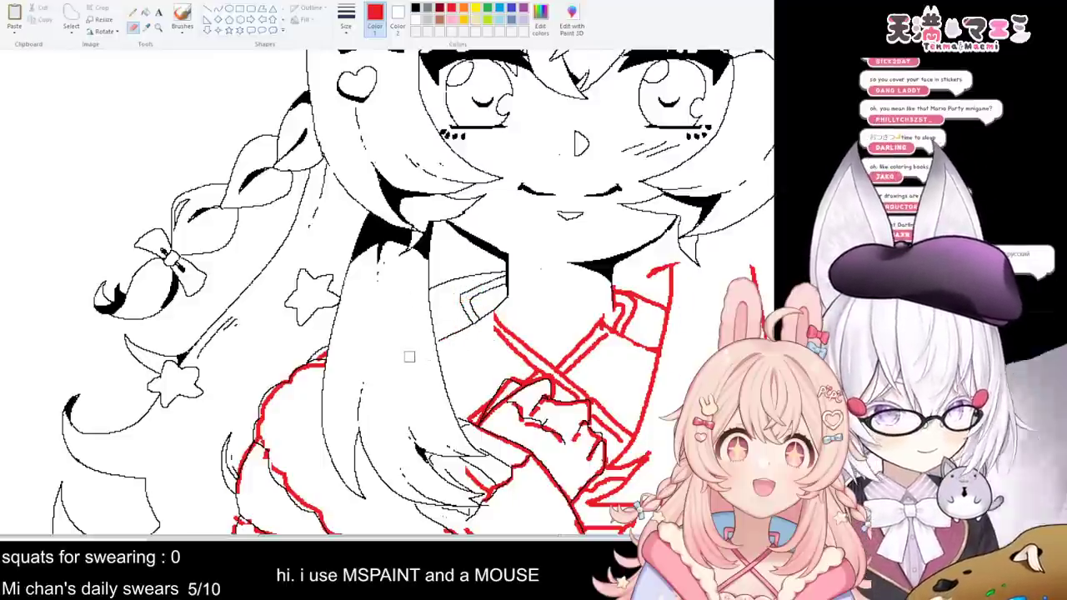
mouse_move(360, 368)
mouse_down()
mouse_move(294, 393)
mouse_move(147, 516)
mouse_move(189, 530)
mouse_move(214, 520)
mouse_move(248, 453)
mouse_move(254, 461)
mouse_move(287, 414)
mouse_move(264, 486)
mouse_move(274, 474)
mouse_move(294, 511)
mouse_up()
mouse_move(426, 515)
mouse_down()
mouse_move(465, 472)
mouse_move(448, 450)
mouse_move(519, 468)
mouse_move(515, 458)
mouse_move(531, 456)
mouse_move(479, 410)
mouse_move(515, 375)
mouse_move(565, 434)
mouse_move(539, 427)
mouse_move(526, 403)
mouse_move(592, 406)
mouse_move(569, 432)
mouse_move(595, 439)
mouse_move(590, 464)
mouse_move(582, 432)
mouse_move(597, 461)
mouse_move(581, 490)
mouse_up()
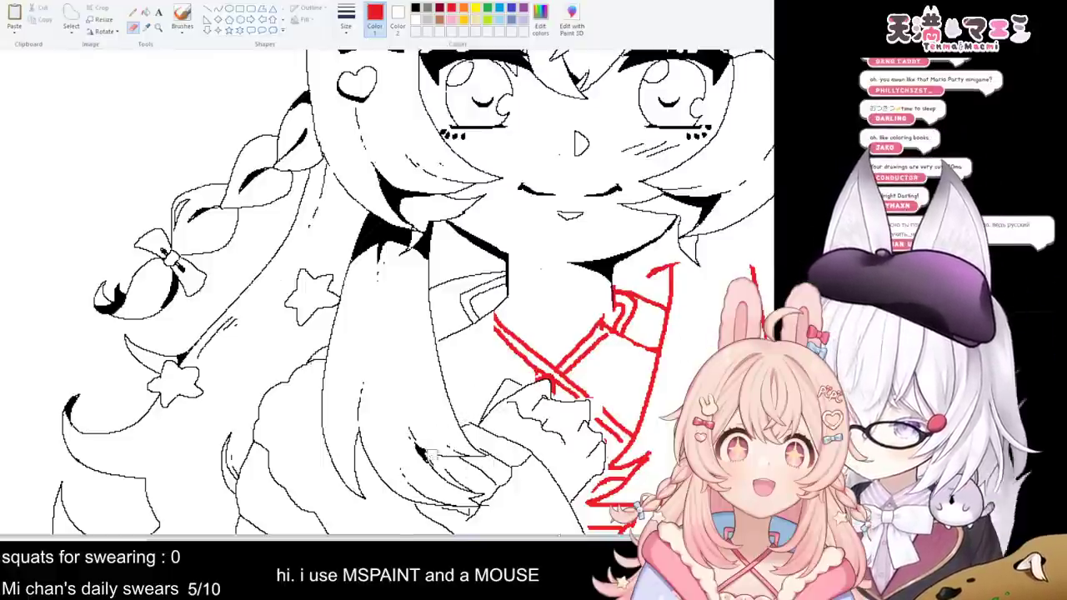
- Clean up and redraw the black lines where the long hair tips meet the hand and sleeve
click(135, 12)
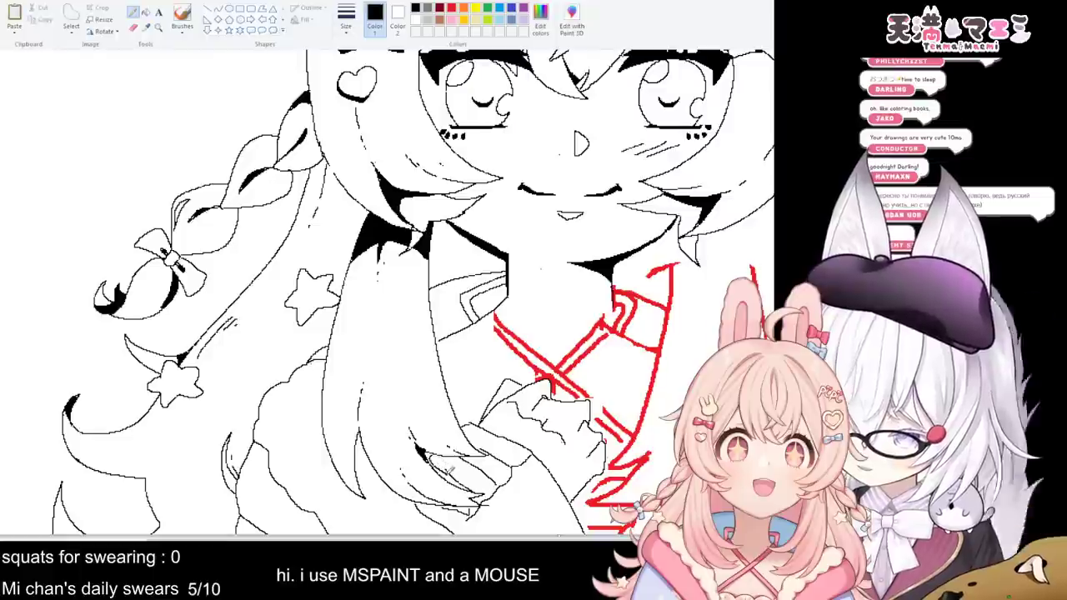
click(135, 26)
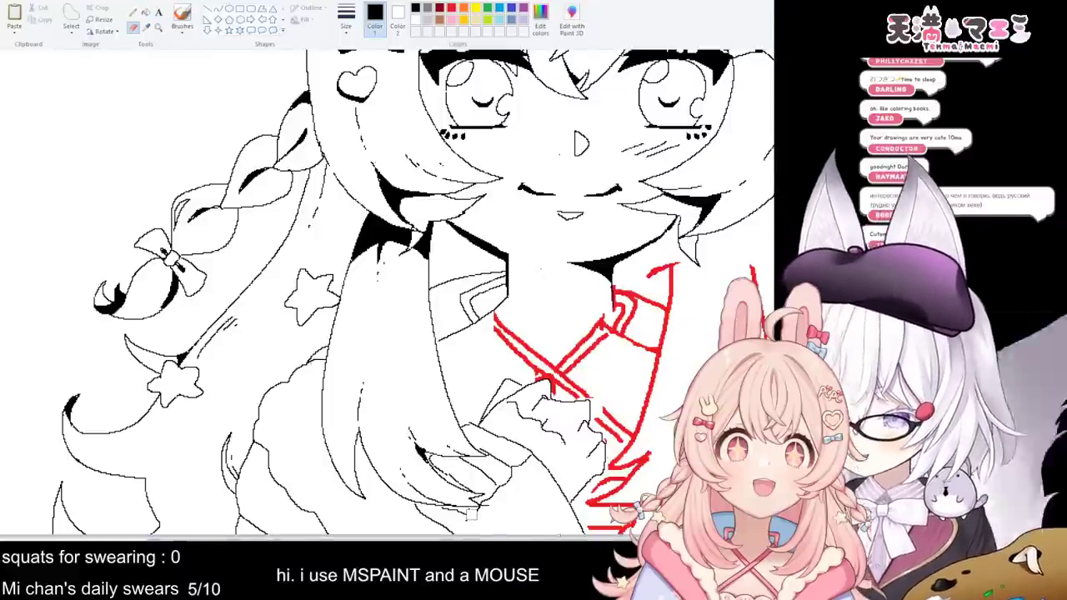
click(133, 10)
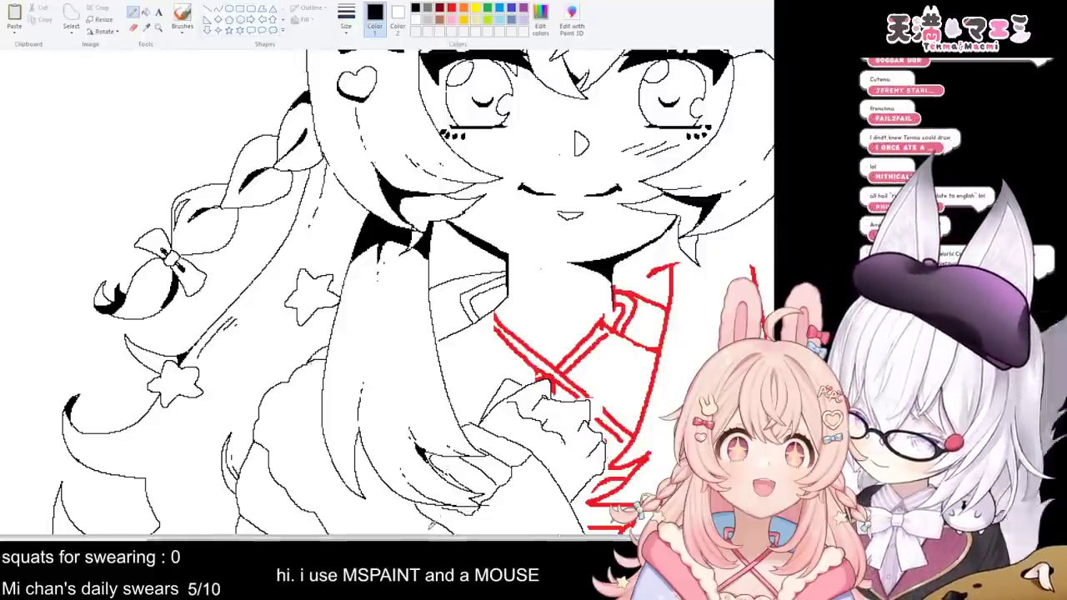
- Erase the outer edge of the hand in front of the chest and redraw it in black with a rounder contour
drag(465, 538, 529, 538)
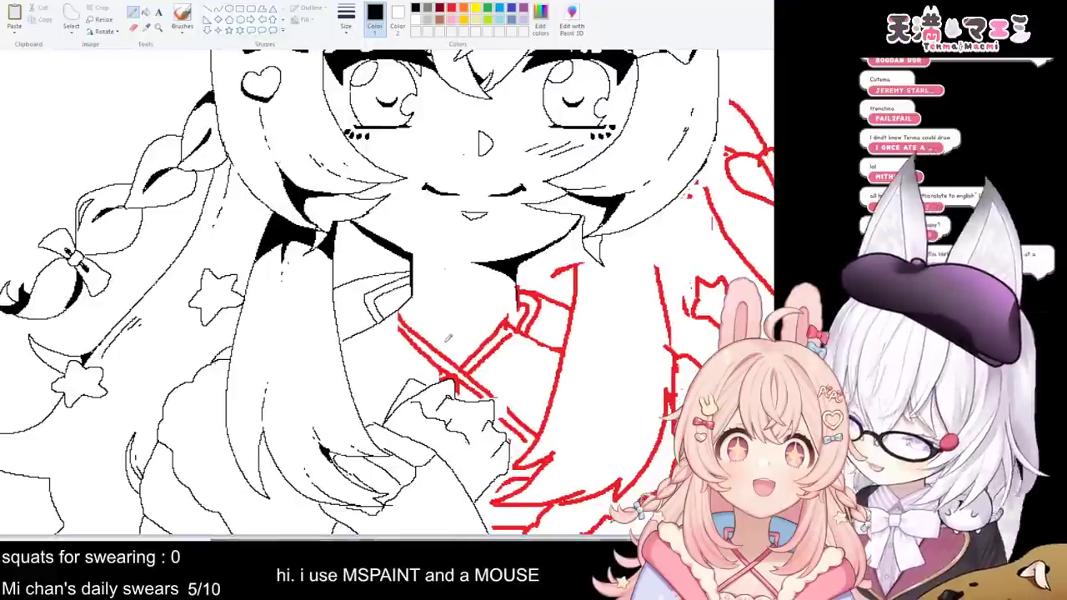
click(134, 27)
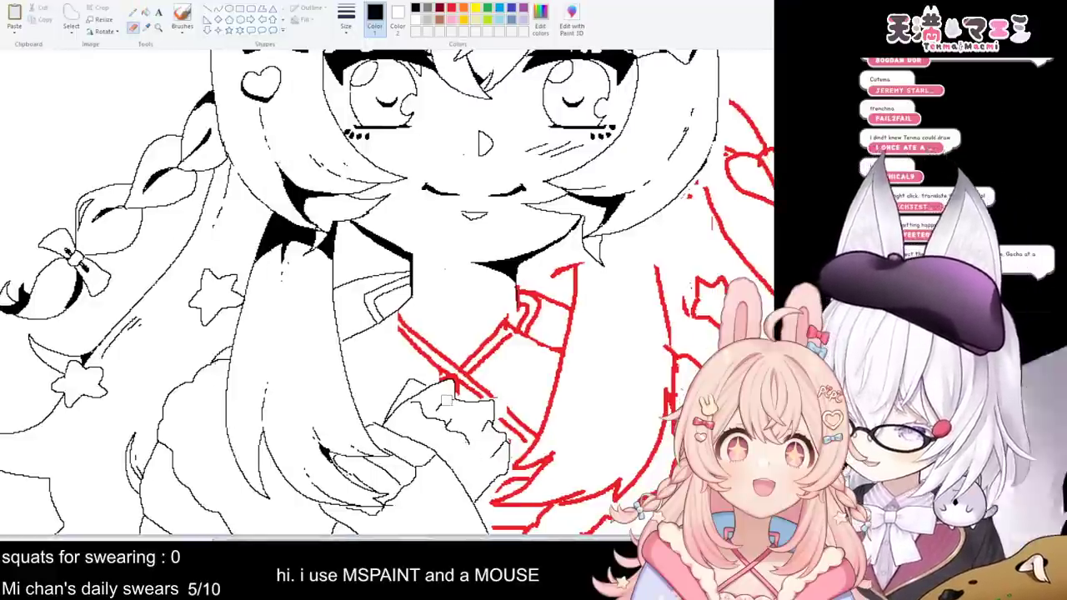
drag(491, 423, 503, 460)
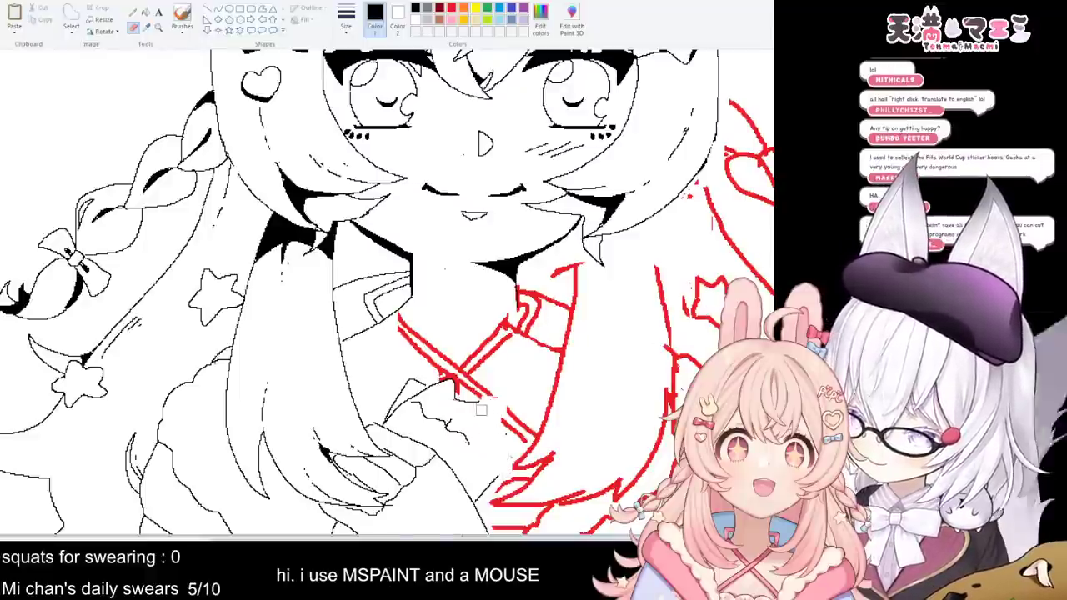
click(134, 13)
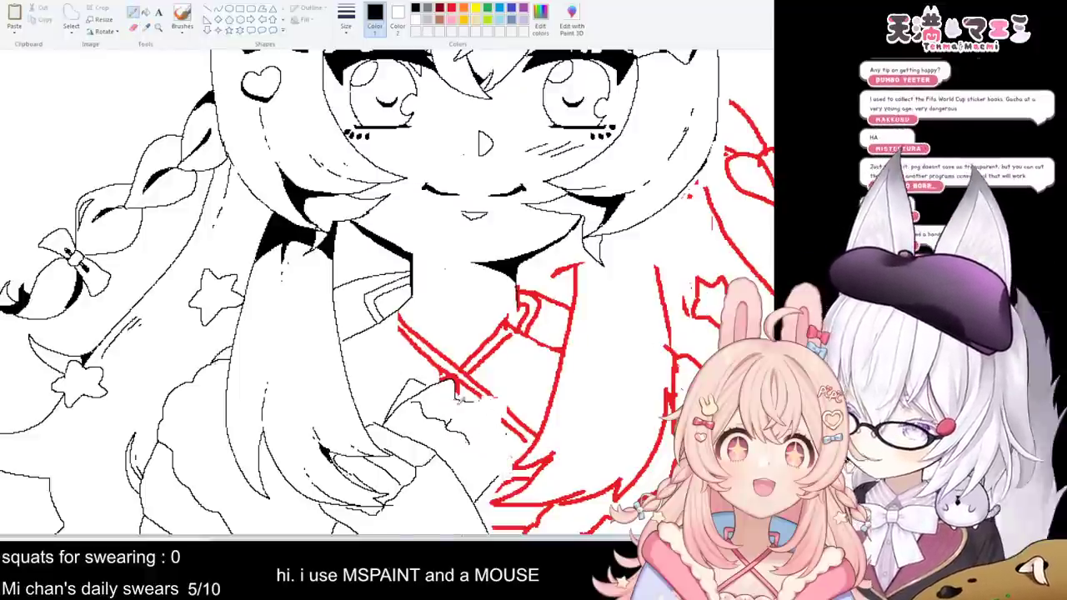
mouse_move(458, 394)
mouse_down()
mouse_move(448, 399)
mouse_move(480, 411)
mouse_move(500, 443)
mouse_move(484, 480)
mouse_up()
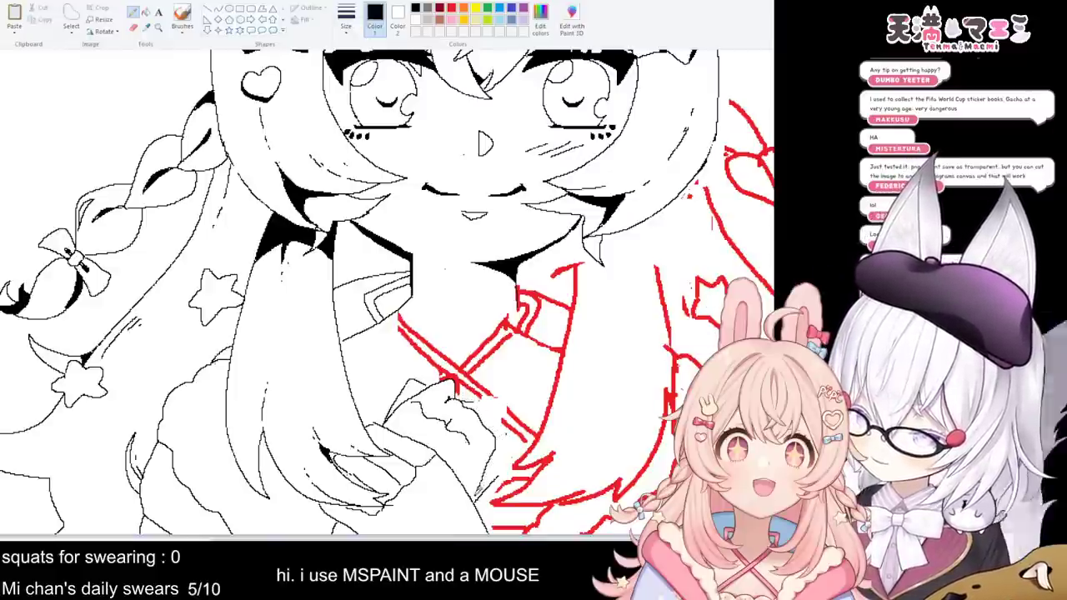
- Tidy the line at the hand's lower edge and add detail lines across the hand in black
click(134, 28)
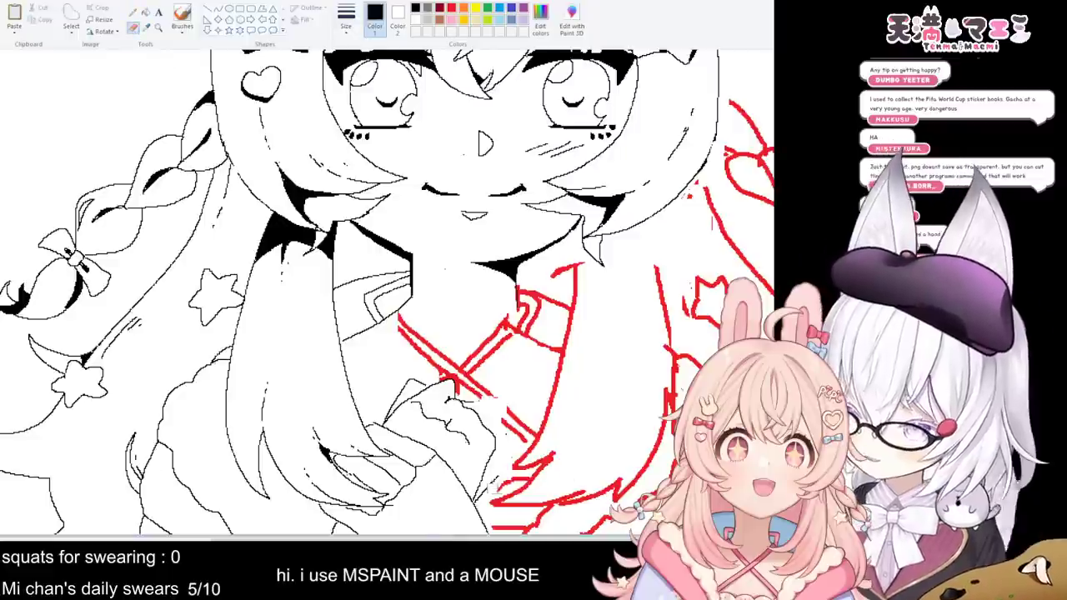
click(133, 13)
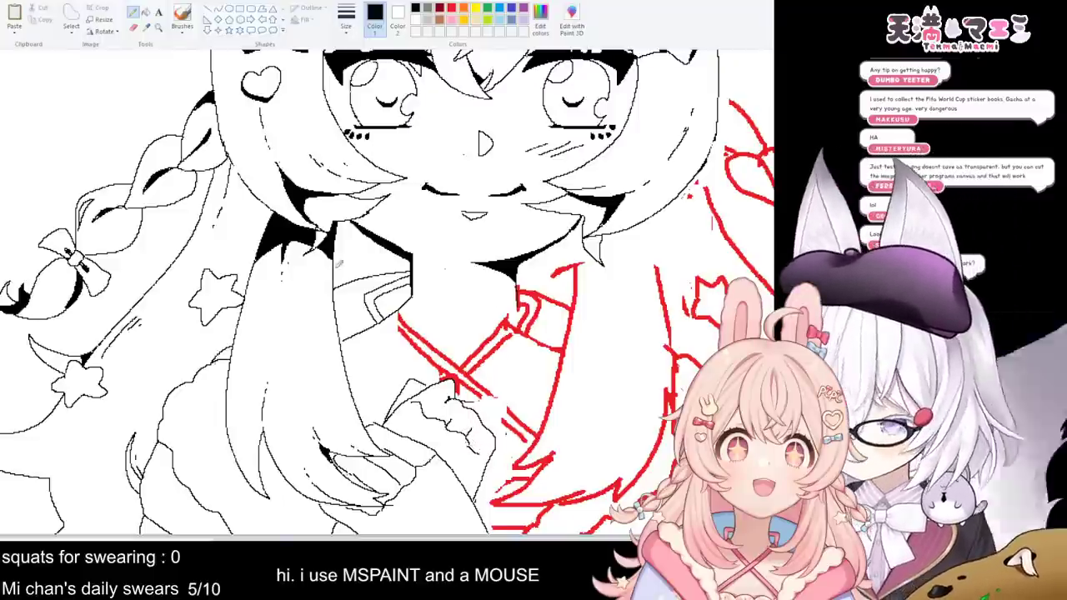
click(134, 27)
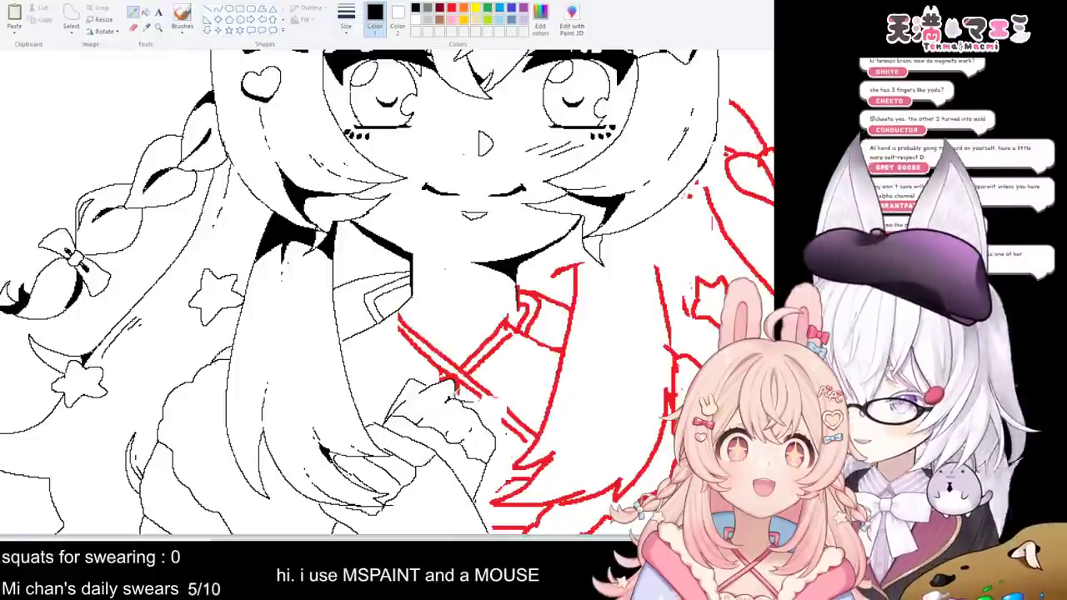
drag(392, 538, 399, 538)
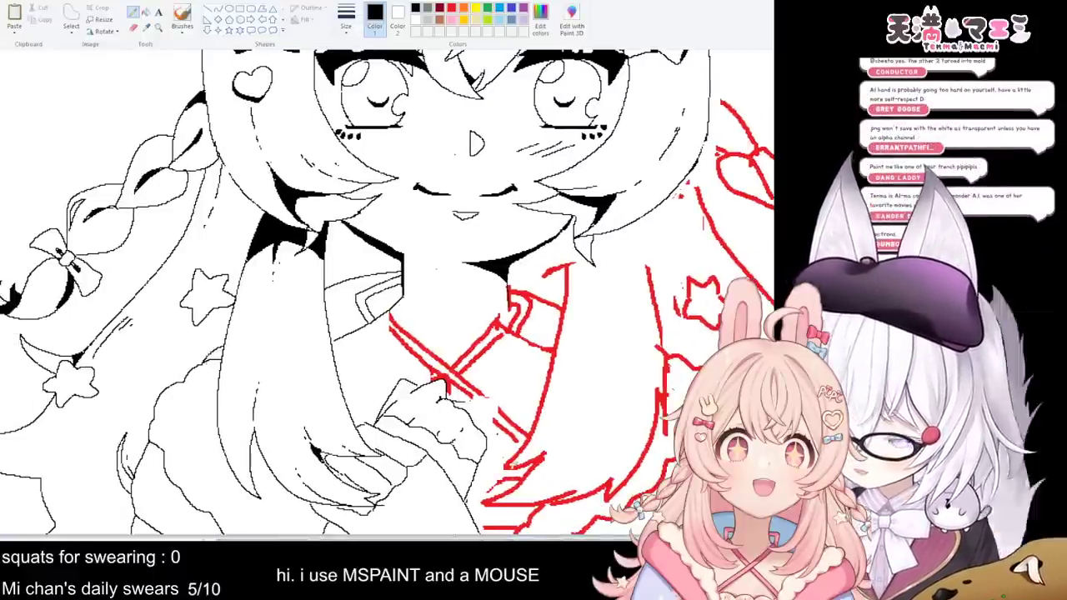
mouse_move(546, 538)
mouse_down()
mouse_move(396, 537)
mouse_move(468, 538)
mouse_up()
key(ctrl+Page_Down)
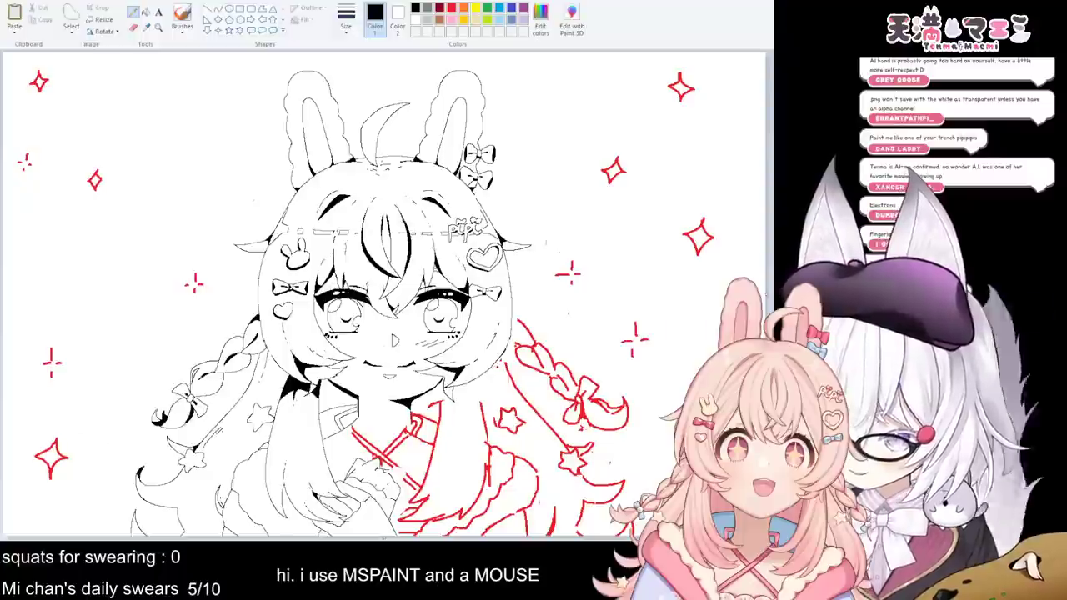
scroll(394, 340, up, 4)
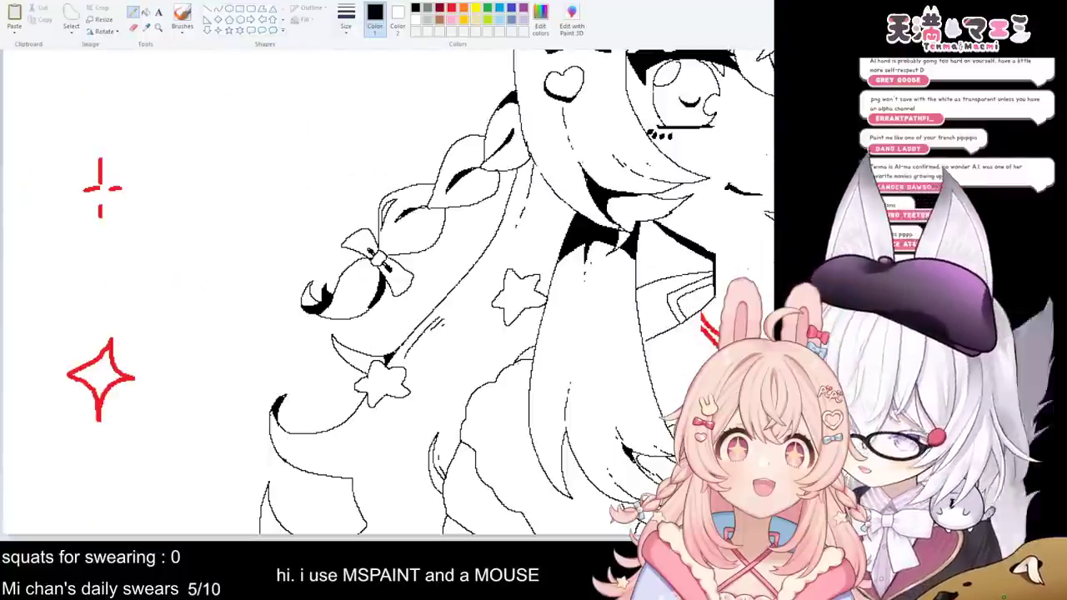
scroll(395, 340, down, 4)
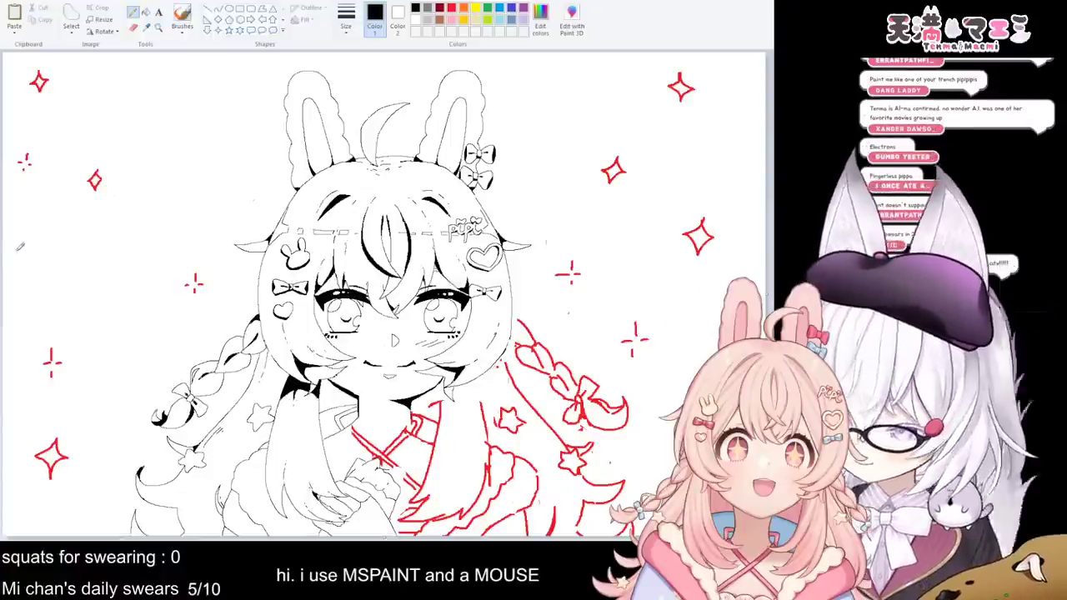
- Copy the inked braid, long hair, stars, collar and sleeve on the drawing's left half using a free-form selection
click(71, 17)
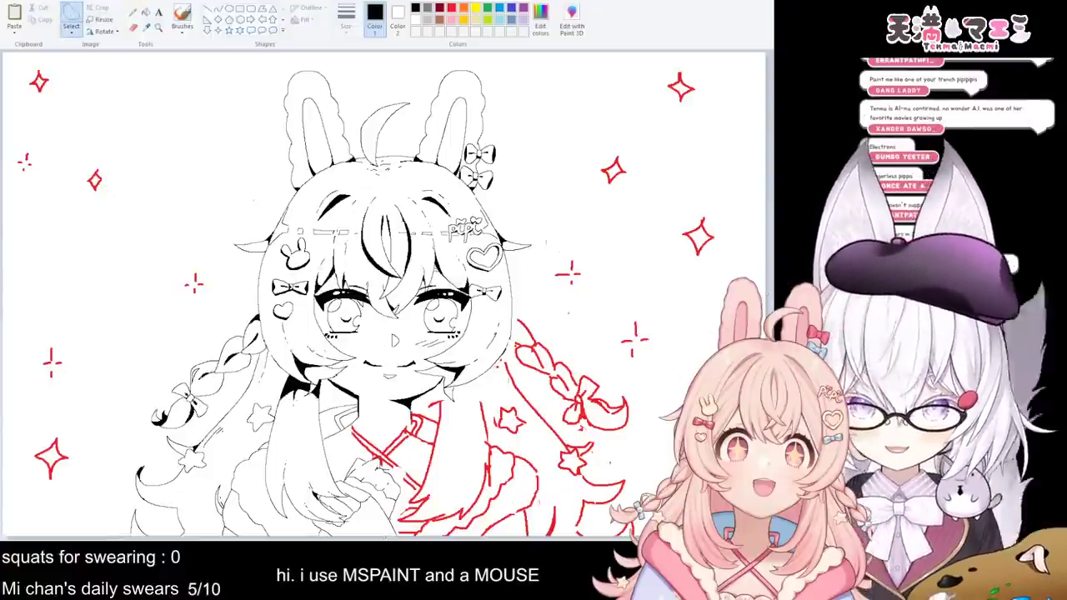
scroll(463, 381, up, 1)
scroll(463, 381, down, 4)
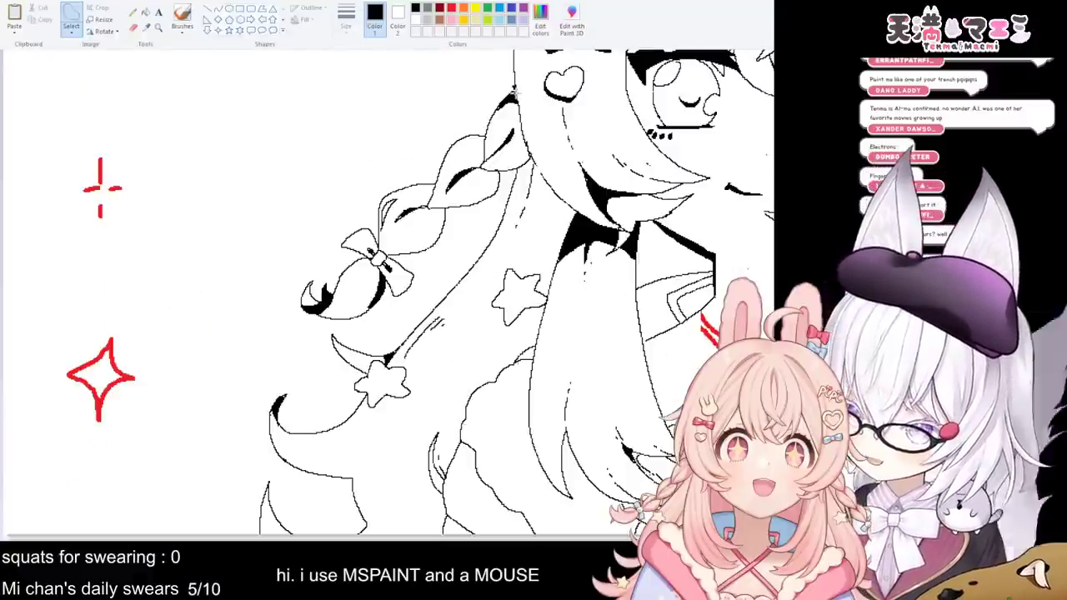
drag(522, 139, 544, 189)
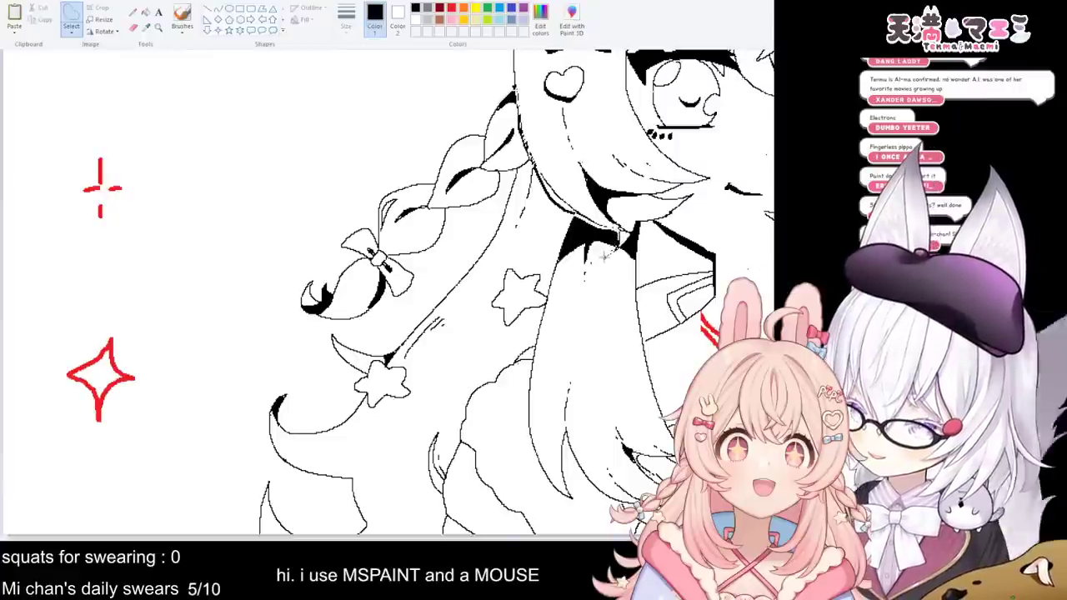
mouse_move(641, 227)
mouse_down()
mouse_move(707, 266)
mouse_move(716, 308)
mouse_up()
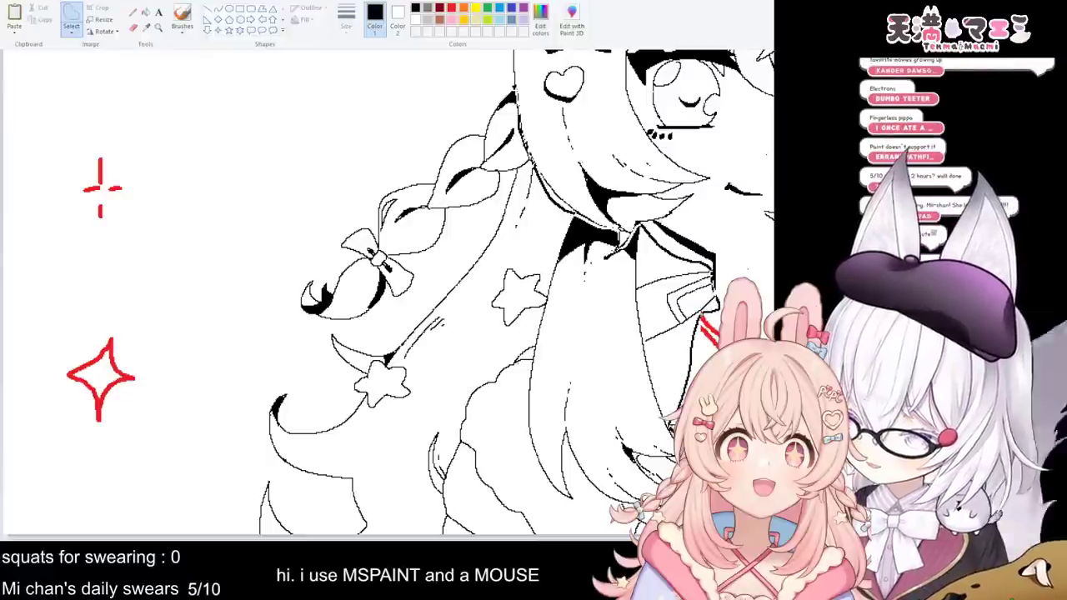
mouse_move(672, 458)
mouse_down()
mouse_move(637, 460)
mouse_move(663, 481)
mouse_up()
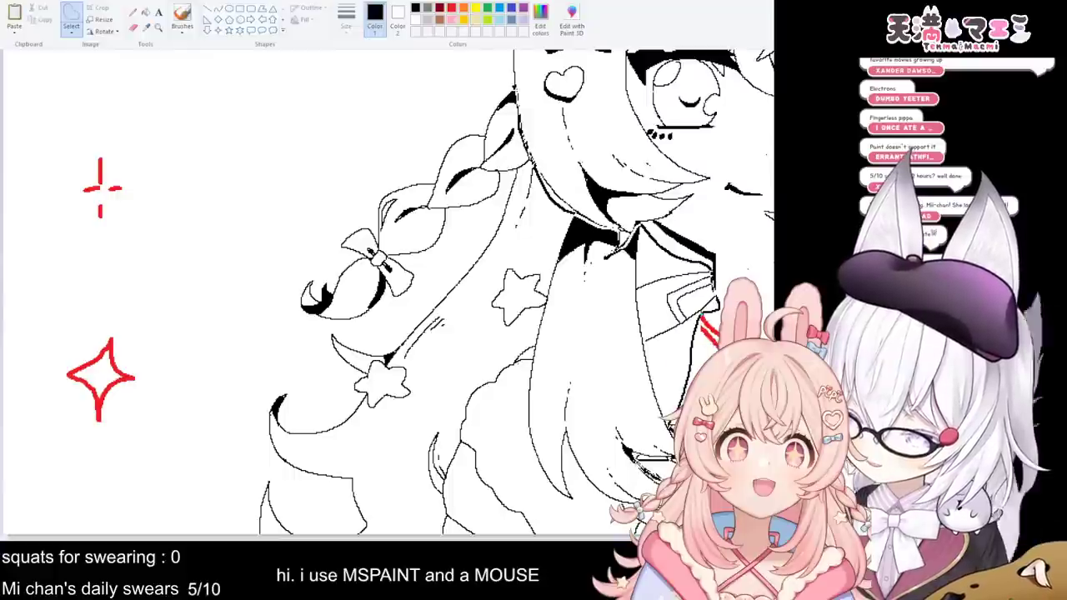
mouse_move(587, 507)
mouse_down()
mouse_move(533, 535)
mouse_move(290, 534)
mouse_move(204, 508)
mouse_up()
mouse_move(200, 471)
mouse_down()
mouse_move(302, 154)
mouse_move(331, 125)
mouse_move(415, 87)
mouse_move(508, 80)
mouse_up()
scroll(434, 398, down, 1)
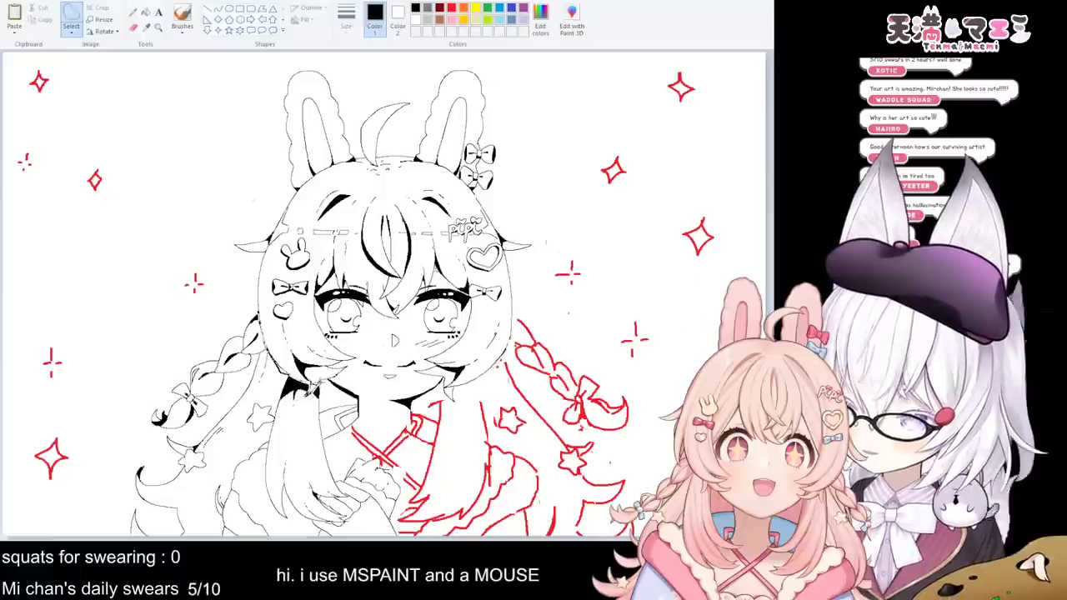
mouse_move(360, 412)
mouse_down()
mouse_move(332, 455)
mouse_move(345, 501)
mouse_move(320, 498)
mouse_move(340, 511)
mouse_move(280, 533)
mouse_up()
mouse_move(102, 536)
mouse_down()
mouse_move(104, 492)
mouse_move(235, 302)
mouse_move(241, 313)
mouse_up()
key(Delete)
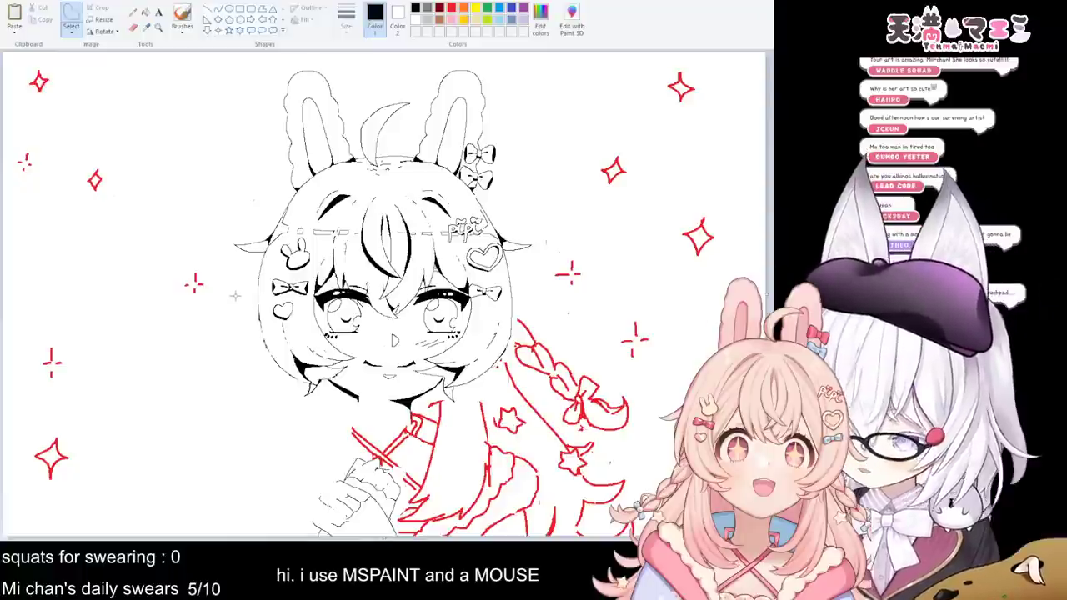
key(ctrl+z)
key(ctrl+v)
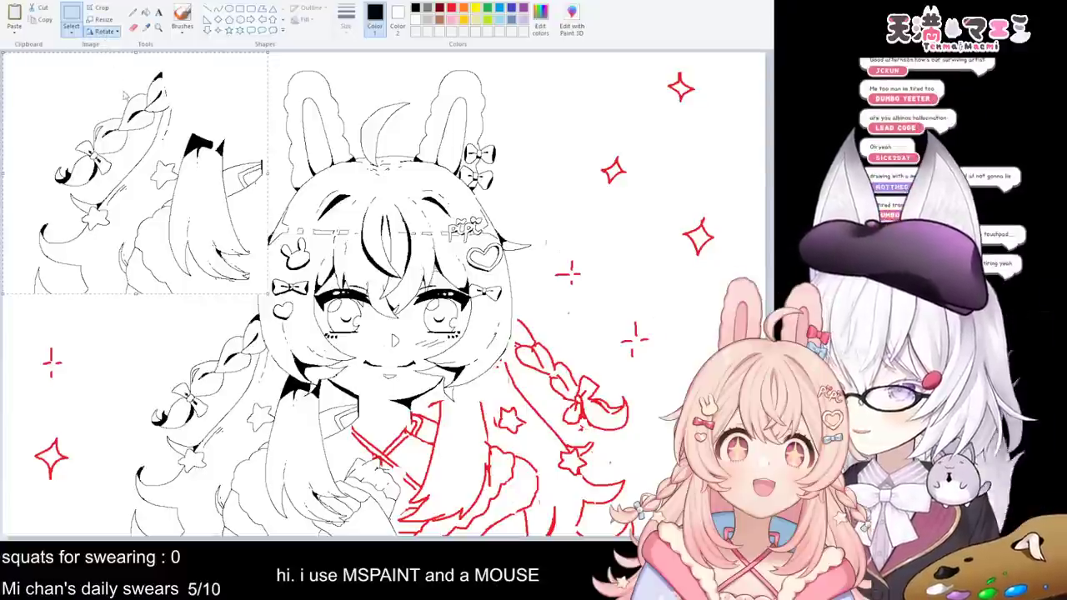
click(123, 90)
drag(188, 206, 167, 206)
key(ctrl+z)
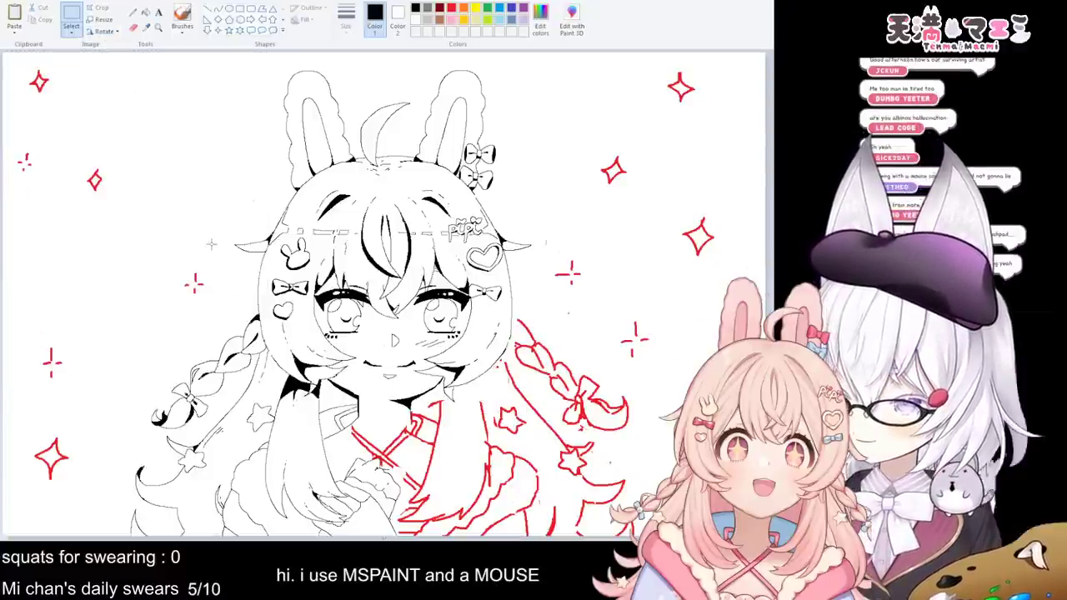
key(ctrl+v)
drag(215, 229, 205, 229)
key(ctrl+z)
key(ctrl+z)
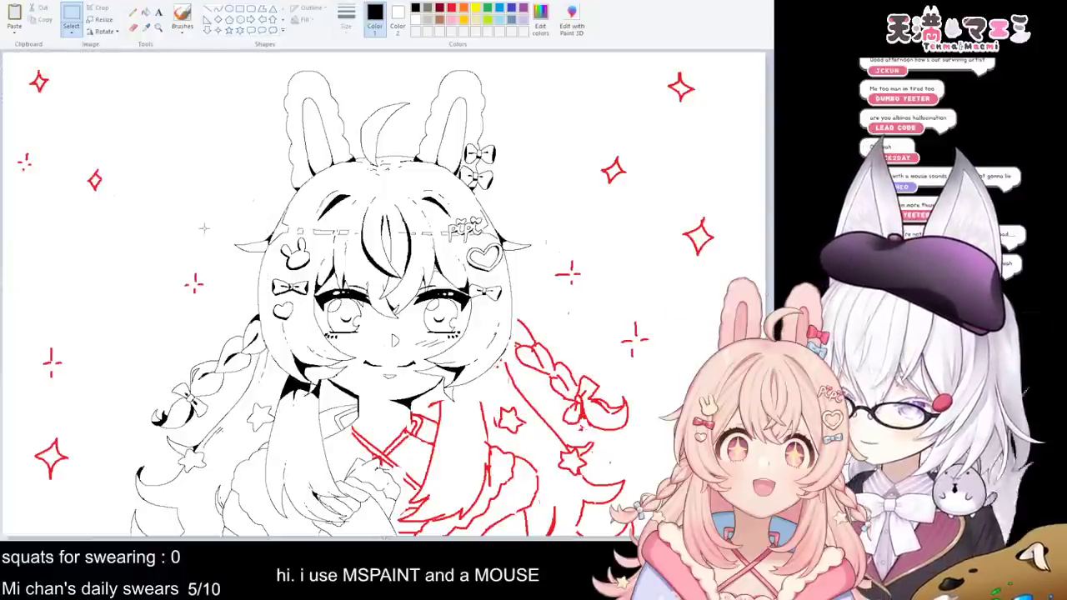
key(ctrl+v)
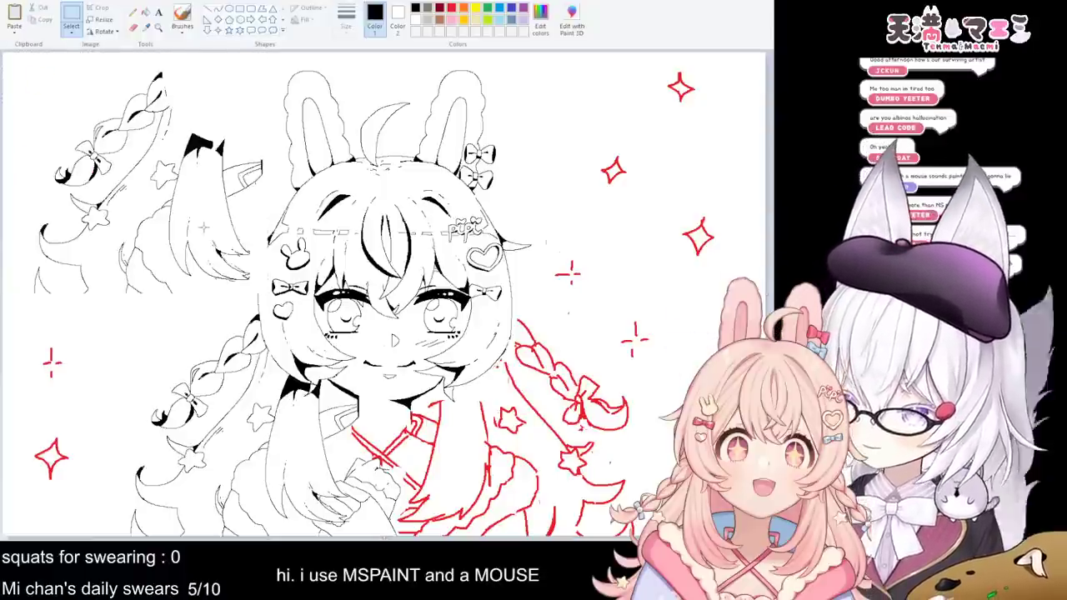
key(ctrl+z)
- Paste the copied hair and sleeve artwork, flipped horizontally, beside the red sketch on the character's other side
key(ctrl+v)
mouse_move(207, 227)
mouse_down()
mouse_move(165, 222)
mouse_move(190, 219)
mouse_move(176, 222)
mouse_up()
click(103, 31)
click(129, 94)
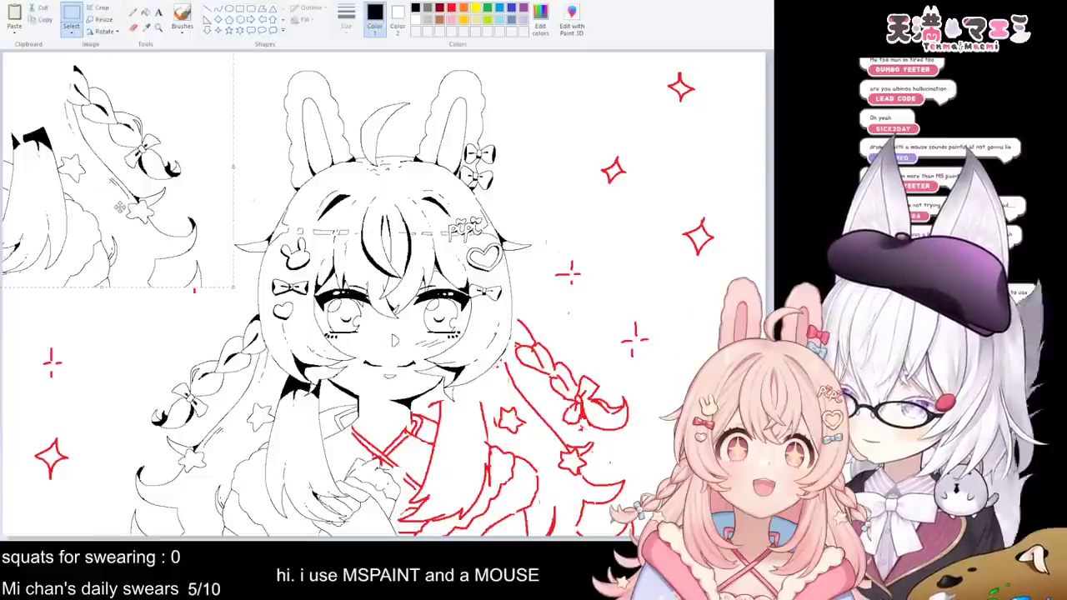
mouse_move(114, 213)
mouse_down()
mouse_move(449, 223)
mouse_move(672, 250)
mouse_move(689, 234)
mouse_move(651, 418)
mouse_move(670, 460)
mouse_up()
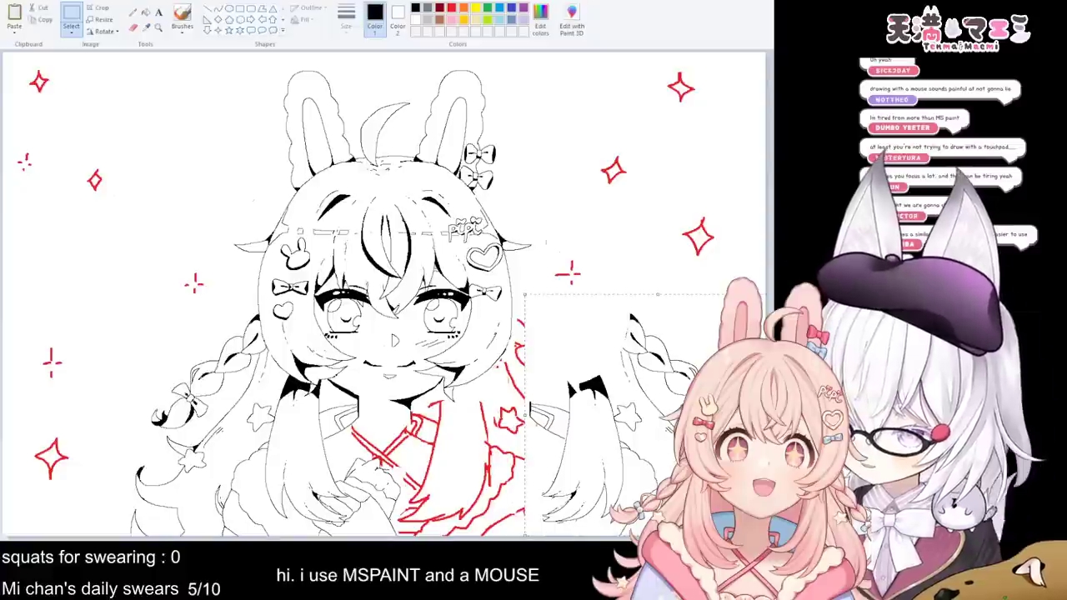
- Select the mirrored artwork with a transparent free-form outline and fit it against the head over the red braid and hair sketch
click(72, 29)
click(84, 69)
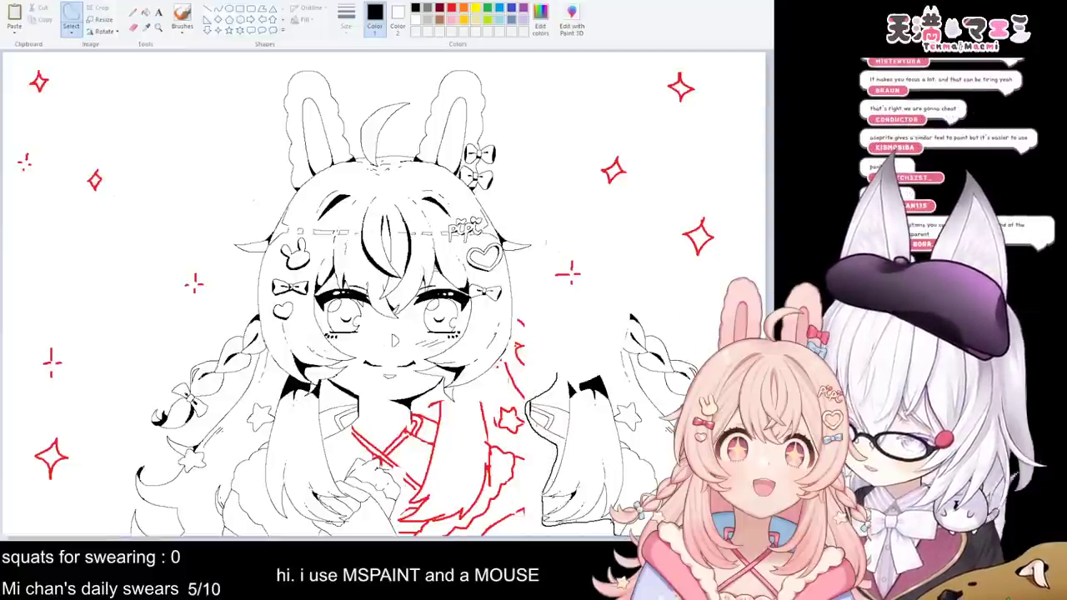
mouse_move(617, 342)
mouse_down()
mouse_move(598, 376)
mouse_move(557, 374)
mouse_up()
drag(680, 398, 574, 404)
drag(488, 388, 482, 391)
mouse_move(571, 410)
mouse_down()
mouse_move(583, 403)
mouse_move(572, 404)
mouse_up()
drag(491, 386, 494, 386)
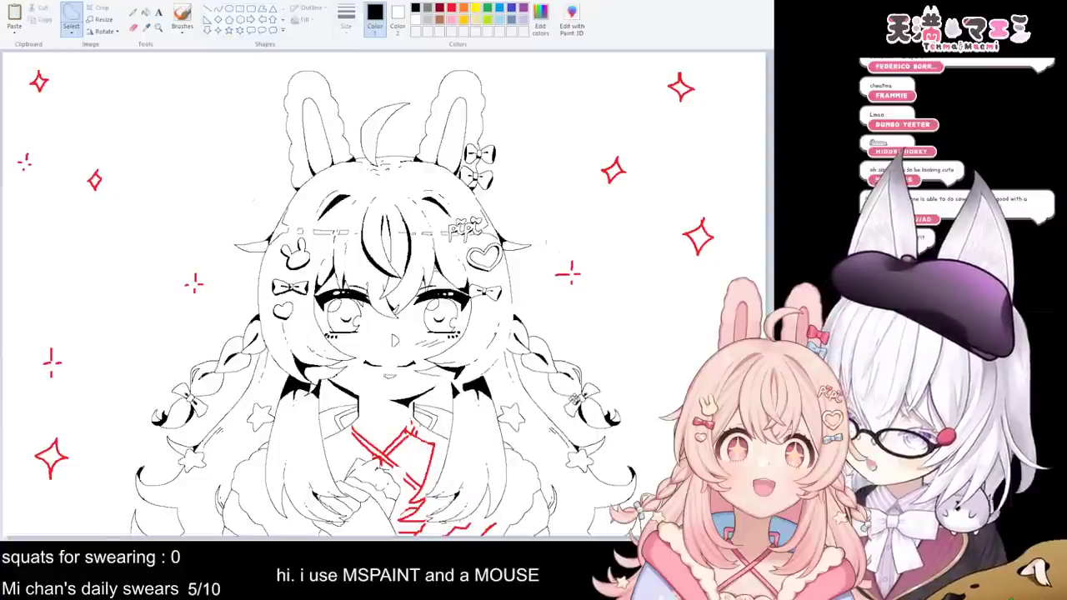
key(ctrl+z)
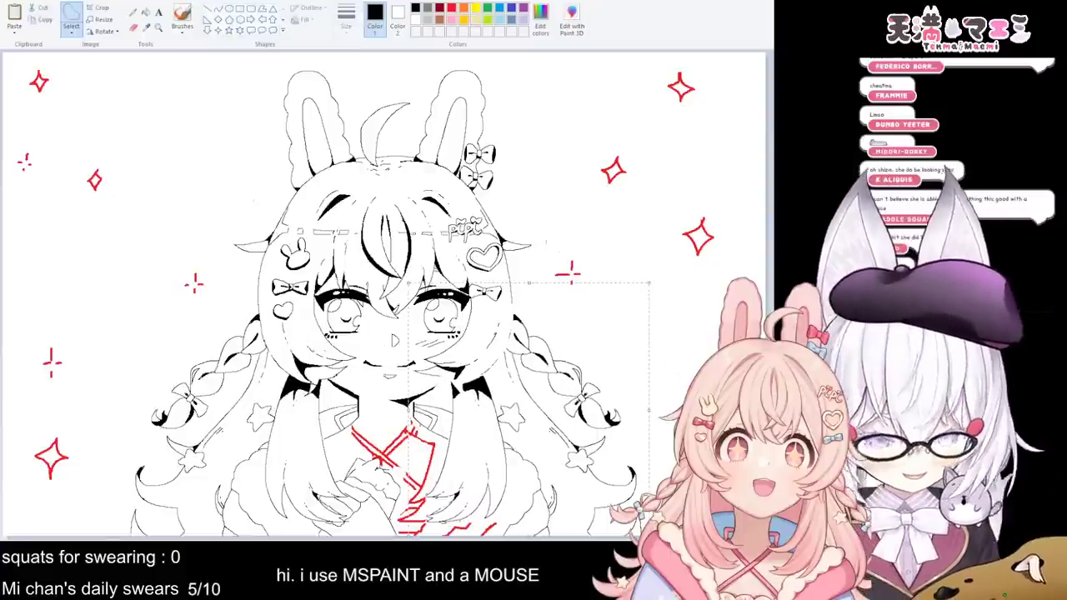
- Close the black line between the chin and the mirrored collar and fill the shadow on the neck in black
scroll(384, 293, up, 1)
scroll(383, 294, right, 4)
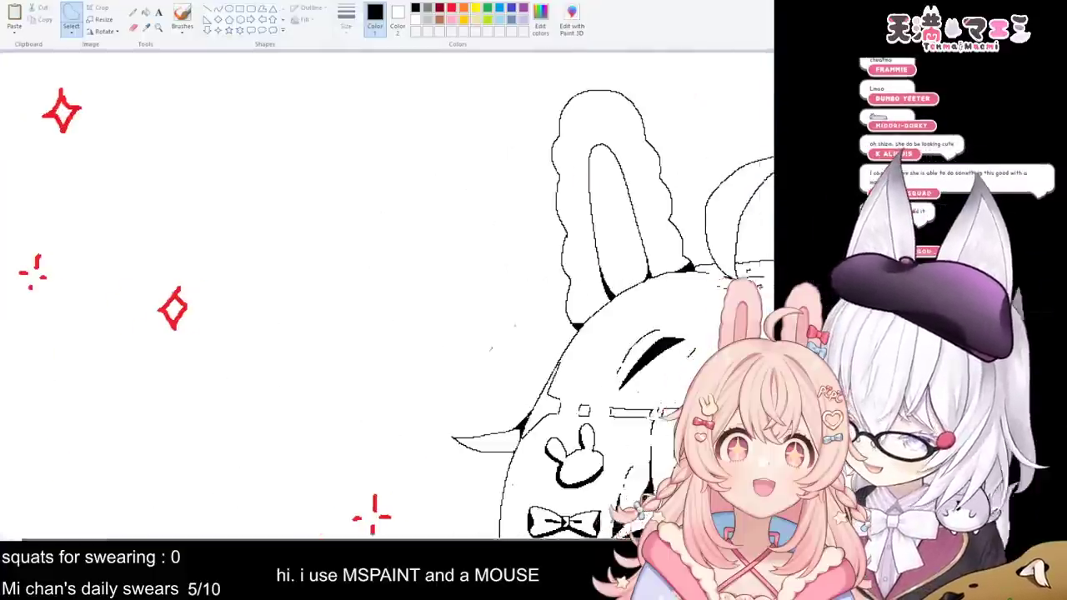
scroll(384, 294, down, 5)
scroll(387, 292, up, 3)
scroll(387, 292, down, 3)
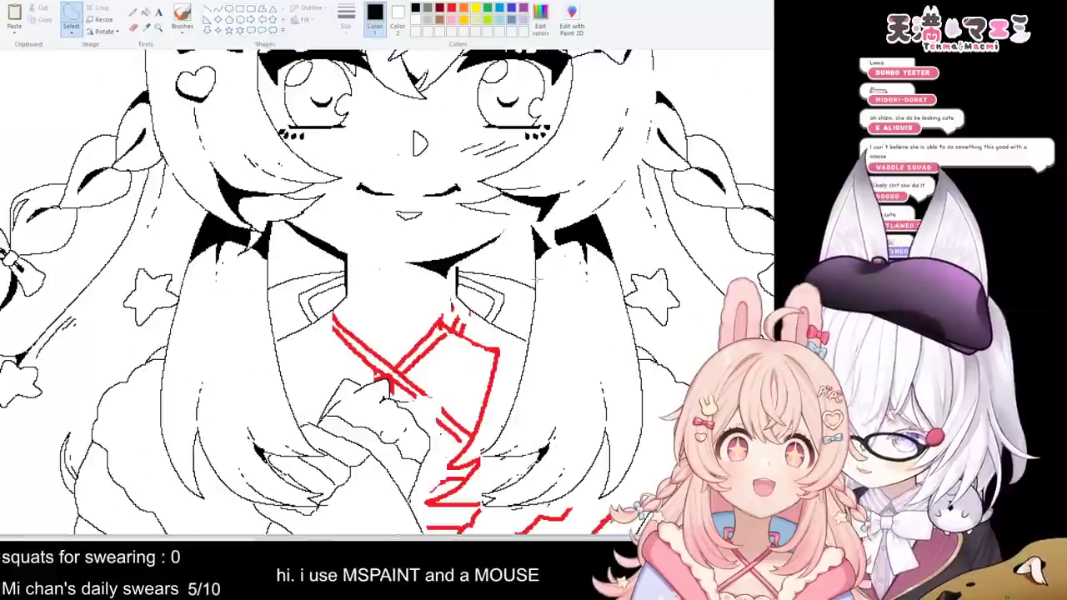
click(134, 14)
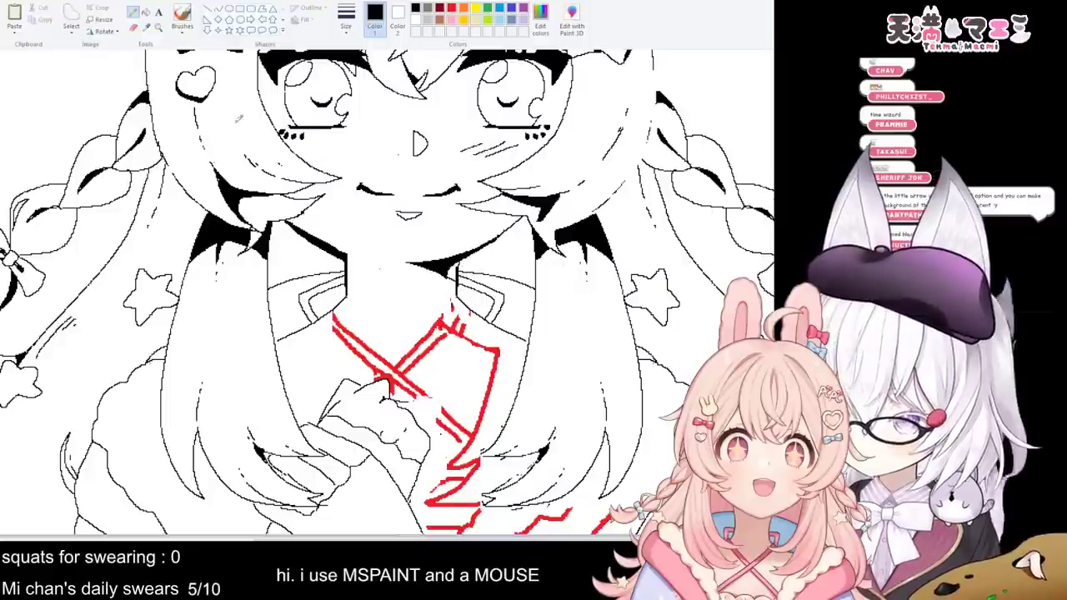
click(145, 10)
click(132, 10)
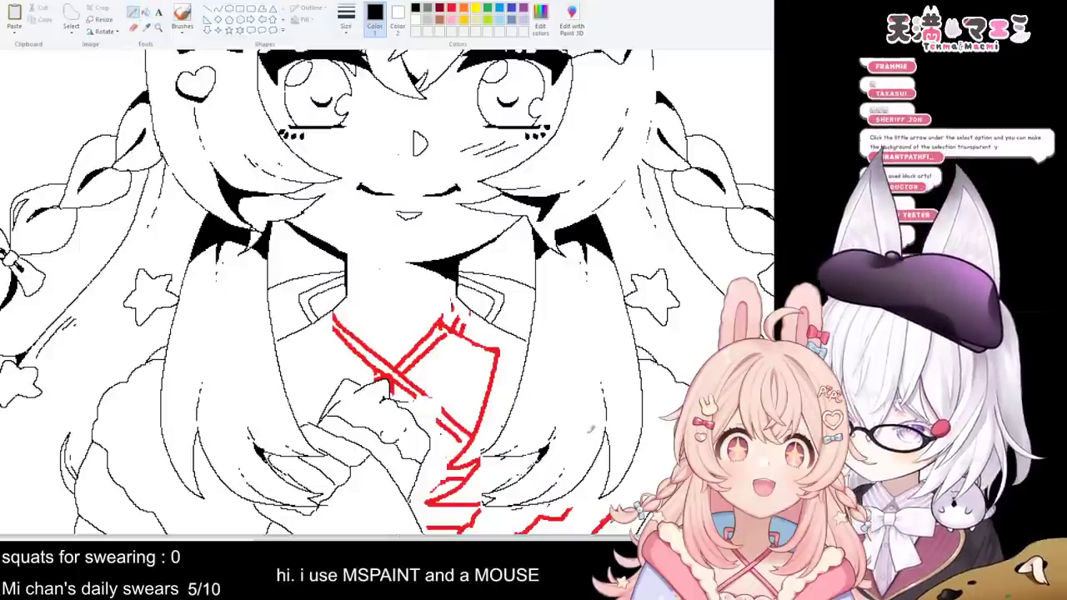
- Tidy the mirrored hair lines and ink the missing scalloped trim beside the hand below the hair tips
click(133, 27)
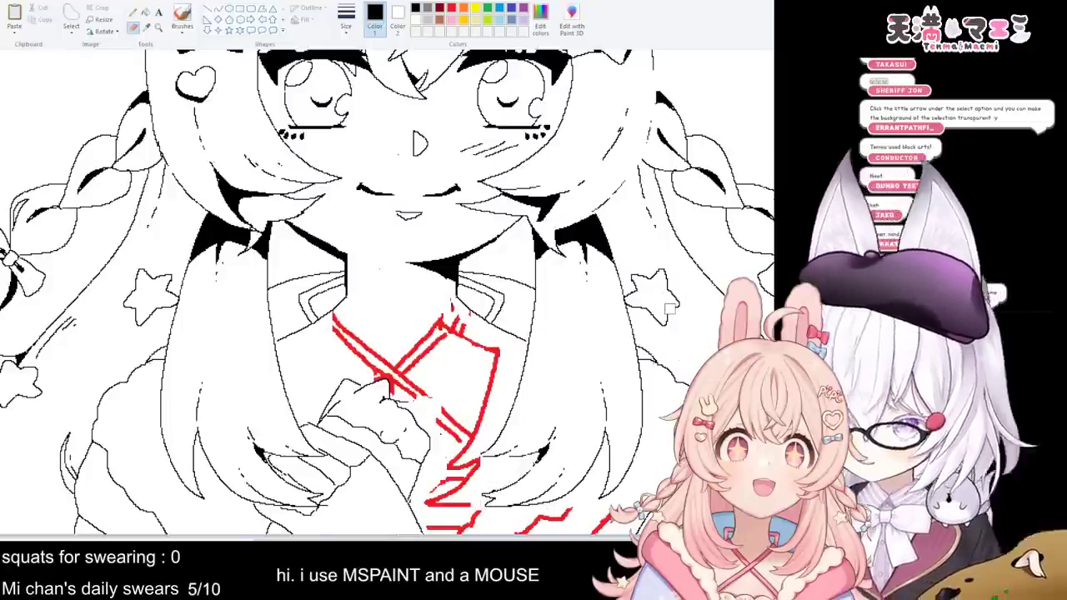
scroll(671, 309, up, 3)
click(133, 13)
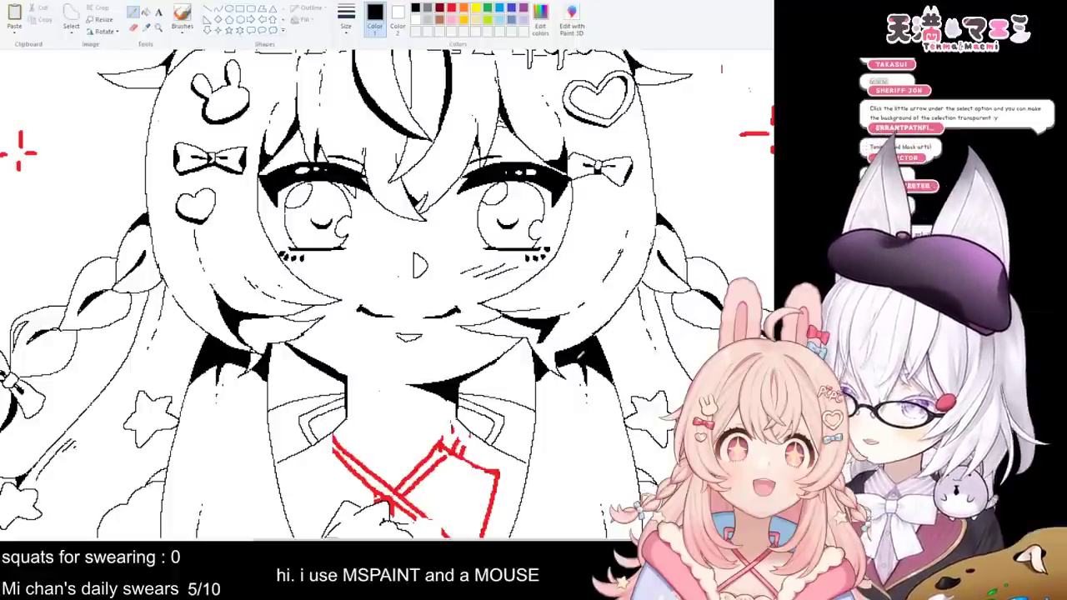
scroll(584, 342, down, 3)
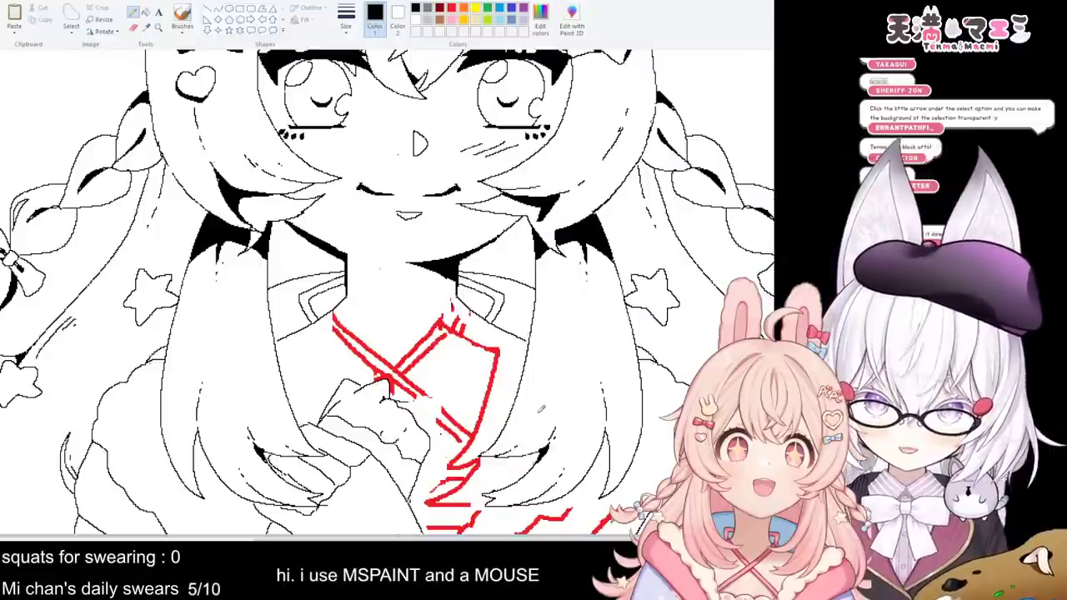
drag(517, 538, 432, 535)
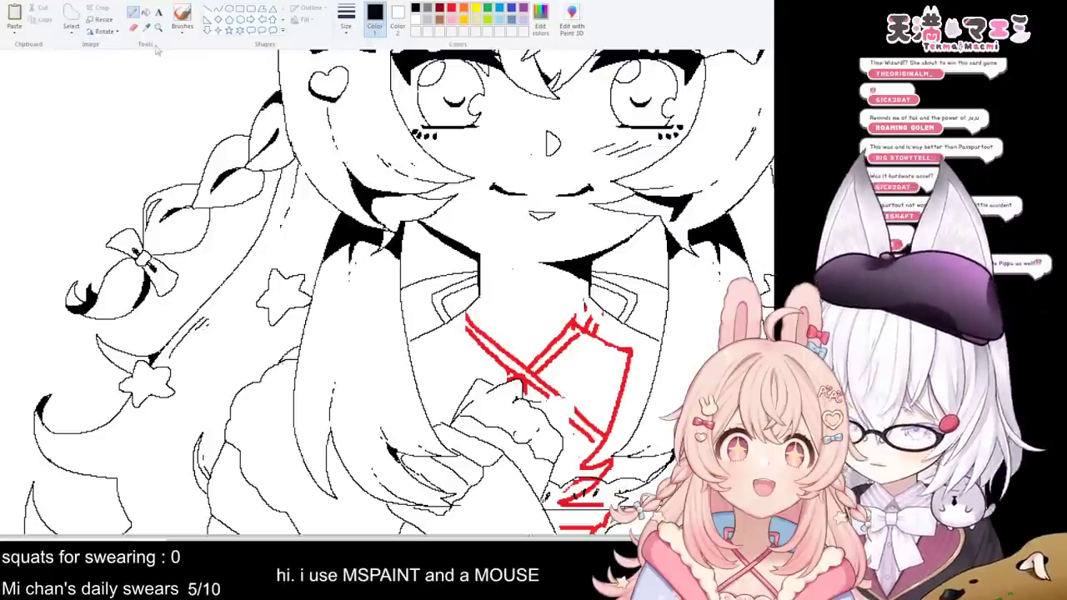
- Erase only the remaining red sketch of the collar, crossed straps and sleeve across the chest
click(133, 27)
click(453, 10)
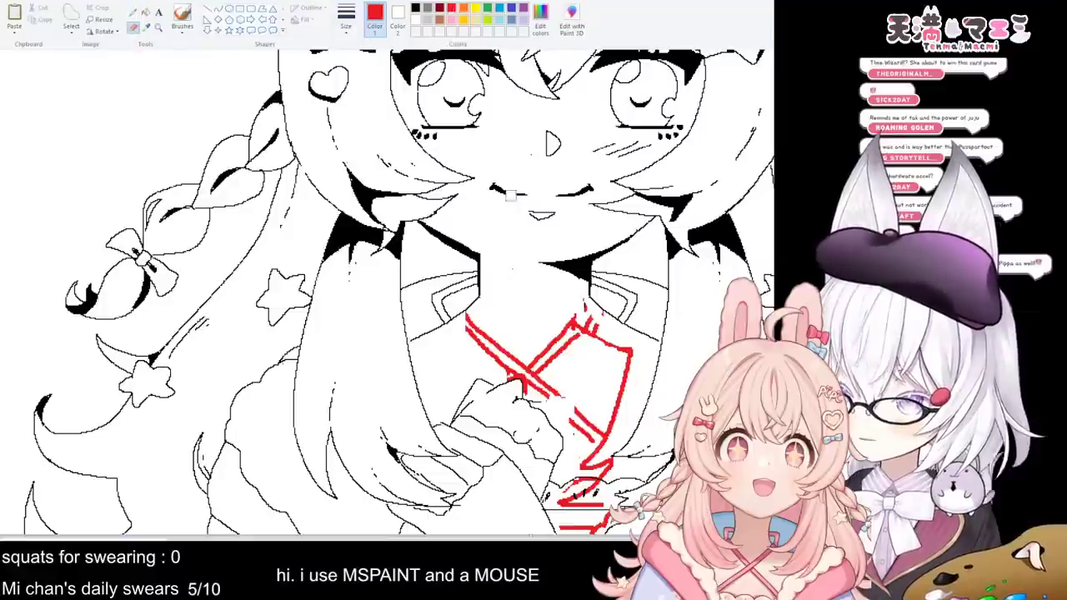
mouse_move(609, 373)
mouse_down()
mouse_move(607, 442)
mouse_move(619, 469)
mouse_move(579, 463)
mouse_move(593, 529)
mouse_up()
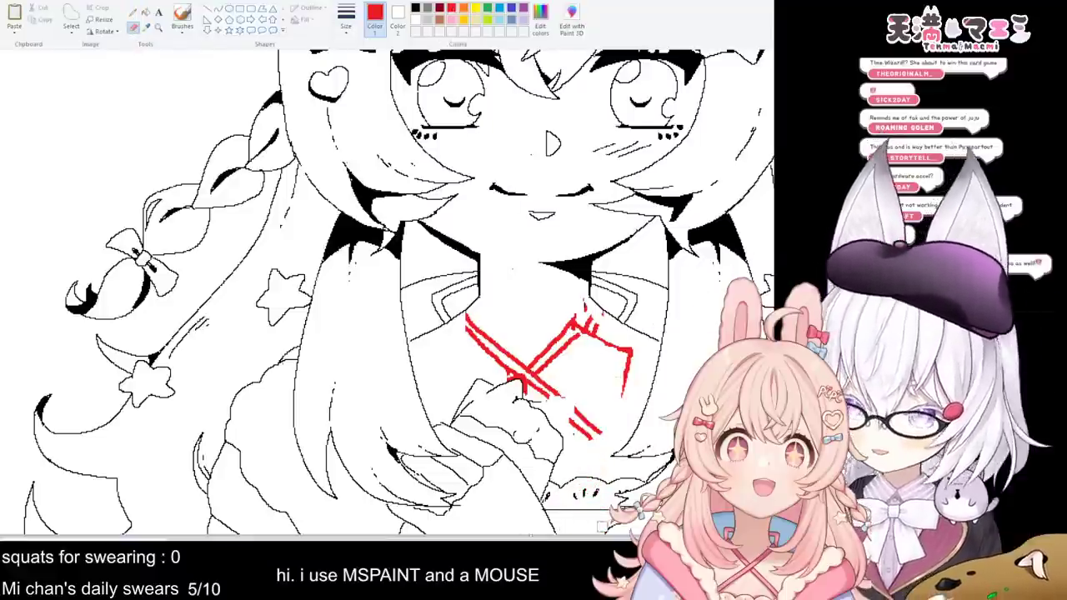
mouse_move(644, 315)
mouse_down()
mouse_move(639, 354)
mouse_move(576, 313)
mouse_move(588, 422)
mouse_up()
drag(585, 379, 597, 250)
mouse_move(559, 333)
mouse_down()
mouse_move(525, 399)
mouse_move(515, 380)
mouse_move(524, 363)
mouse_up()
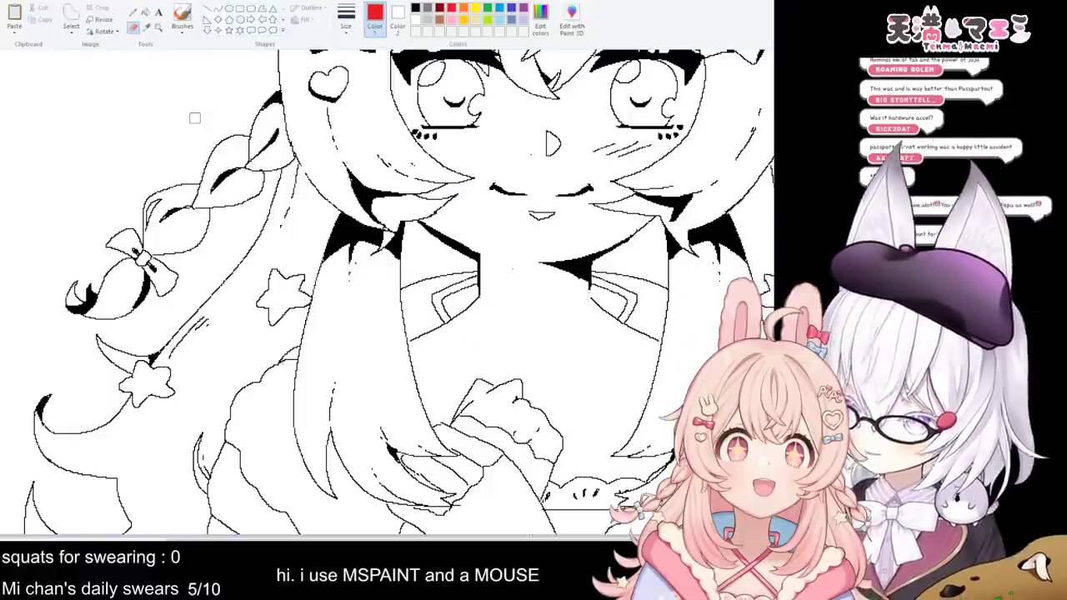
- Draw two double-lined straps in black from both collar corners, crossing at the hand, with one continuing below it
click(133, 12)
click(415, 8)
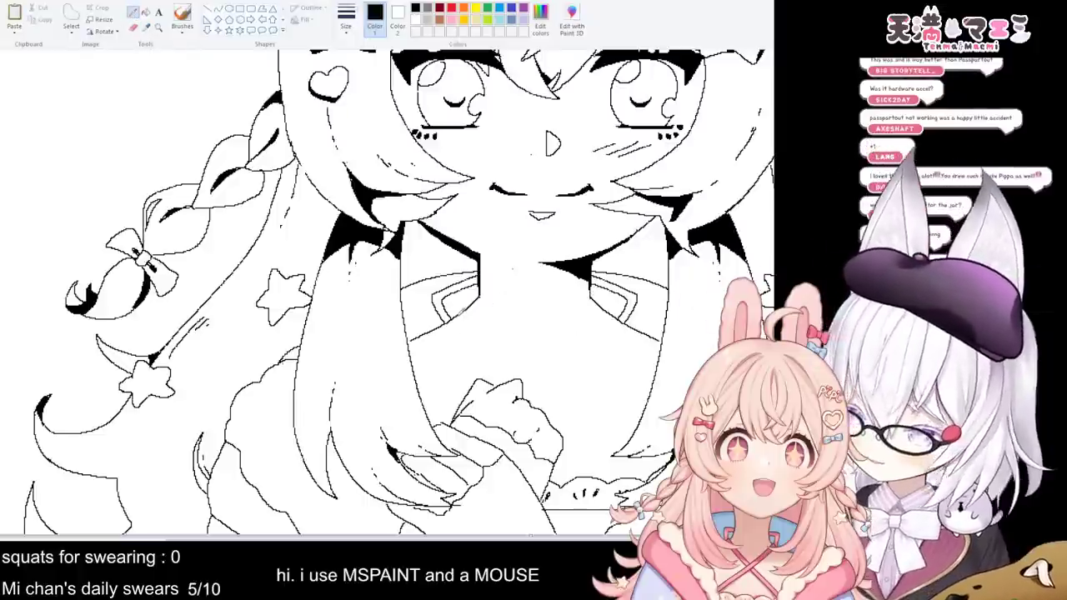
mouse_move(456, 317)
mouse_down()
mouse_move(514, 373)
mouse_move(465, 337)
mouse_move(494, 374)
mouse_move(536, 407)
mouse_up()
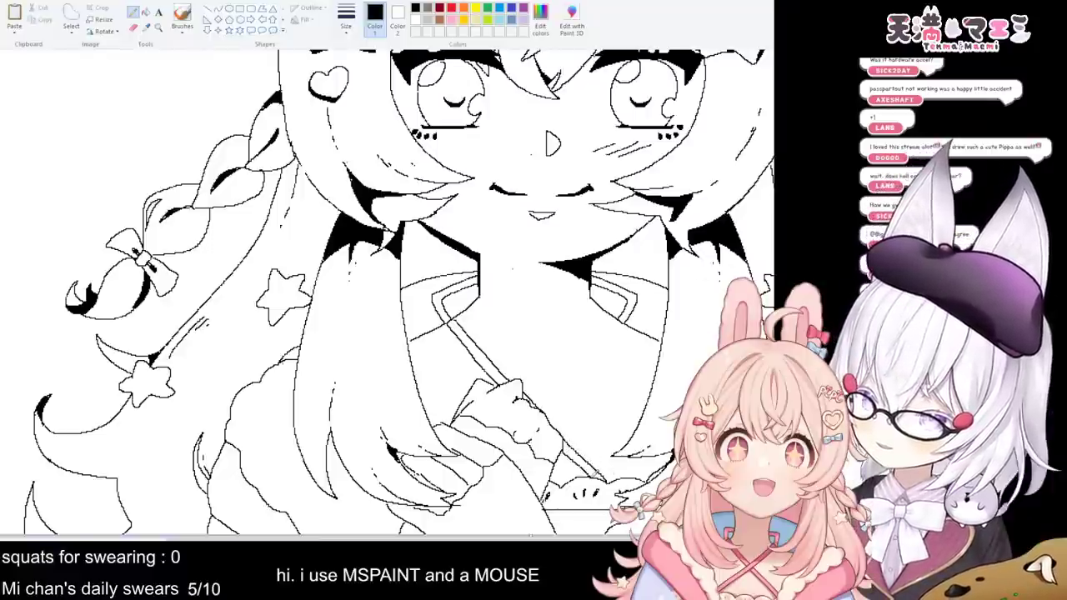
drag(615, 312, 590, 350)
drag(557, 388, 547, 412)
drag(624, 322, 556, 413)
key(ctrl+z)
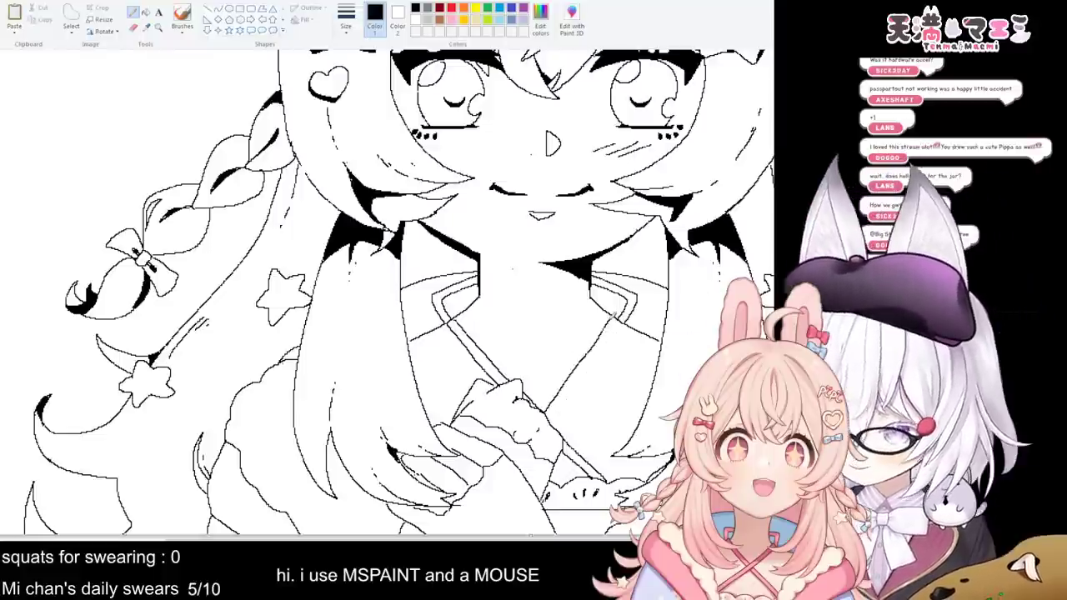
drag(622, 322, 560, 406)
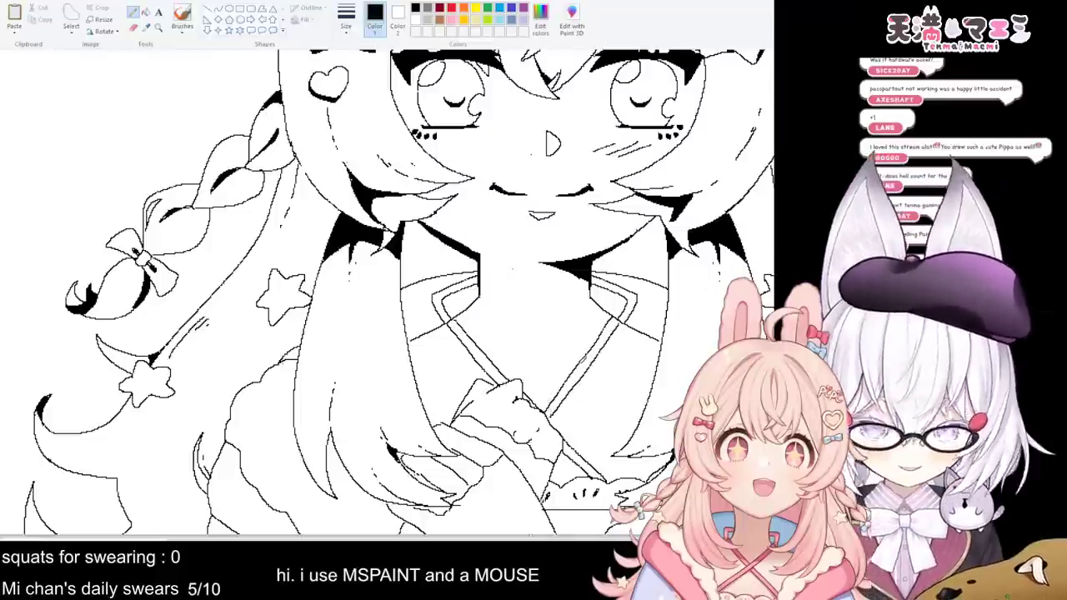
- Add thin black neckline detail strokes across the upper chest and extend the filled shadow beneath the chin
drag(550, 365, 622, 343)
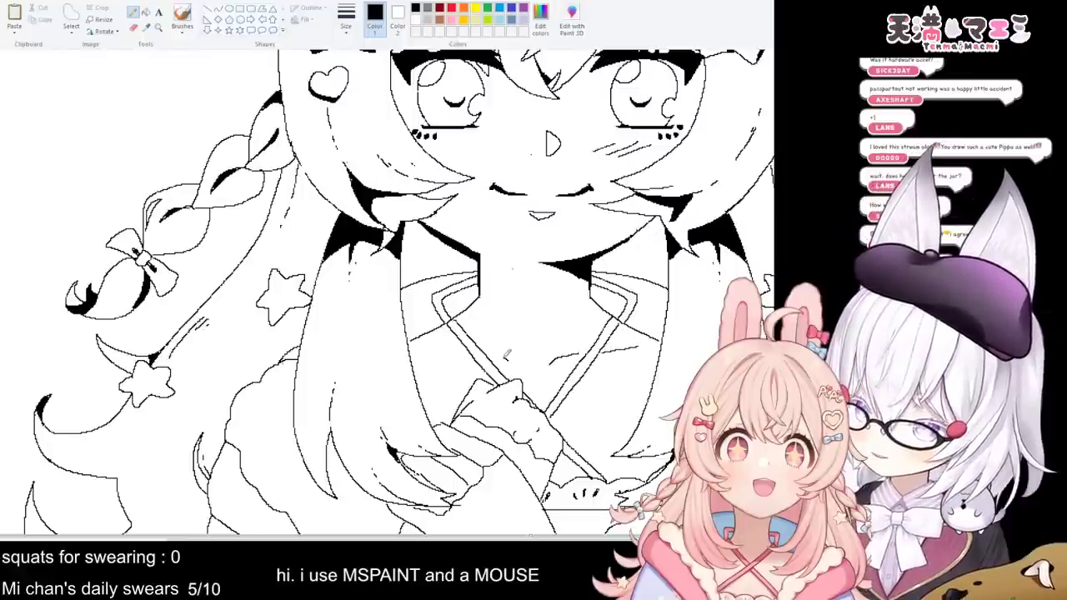
drag(472, 355, 423, 356)
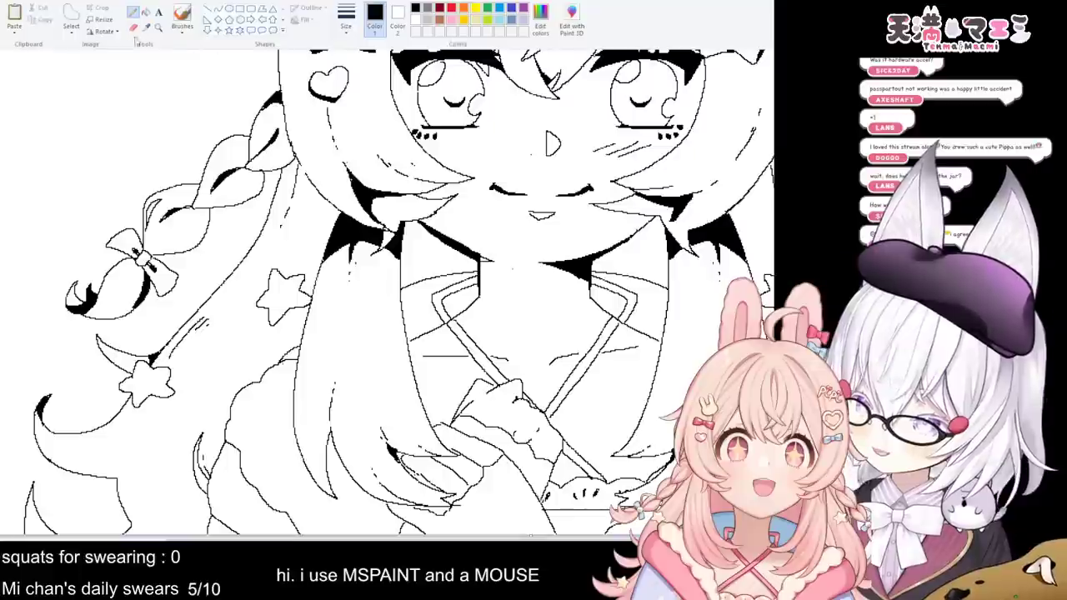
click(146, 12)
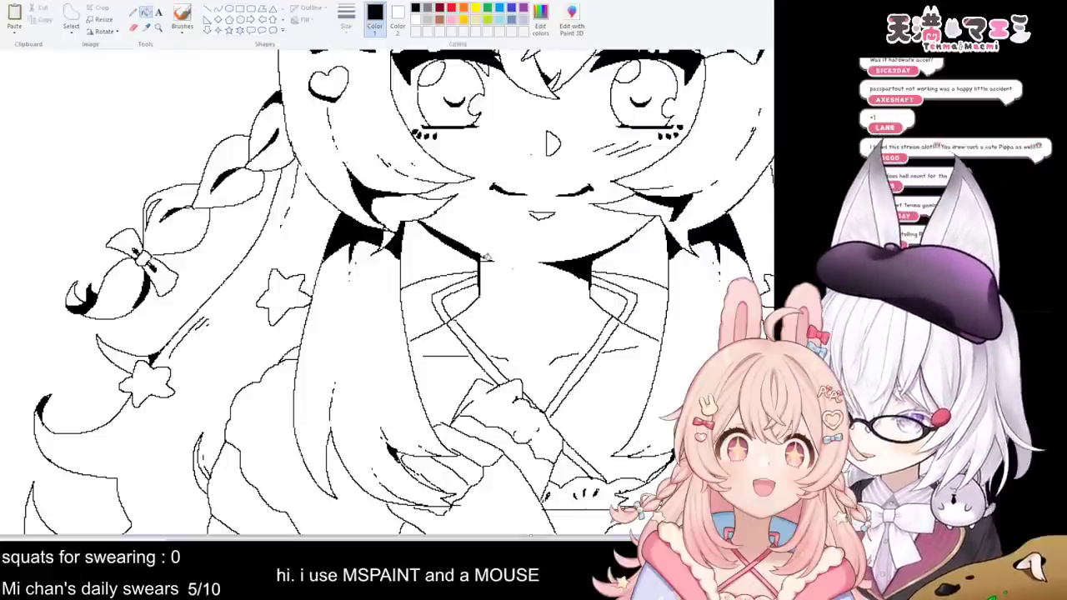
click(134, 12)
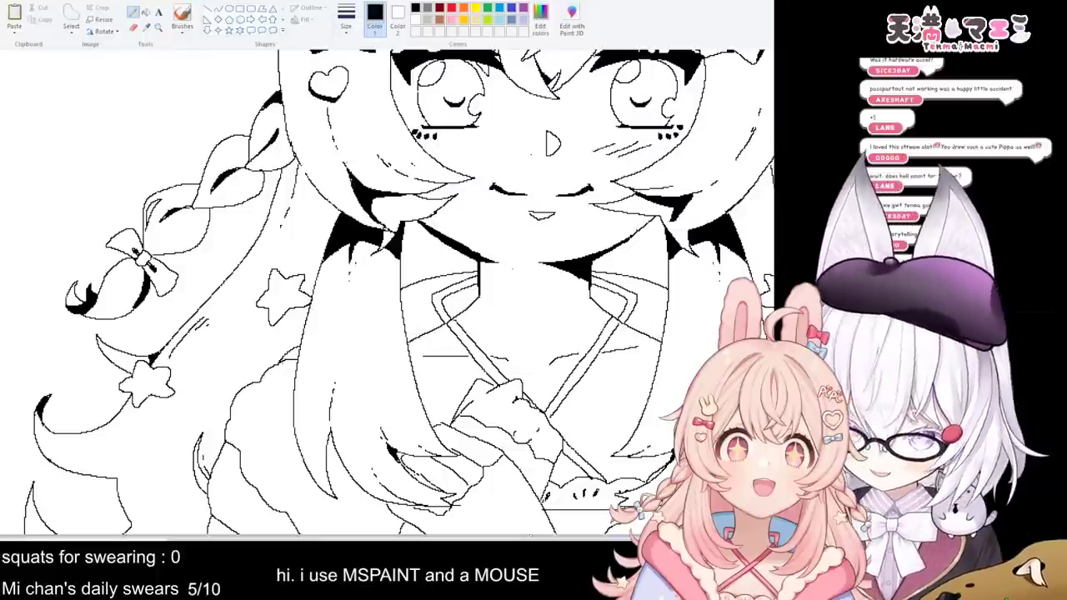
- Outline small shadow wedges at the lower tips of the long front hair locks and fill them black
scroll(381, 368, down, 1)
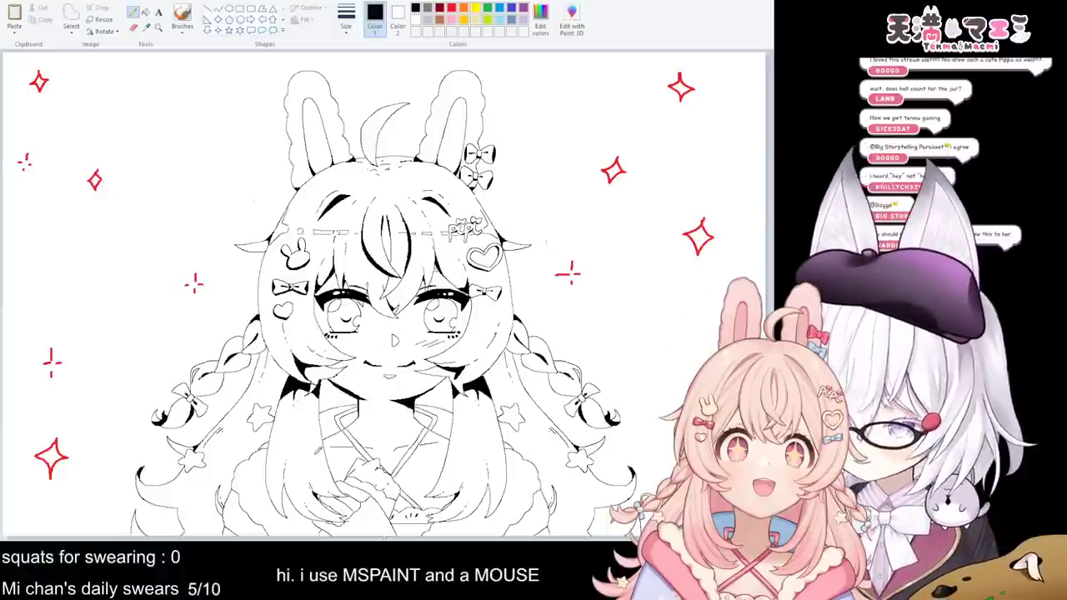
scroll(388, 294, up, 1)
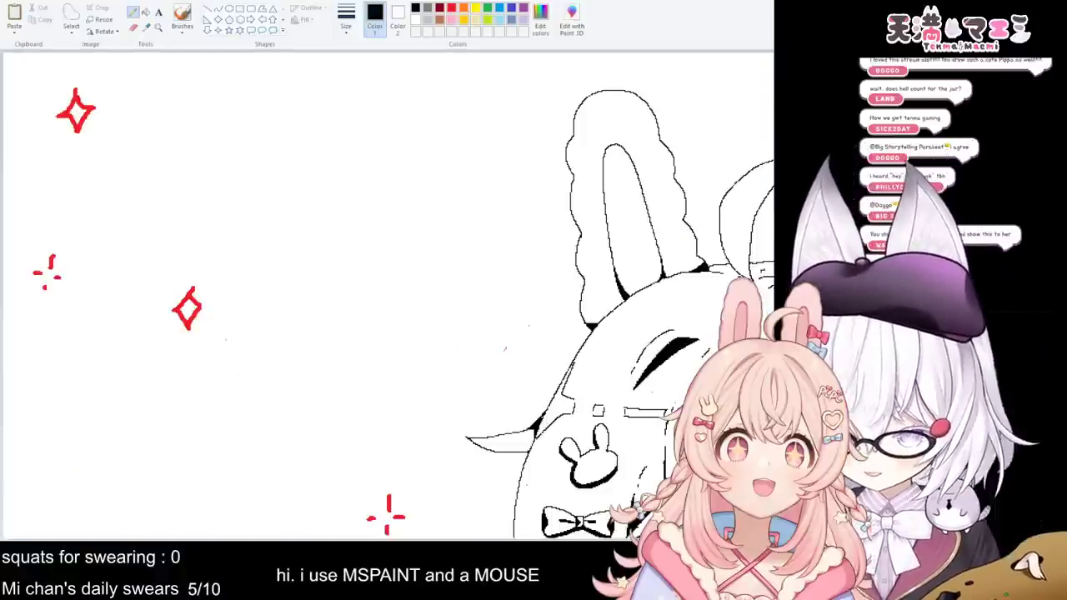
scroll(389, 295, down, 5)
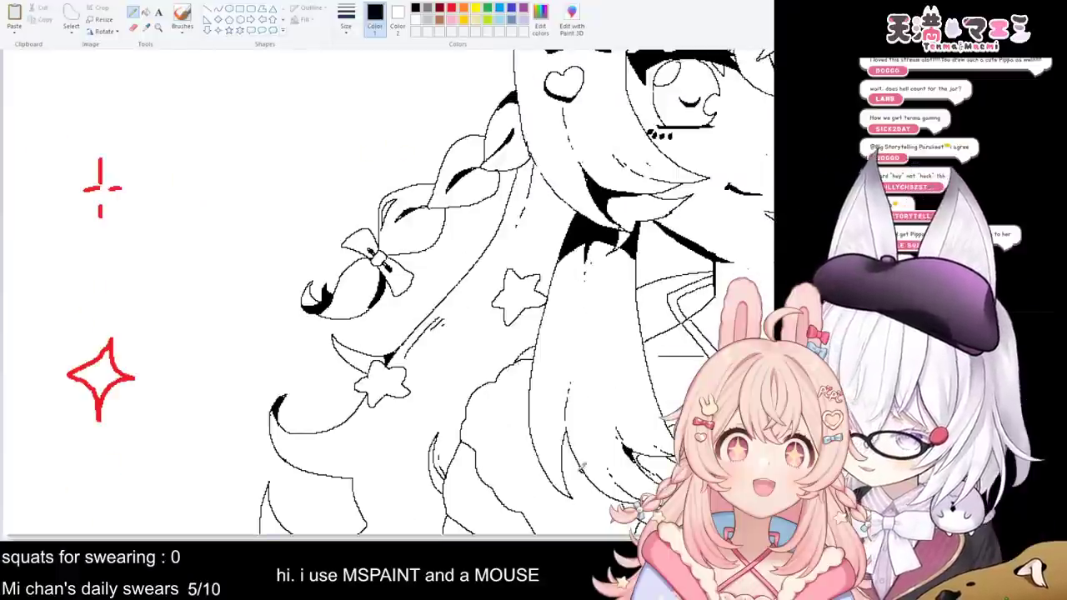
click(146, 11)
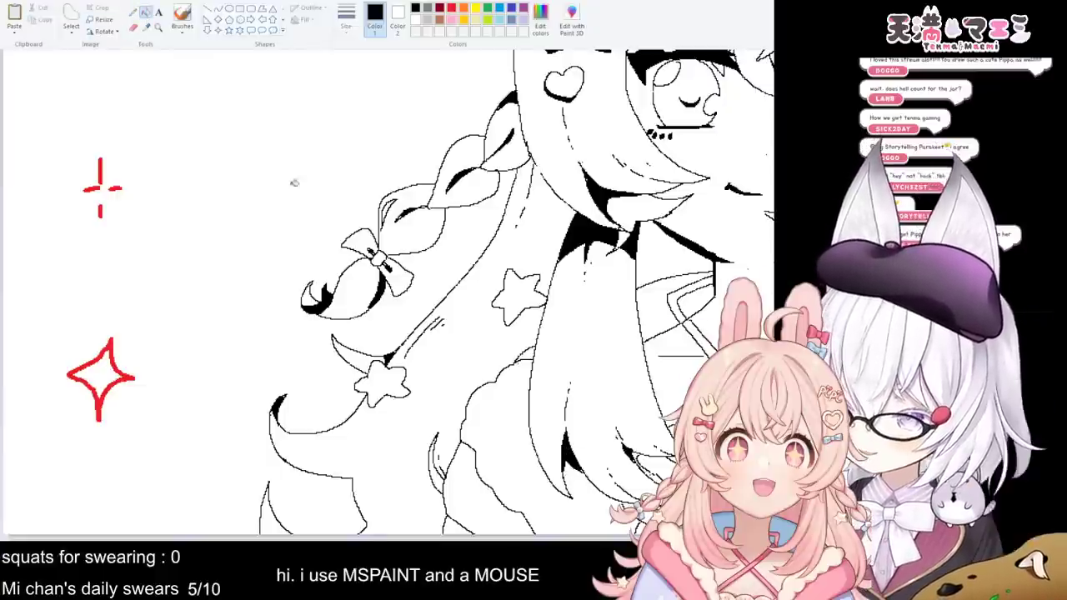
click(134, 12)
drag(540, 539, 691, 539)
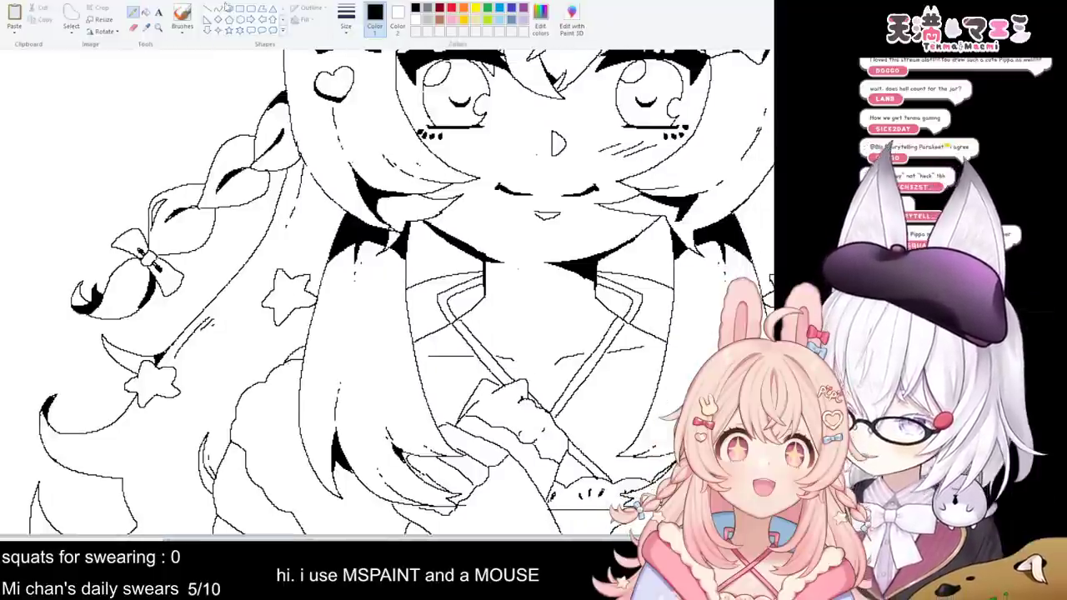
click(146, 12)
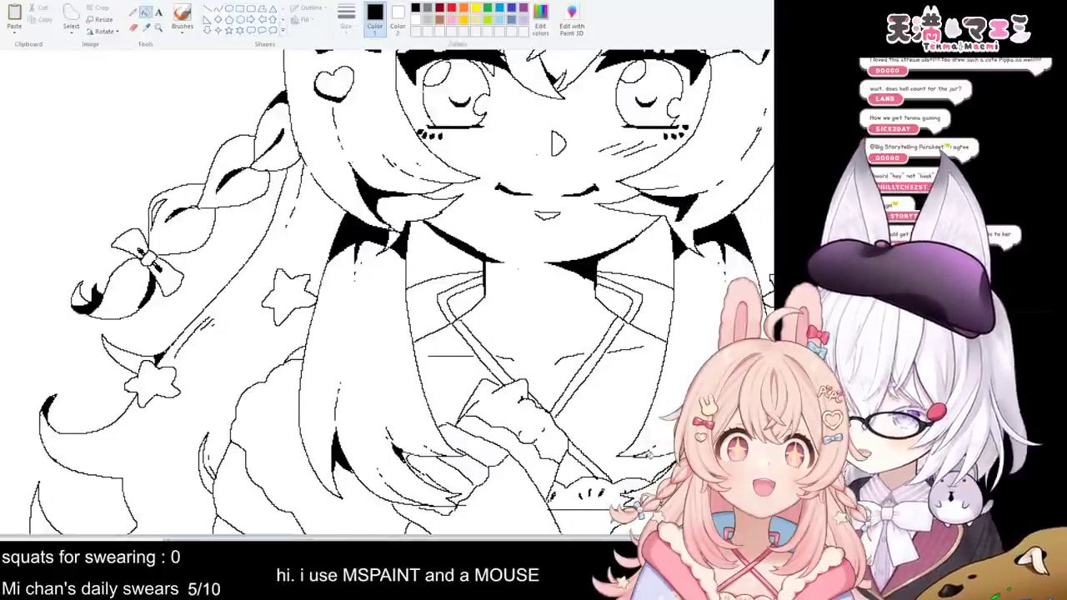
click(134, 12)
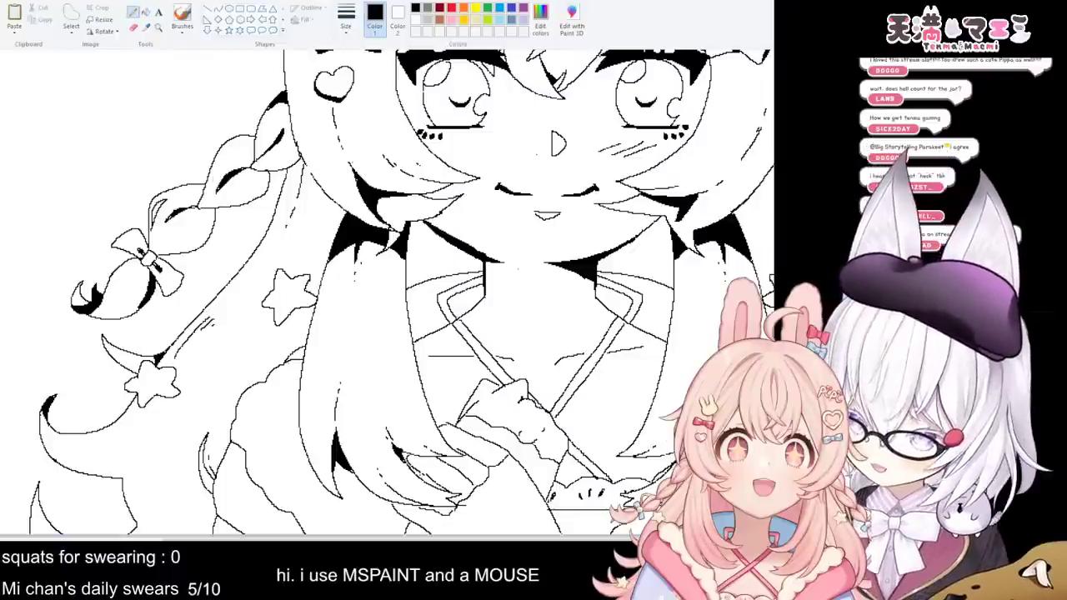
click(146, 12)
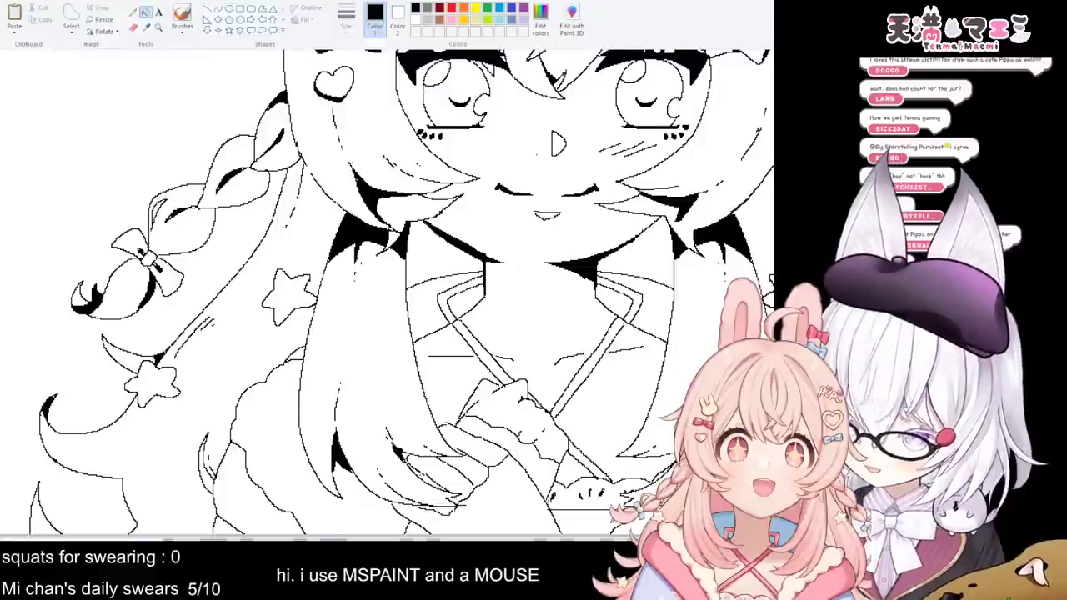
- Outline a narrow shadow in the fold of the sleeve's scalloped edge beside the long hair and fill it black
scroll(282, 81, left, 5)
click(133, 12)
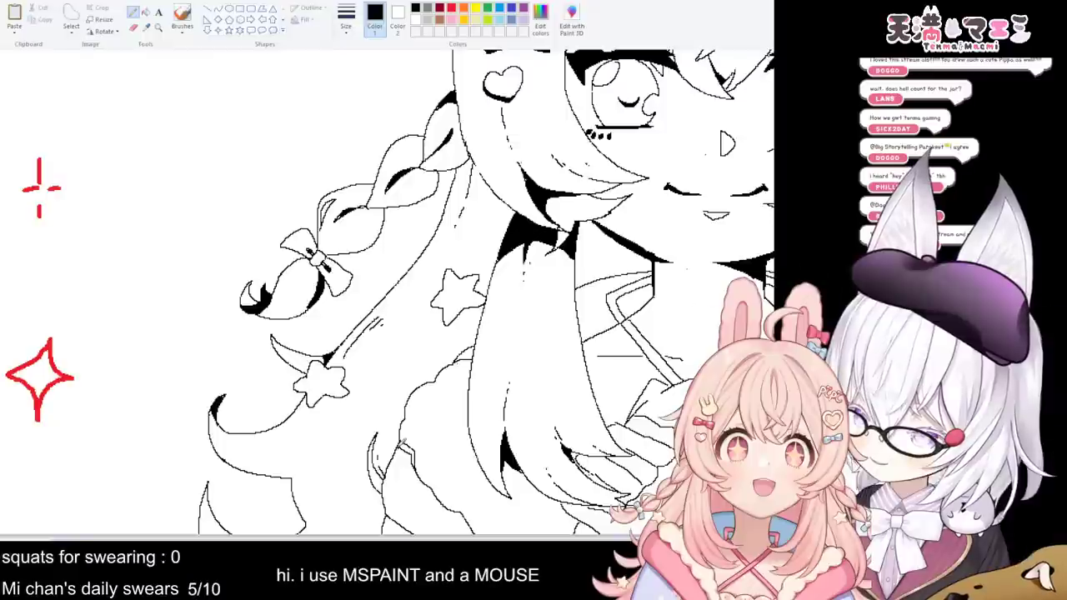
click(146, 12)
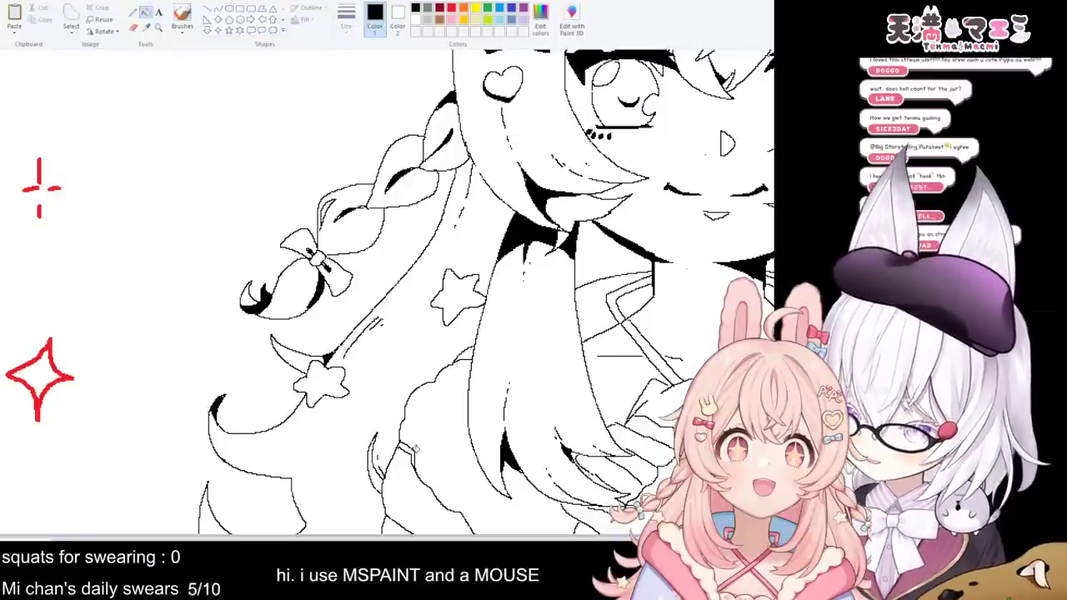
drag(439, 538, 534, 538)
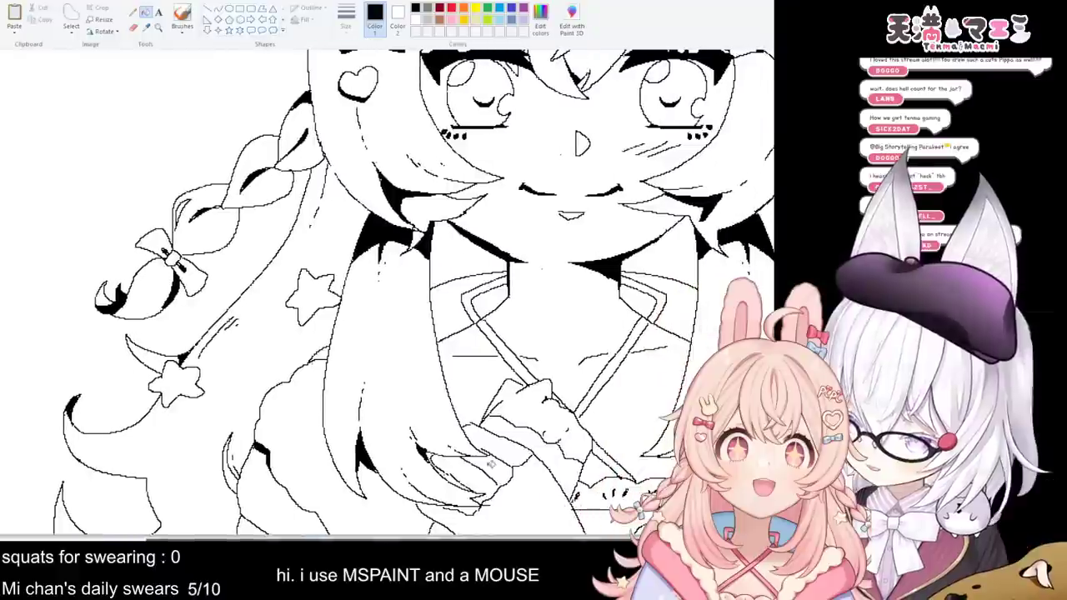
click(134, 13)
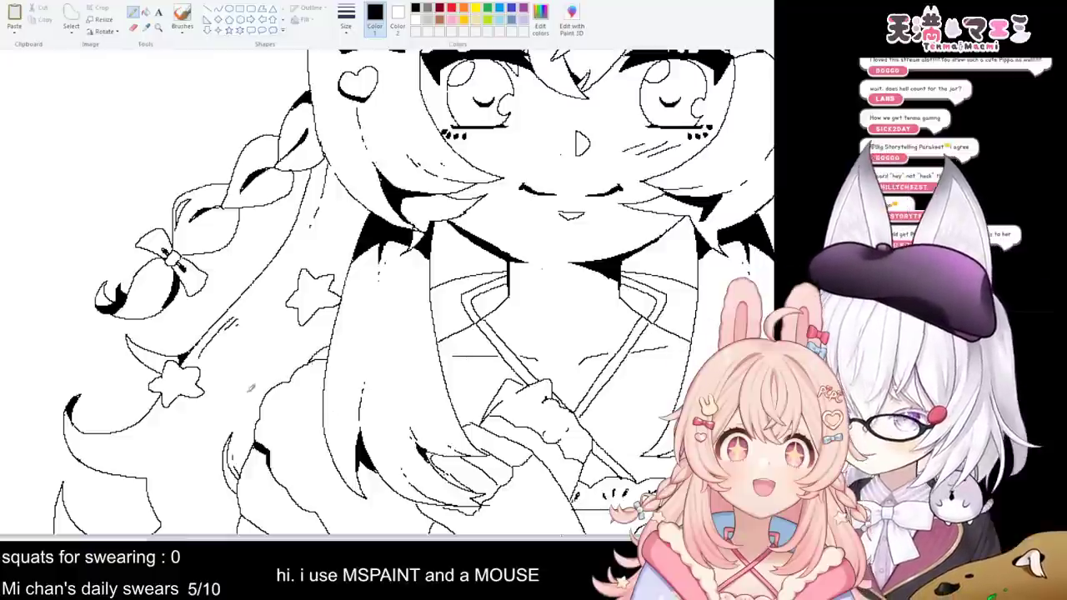
scroll(181, 273, up, 3)
scroll(181, 272, down, 3)
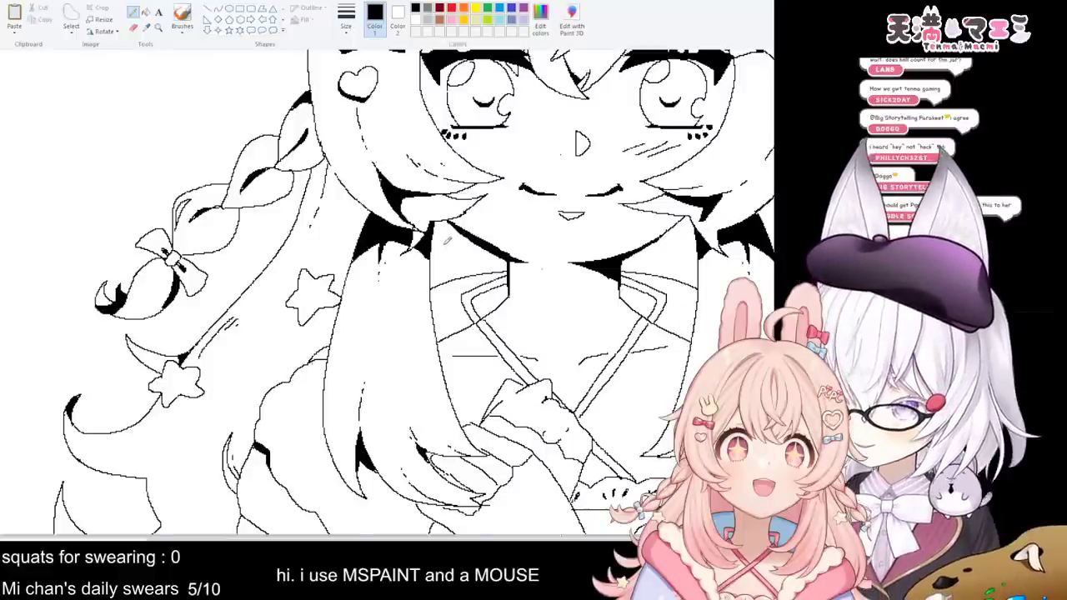
scroll(449, 244, up, 2)
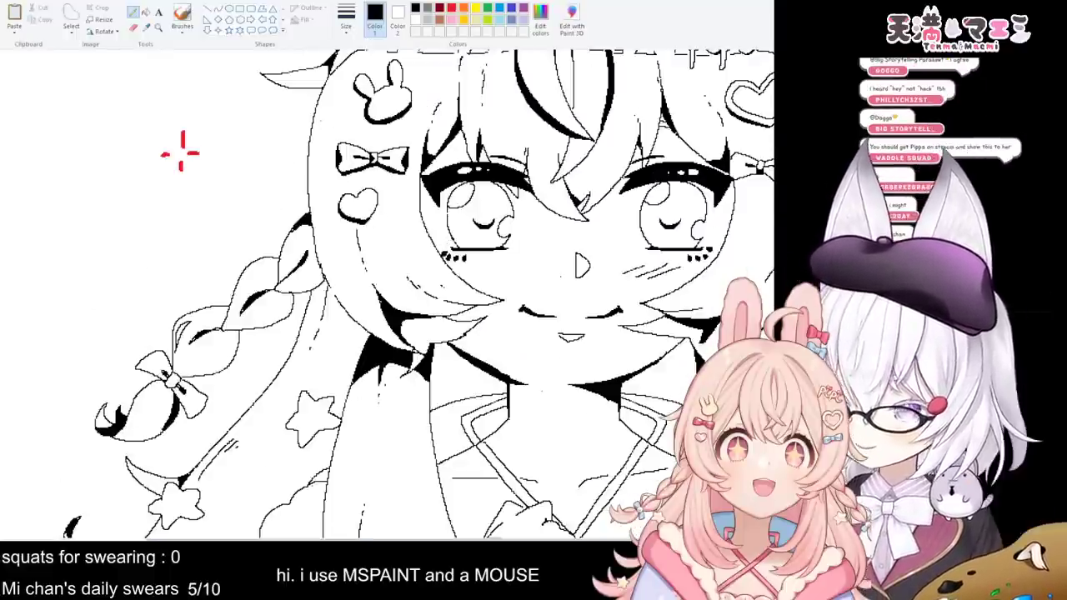
scroll(656, 424, down, 3)
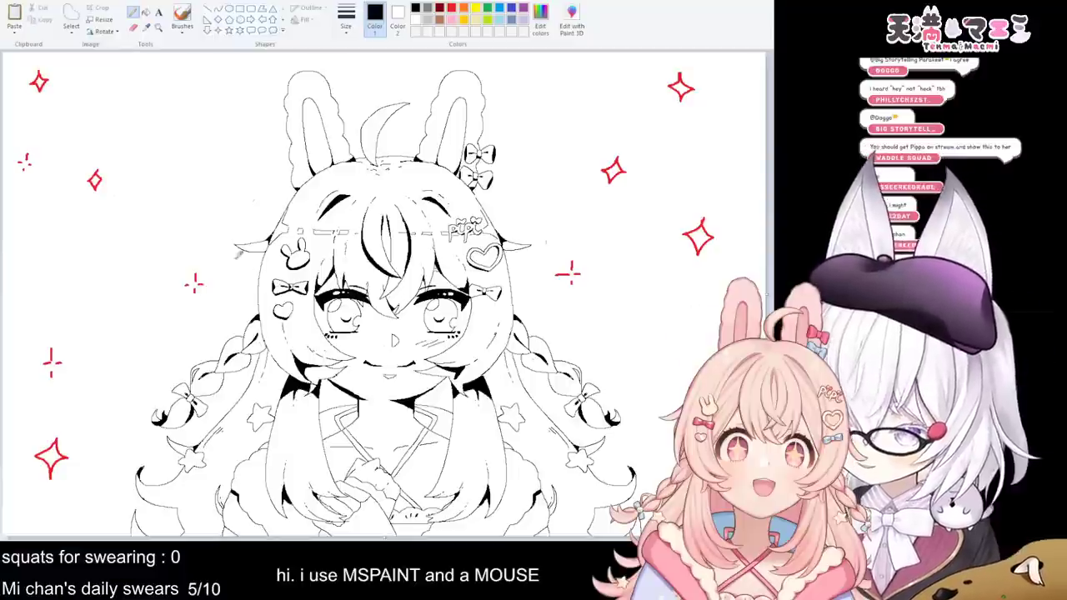